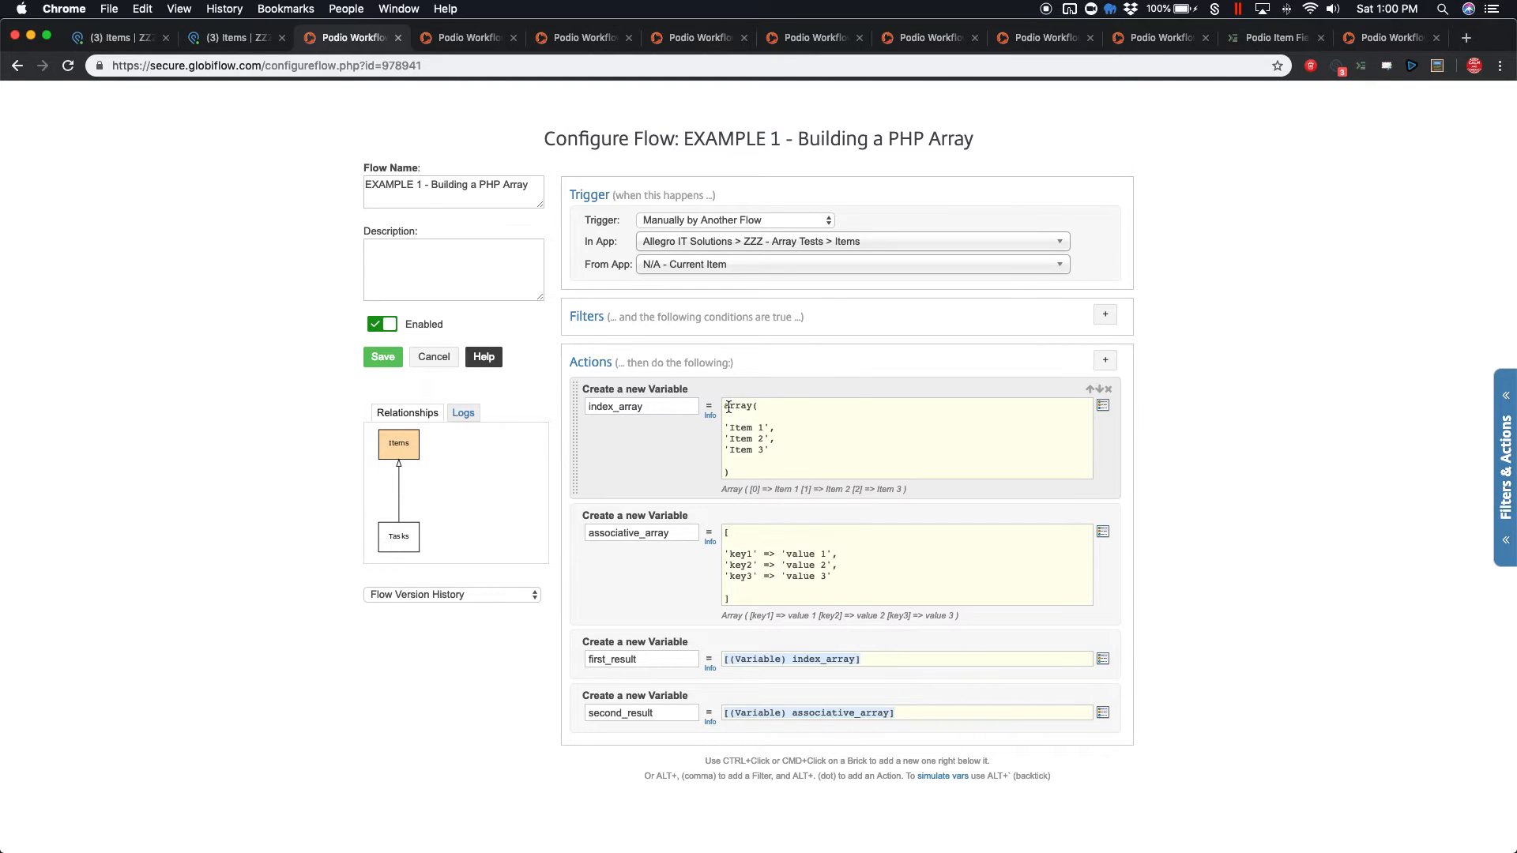
Examine the array( definition of the index_array variable and the index keys in its preview
left_click_drag(760, 406, 707, 406)
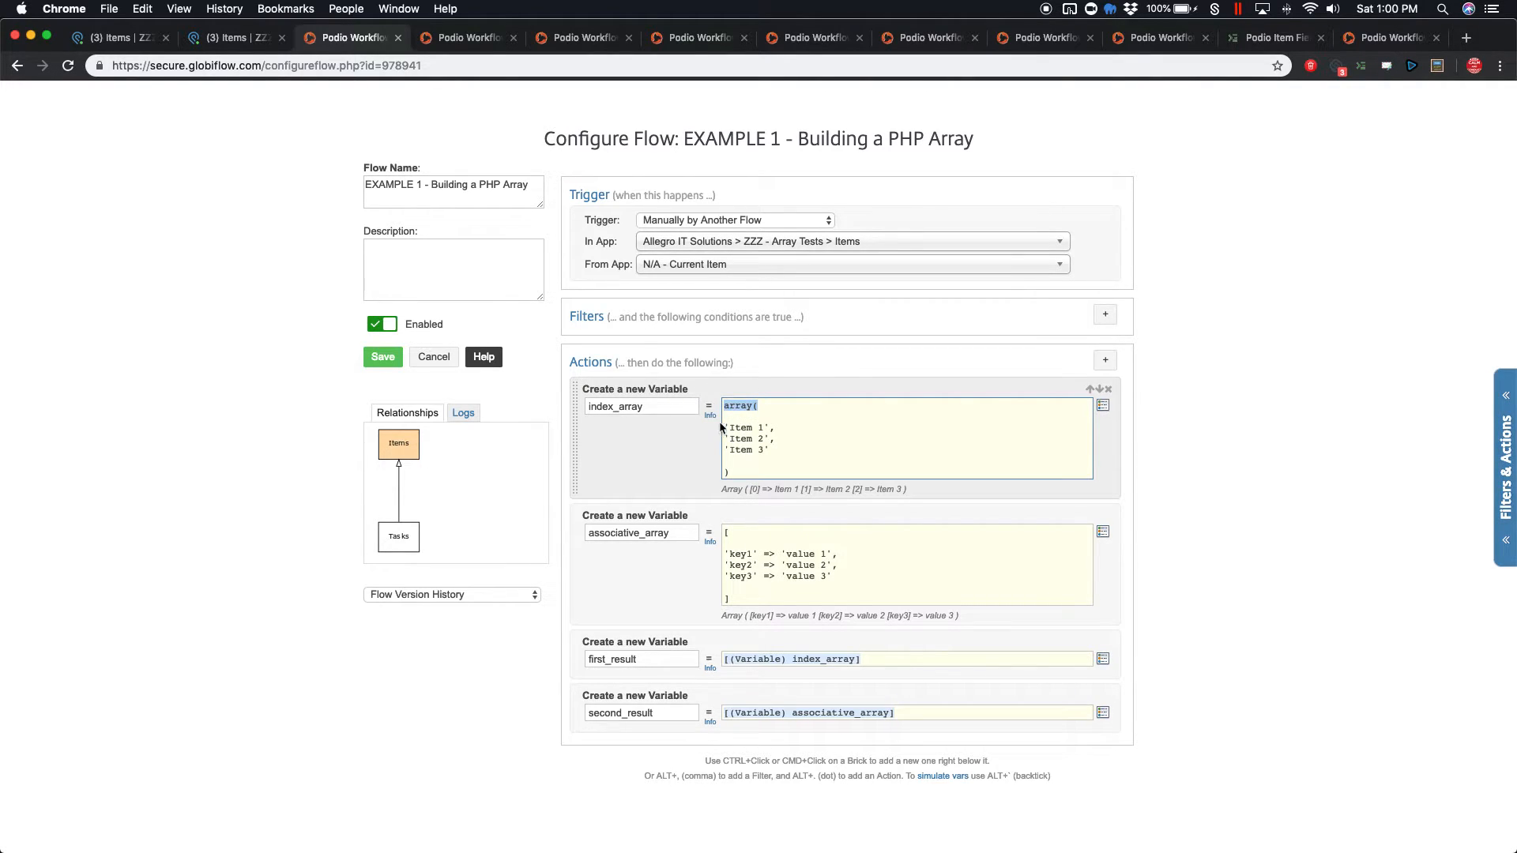
left_click(757, 406)
mouse_move(760, 405)
left_mouse_down()
mouse_move(722, 407)
mouse_move(736, 421)
left_mouse_up()
left_click(770, 447)
mouse_move(929, 491)
left_mouse_down()
mouse_move(708, 495)
mouse_move(917, 494)
left_mouse_up()
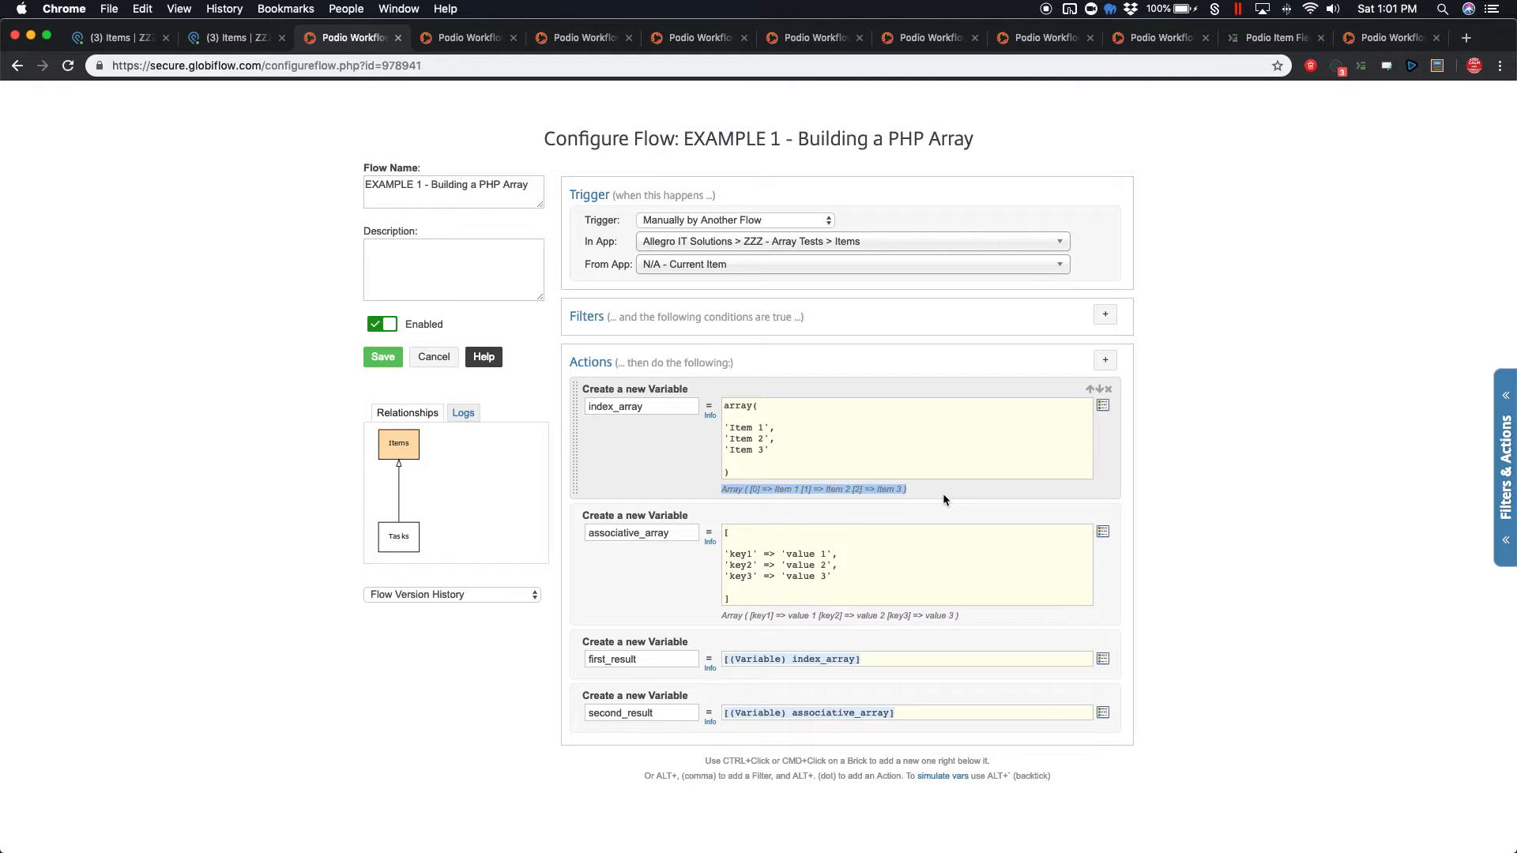
double_click(662, 406)
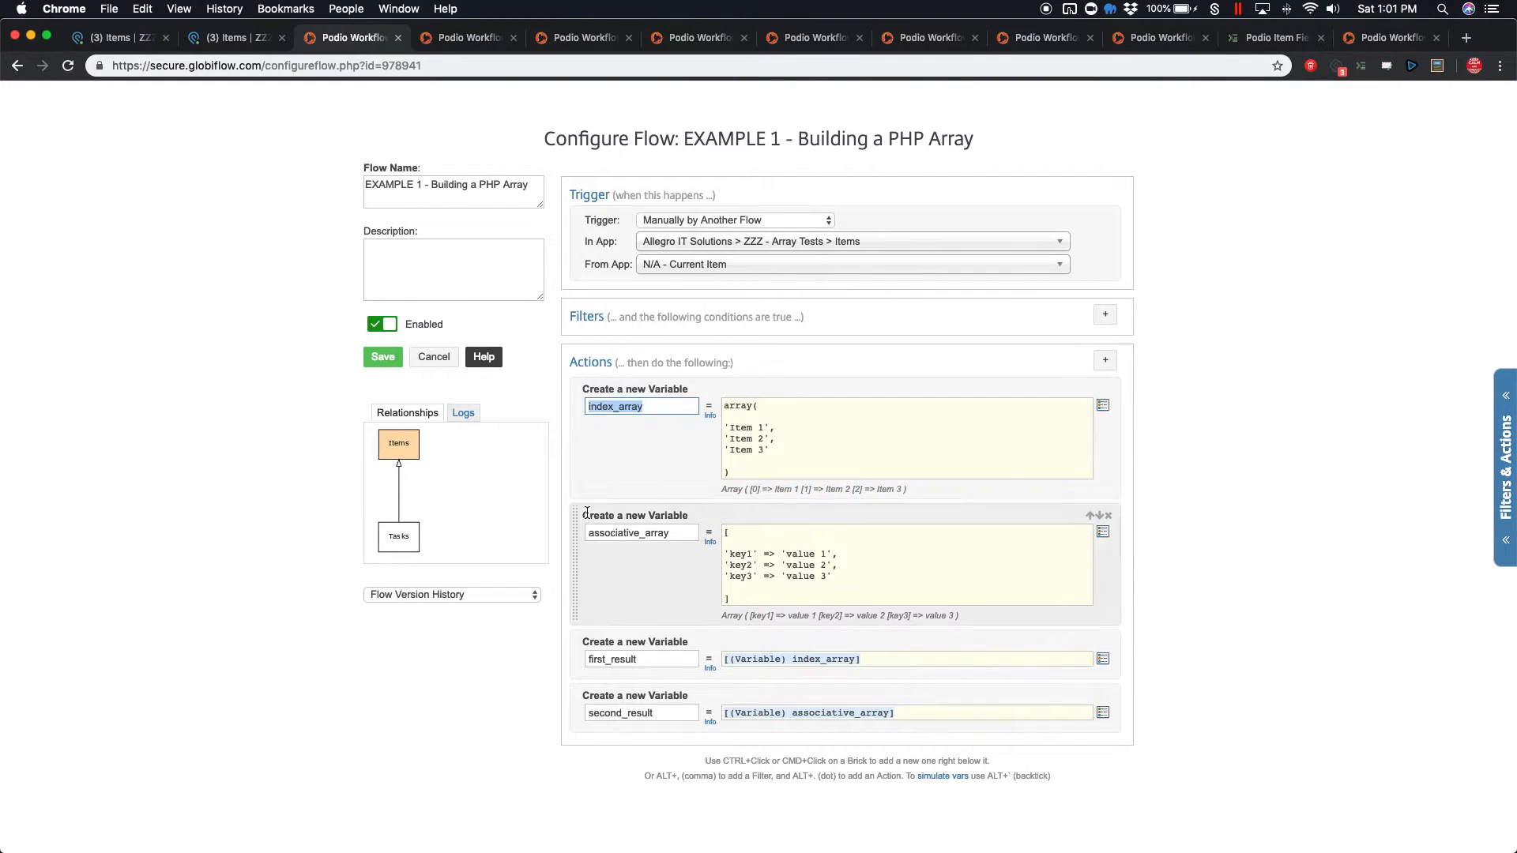
left_click(753, 490)
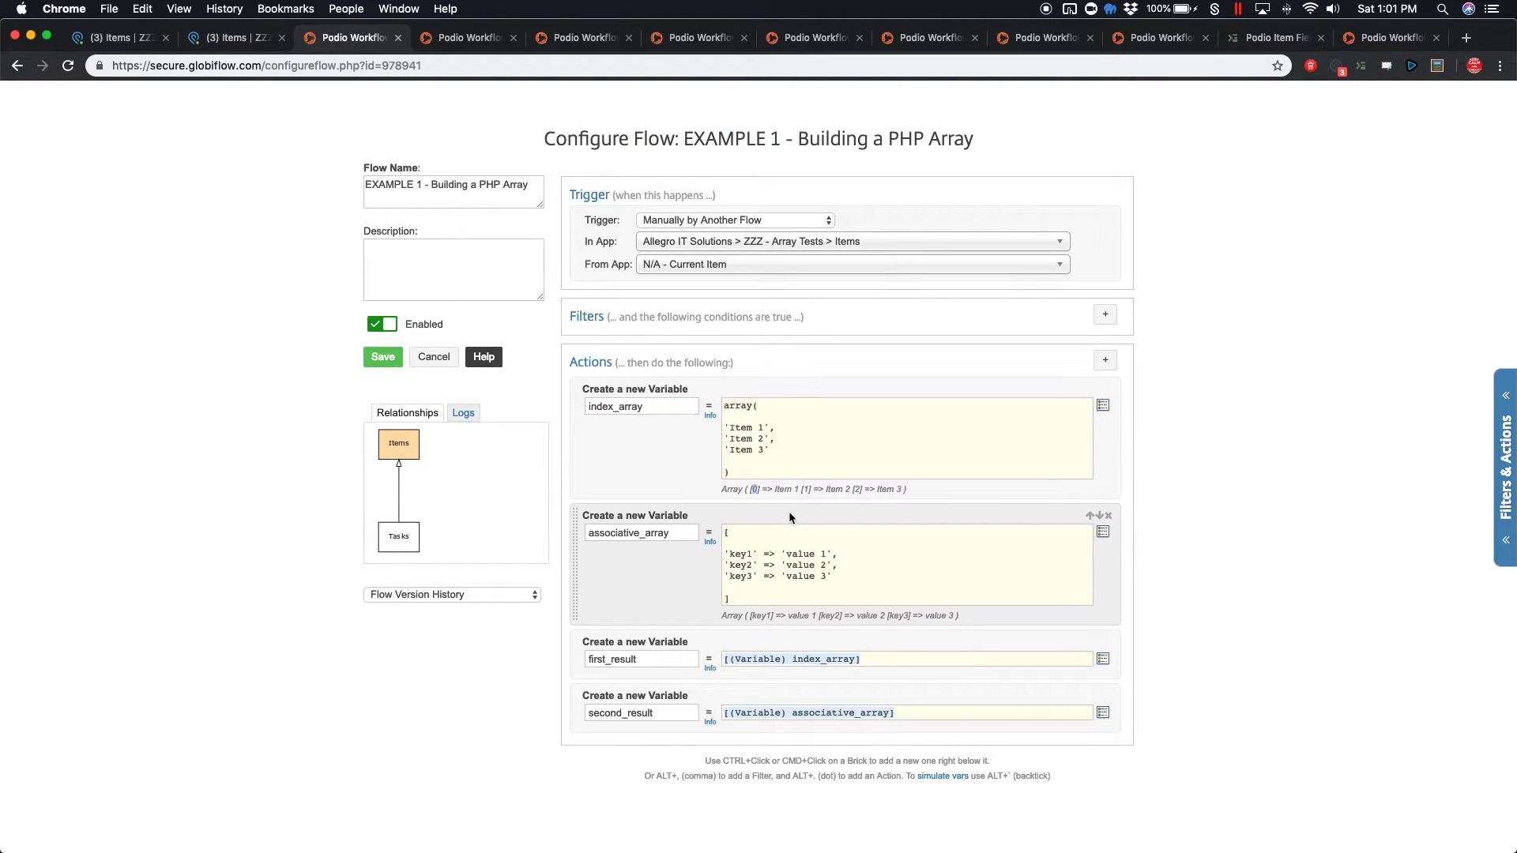
left_click(754, 489)
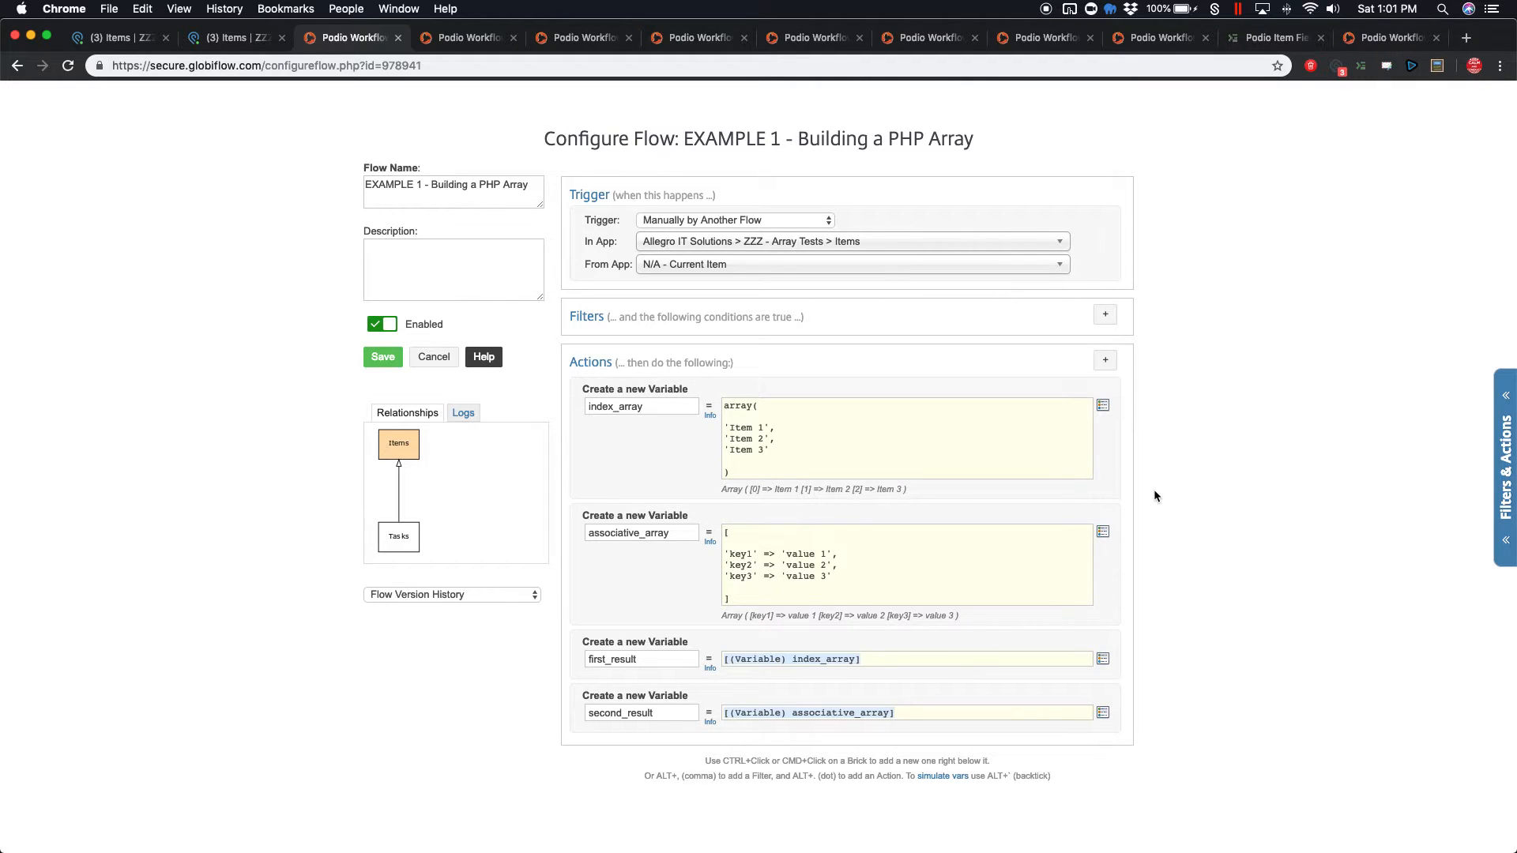
Examine the key arrow and square-bracket syntax in the associative_array variable's definition
double_click(768, 554)
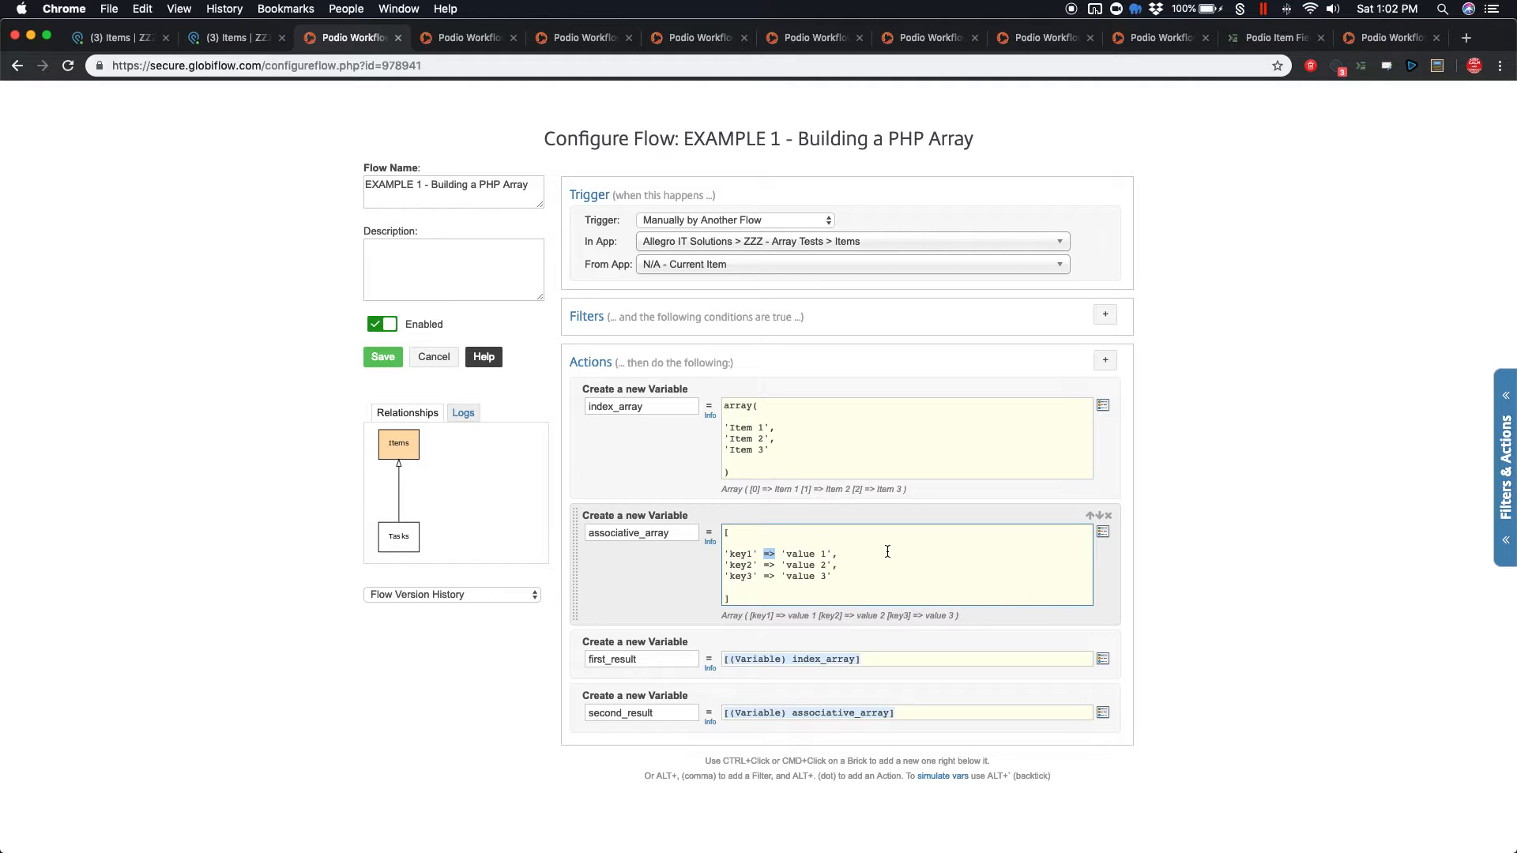
double_click(726, 533)
left_click(806, 513)
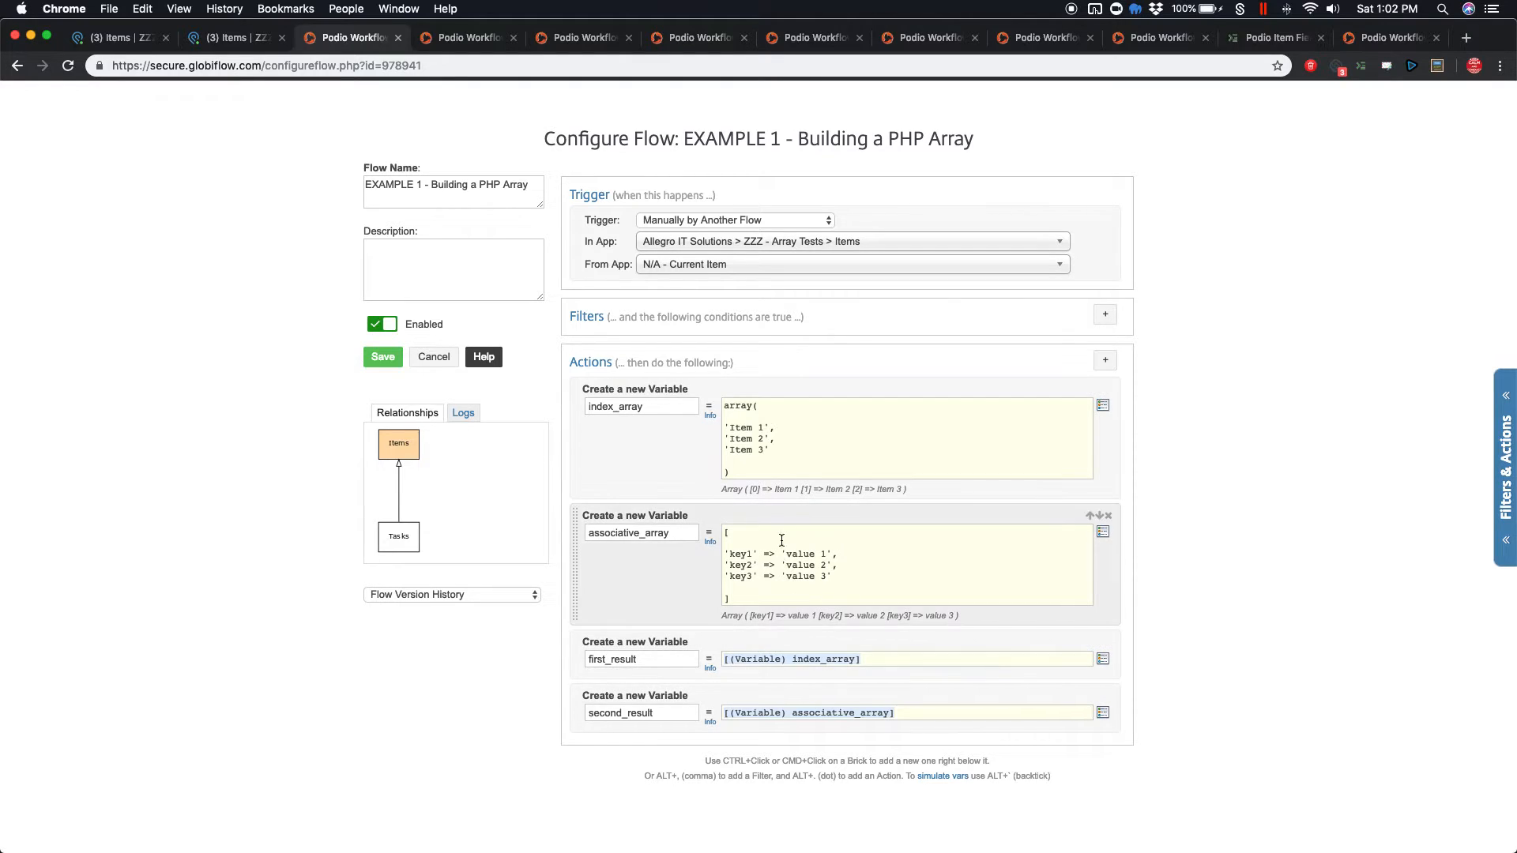
Simulate the flow's variables, review the output for both arrays and both result variables, and close the preview
left_click(942, 775)
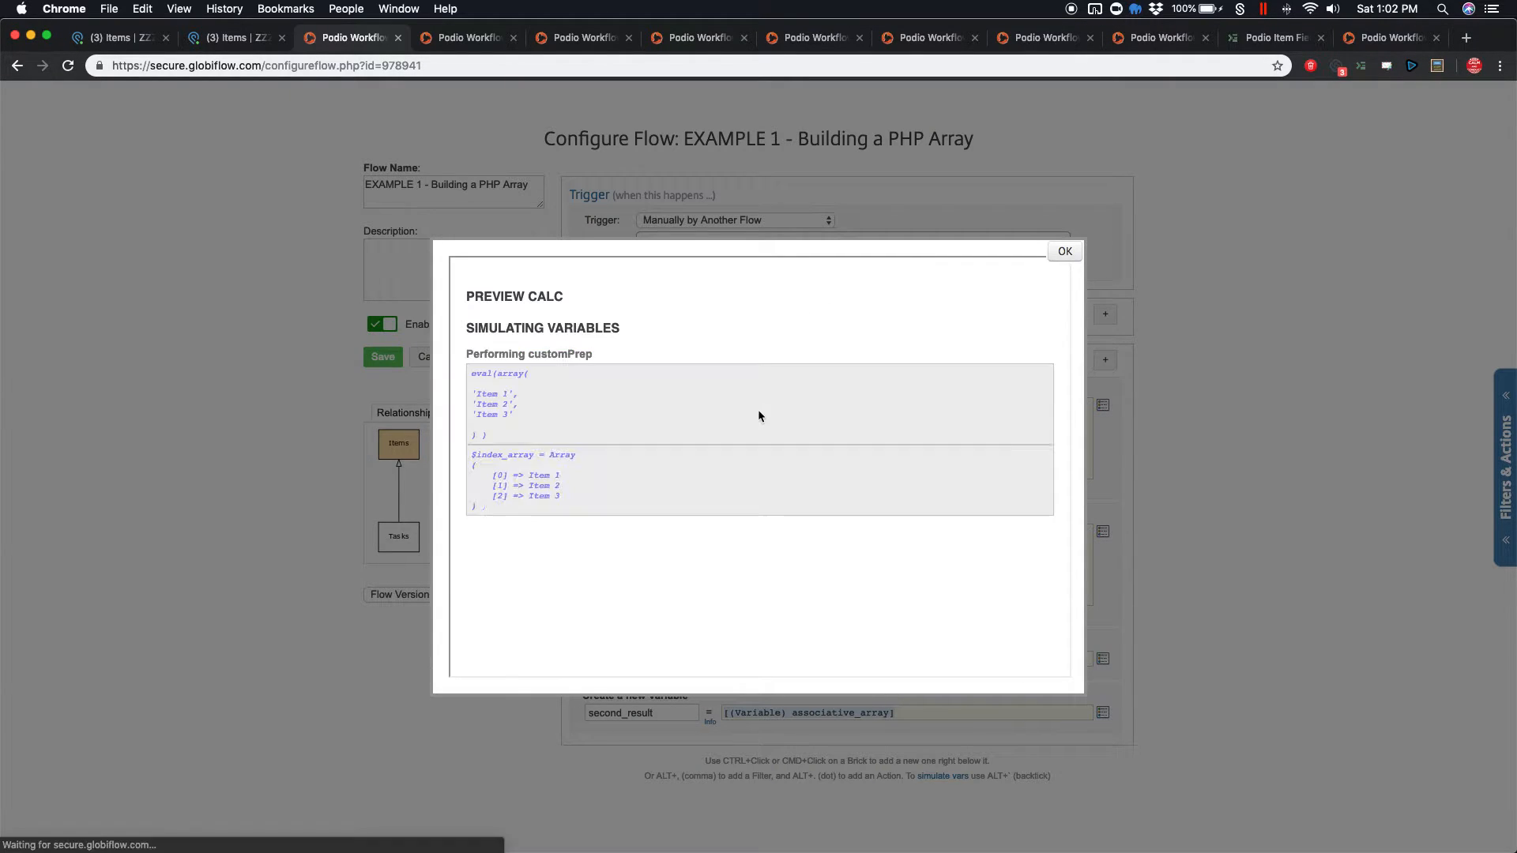
scroll(793, 505, "down", 5)
scroll(777, 499, "up", 3)
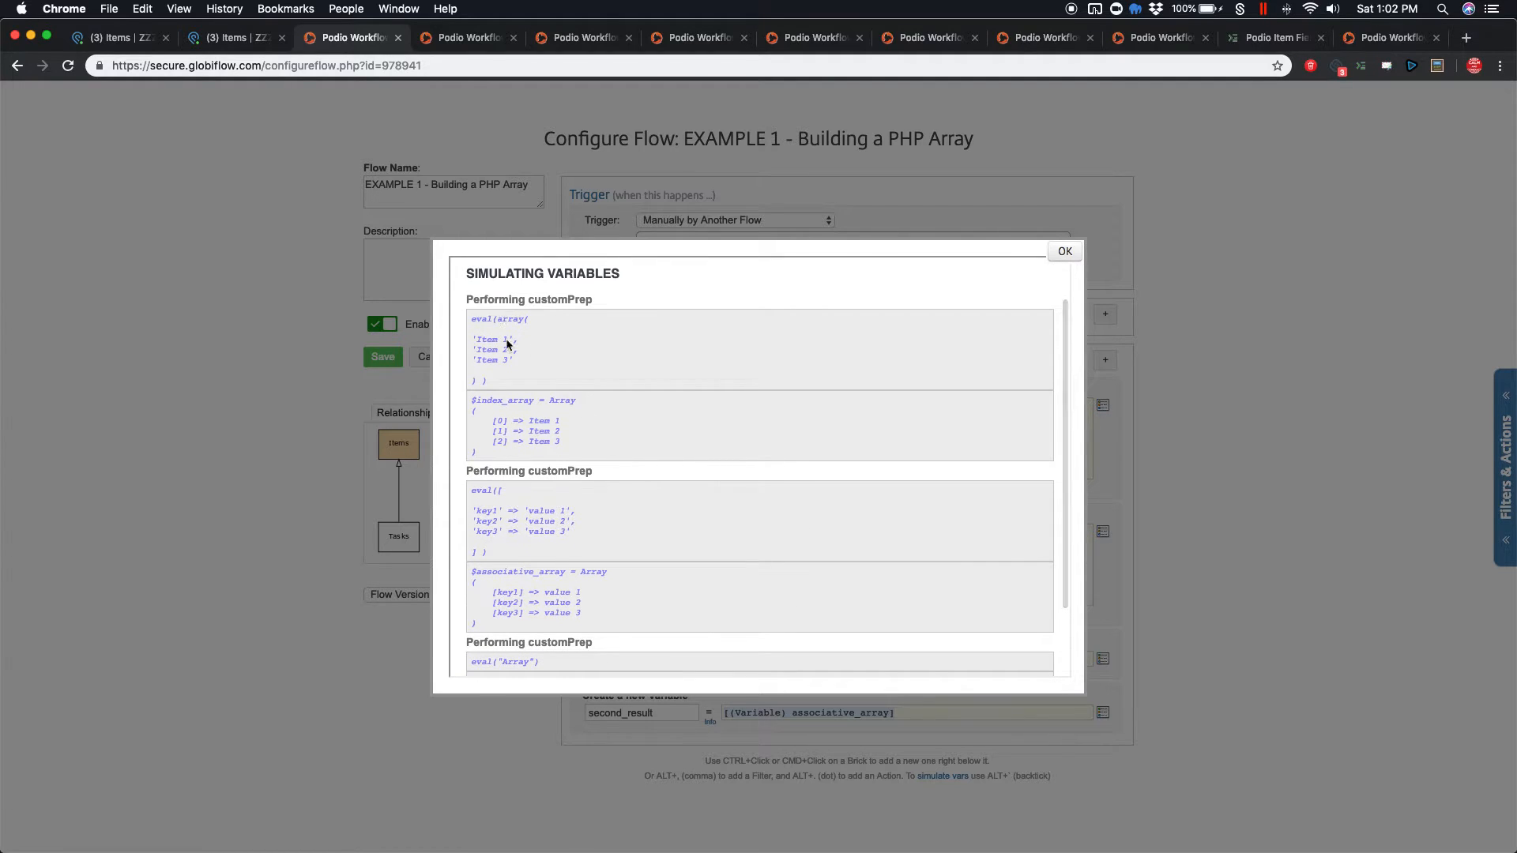
left_click_drag(502, 424, 569, 440)
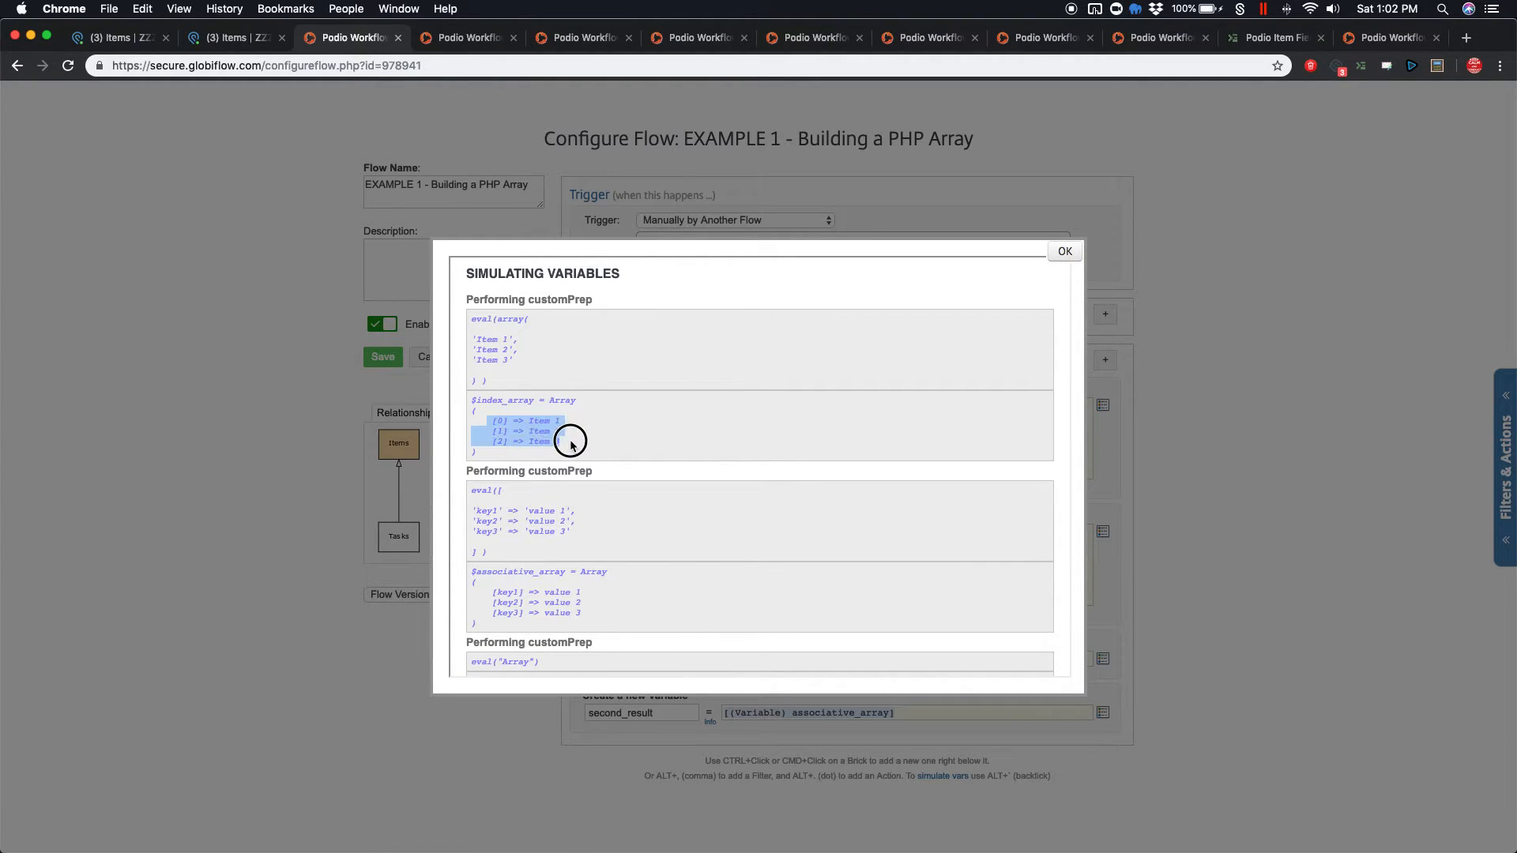
scroll(536, 445, "down", 1)
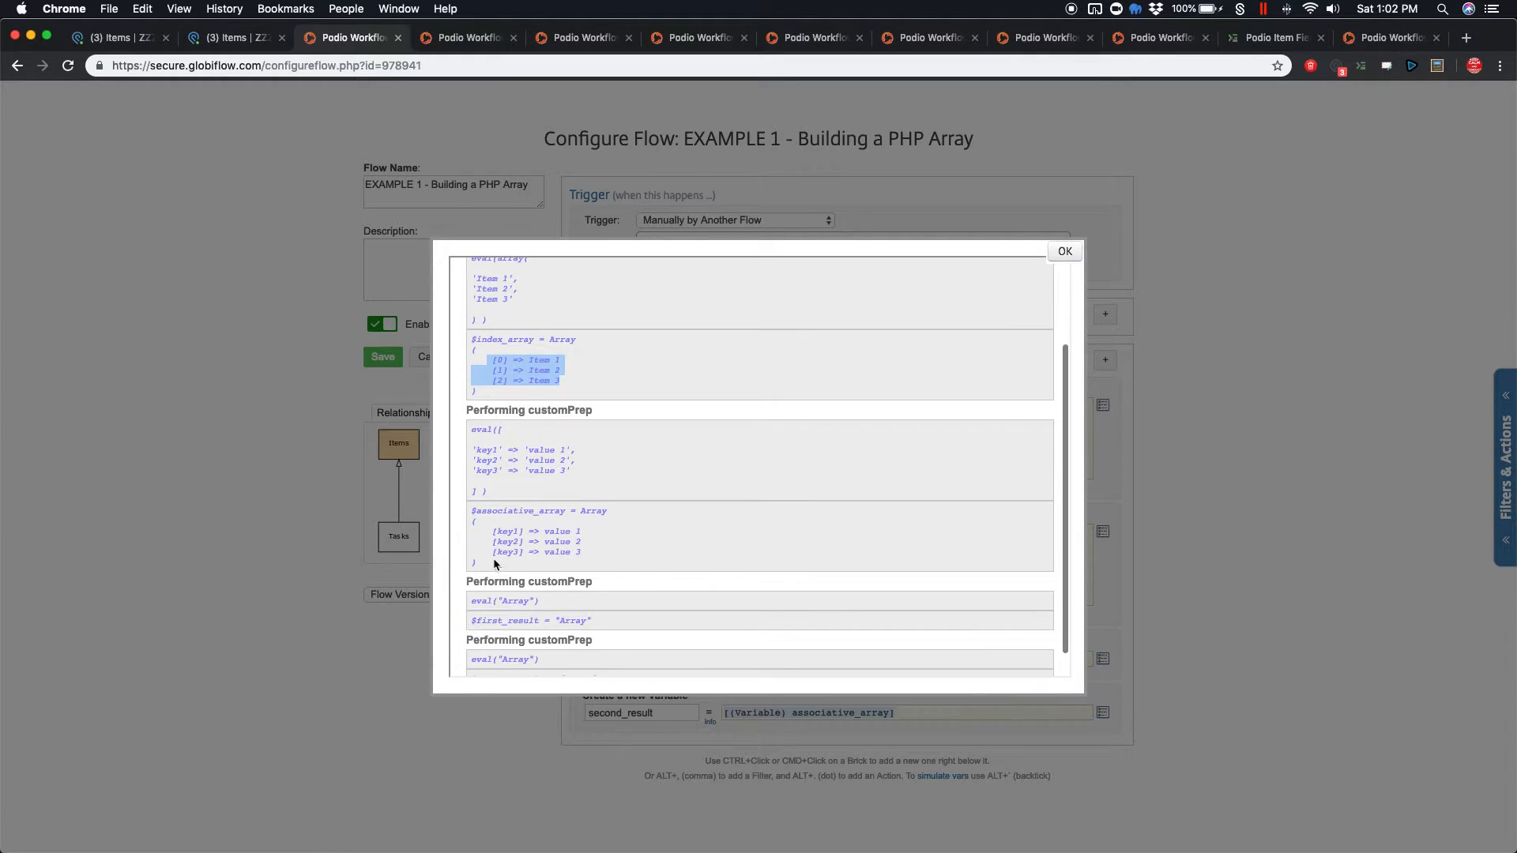
left_click_drag(481, 531, 587, 560)
scroll(604, 552, "down", 1)
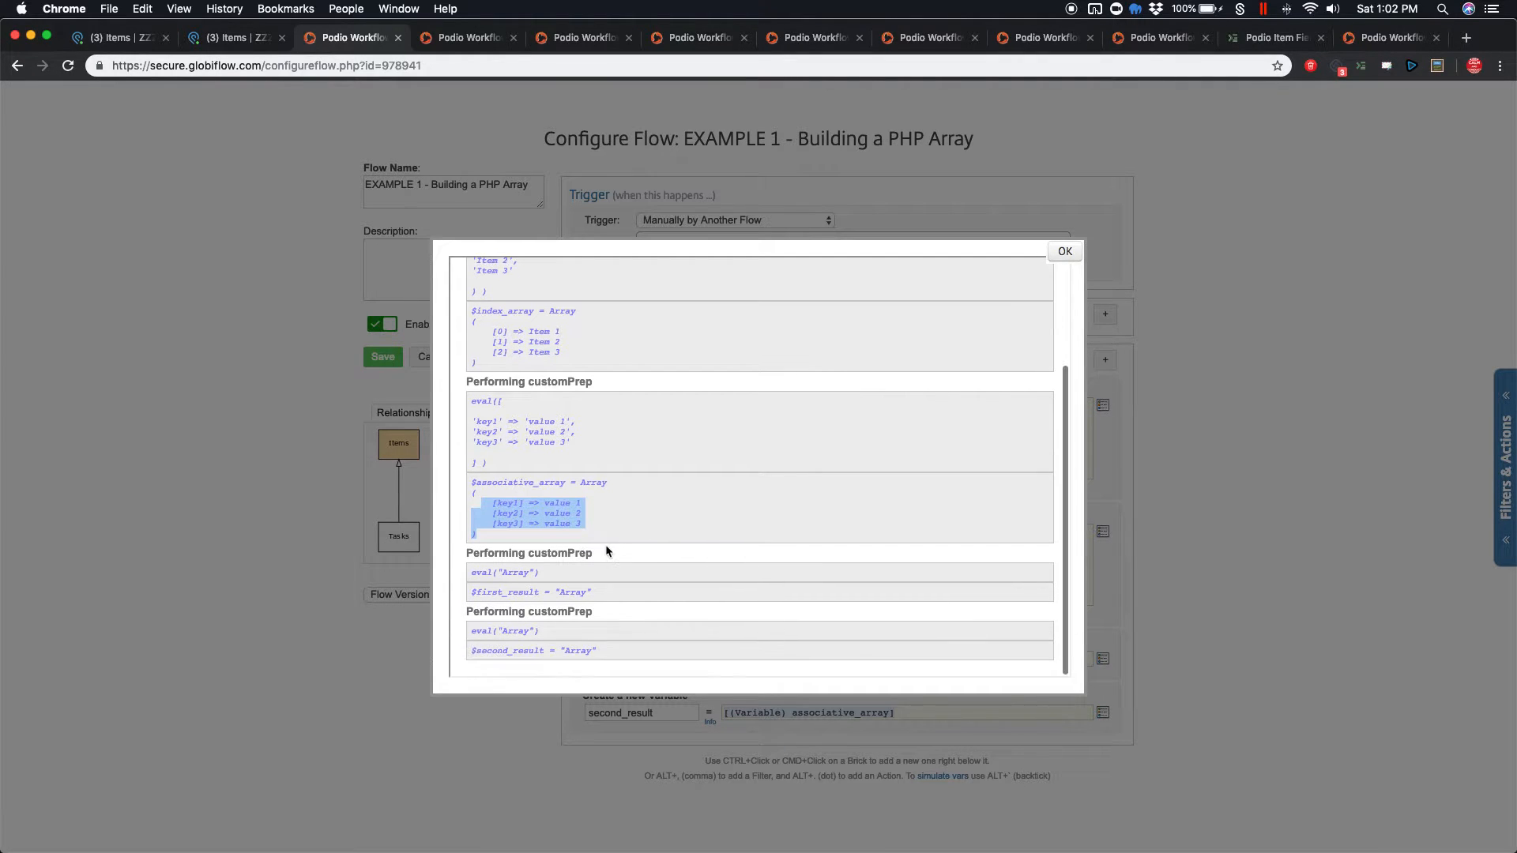
left_click(674, 603)
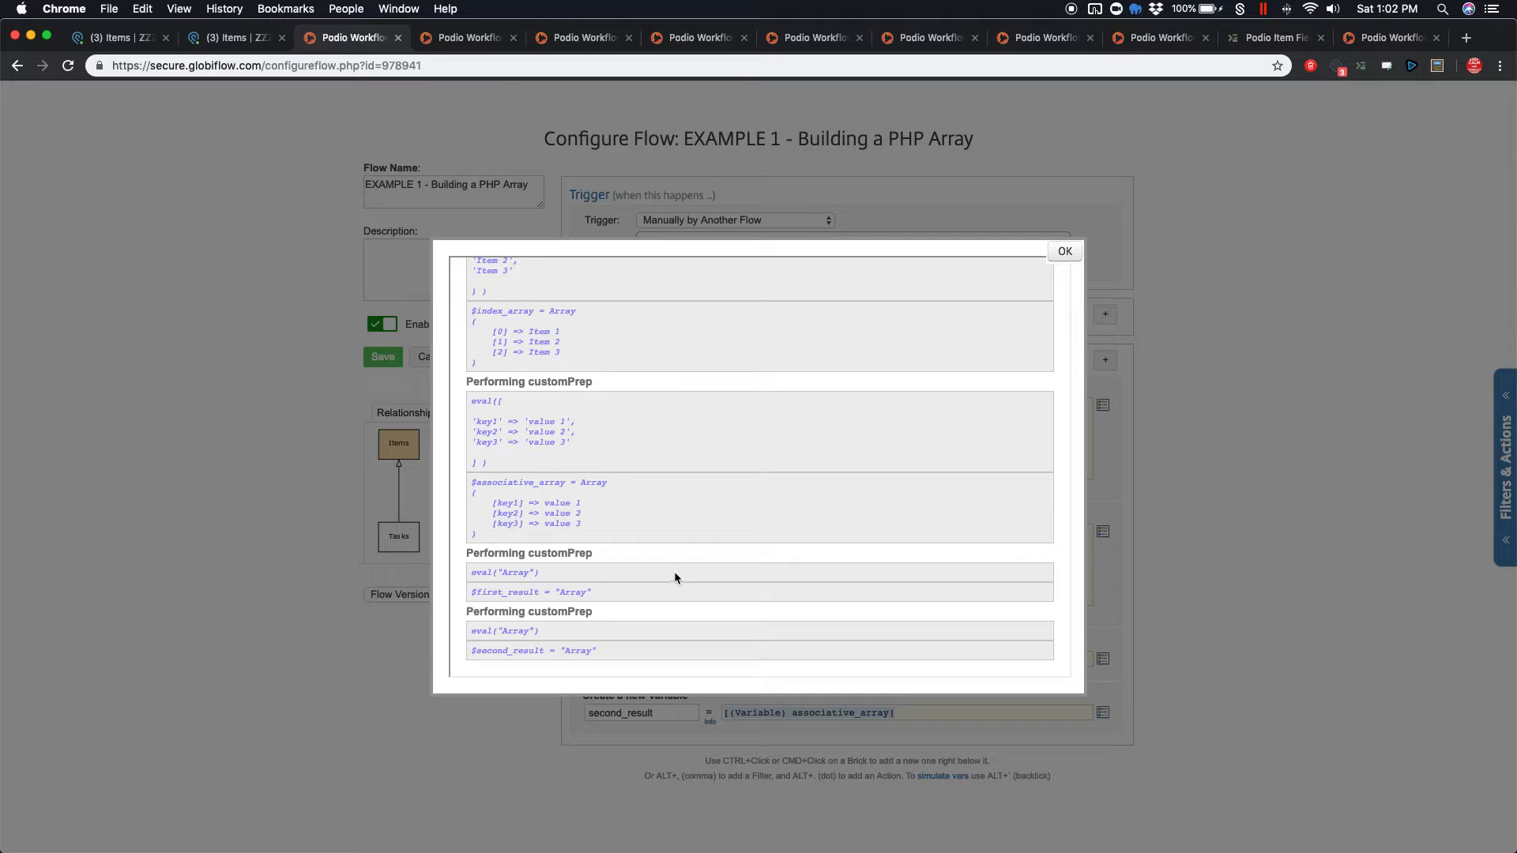
left_click(1064, 251)
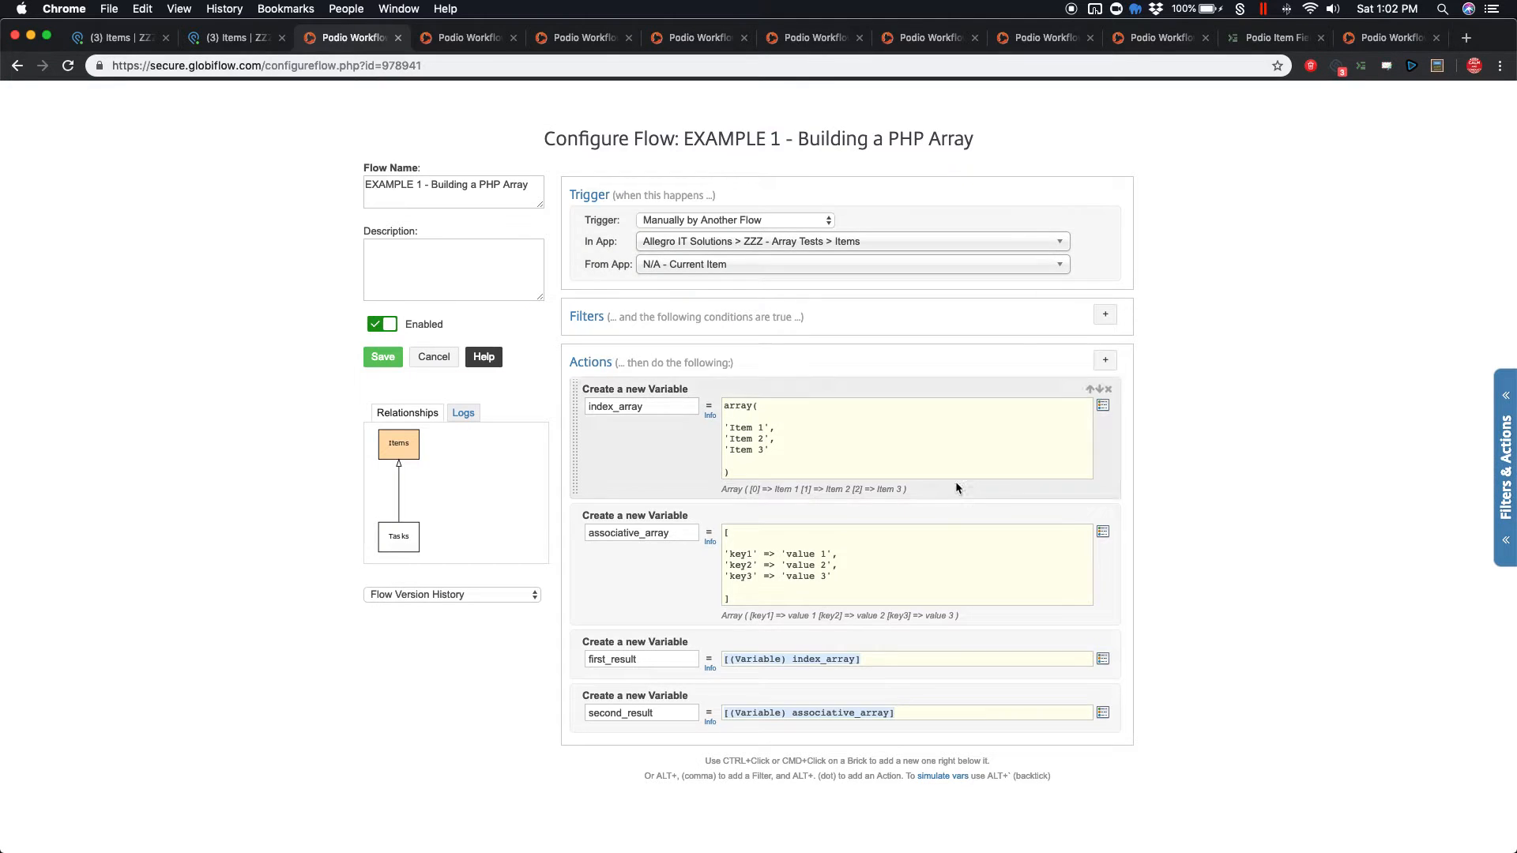
Append [0] to the index_array reference in first_result and ['key1'] to the associative_array reference in second_result
left_click(914, 656)
type("[0]")
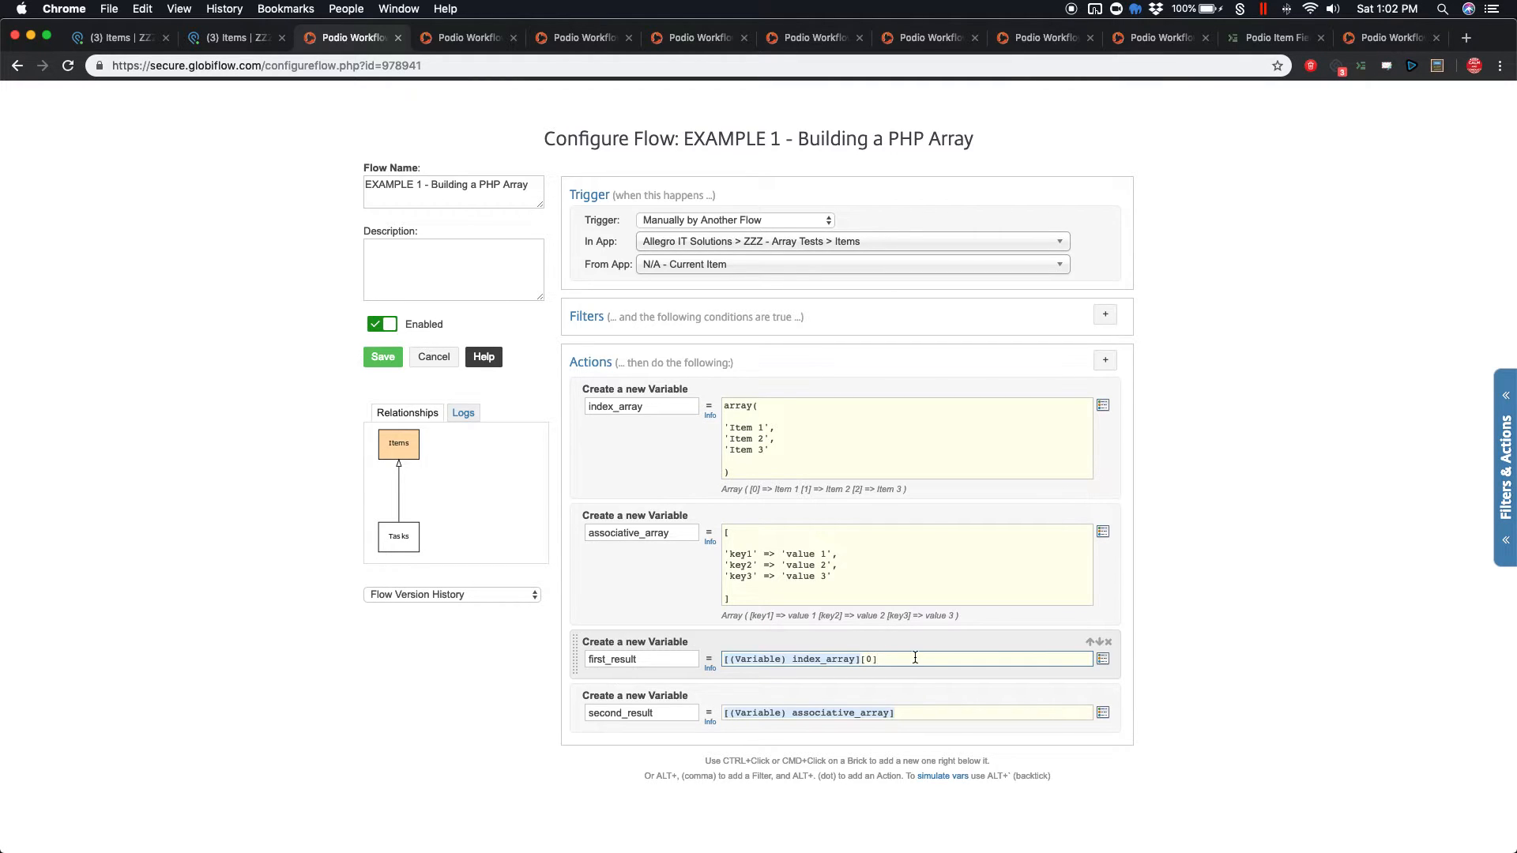
left_click(1006, 714)
type("['kay")
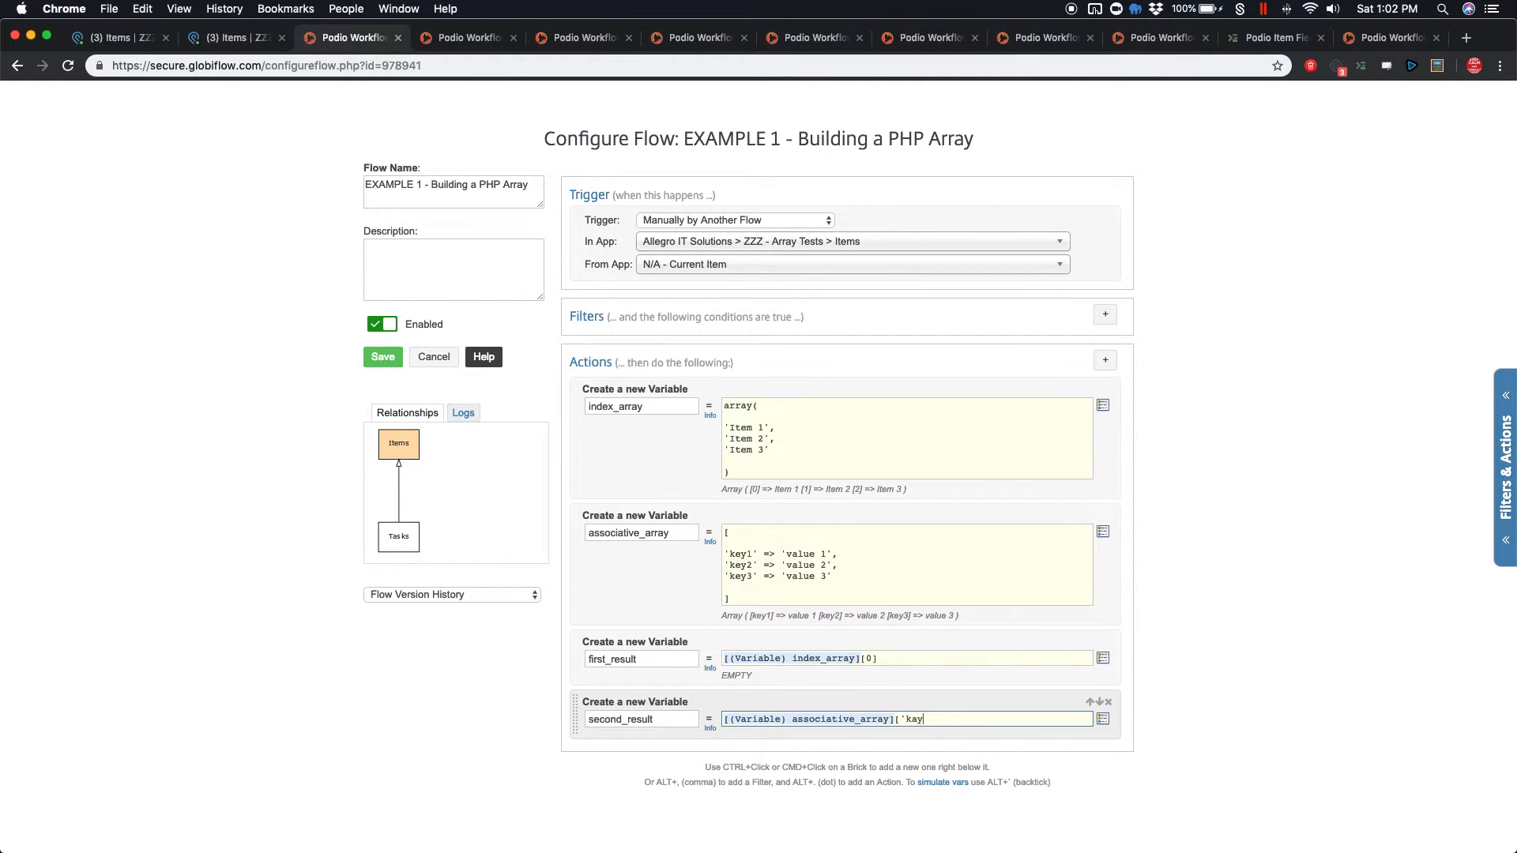
key("BackSpace")
key("BackSpace")
type("ey1']")
left_click(1196, 658)
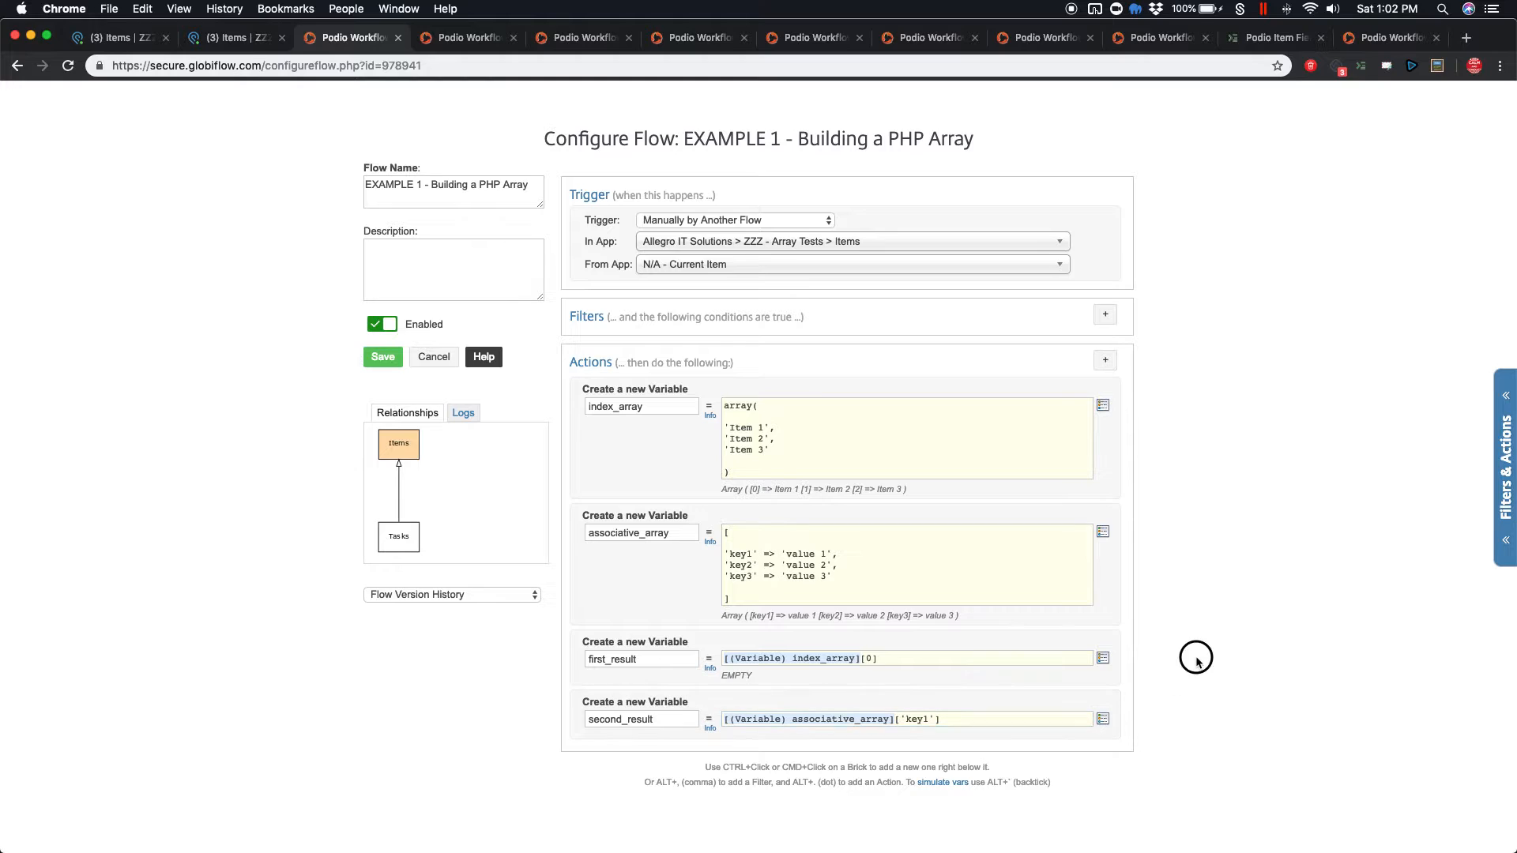
Simulate the variables with Item 3 as the main item, check first_result and second_result, and close the preview
left_click(940, 789)
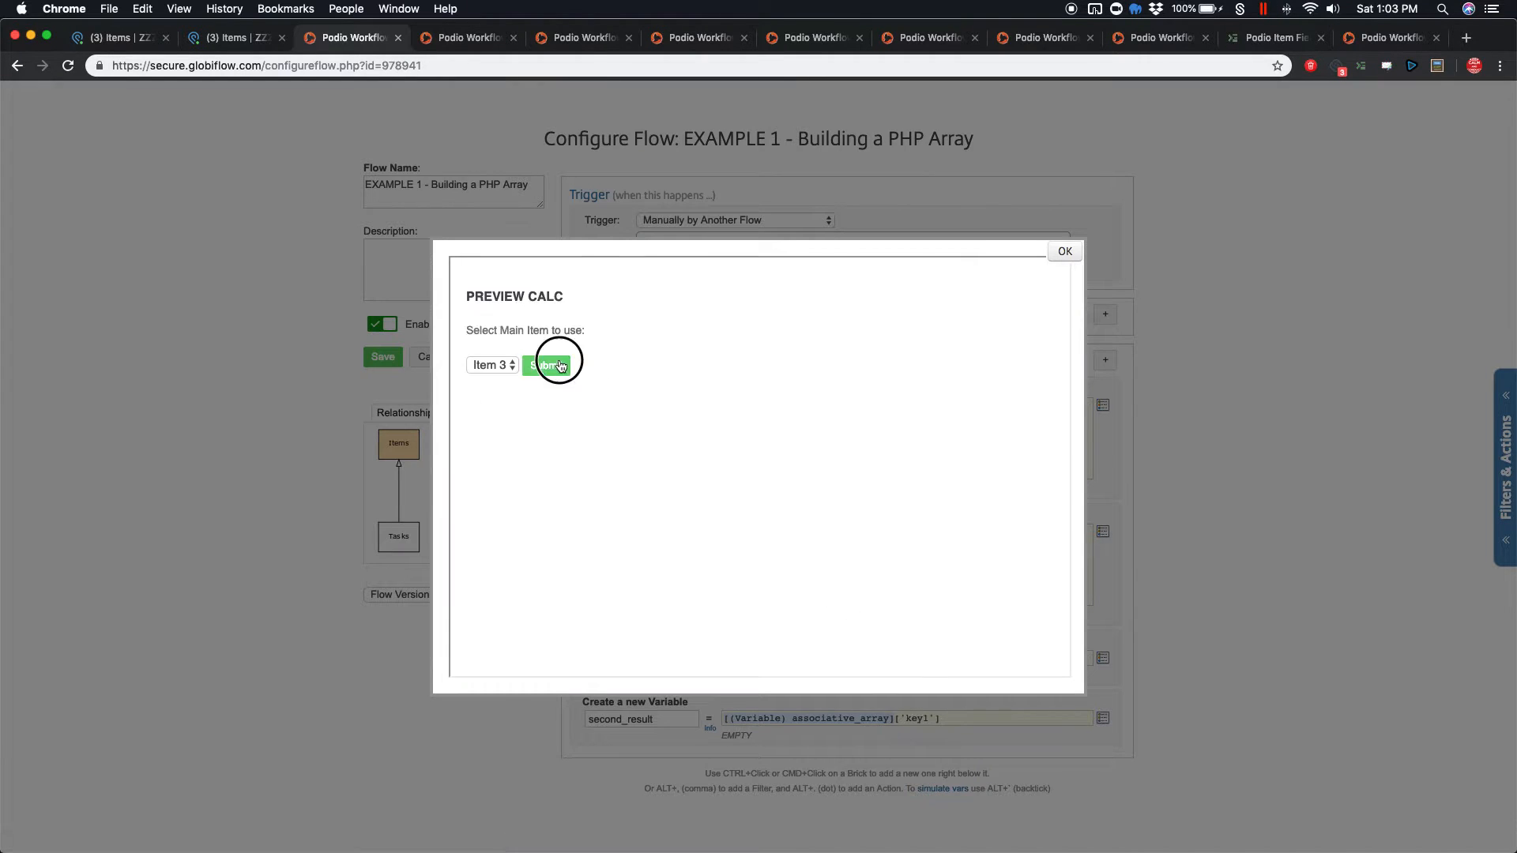
left_click(560, 365)
scroll(739, 483, "down", 8)
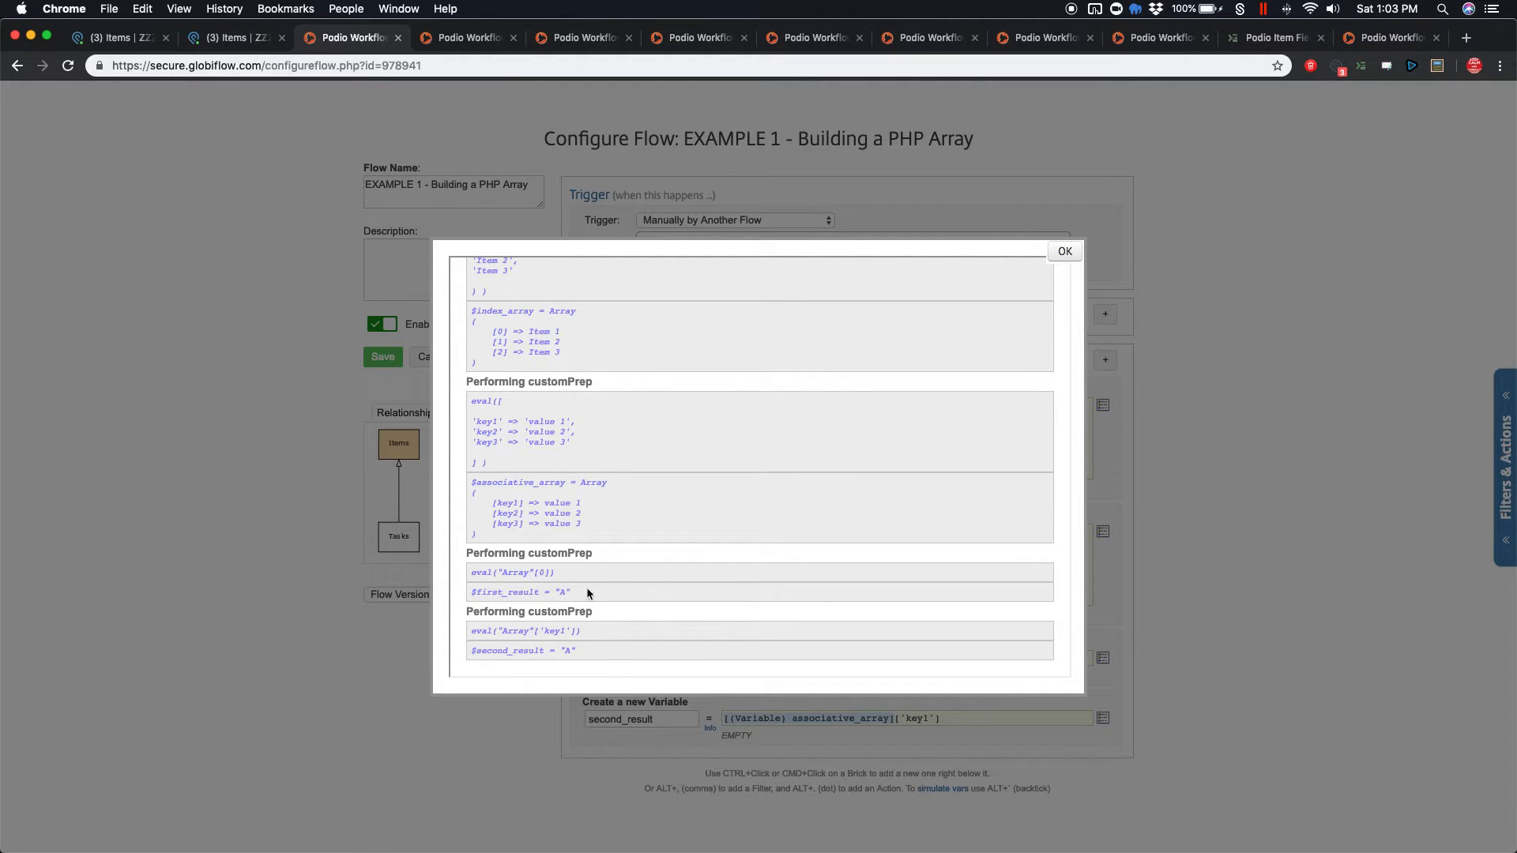
left_click(1066, 251)
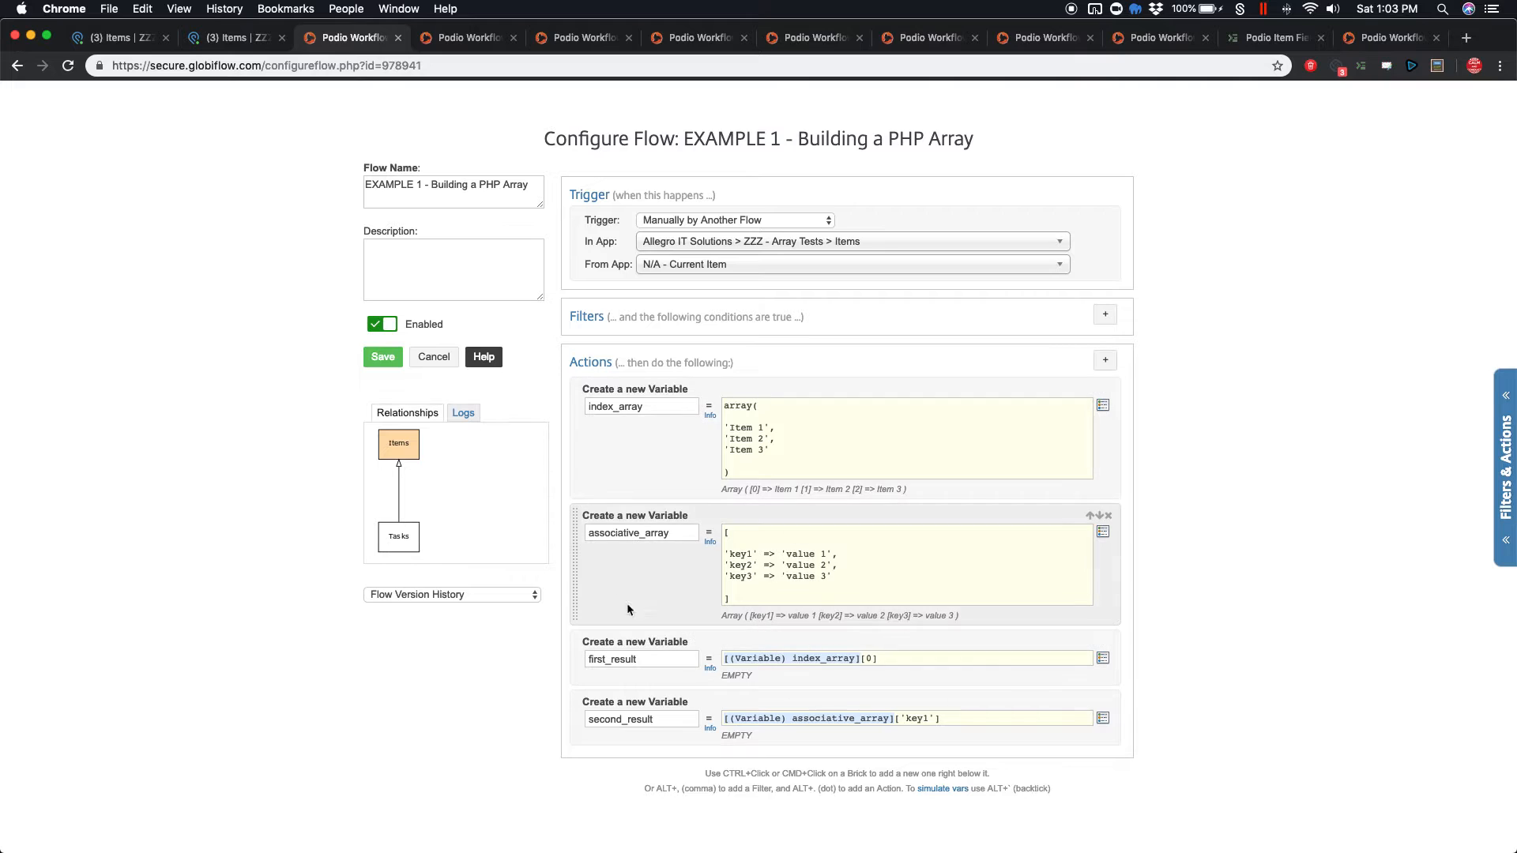
Switch to the EXAMPLE 2 - JSON Arrays flow, inspect index_array's json_encode expression and generate its preview
left_click(463, 39)
scroll(642, 317, "up", 5)
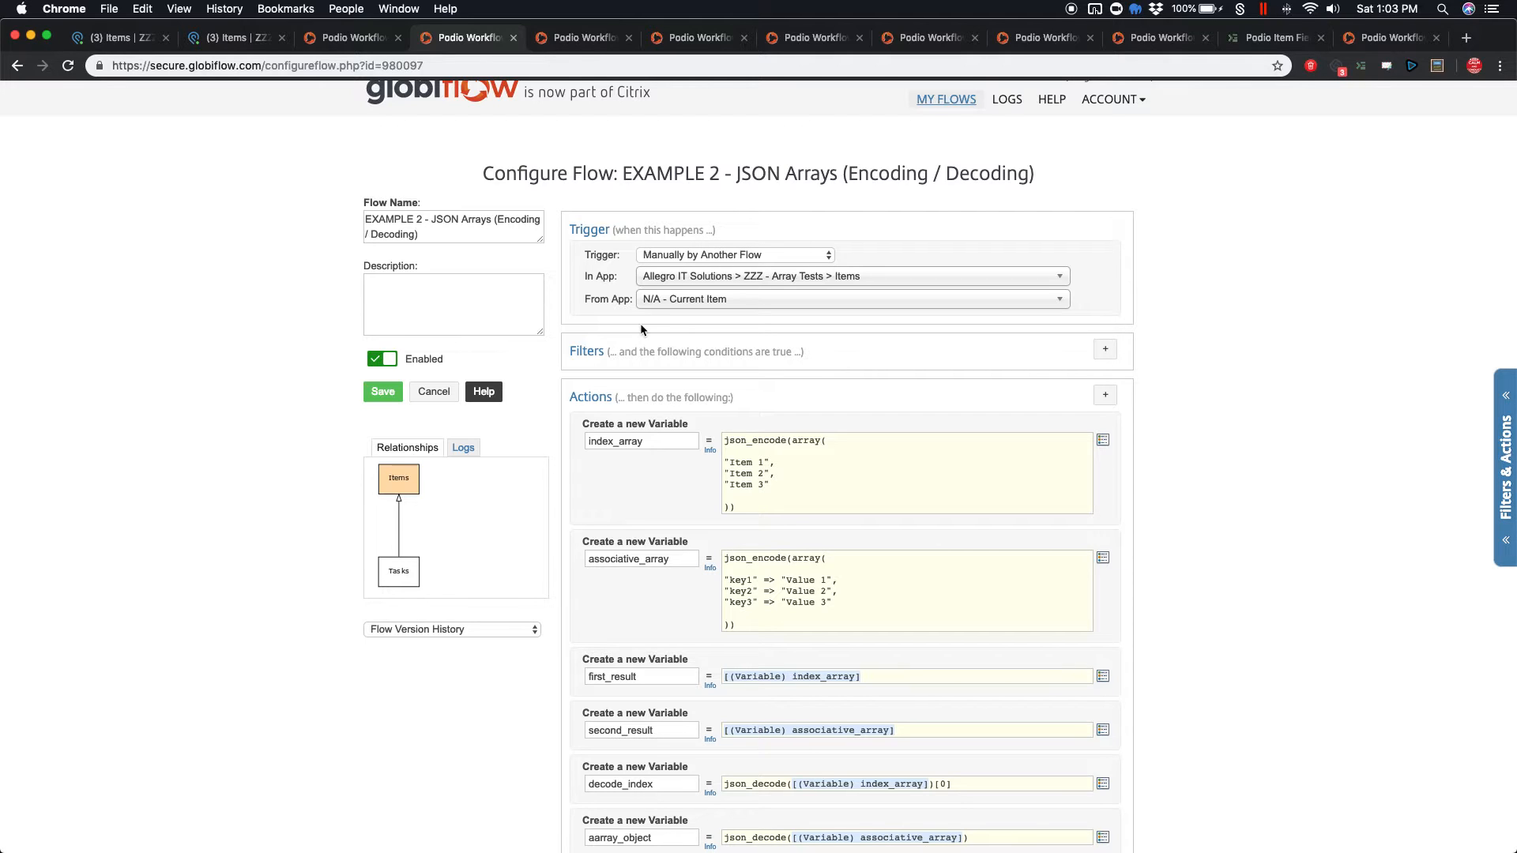
left_click_drag(791, 440, 721, 501)
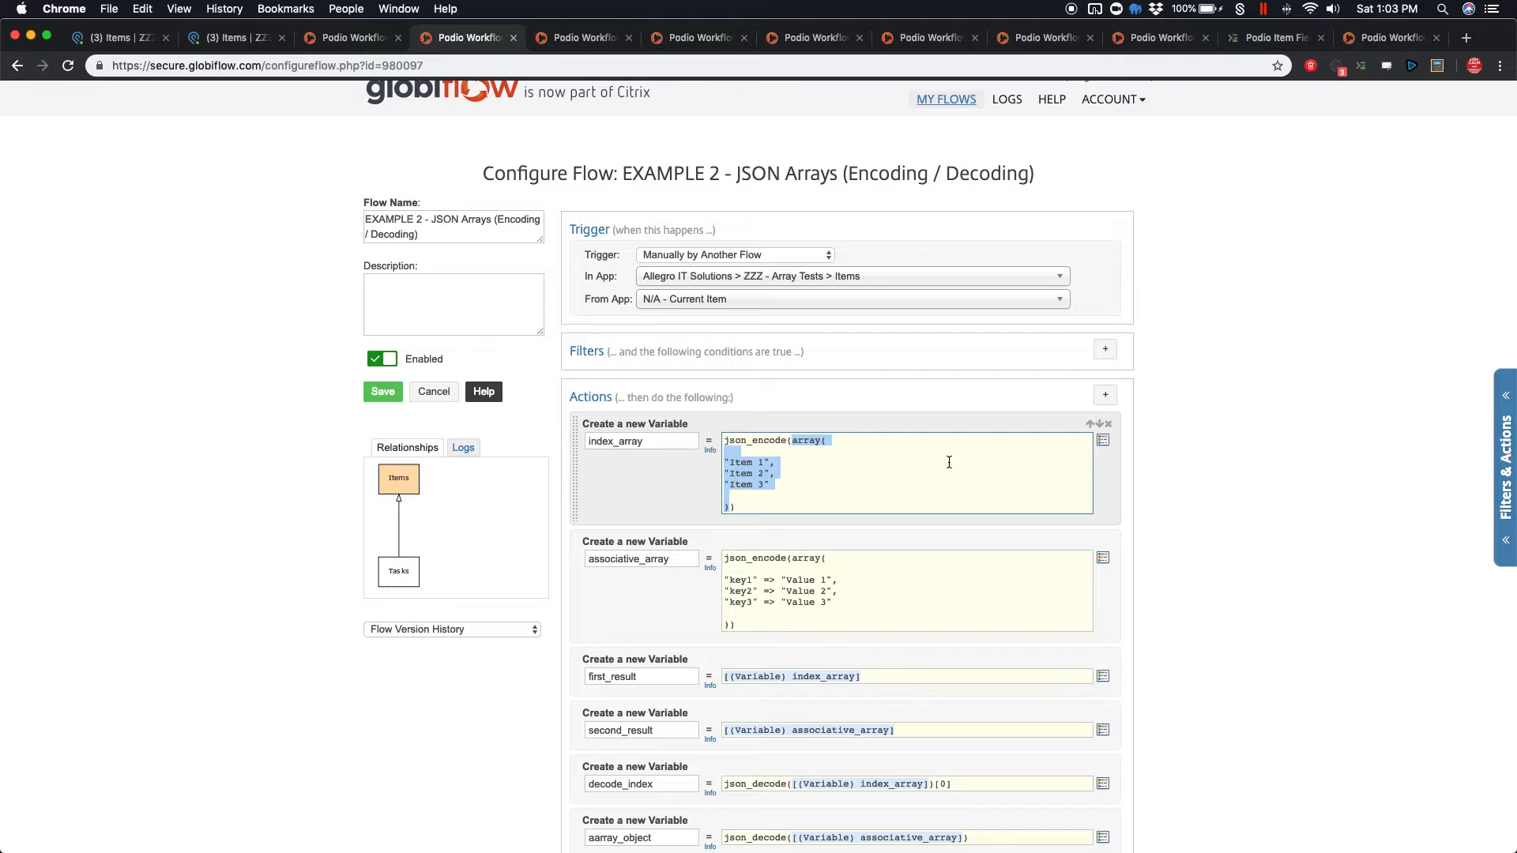
left_click_drag(793, 440, 722, 440)
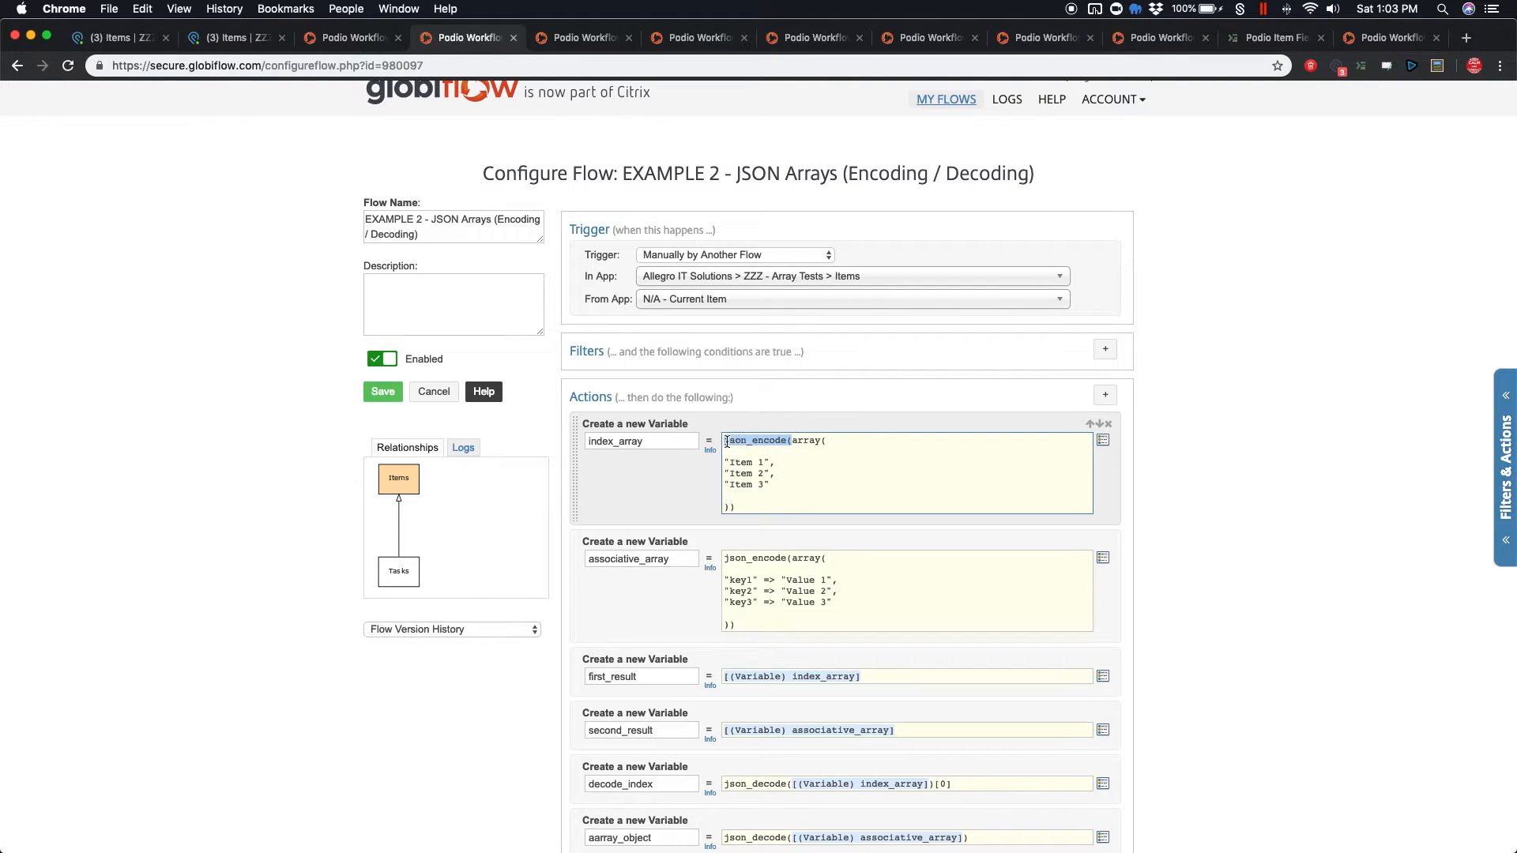
left_click(763, 485)
left_click(1202, 465)
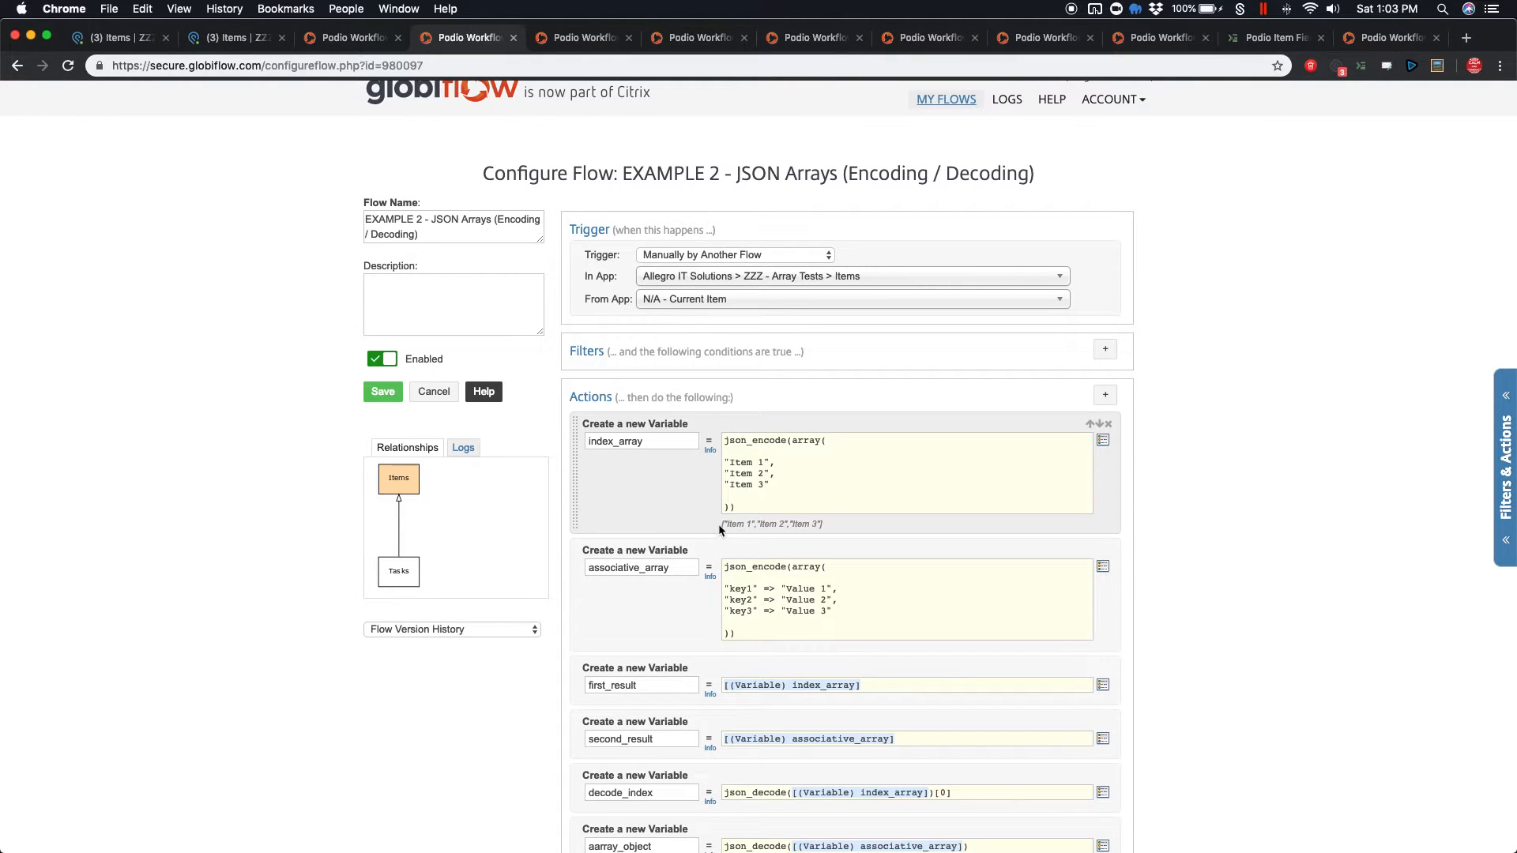
Examine the brackets, quotes and commas in the JSON preview of index_array up close
scroll(719, 524, "up", 5)
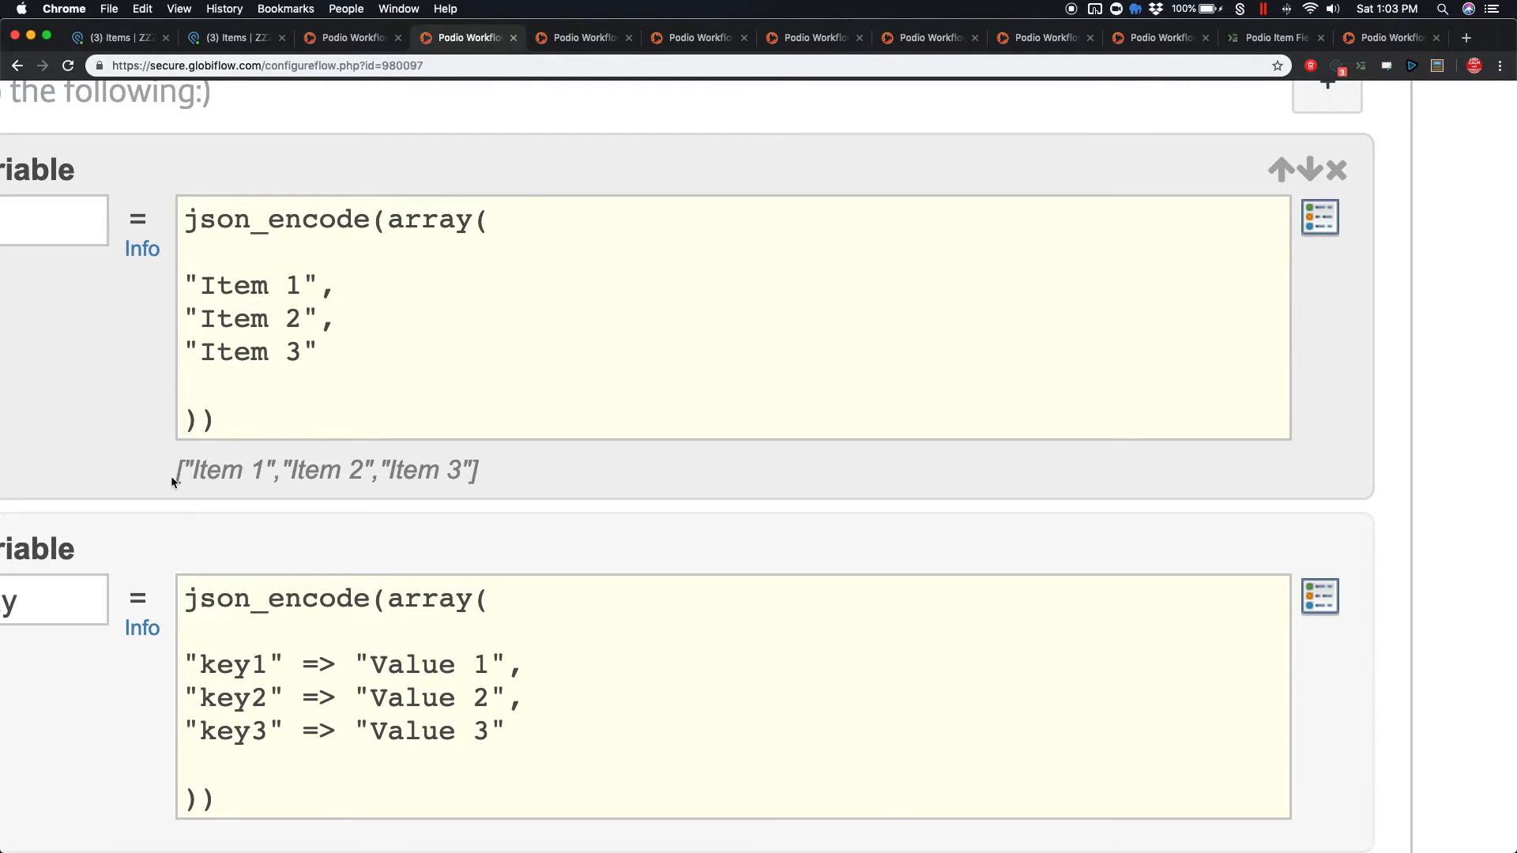
left_click_drag(171, 476, 491, 471)
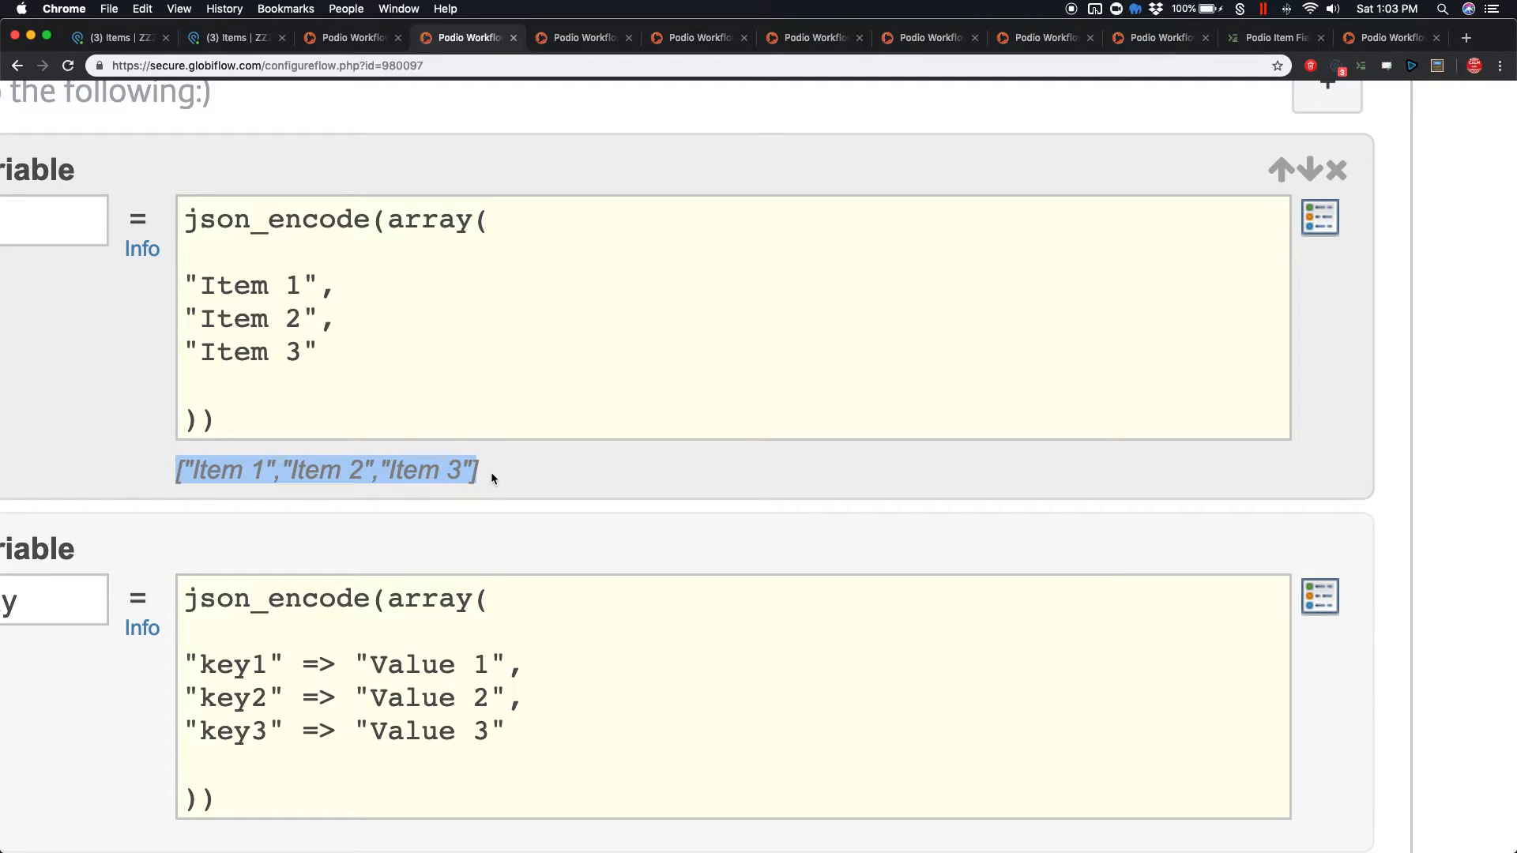
left_click(274, 472)
left_click_drag(276, 474, 279, 474)
left_click(210, 471)
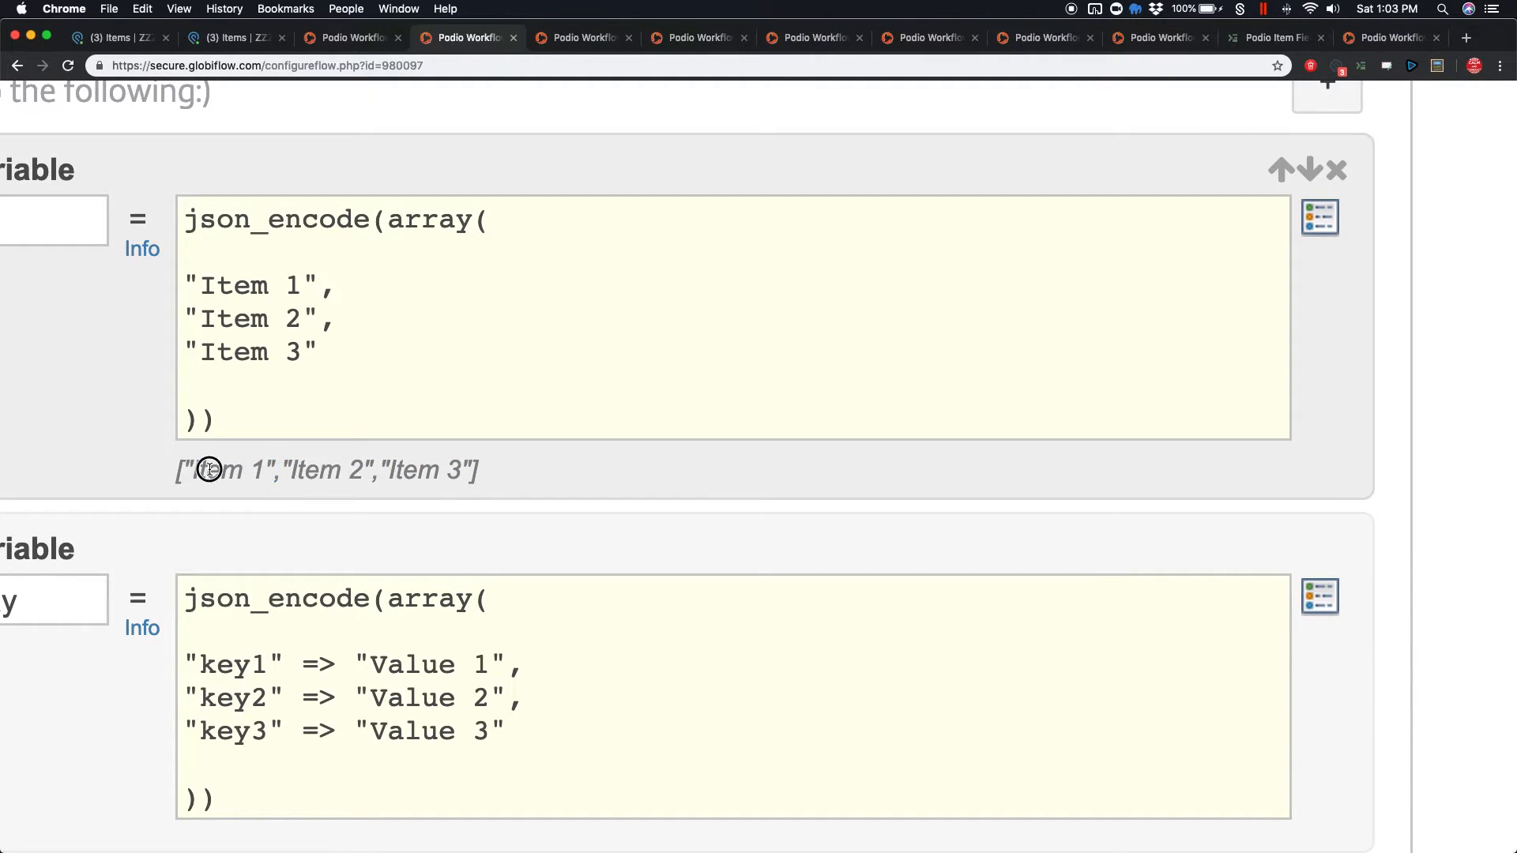
left_click_drag(179, 471, 492, 470)
left_click(501, 466)
key("super+0")
Generate the JSON preview of associative_array and examine its key and value pairs up close
left_click(780, 575)
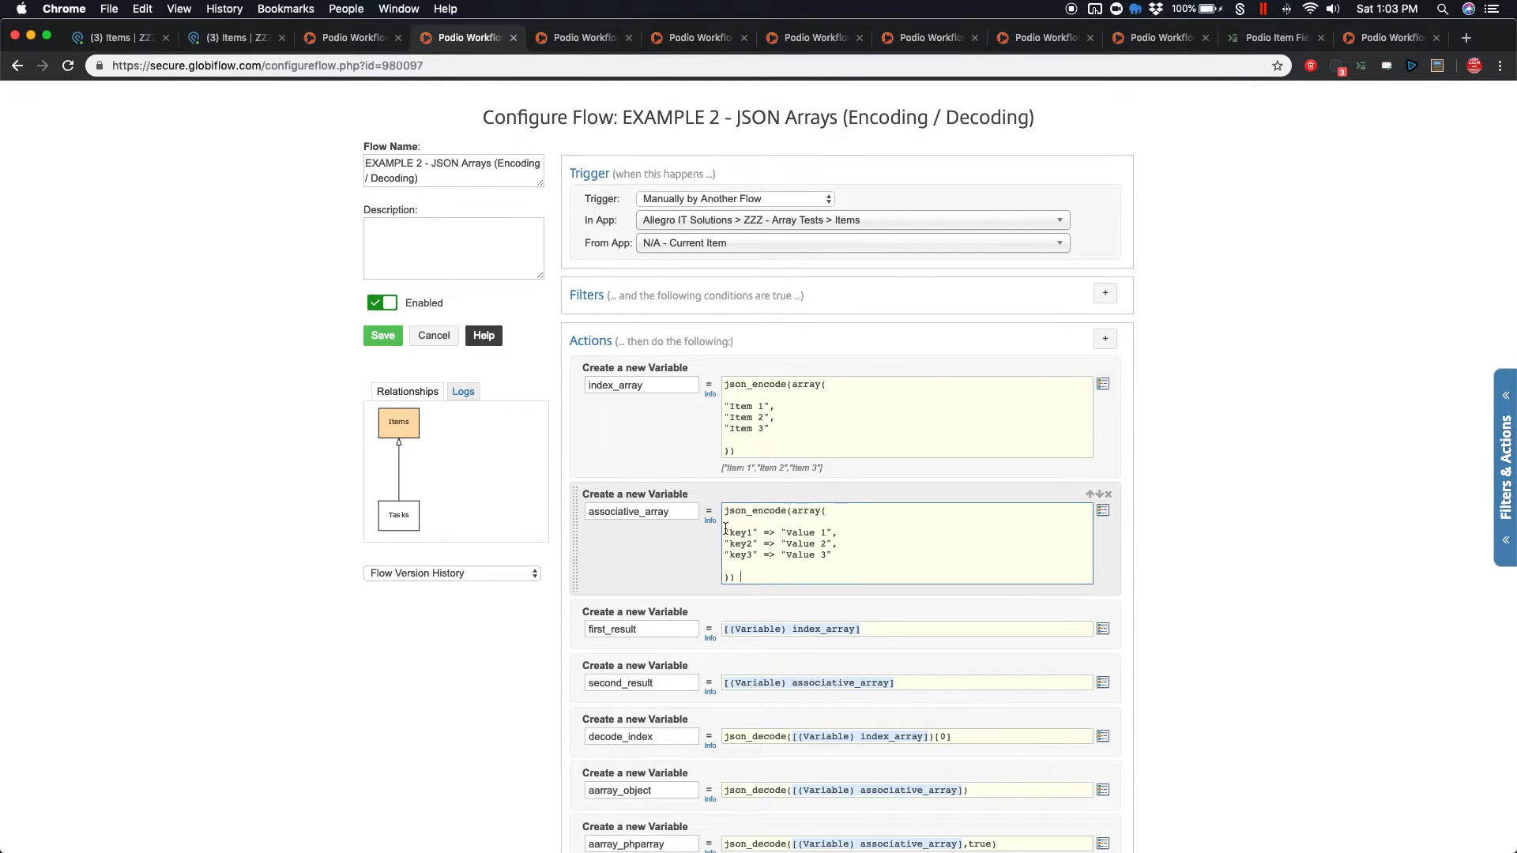
left_click(1280, 539)
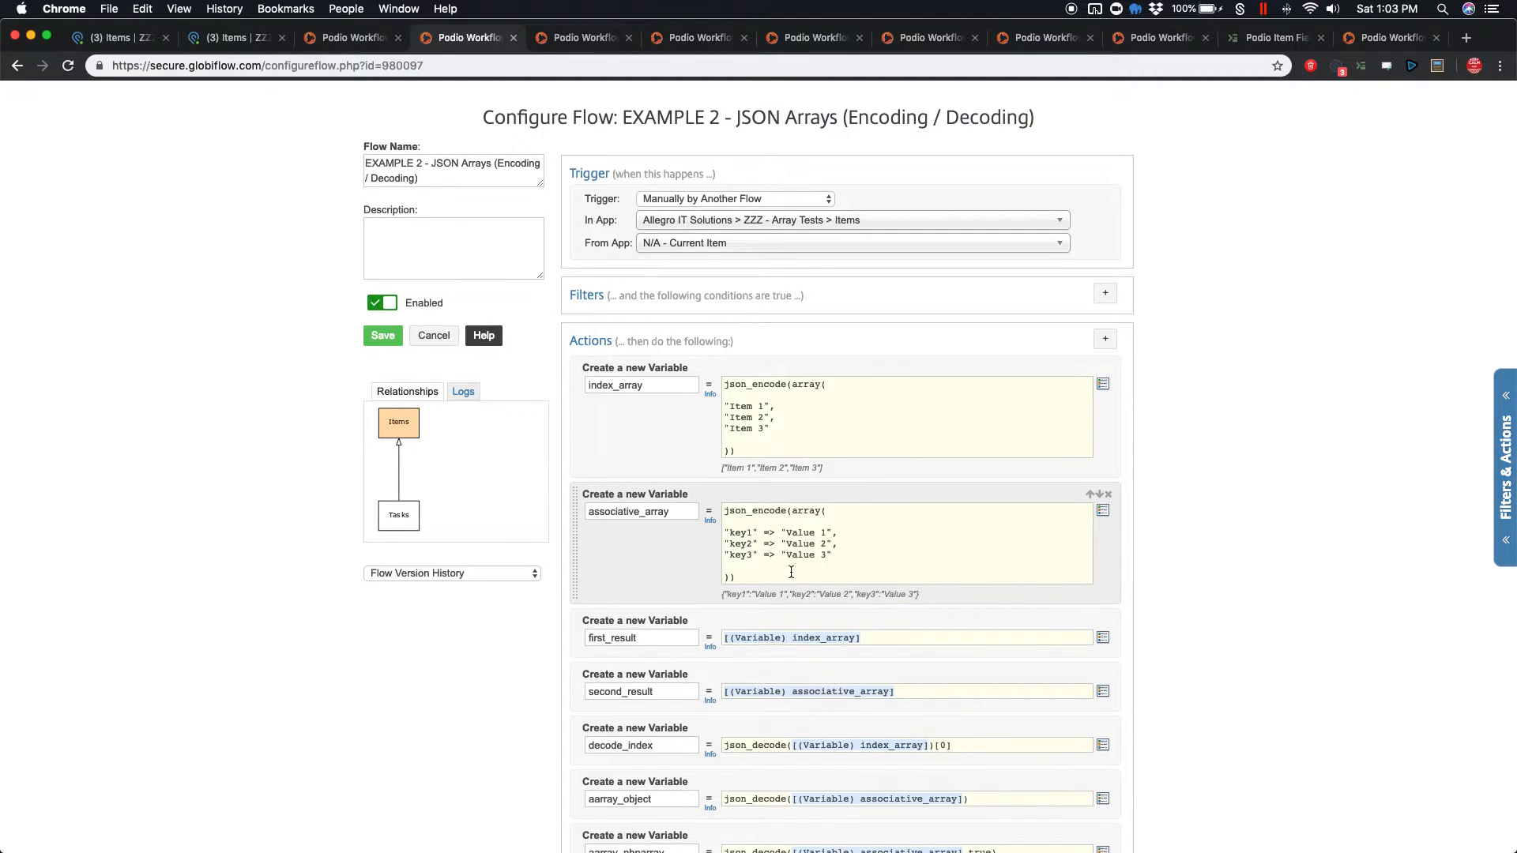
scroll(798, 567, "up", 5)
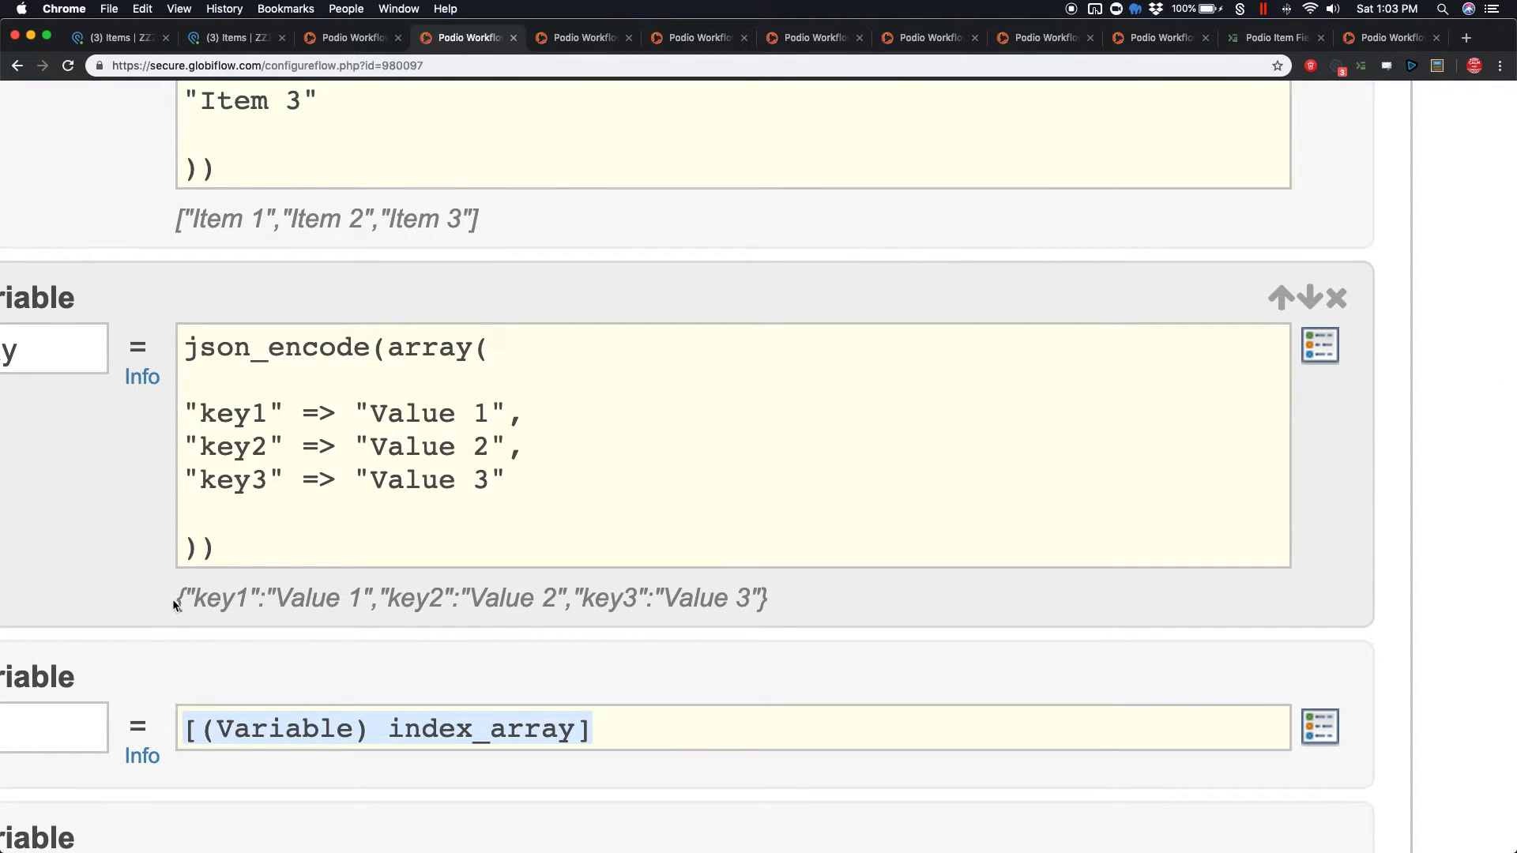
left_click_drag(174, 600, 798, 602)
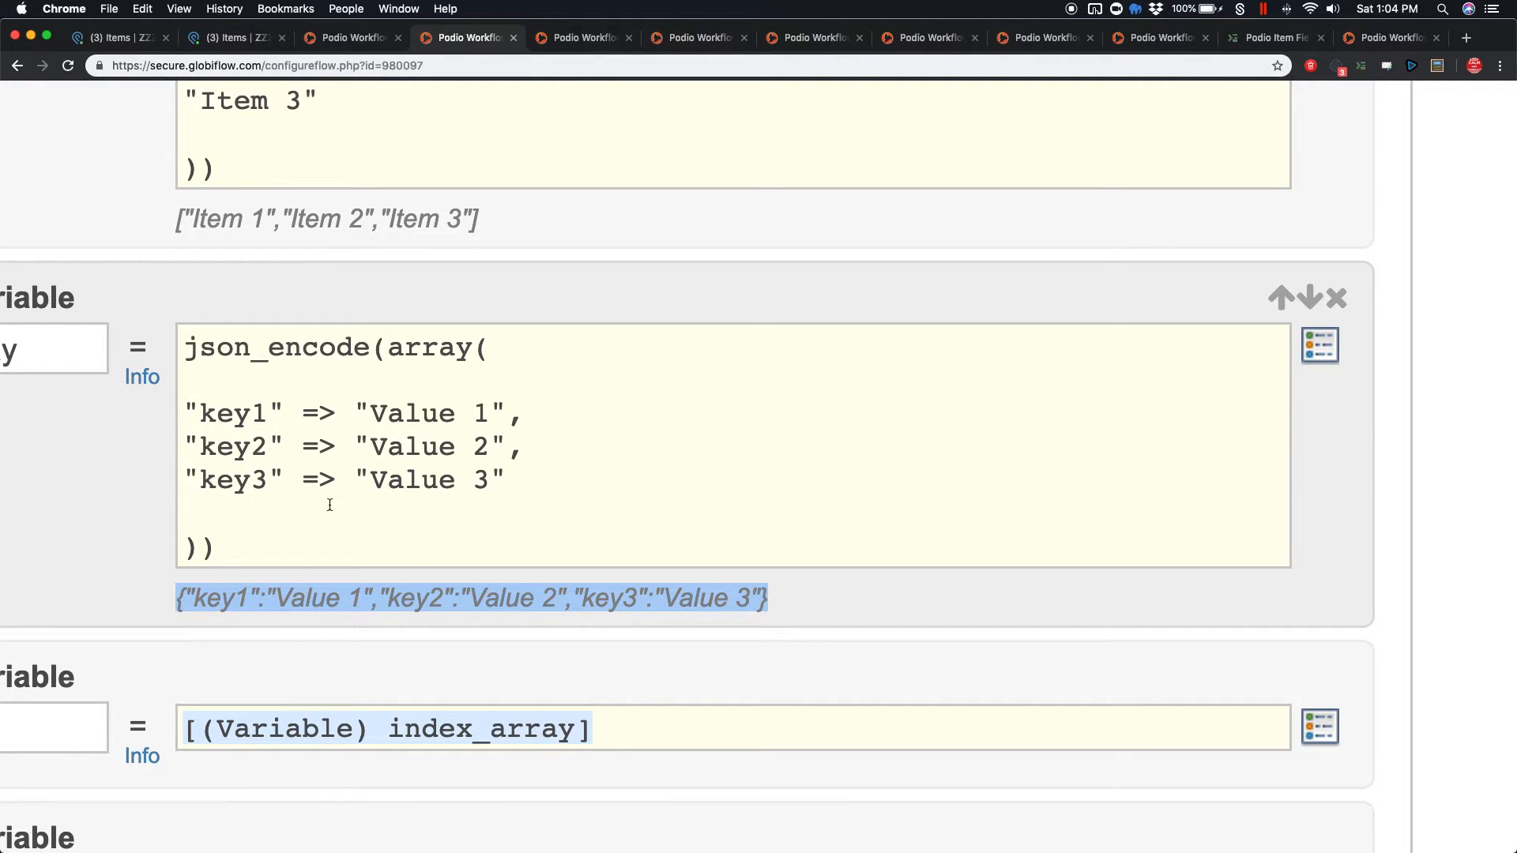
scroll(468, 591, "down", 5)
Compare the key and value lines in associative_array's expression with its JSON preview, and view the variables below
left_click(752, 584)
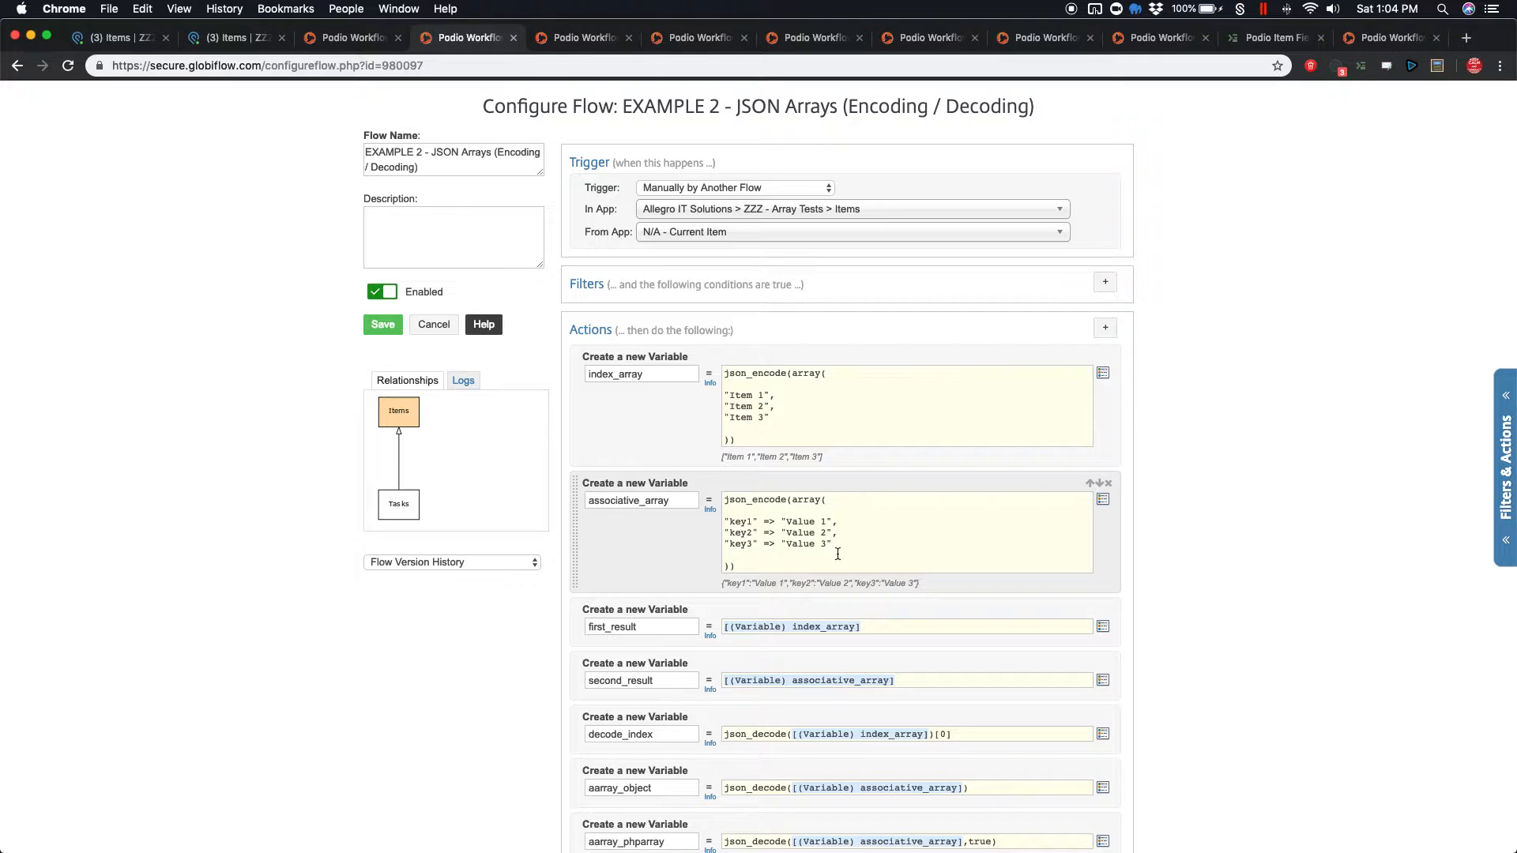
left_click_drag(835, 545, 722, 521)
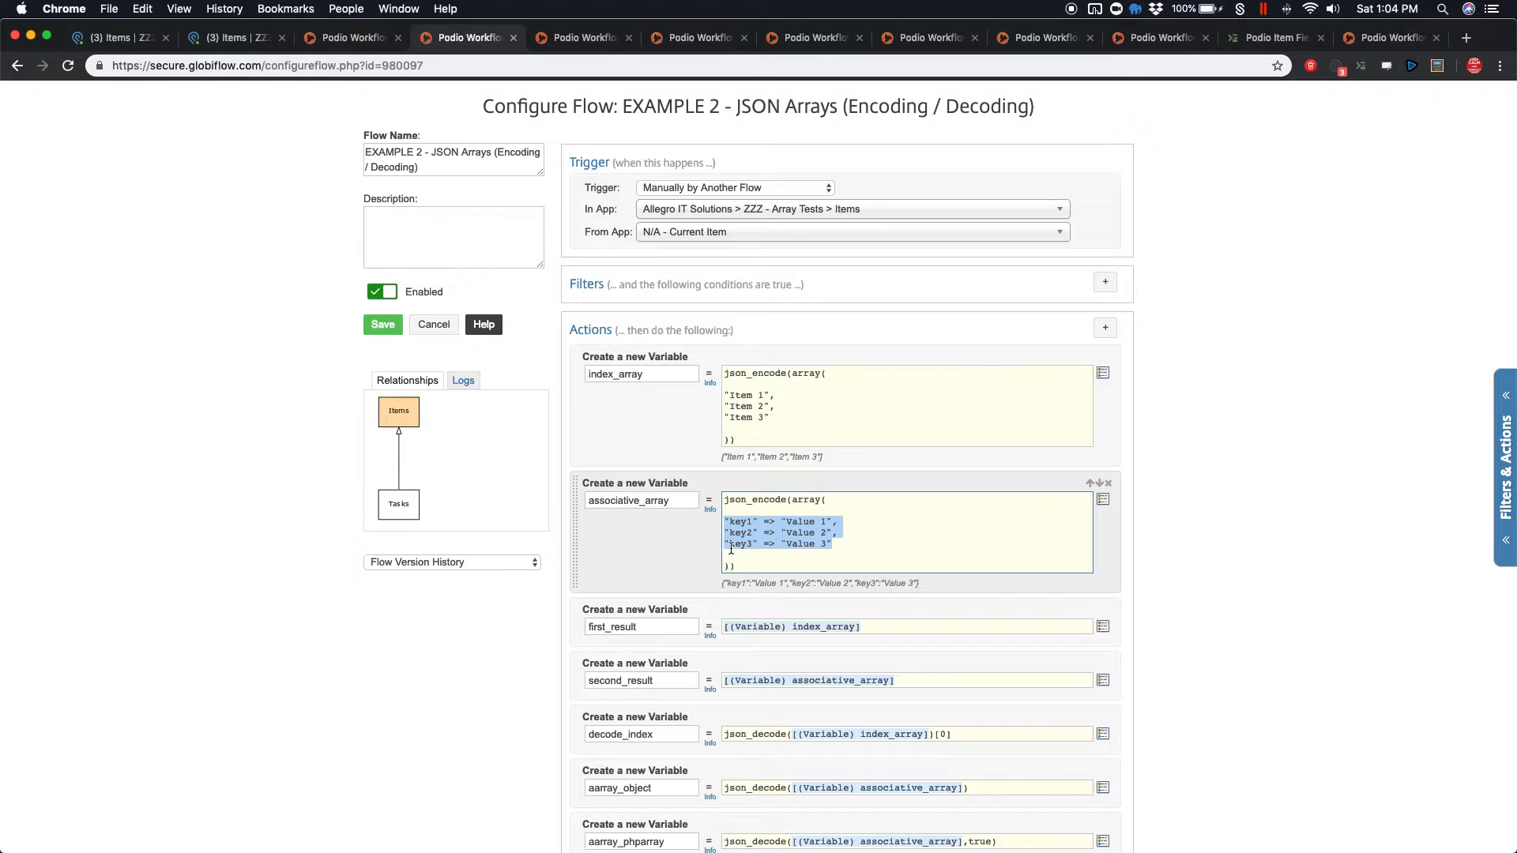
left_click(790, 557)
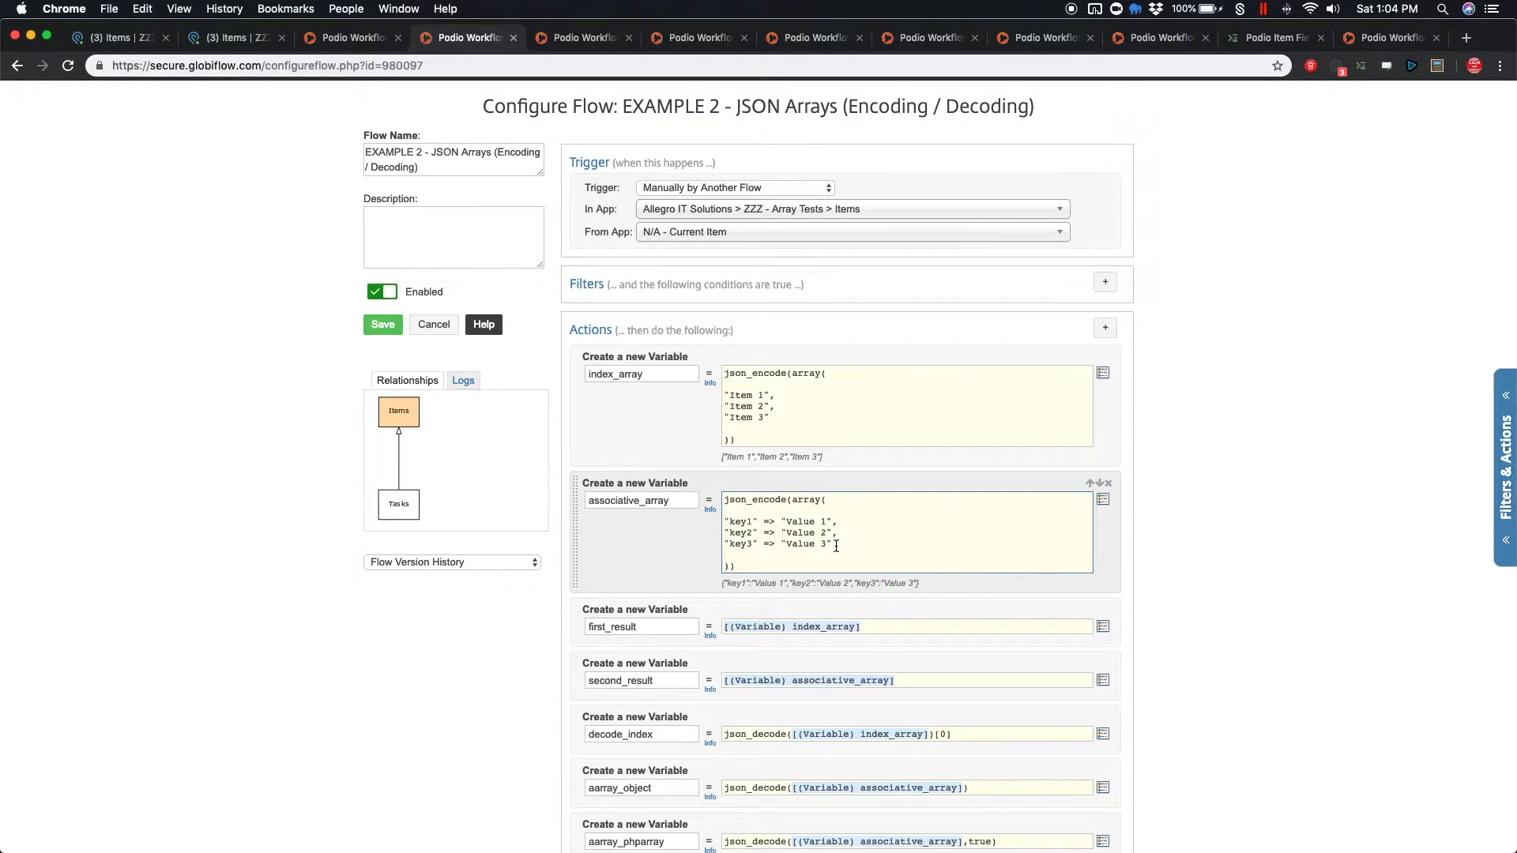
scroll(798, 537, "down", 3)
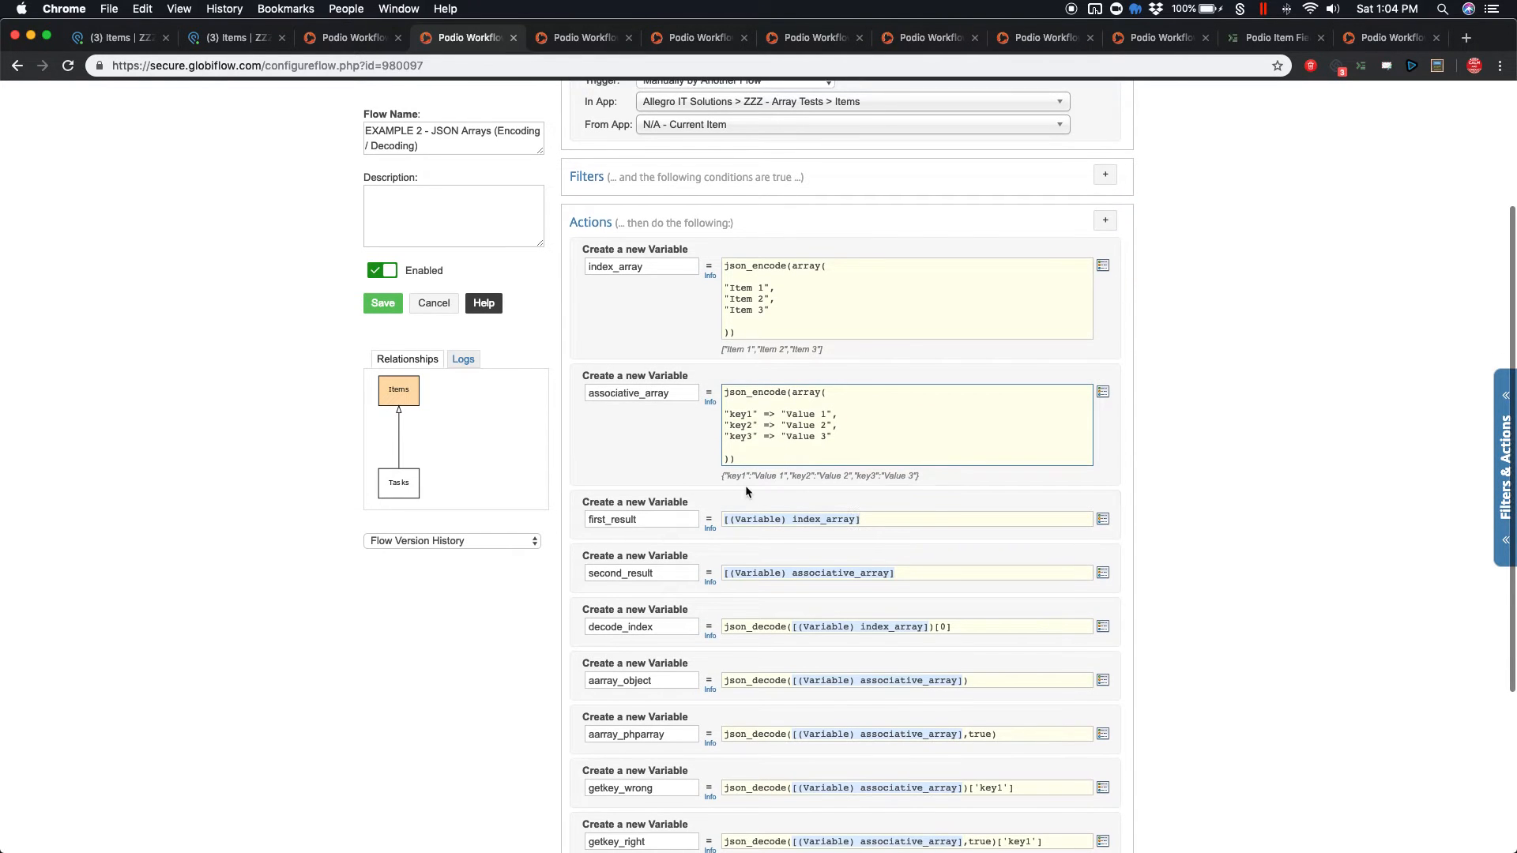
Examine decode_index's json_decode expression with index [0] and relate it to the first item in index_array's expression
scroll(745, 486, "down", 1)
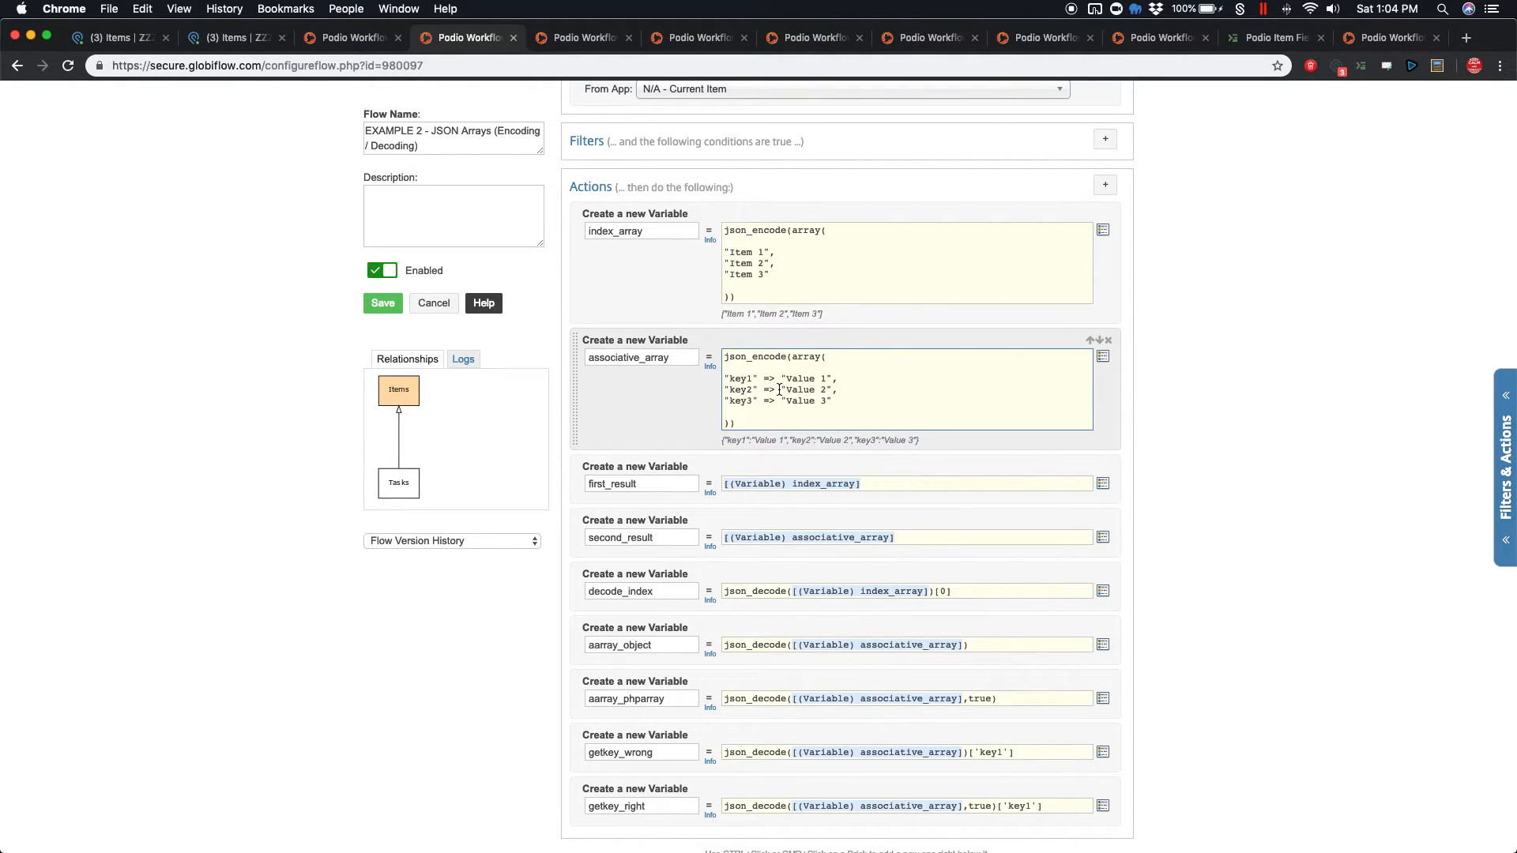
scroll(780, 388, "down", 1)
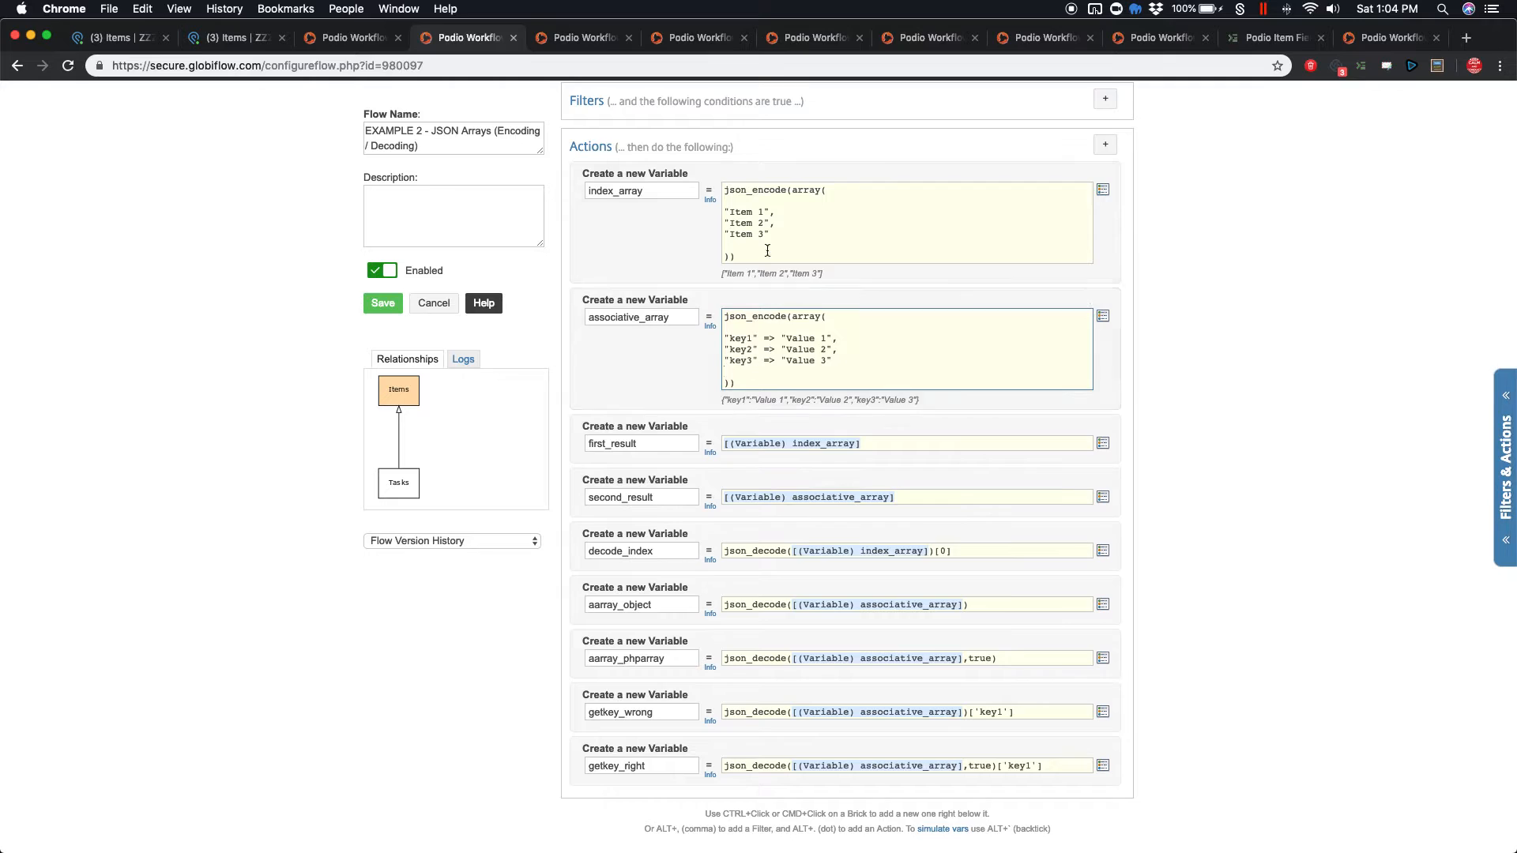
scroll(795, 385, "down", 1)
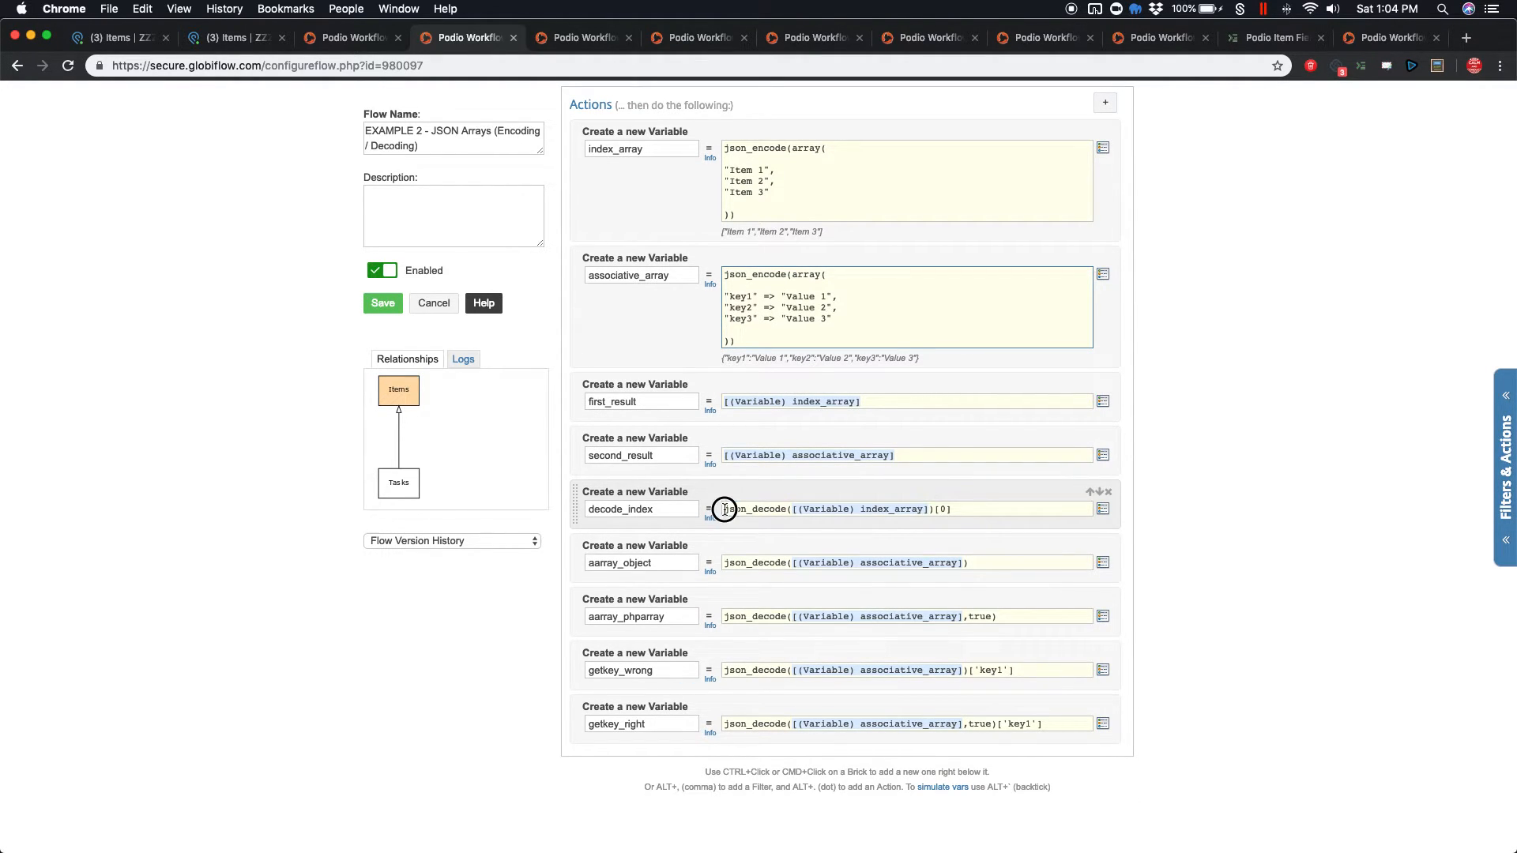
left_click_drag(723, 508, 792, 505)
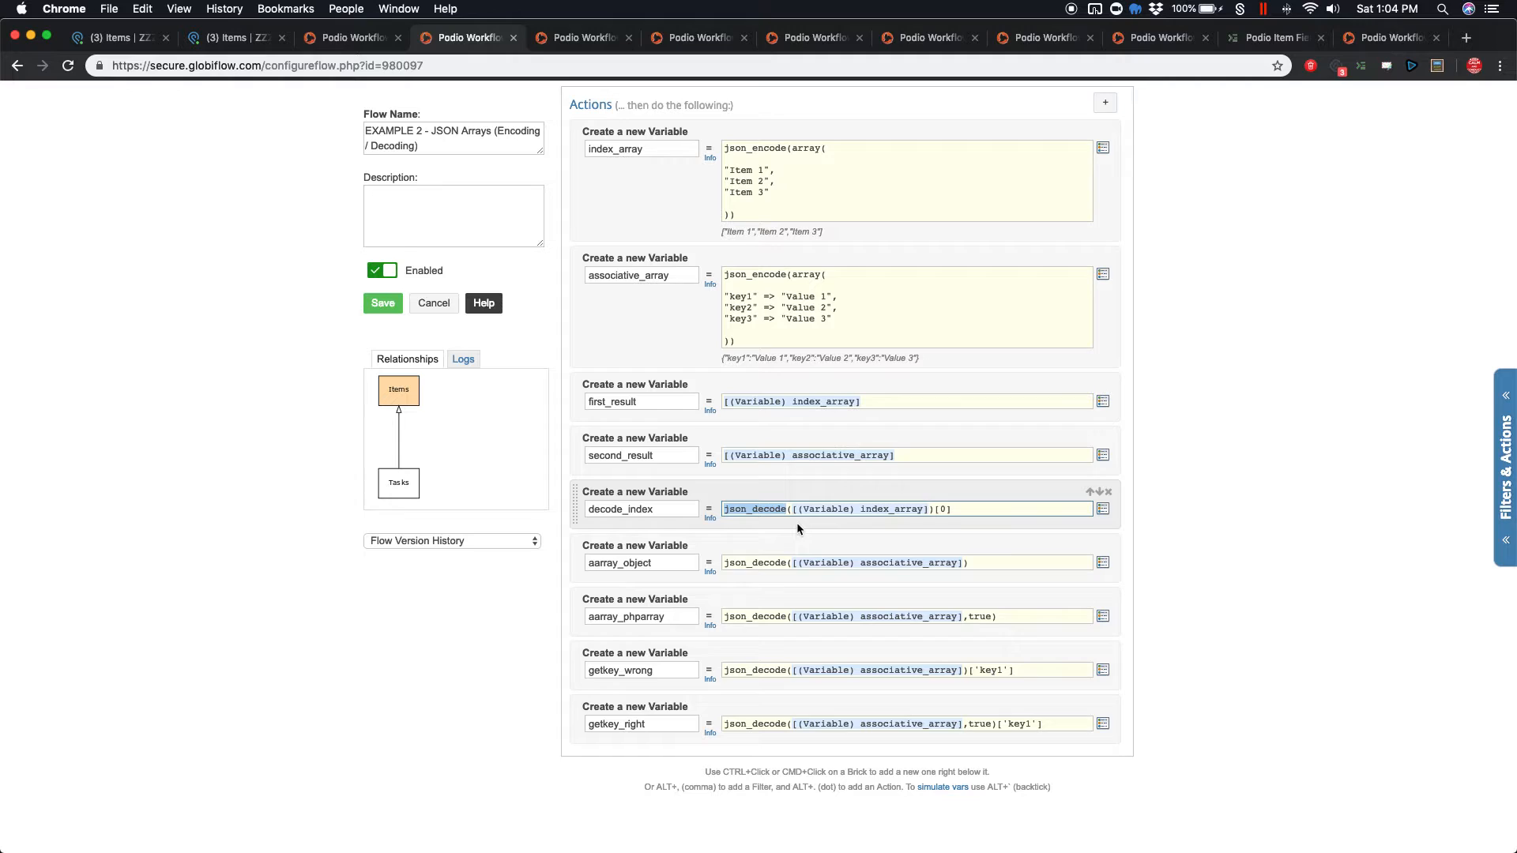
left_click(758, 510)
left_click_drag(769, 170, 721, 170)
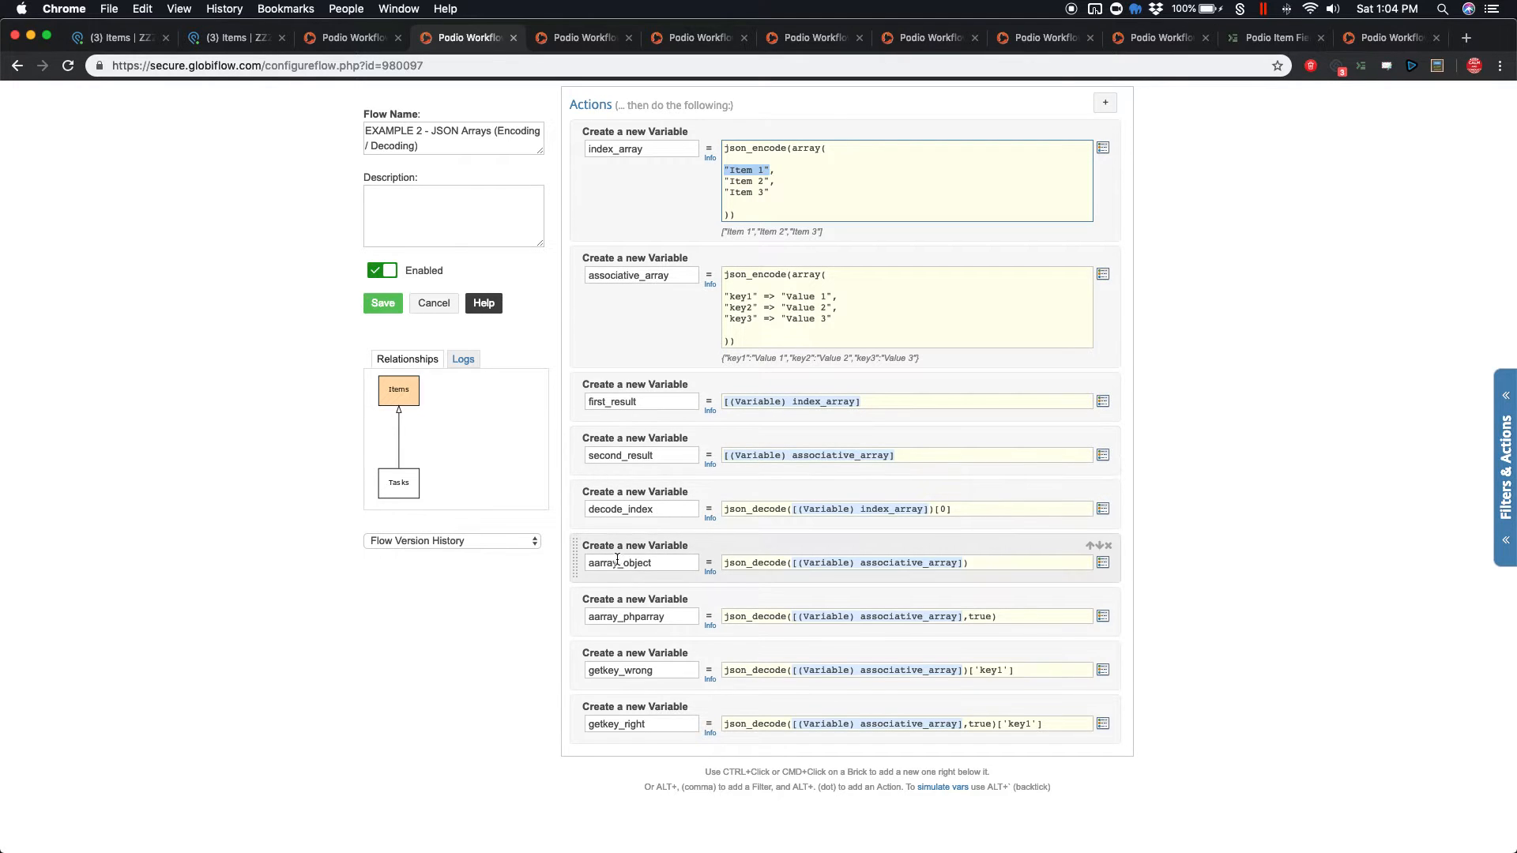
Compare the json_decode expressions of aarray_object, aarray_phparray, getkey_wrong and getkey_right, noting the true argument and the 'key1' lookup
scroll(664, 601, "down", 1)
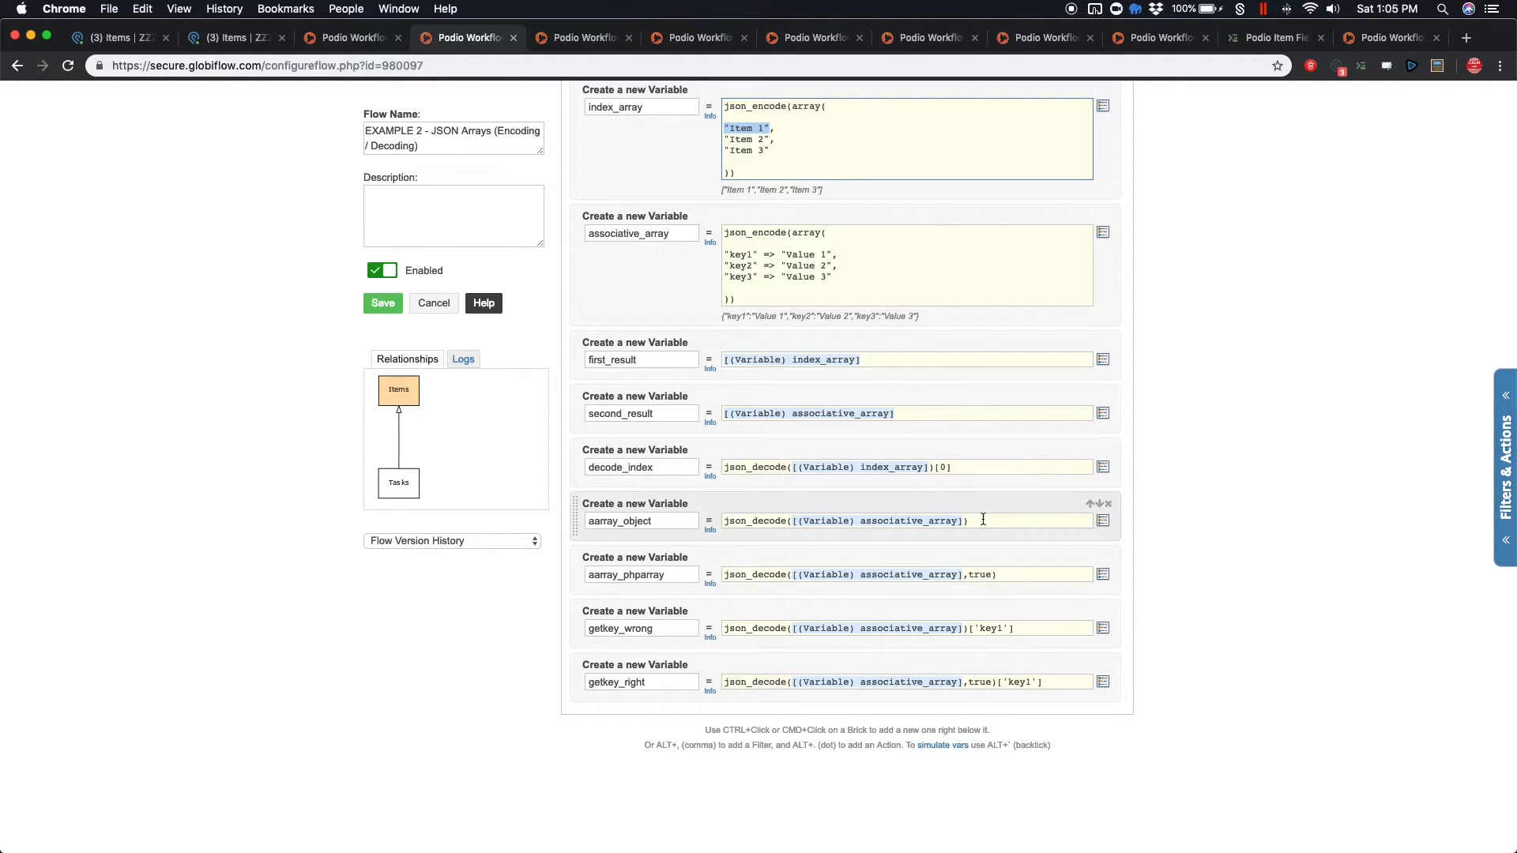
triple_click(864, 521)
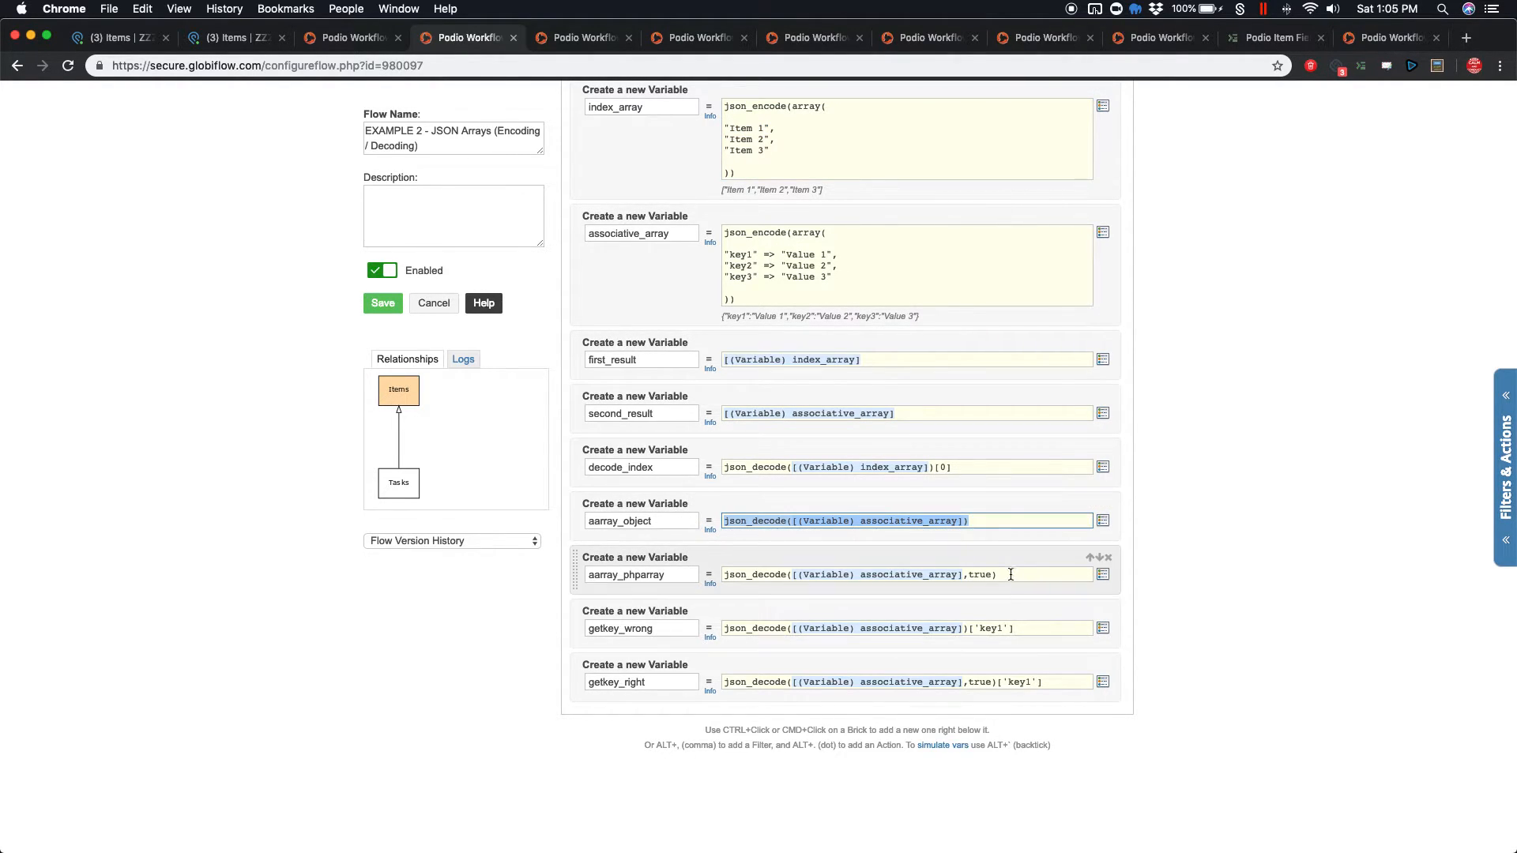
left_click_drag(993, 574, 963, 576)
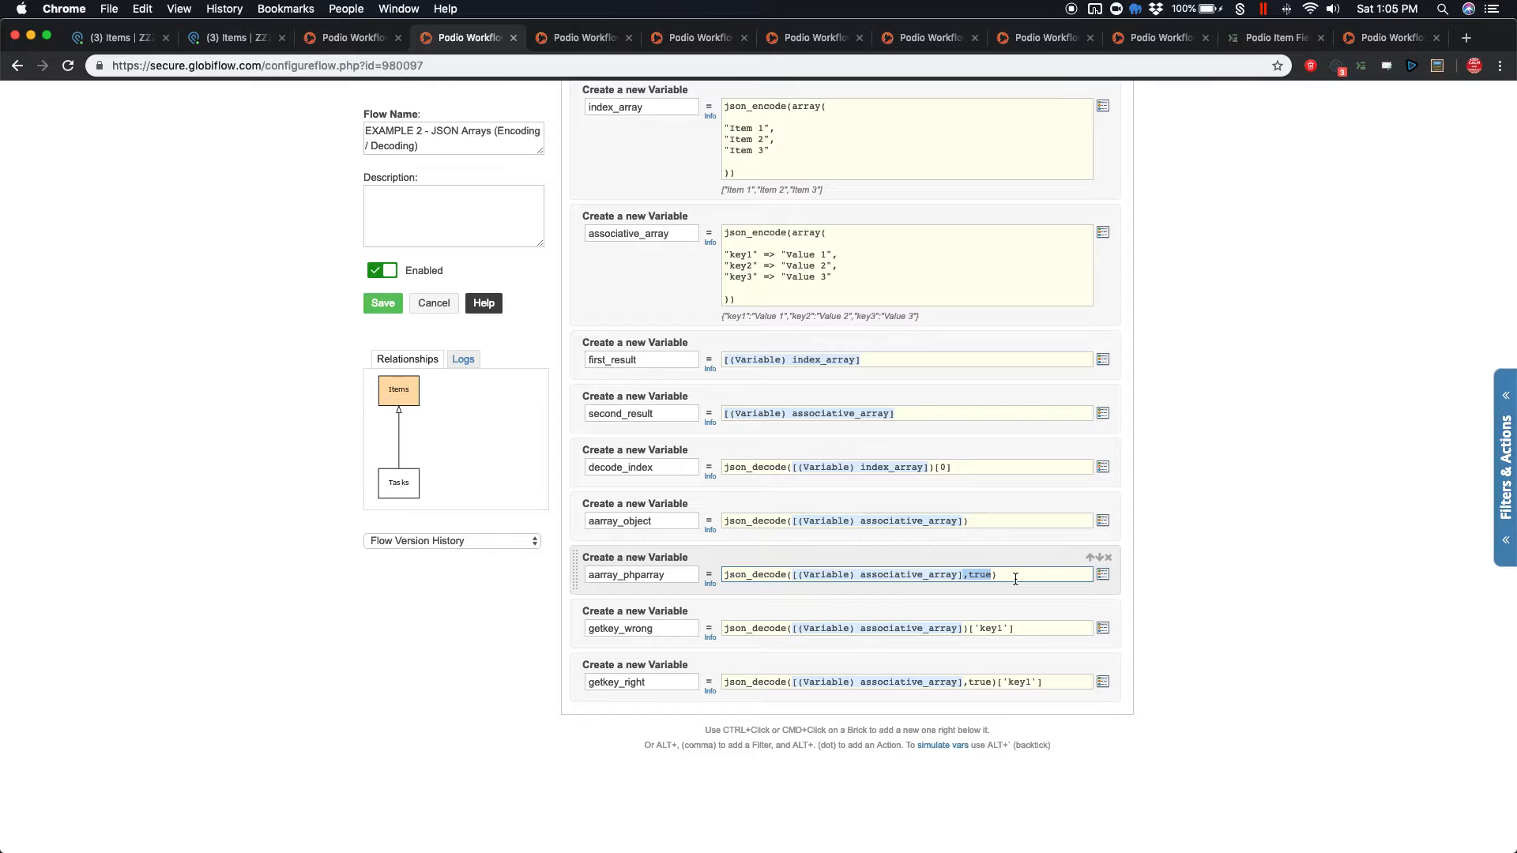
left_click_drag(1095, 628, 717, 625)
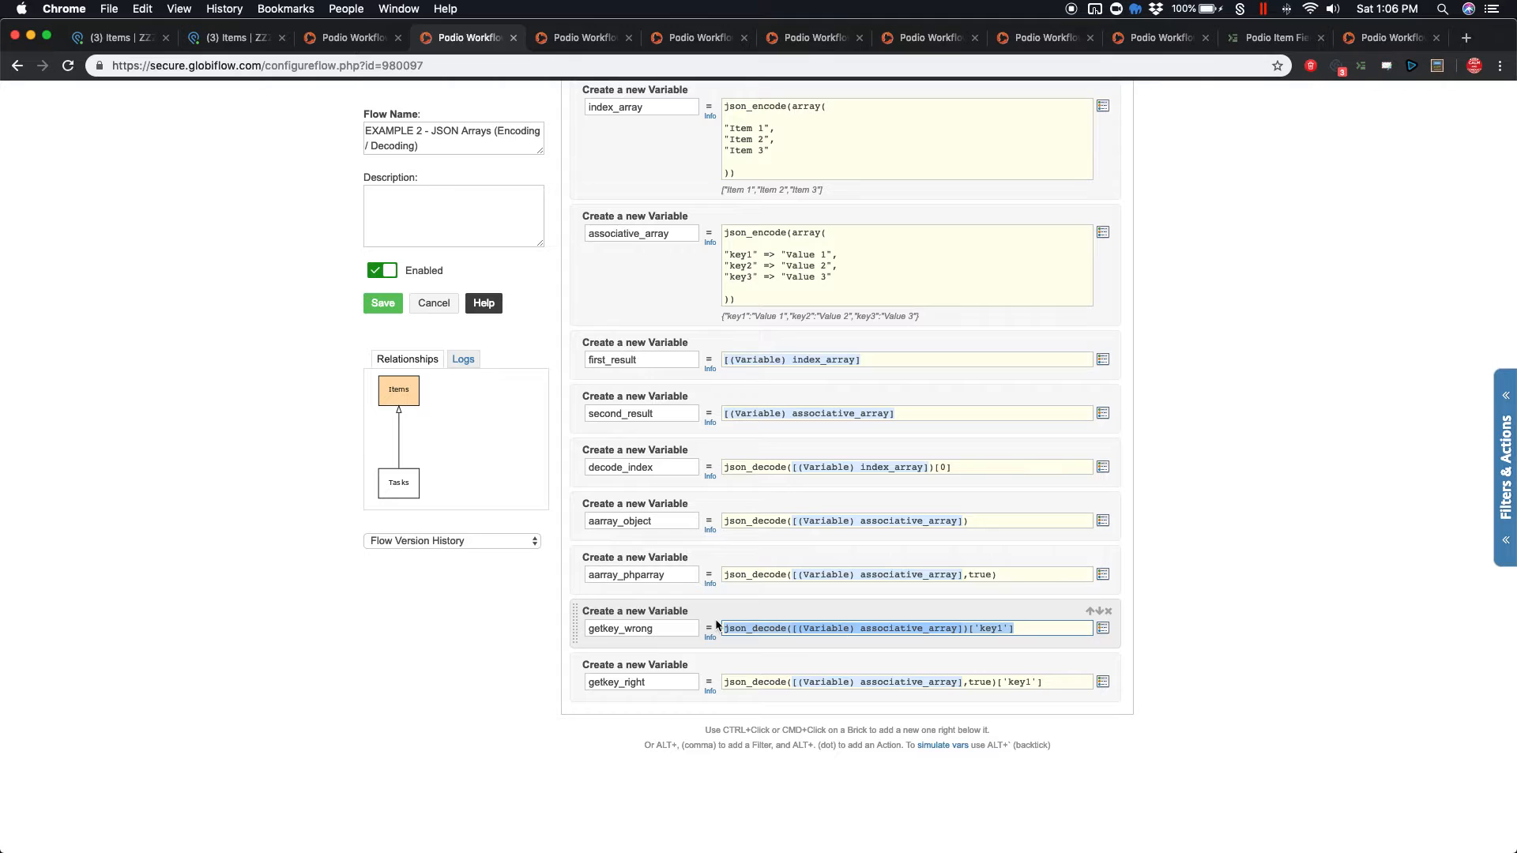
left_click_drag(1072, 680, 719, 685)
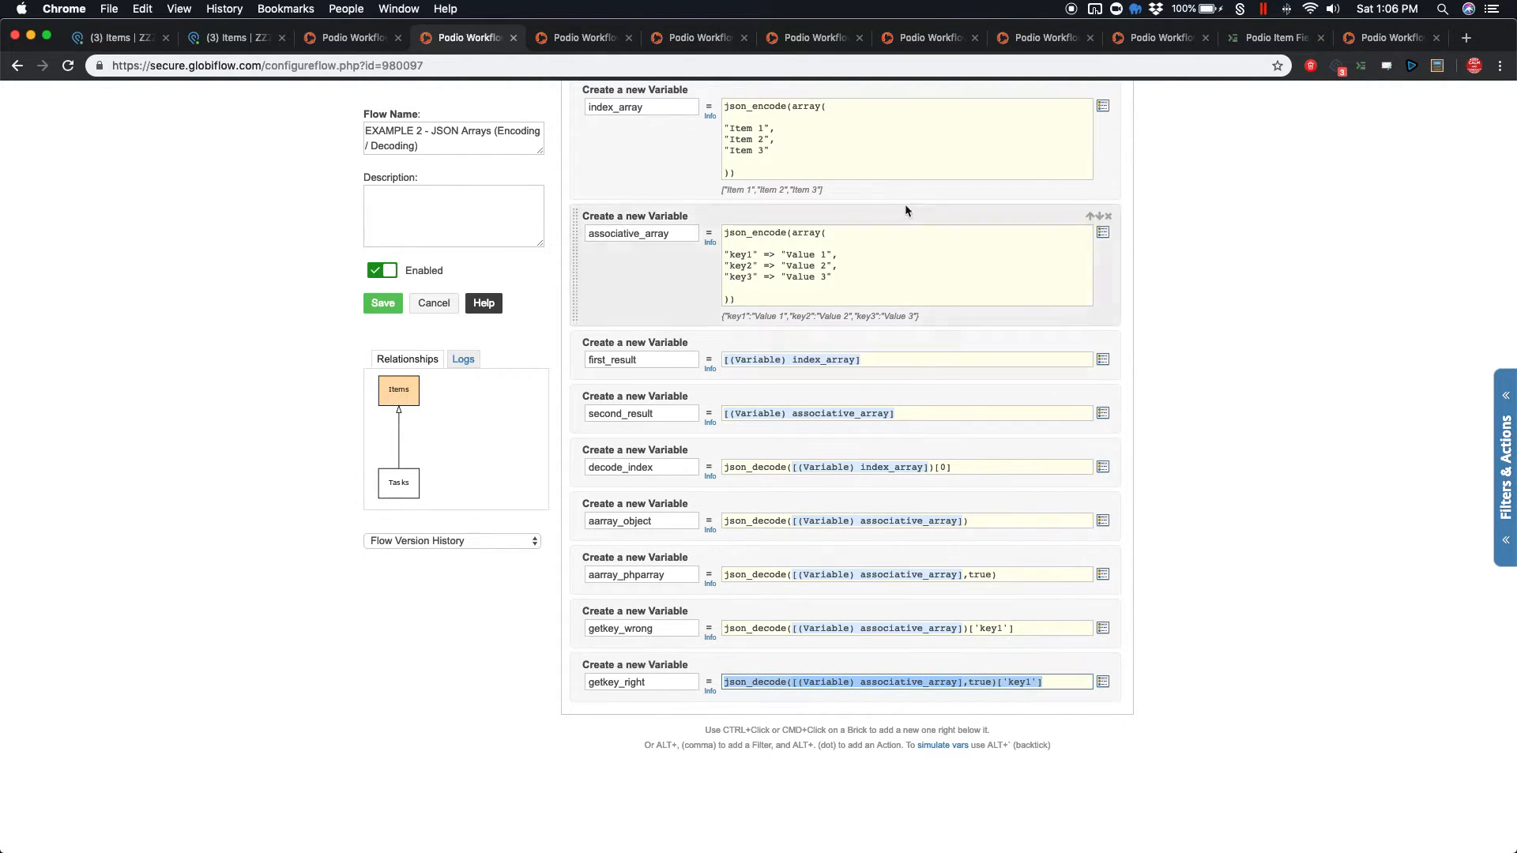
Simulate the flow's variables with Item 3 as the main item and examine the encoded index_array and associative_array results
left_click(931, 751)
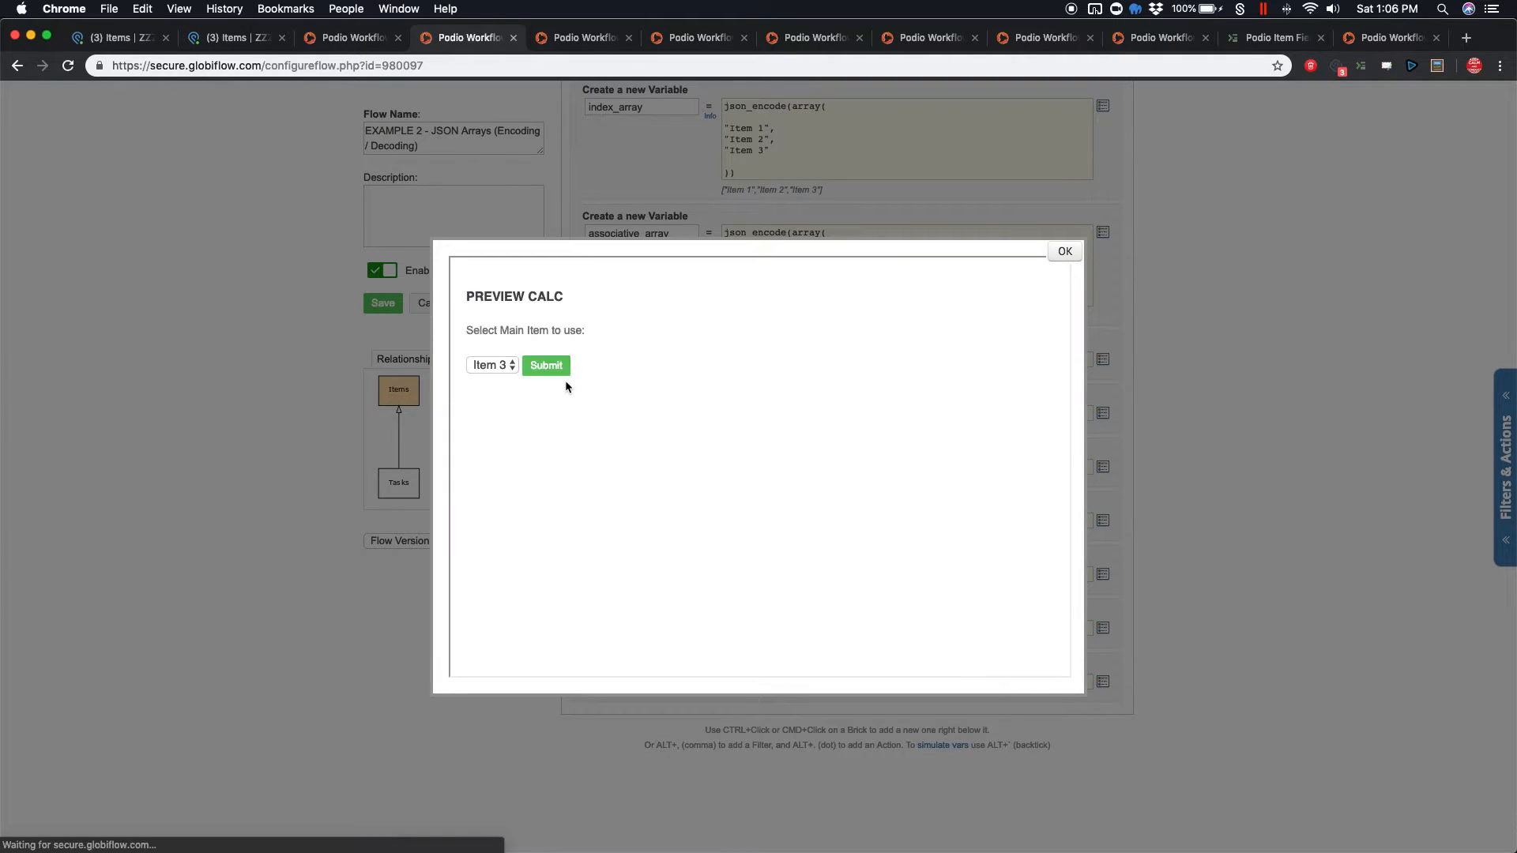
left_click(563, 371)
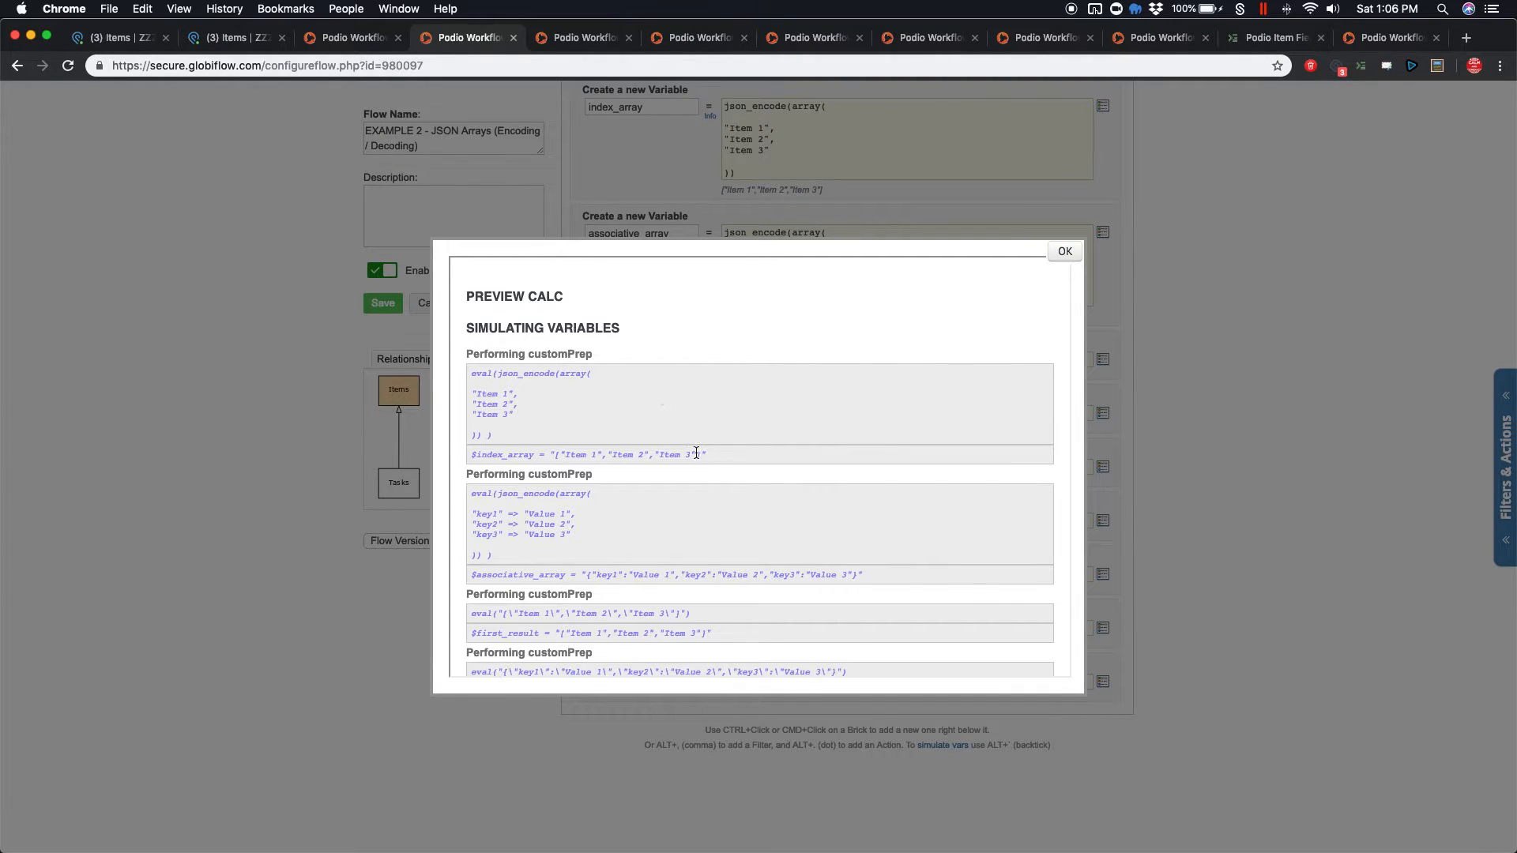
left_click_drag(703, 454, 534, 455)
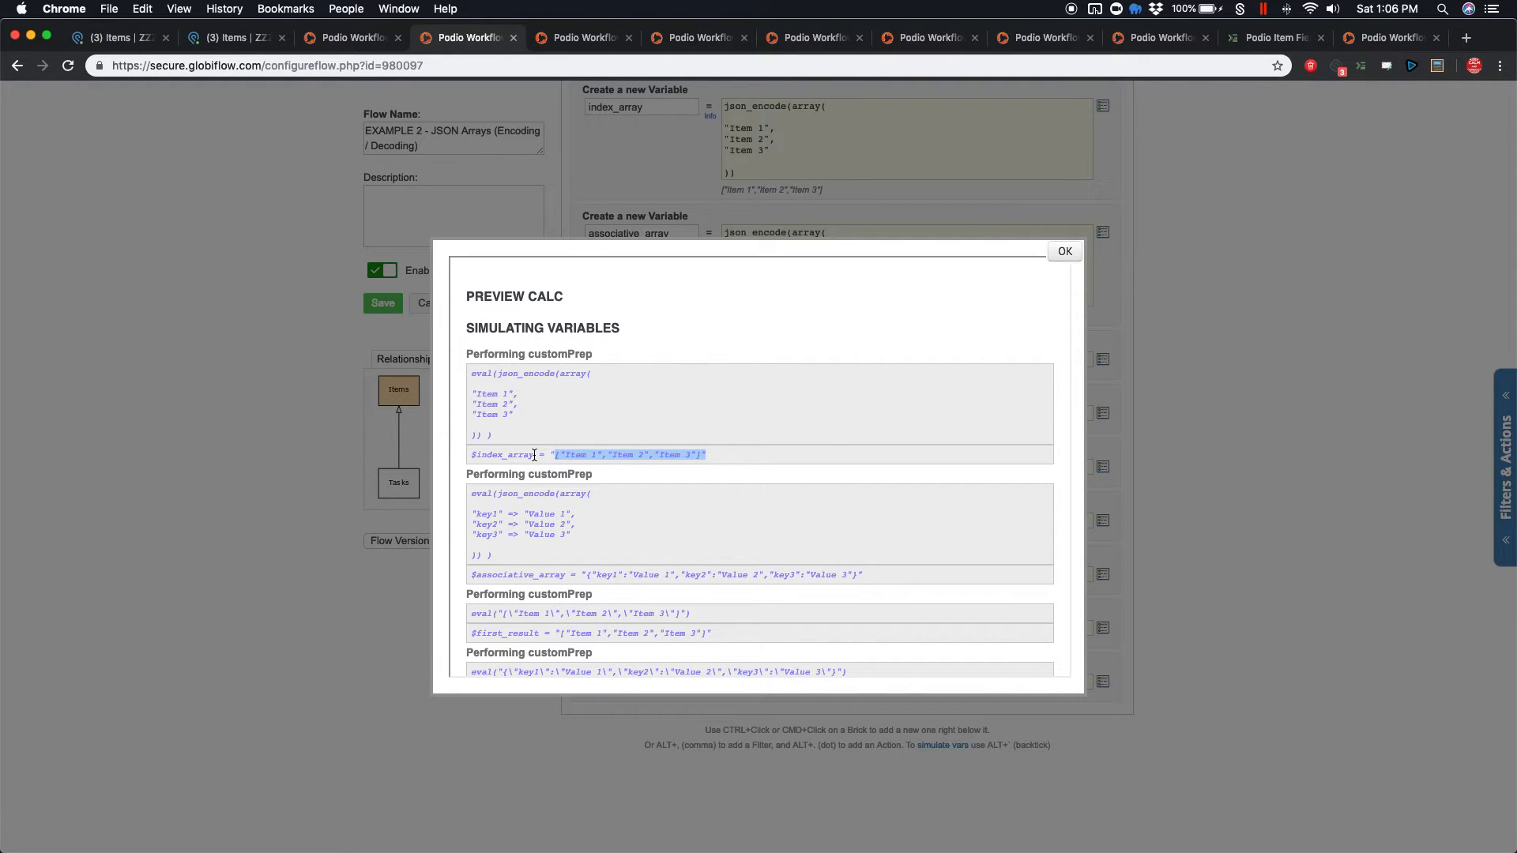
scroll(907, 536, "down", 3)
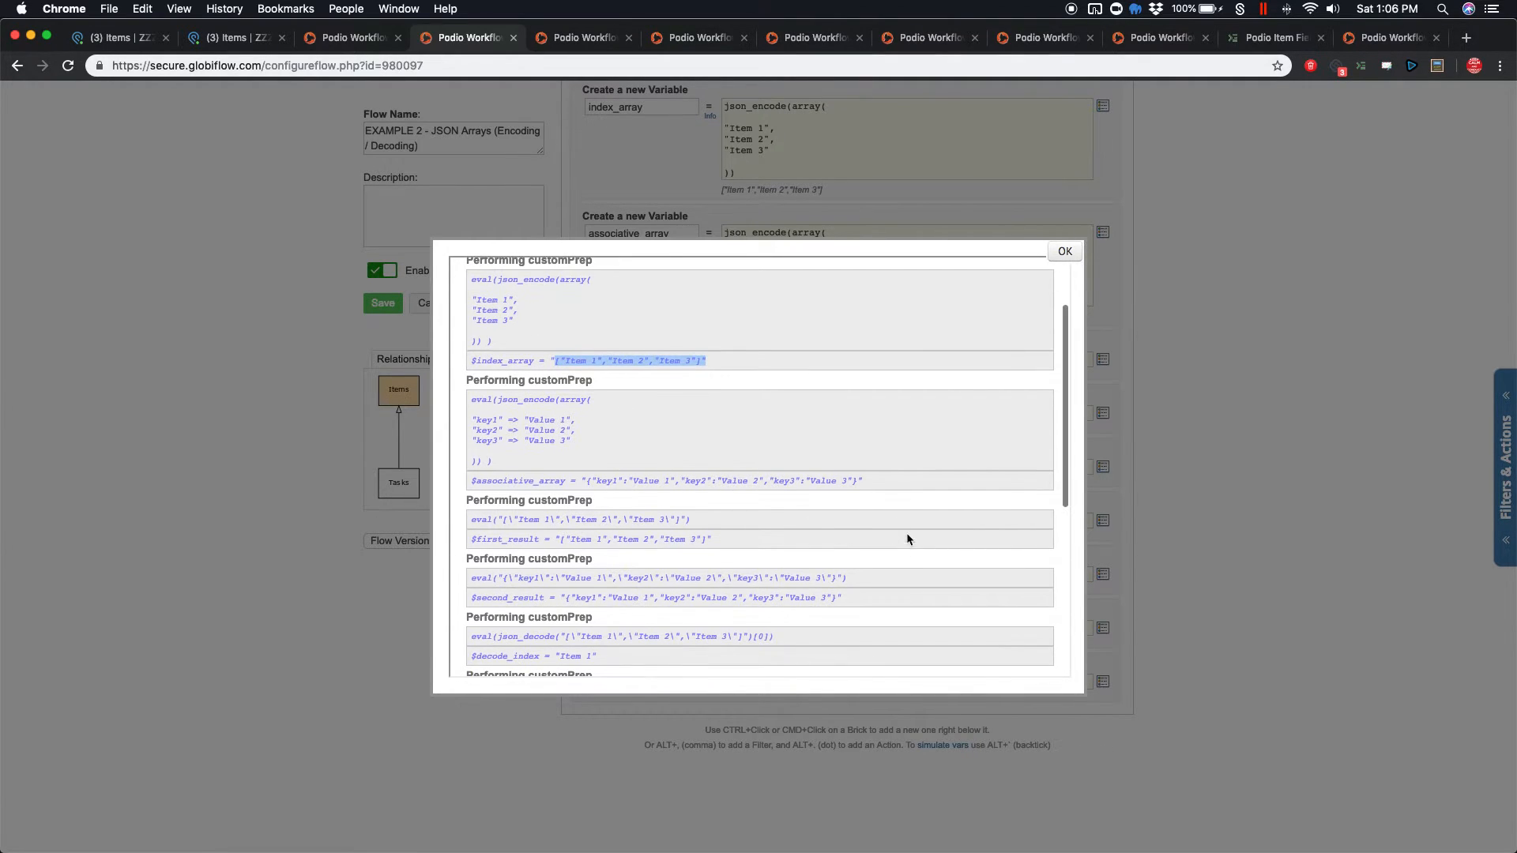
left_click_drag(859, 481, 585, 480)
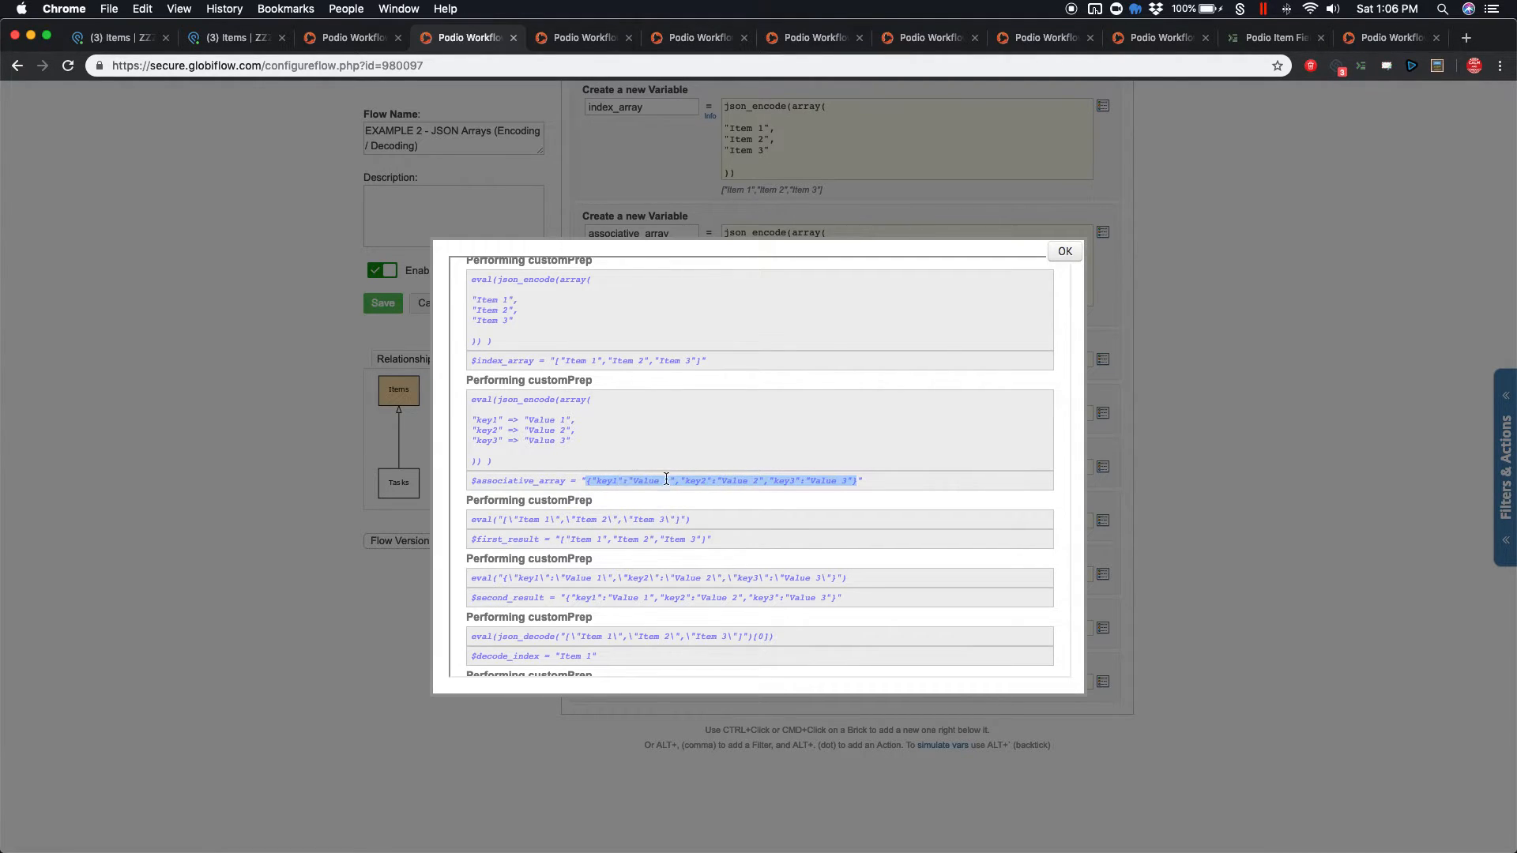
Review the first_result and second_result outputs against the original encoded arrays in the simulation
scroll(773, 469, "down", 2)
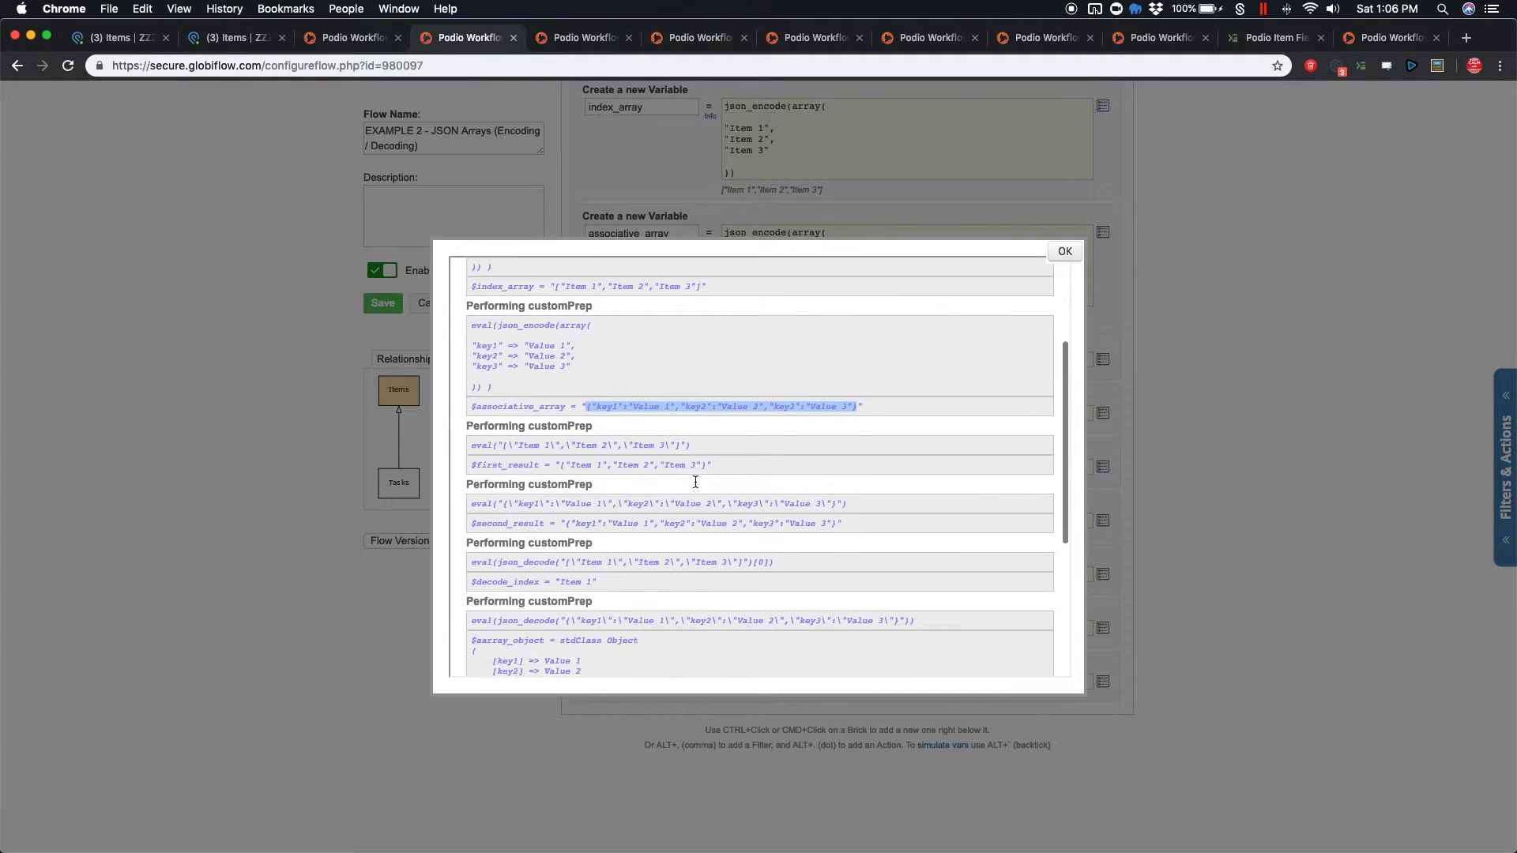
left_click_drag(705, 462, 552, 463)
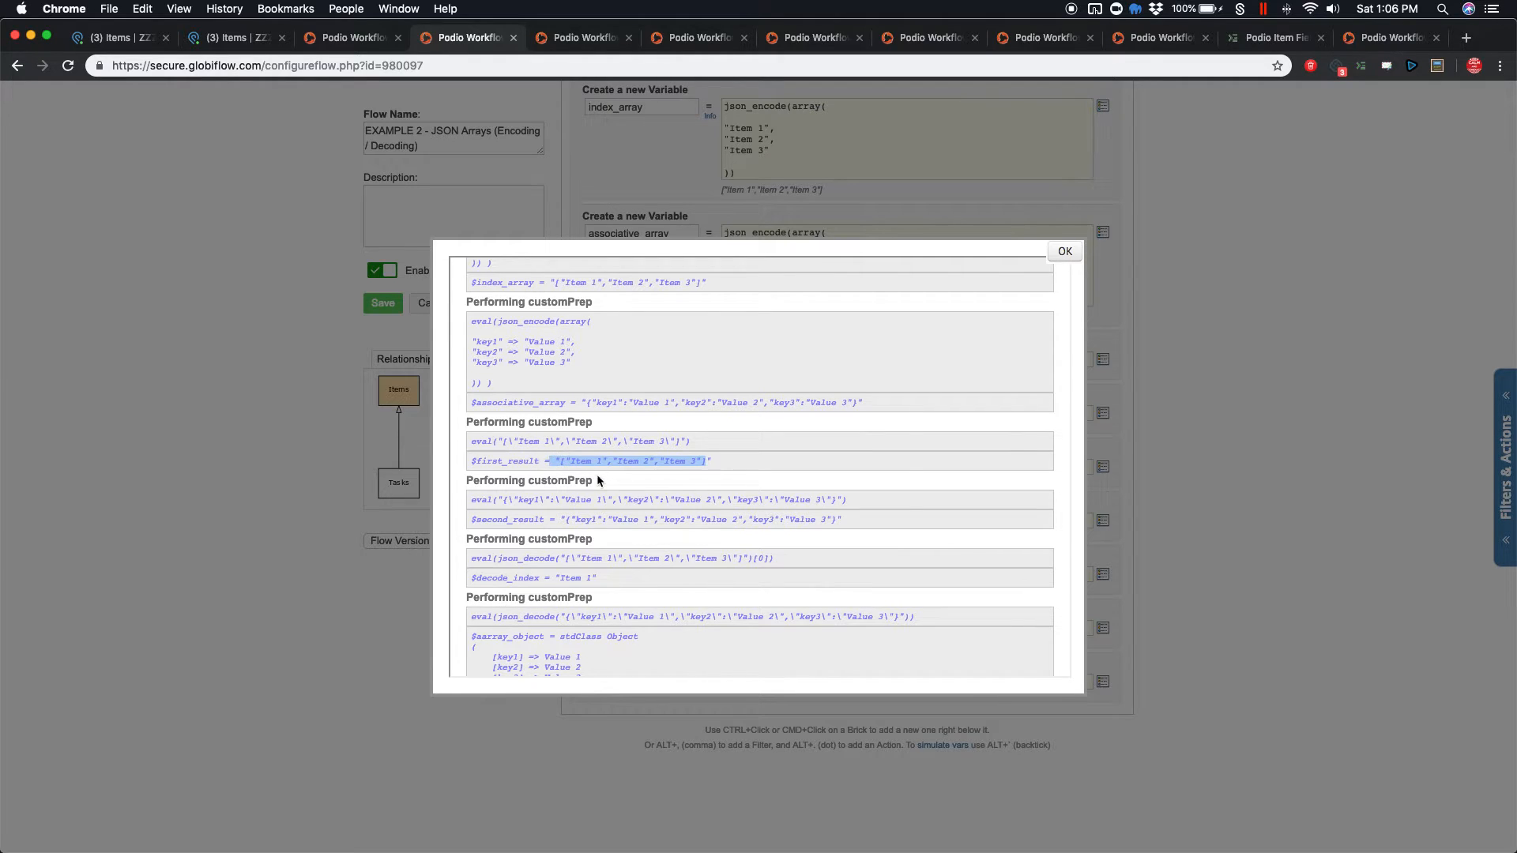
scroll(600, 411, "down", 2)
scroll(775, 362, "up", 4)
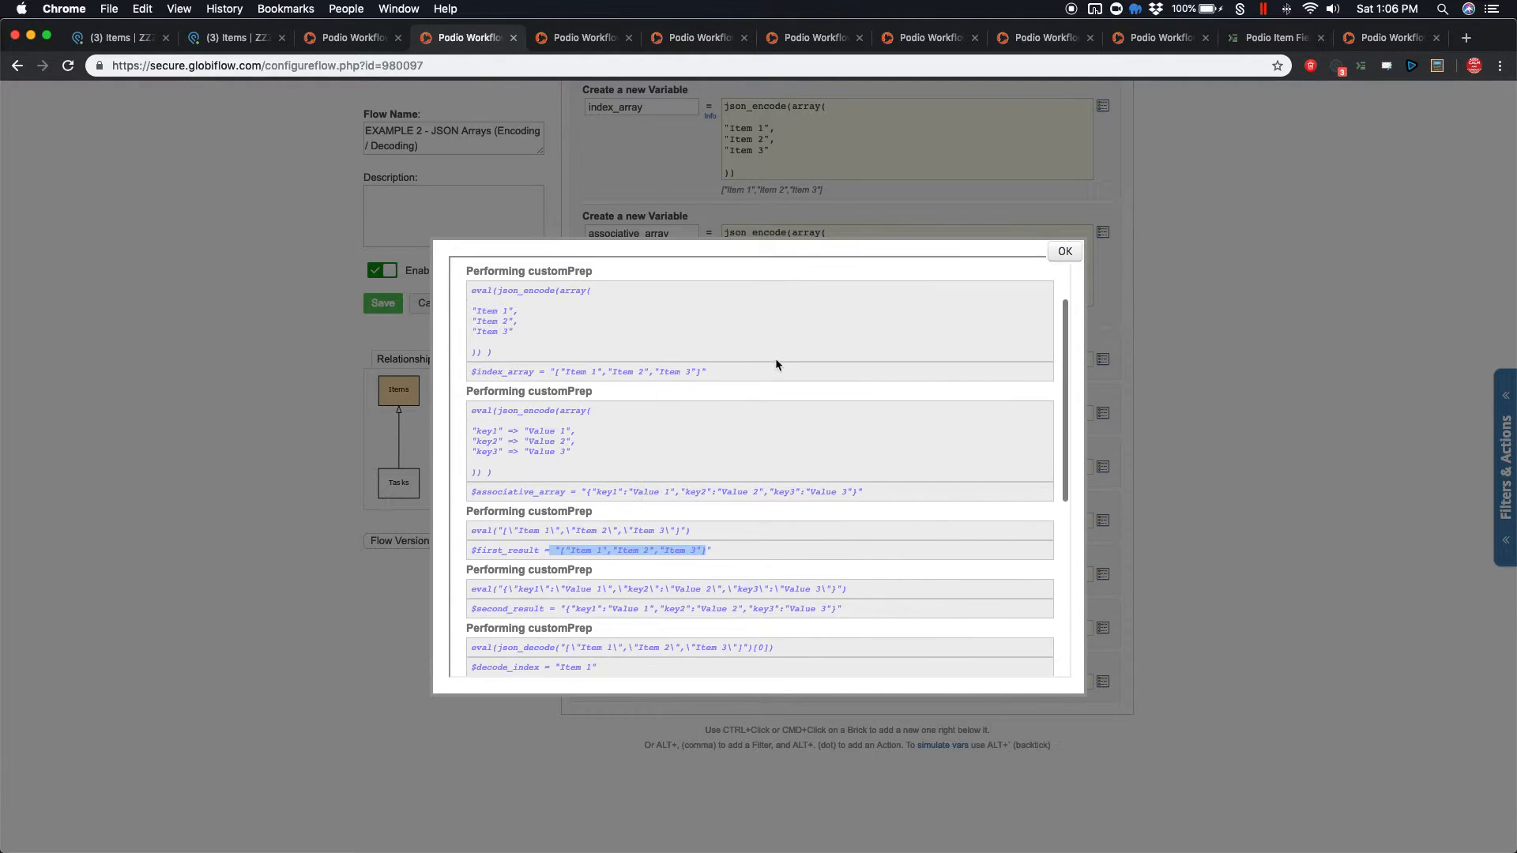
scroll(685, 515, "down", 5)
scroll(646, 516, "down", 2)
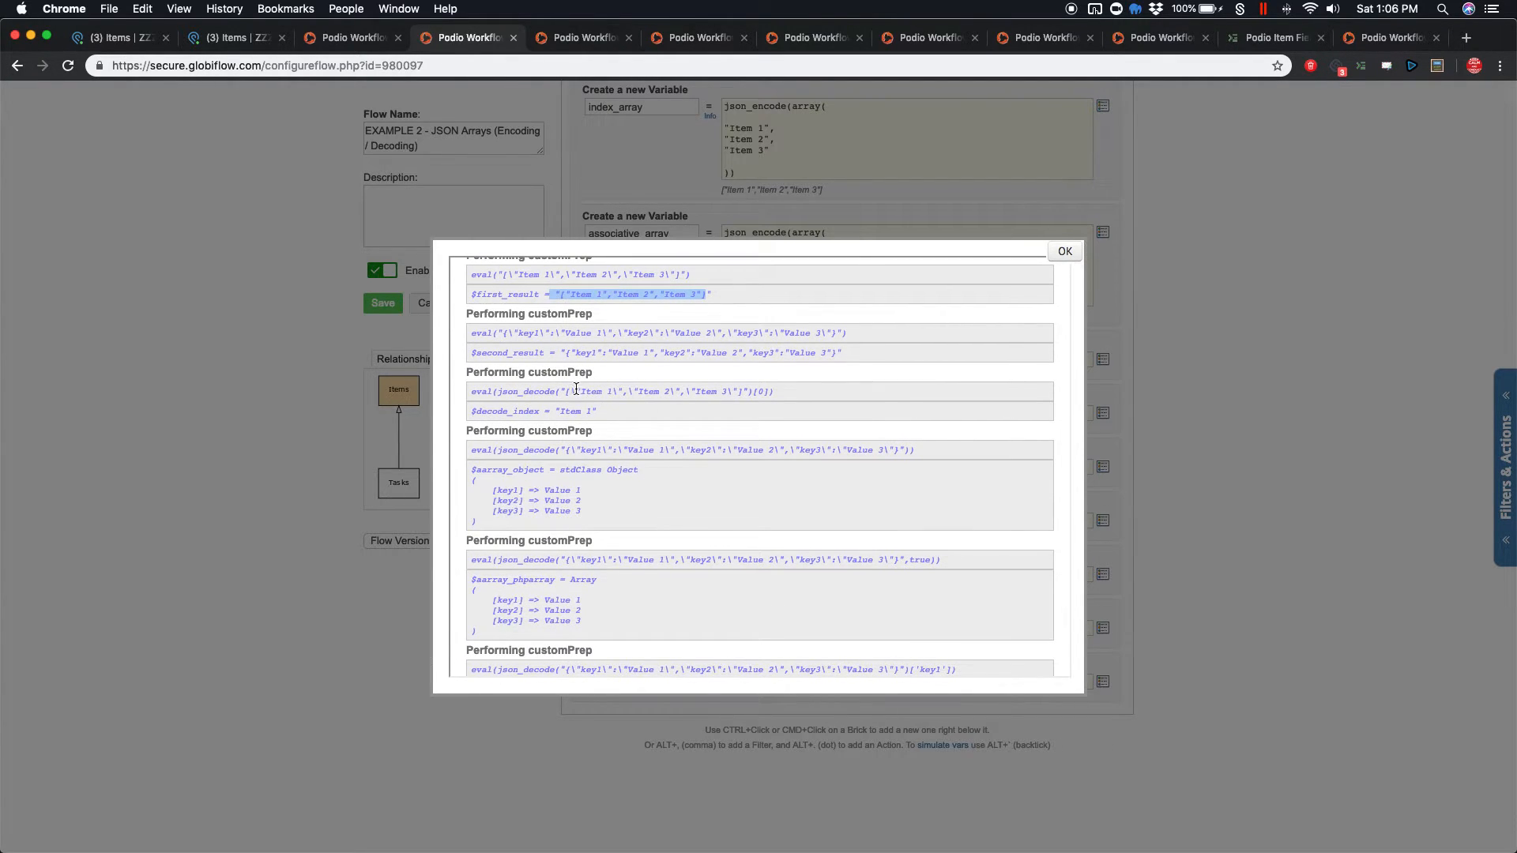
Examine decode_index's simulated result together with its json_decode call and [0] index
left_click_drag(598, 411, 560, 408)
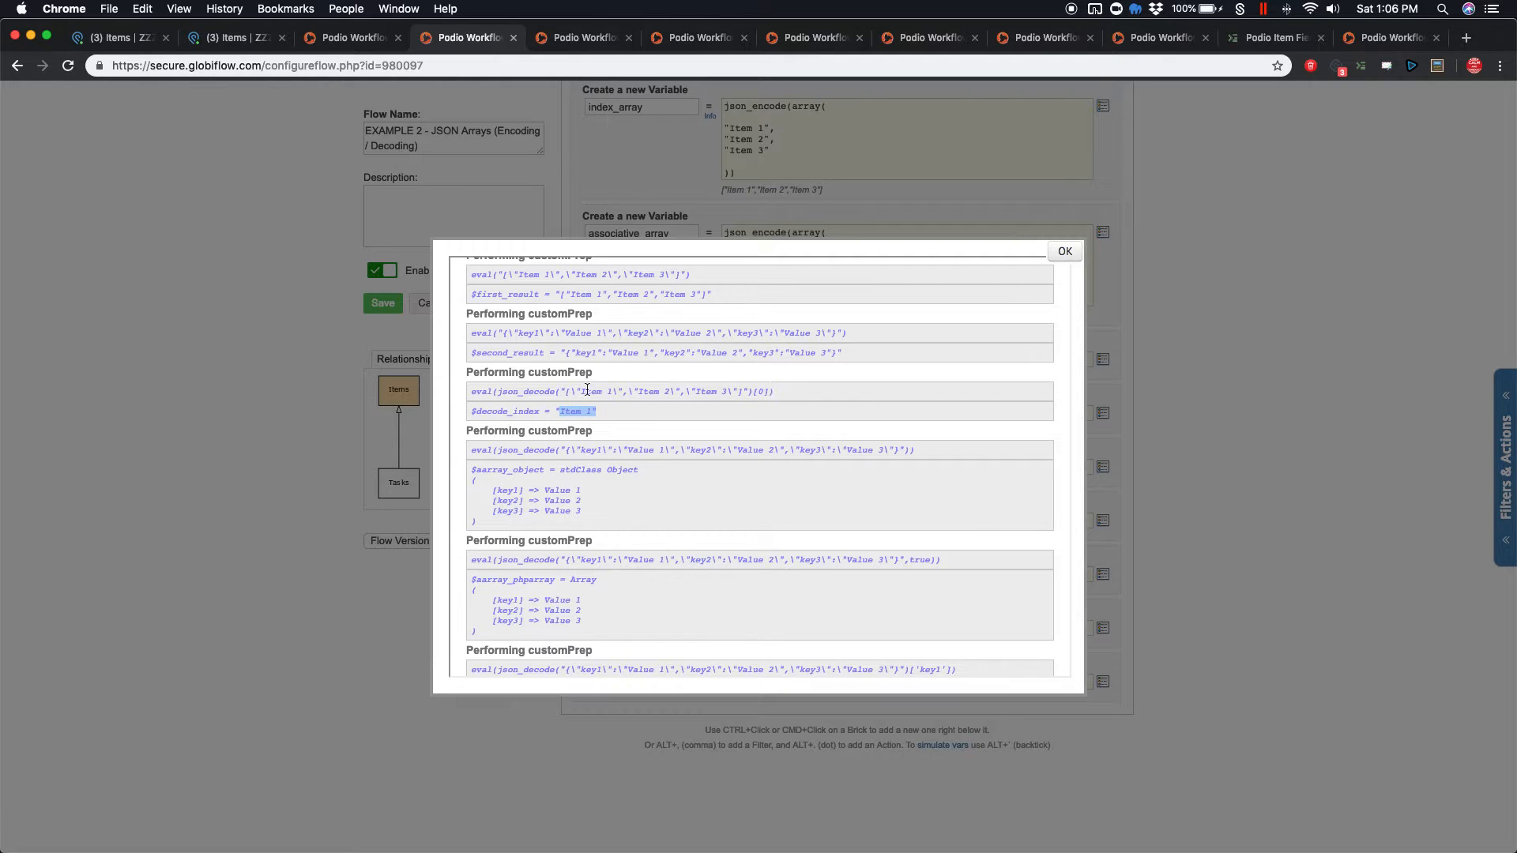
left_click_drag(496, 392, 560, 411)
left_click(760, 393)
scroll(598, 402, "down", 3)
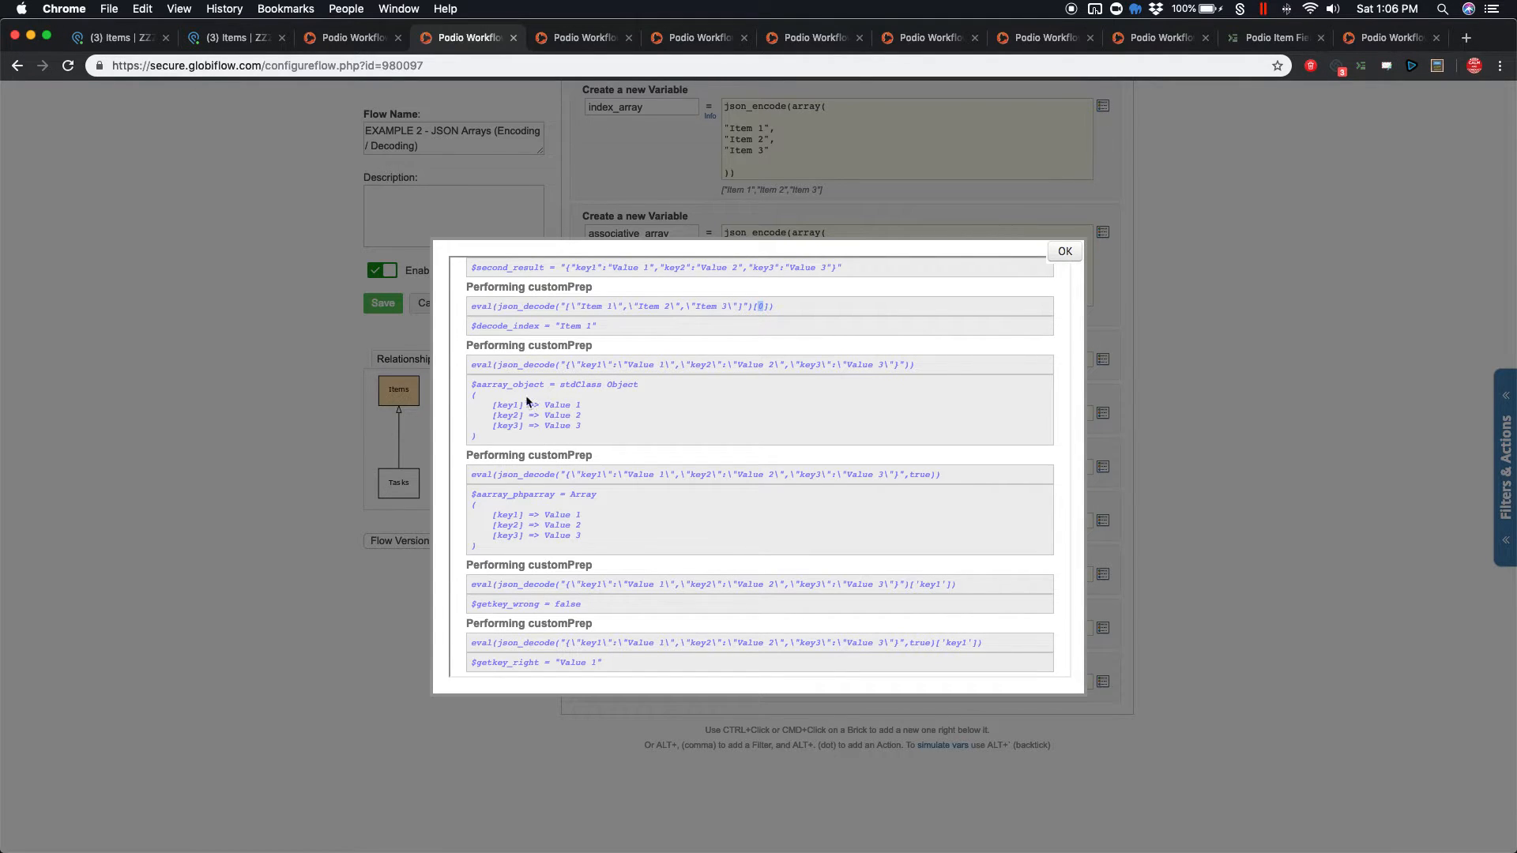
Examine the simulated aarray_object output and the getkey_wrong result
left_click_drag(480, 384, 564, 451)
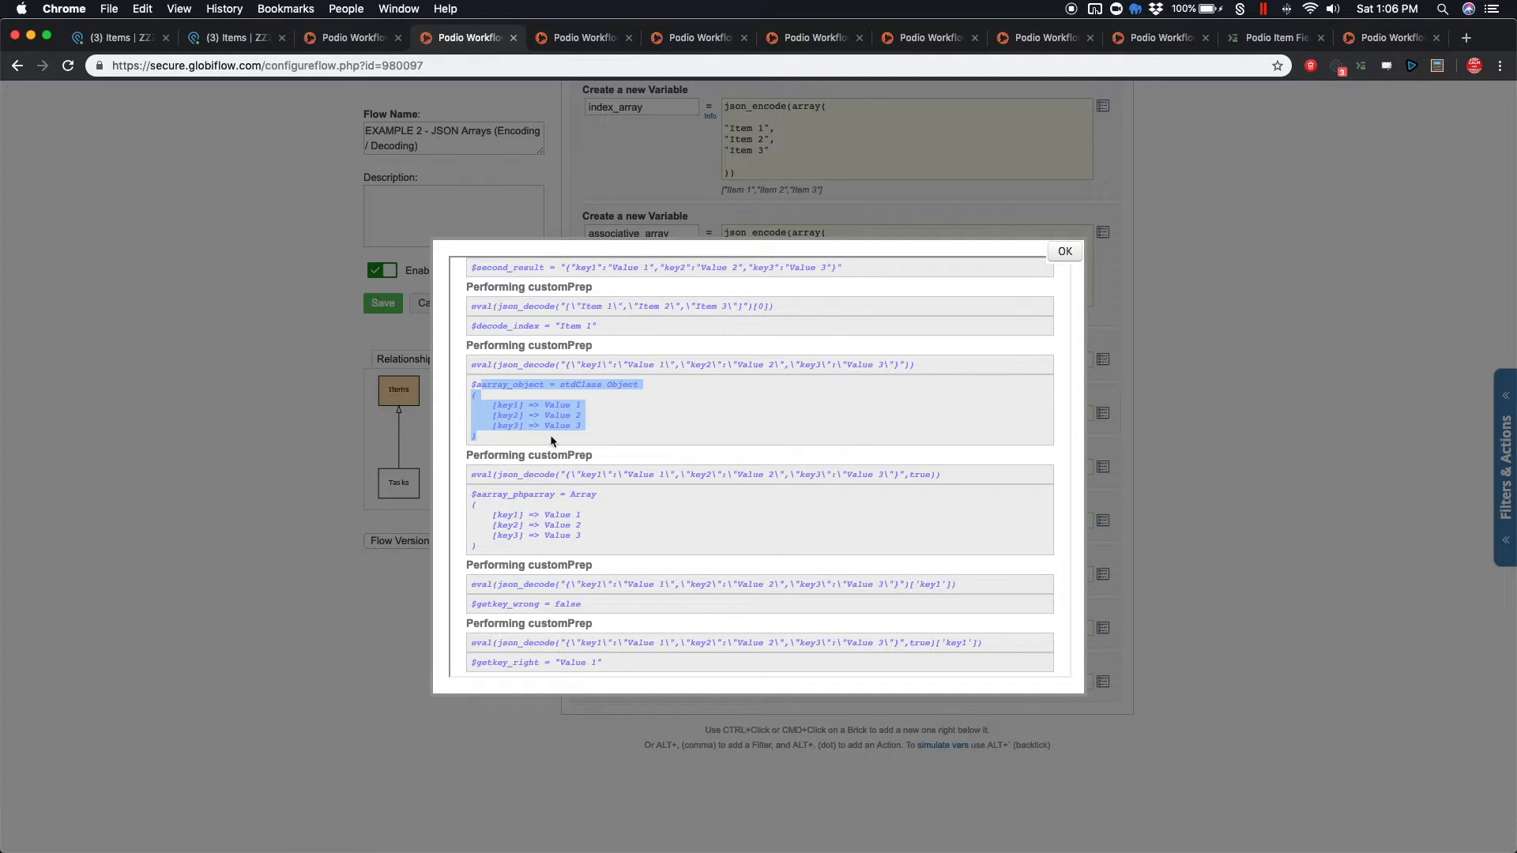
scroll(550, 435, "down", 1)
left_click(552, 454)
double_click(573, 591)
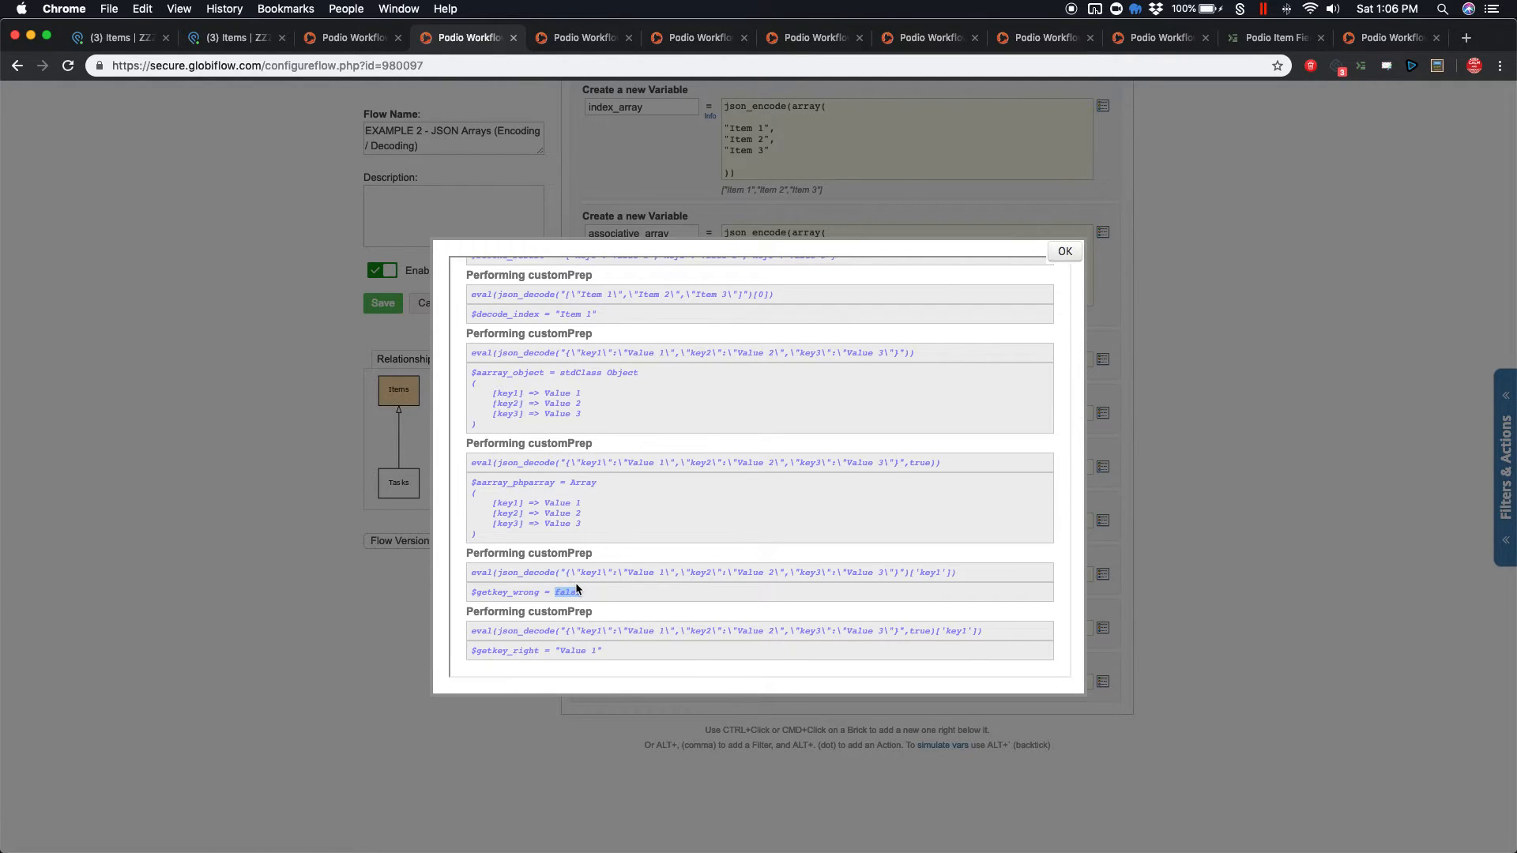
Examine the true argument with the aarray_phparray and getkey_right results, and close the simulation to return to the flow's actions
left_click_drag(940, 466, 873, 465)
left_click(641, 489)
double_click(582, 481)
left_click_drag(950, 631, 936, 633)
left_click_drag(601, 652, 556, 653)
left_click(1065, 251)
scroll(901, 411, "up", 4)
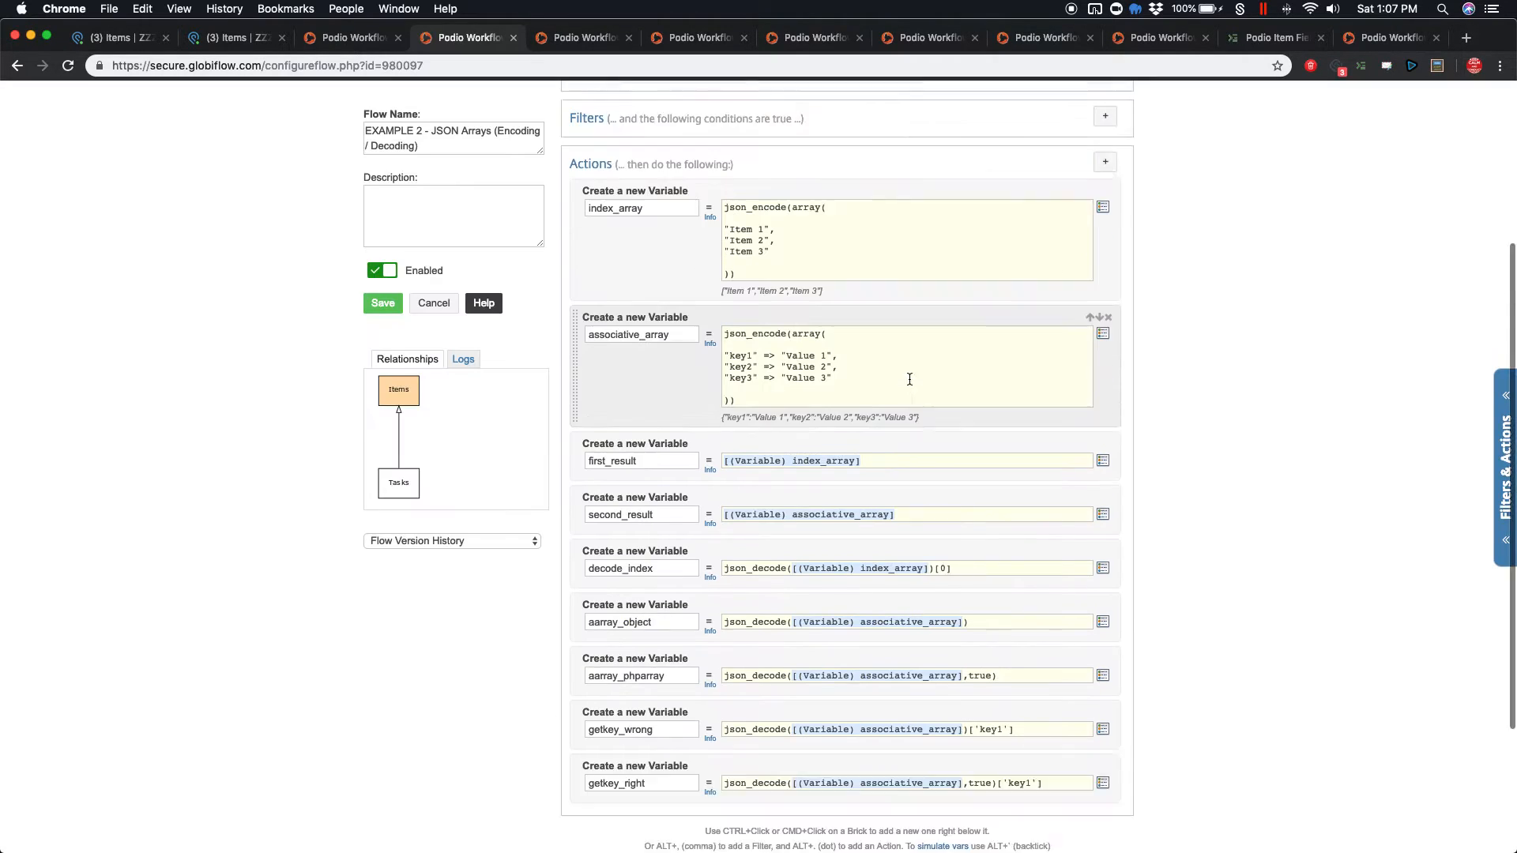
scroll(901, 411, "down", 1)
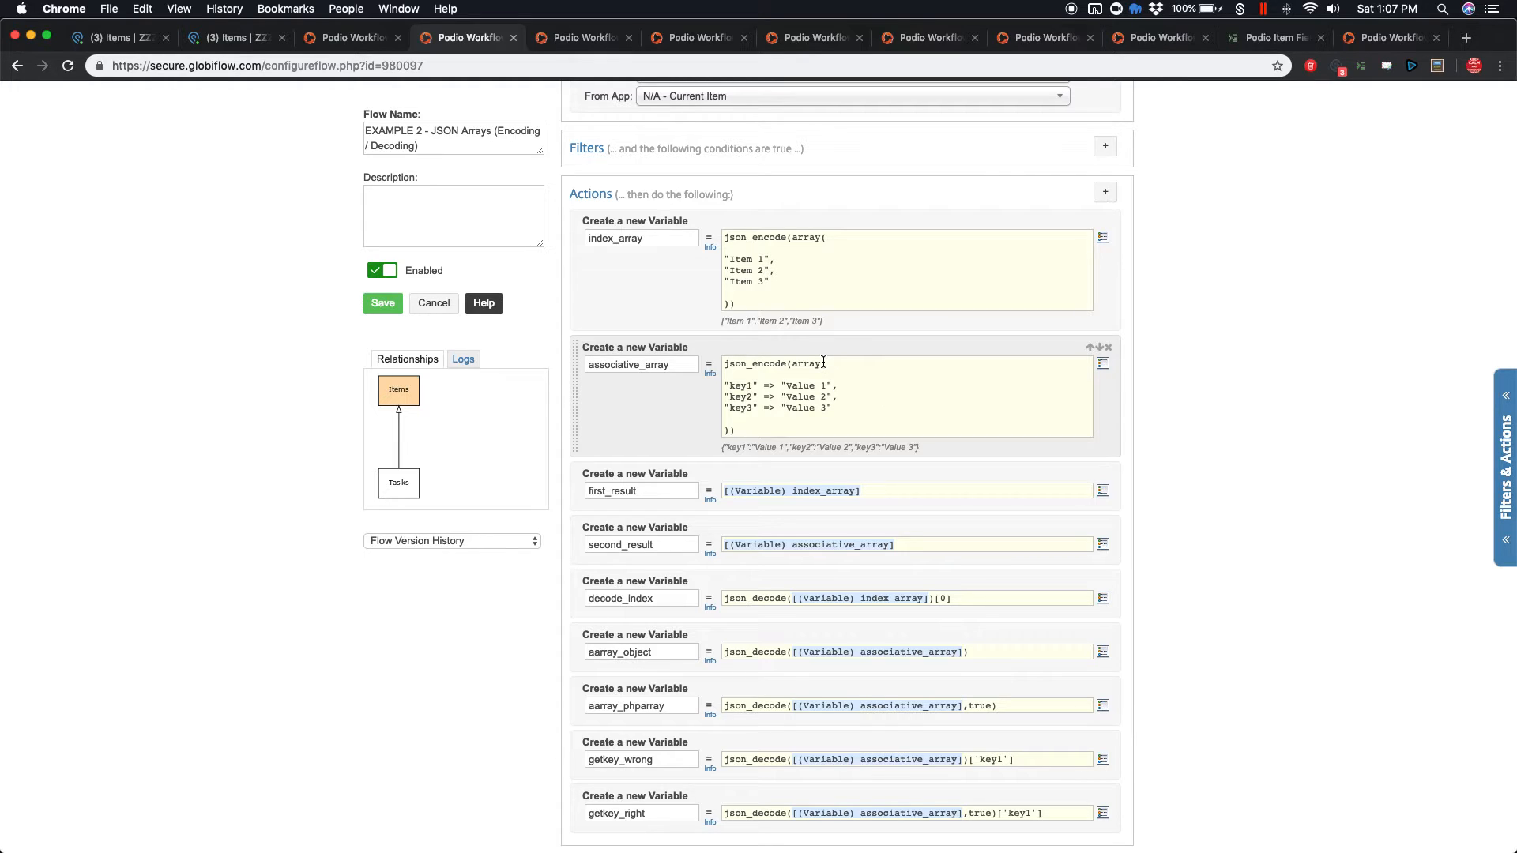
Open the EXAMPLE 3 - Encoding JSON Array flow and check its source items in the Items app's Test View in Podio
left_click(584, 38)
scroll(585, 324, "down", 1)
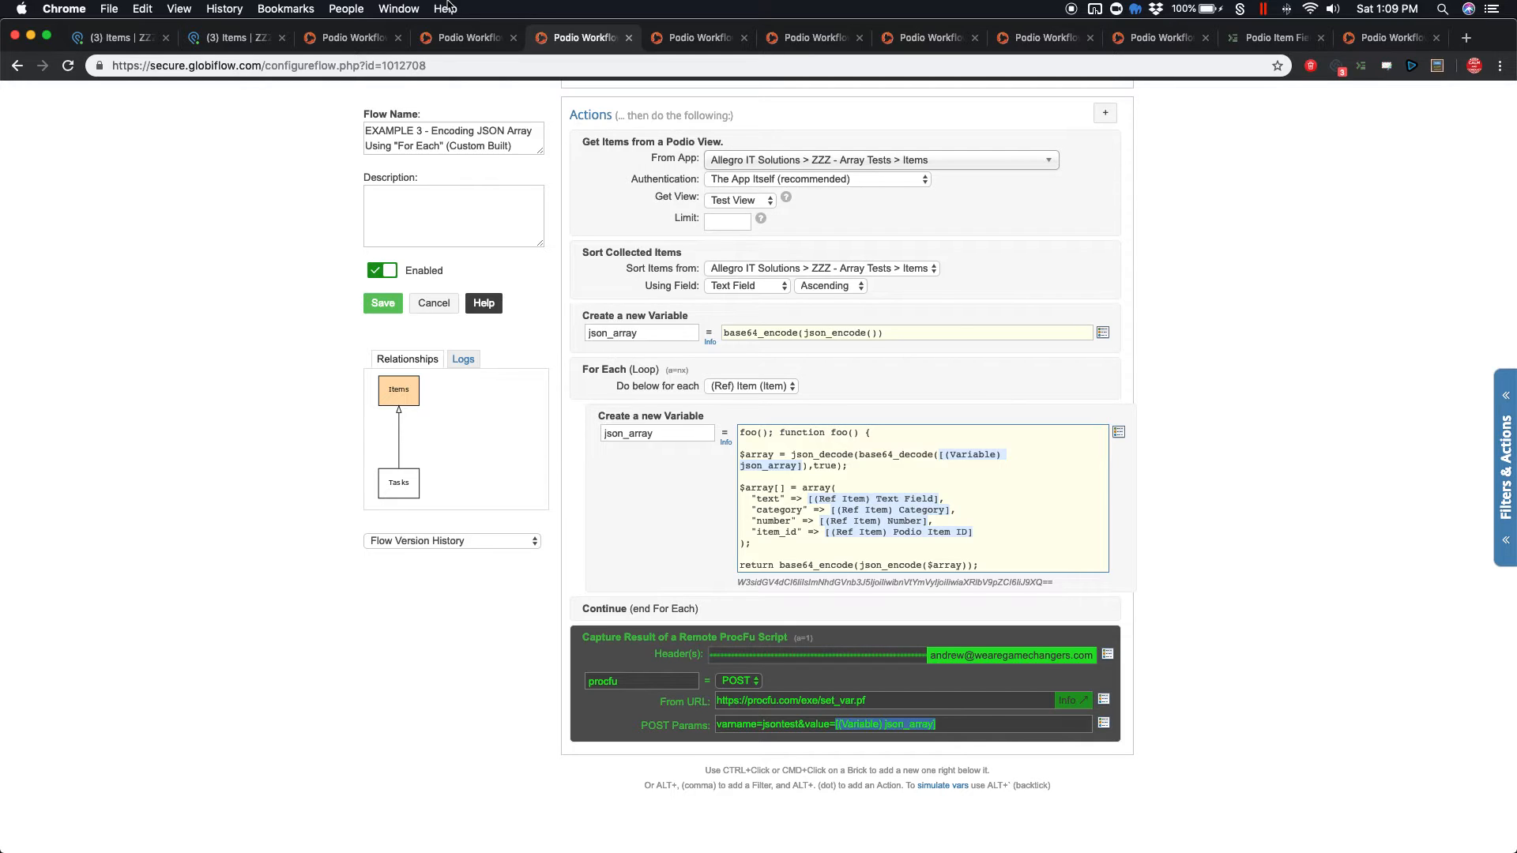
left_click(241, 40)
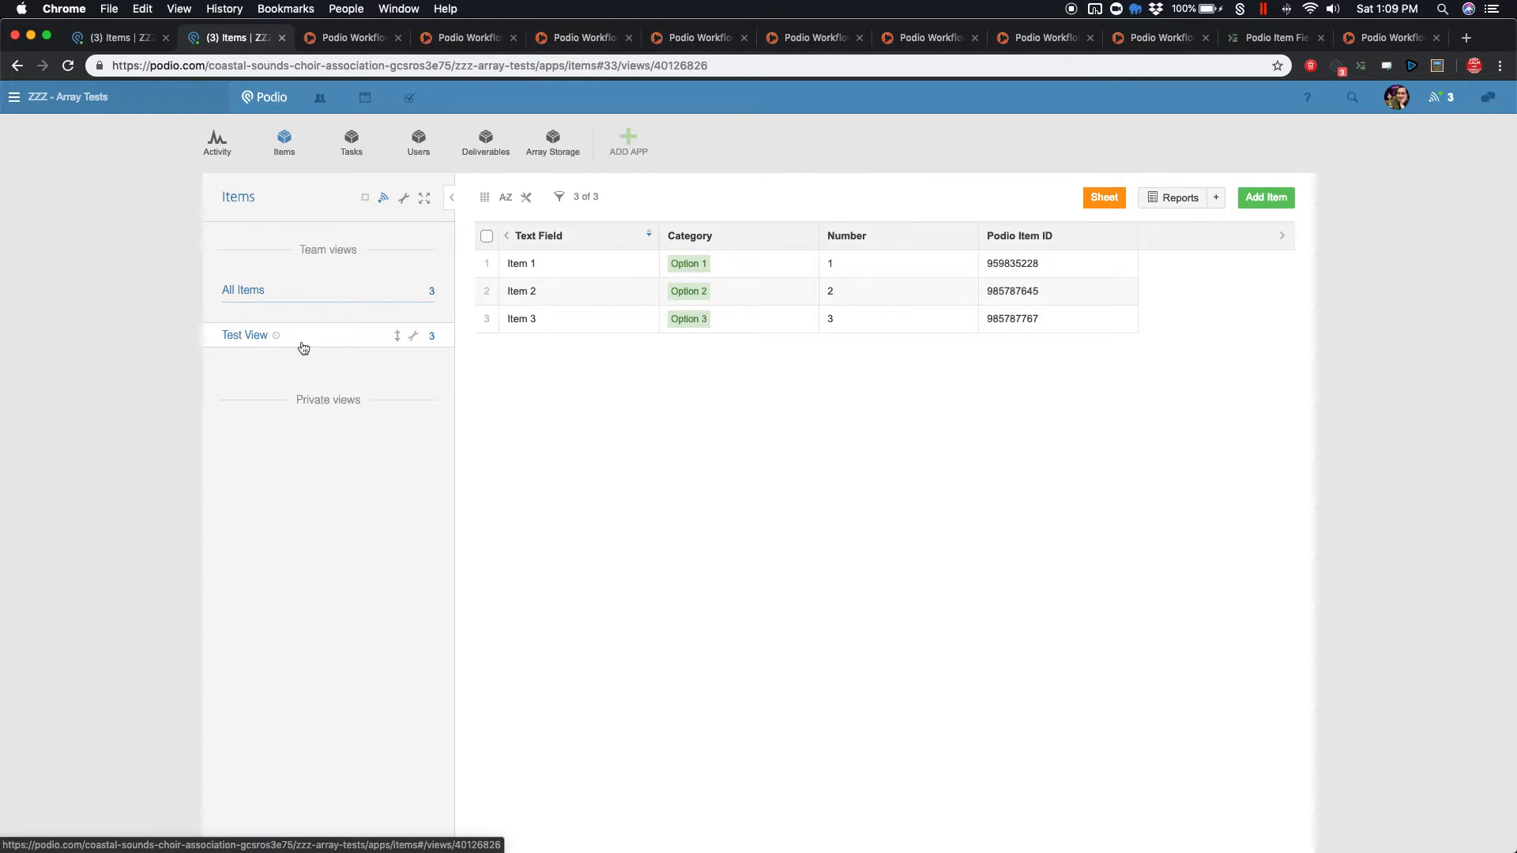
left_click(586, 38)
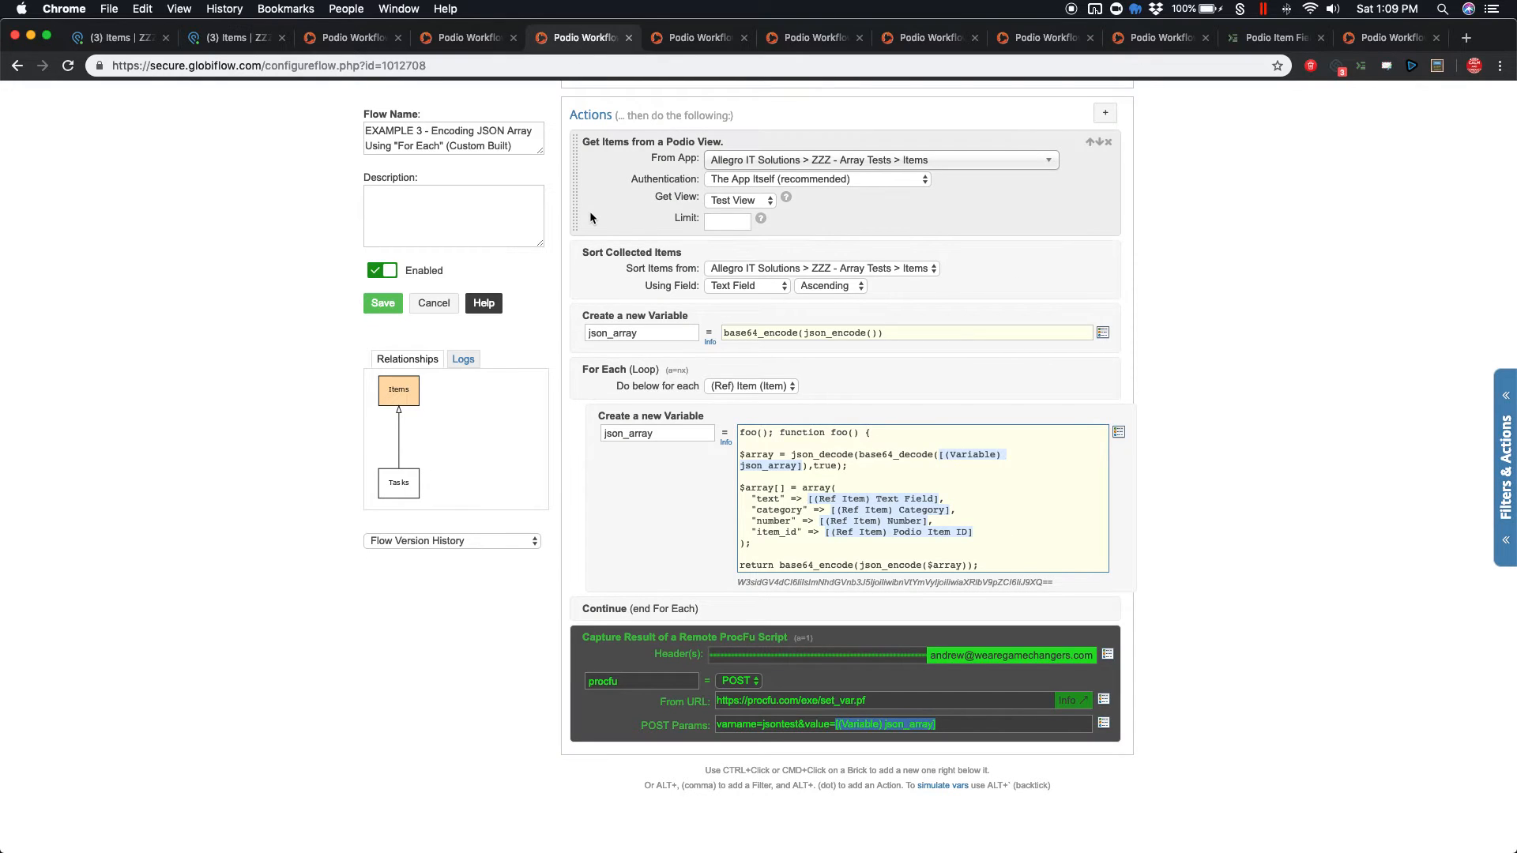
Examine json_array's initial base64_encode expression, and the loop version's foo() wrapper, decoding line and $array[] block of item fields
left_click_drag(893, 332, 709, 330)
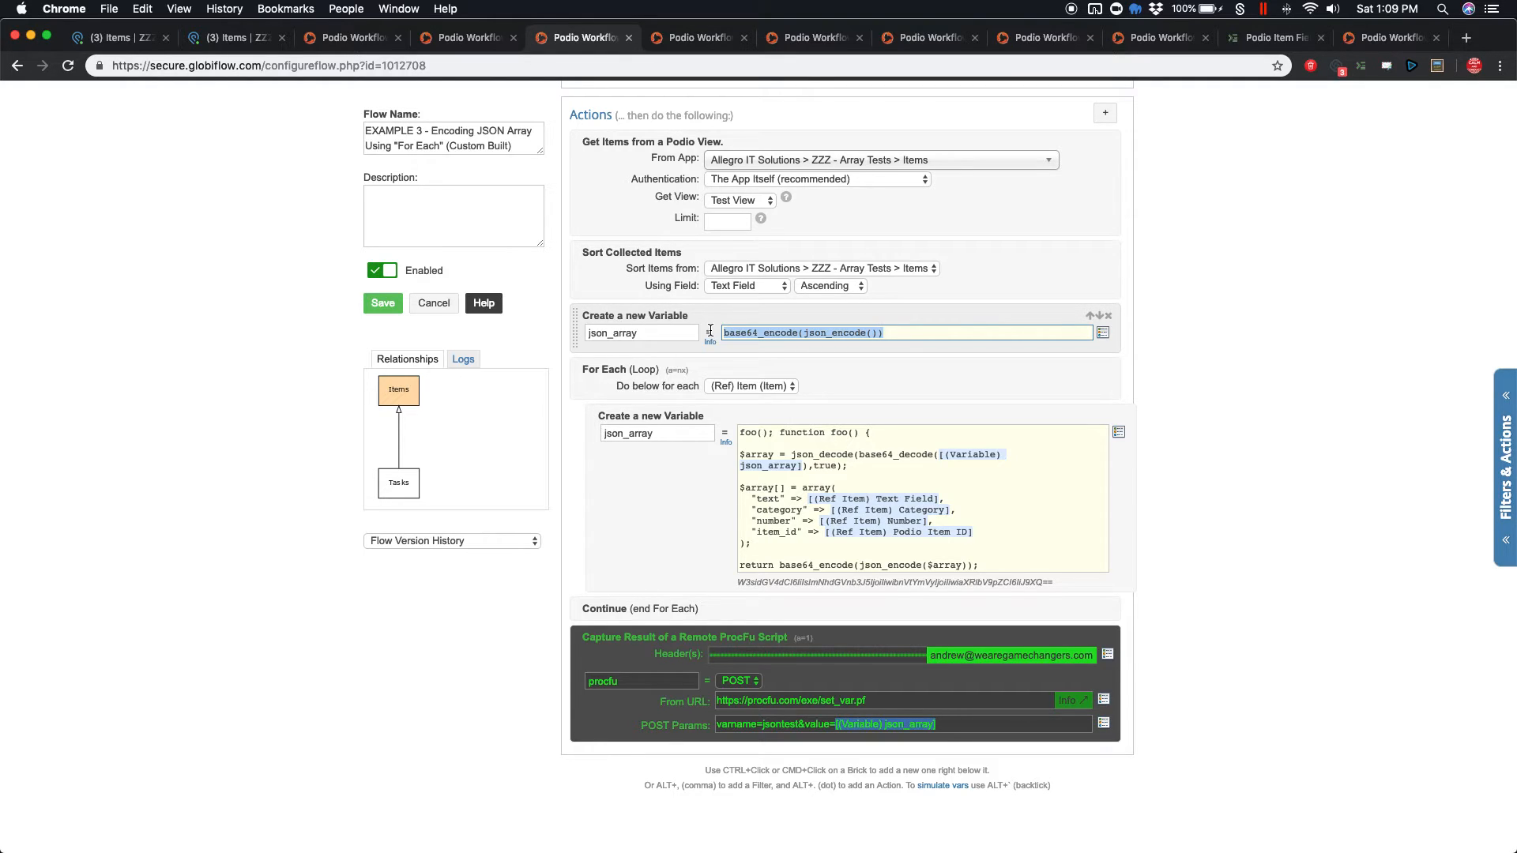
triple_click(770, 455)
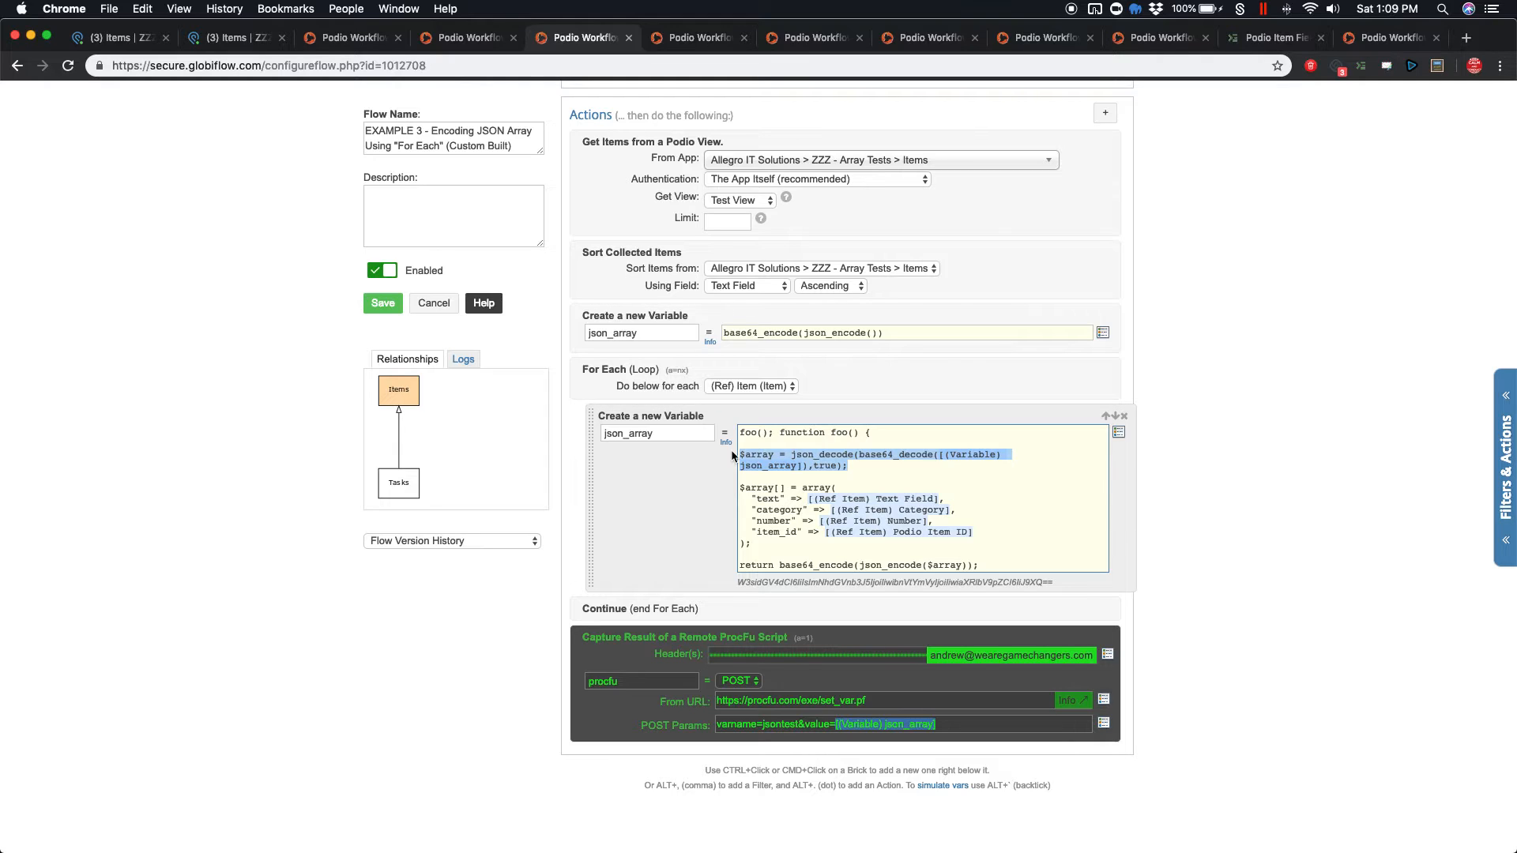
left_click_drag(859, 432, 733, 440)
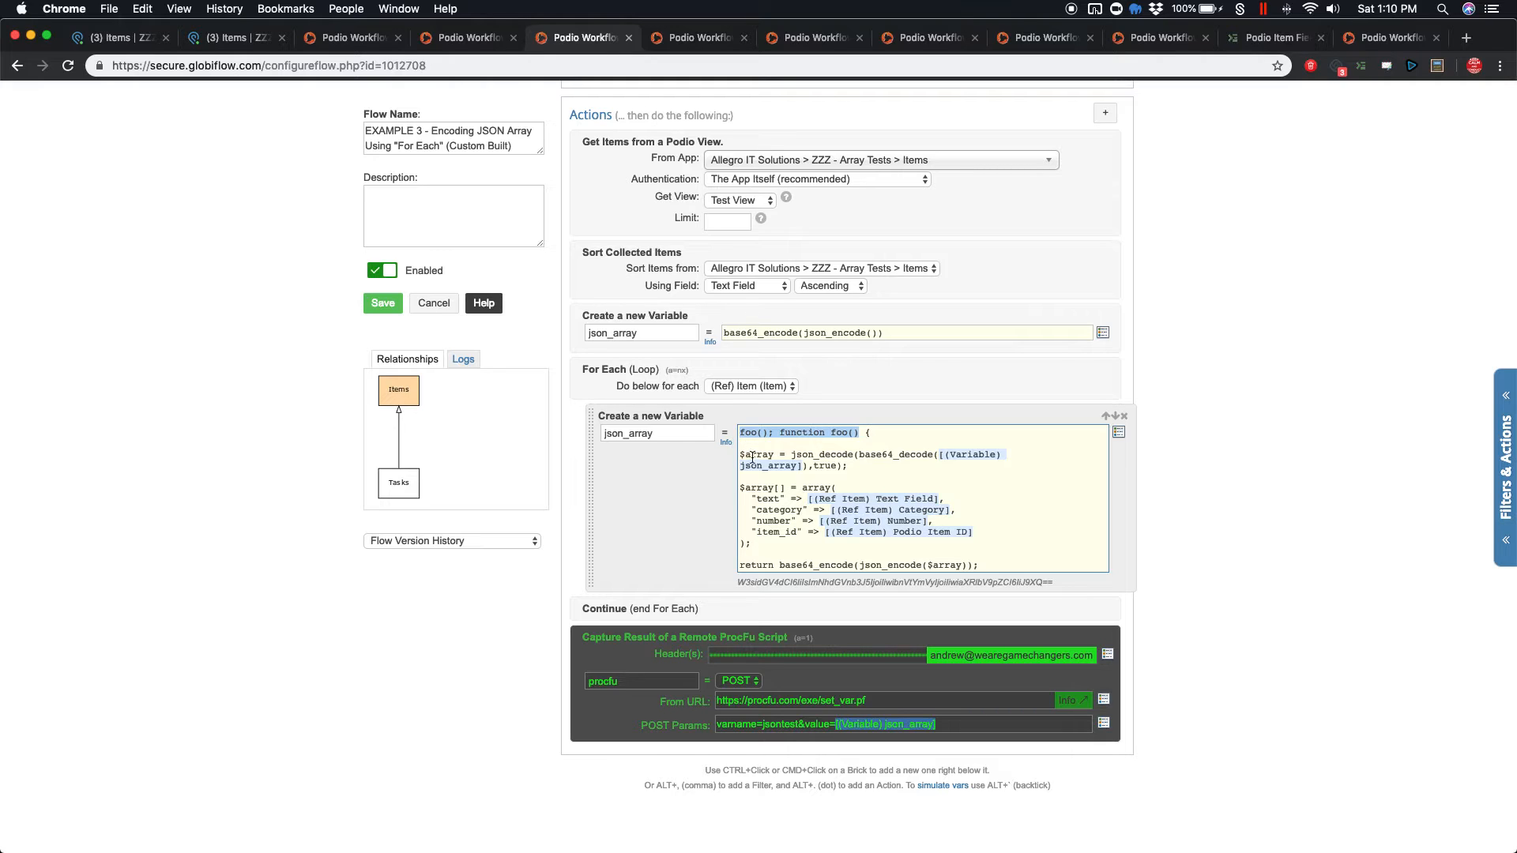
left_click_drag(741, 484, 762, 545)
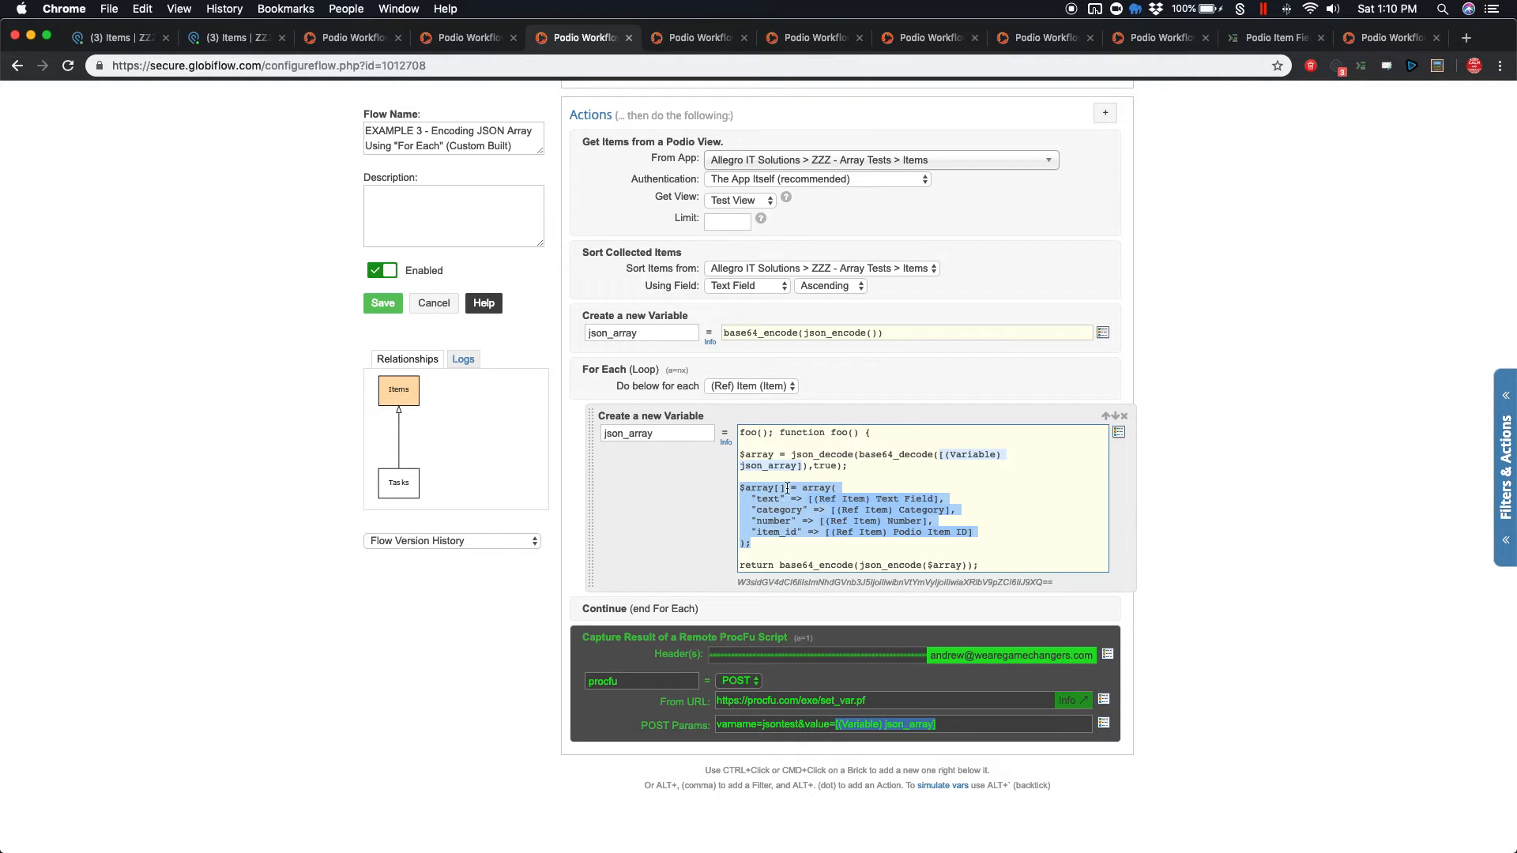
Check the Test View columns in Podio and the EXAMPLE 4 decoding flow, and return to the EXAMPLE 3 flow
left_click(238, 40)
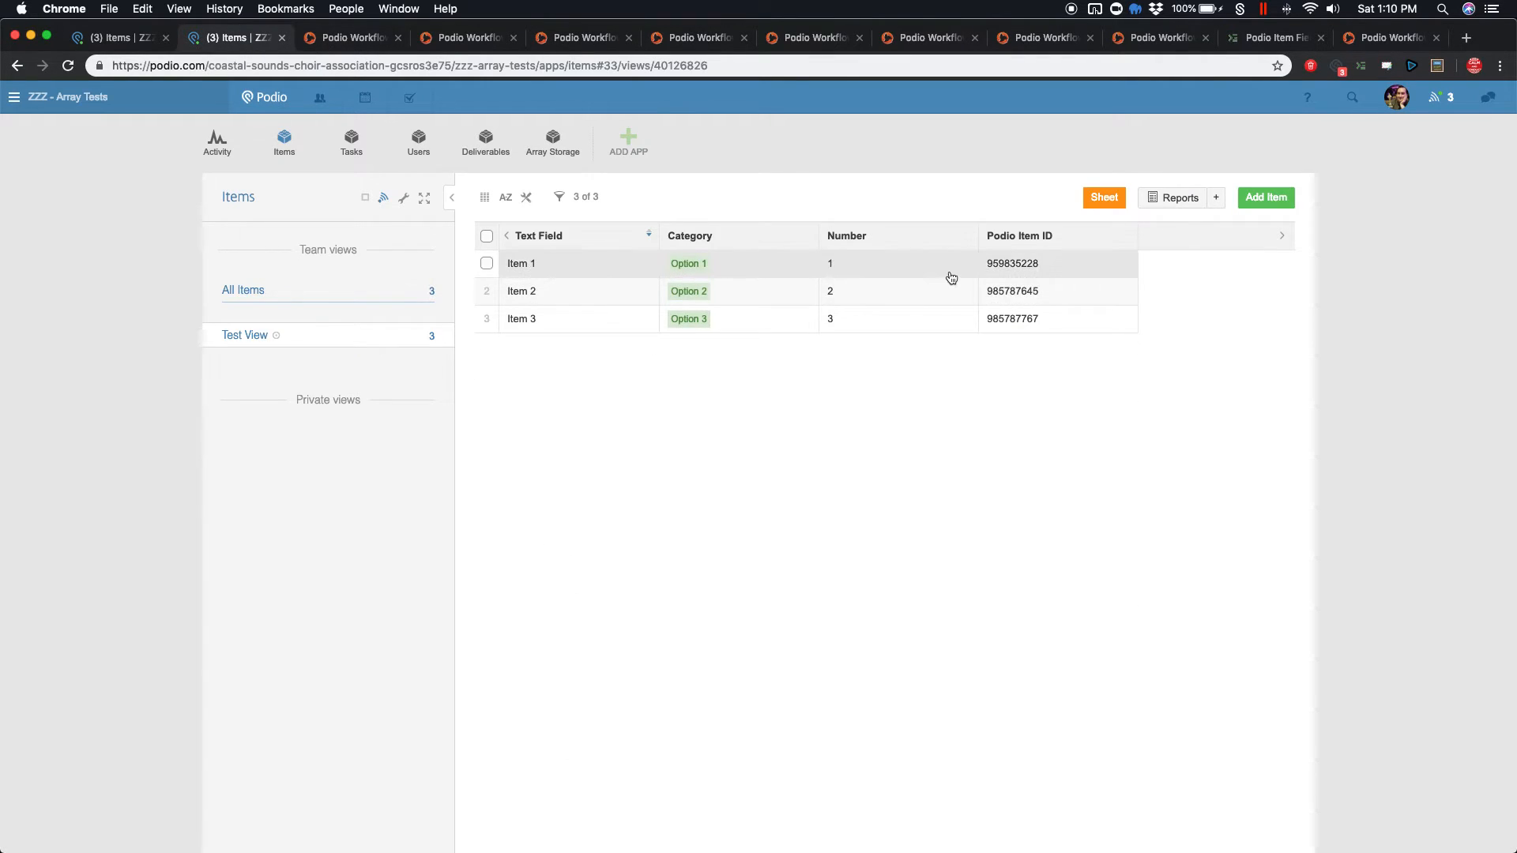
left_click(680, 37)
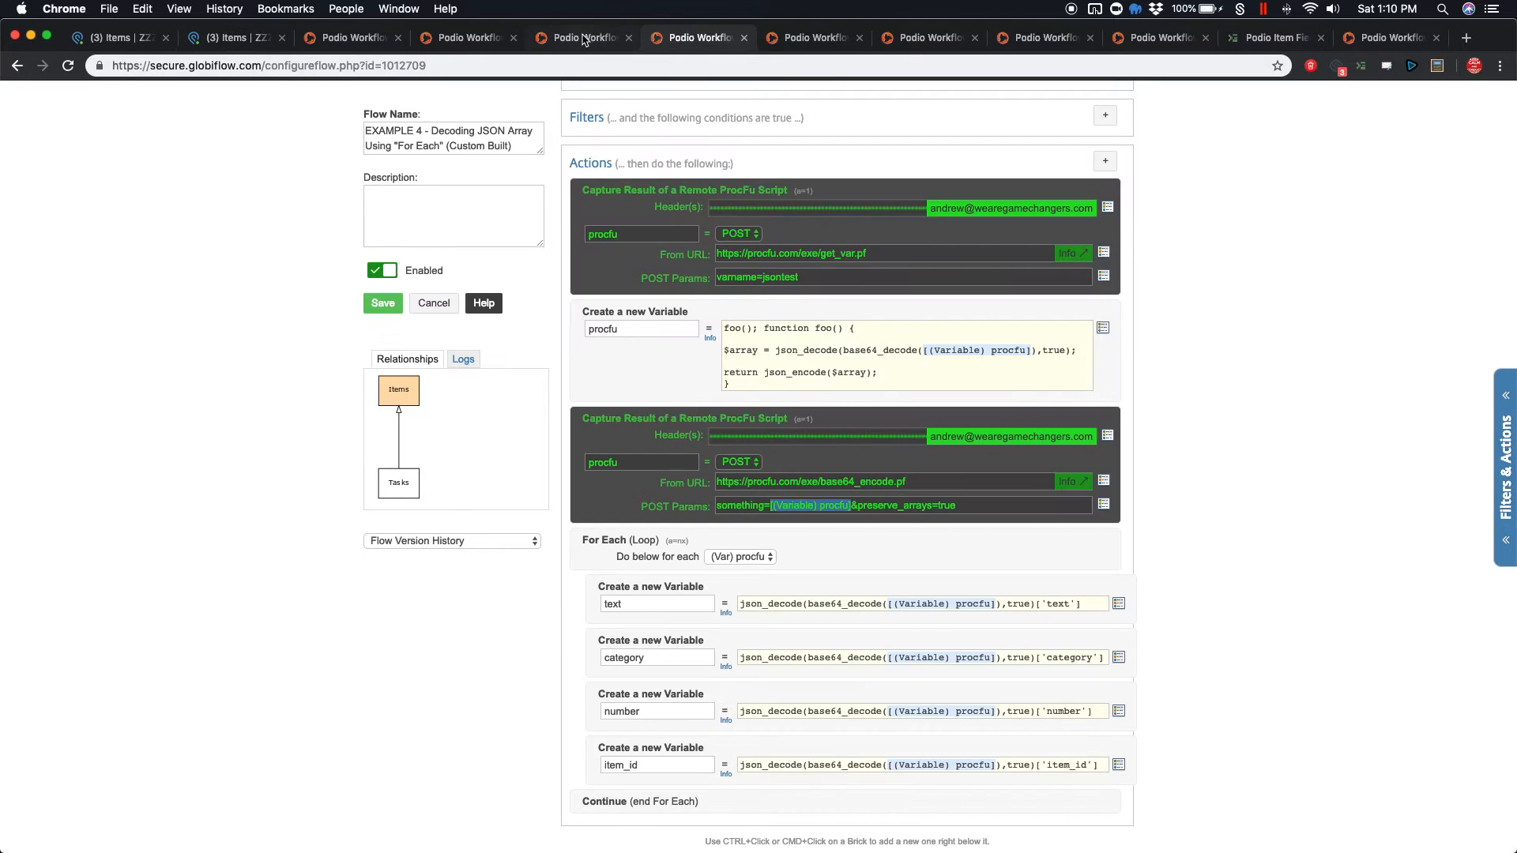
left_click(582, 37)
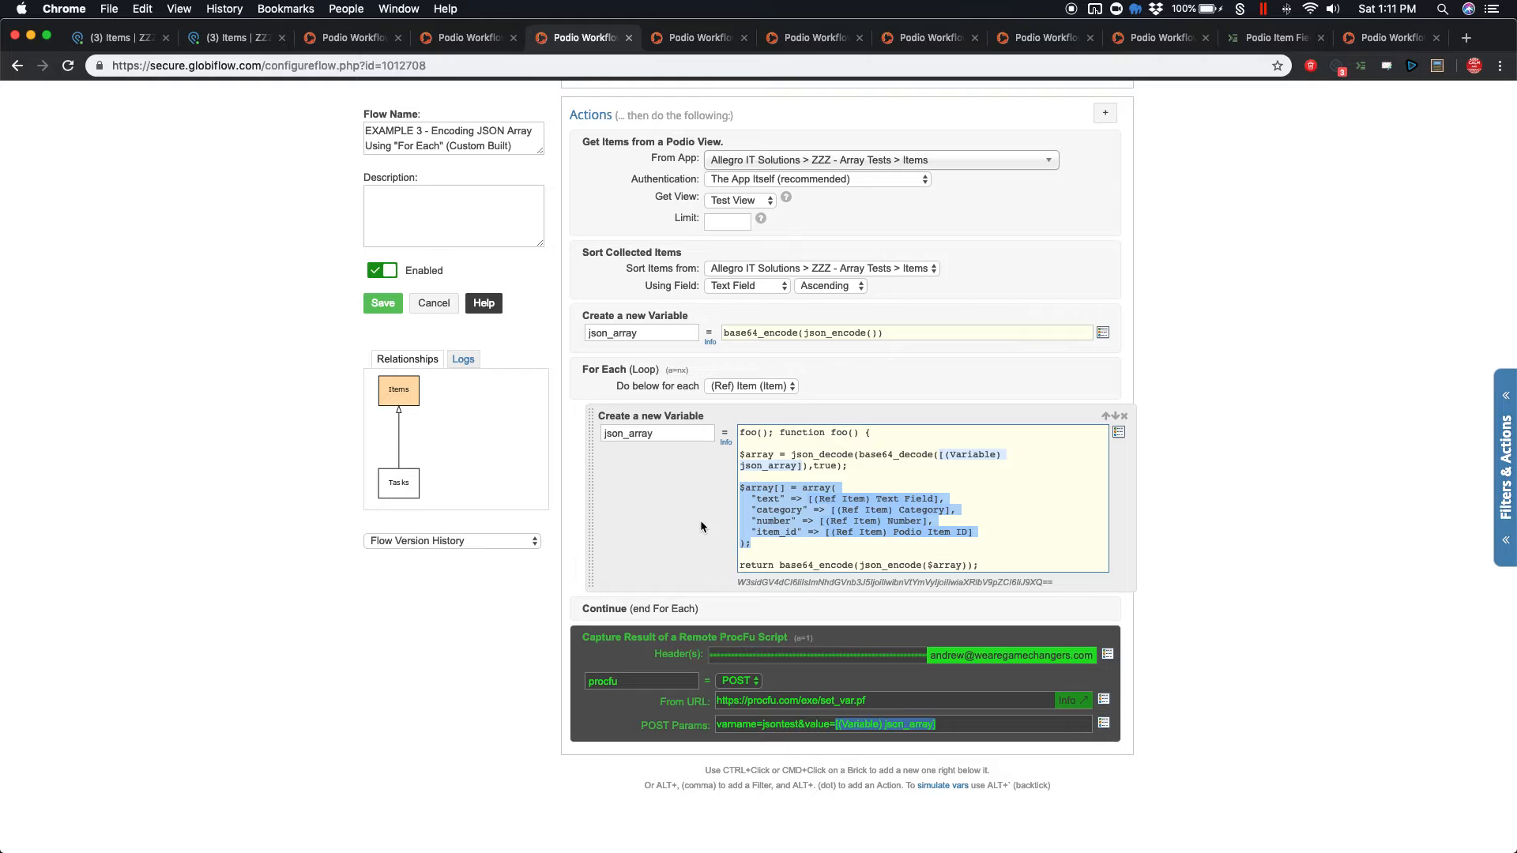
Examine the loop variable's return base64_encode line, check the EXAMPLE 4 decoding flow, and go back to the EXAMPLE 3 flow
left_click(777, 510)
triple_click(829, 564)
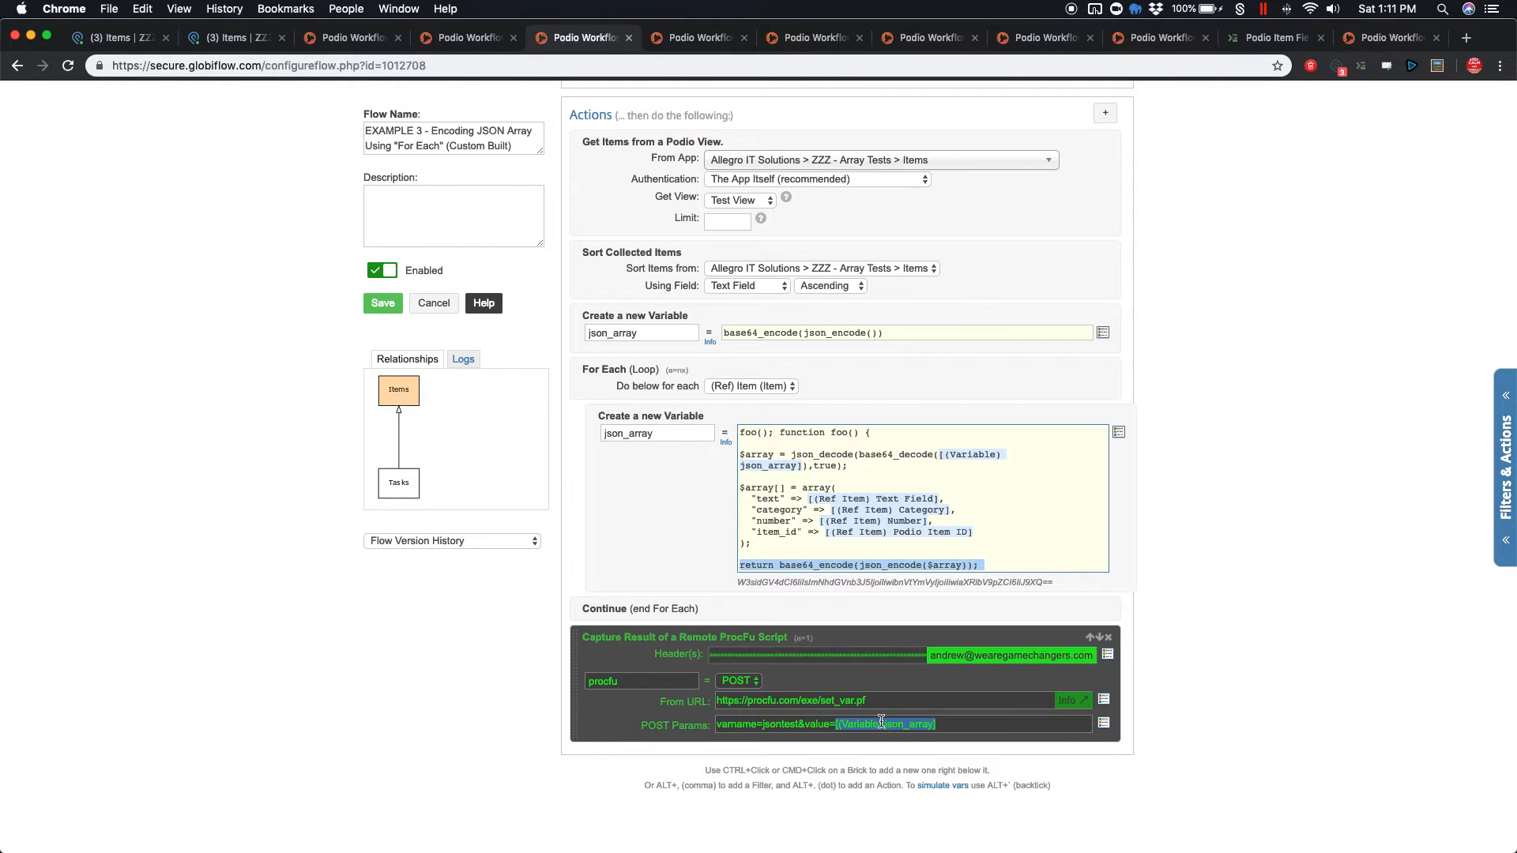
left_click(684, 46)
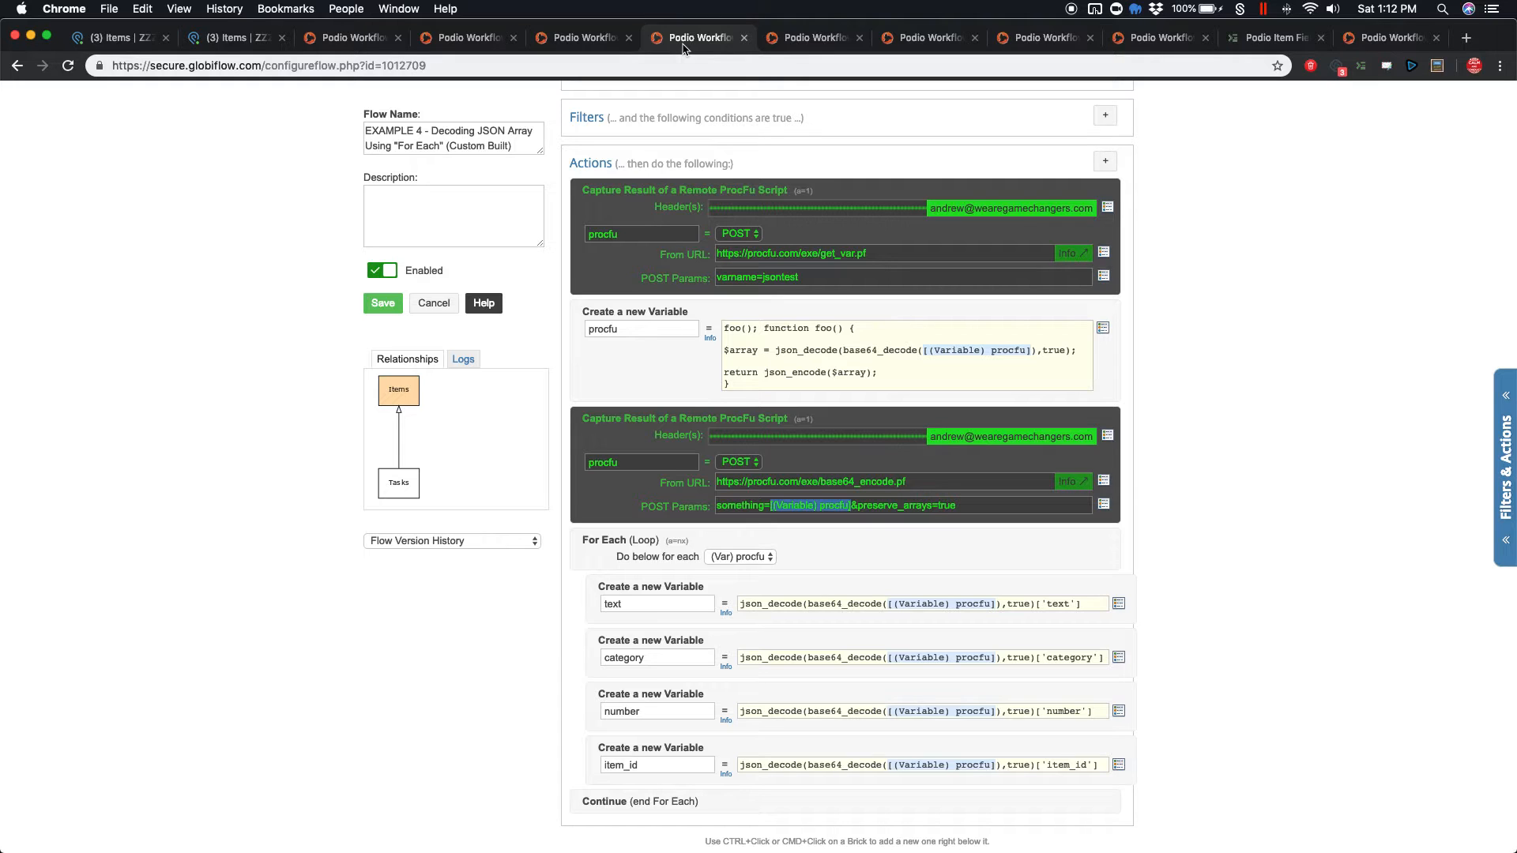
left_click(581, 38)
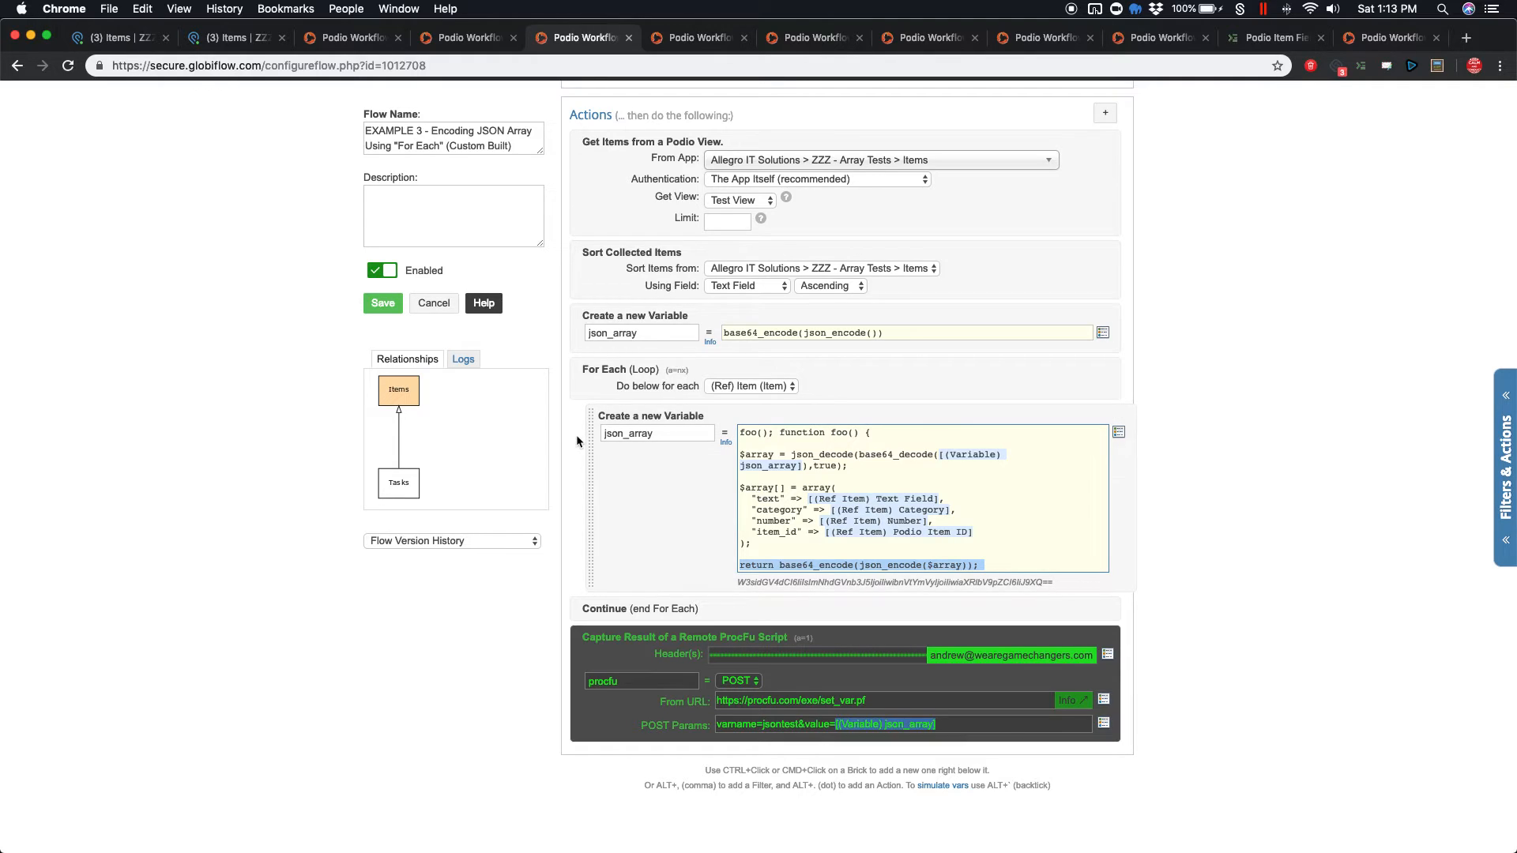
Open the EXAMPLE 4 flow and examine the procfu variable's json_decode and return json_encode lines, plus the base64_encode.pf script URL
left_click(684, 41)
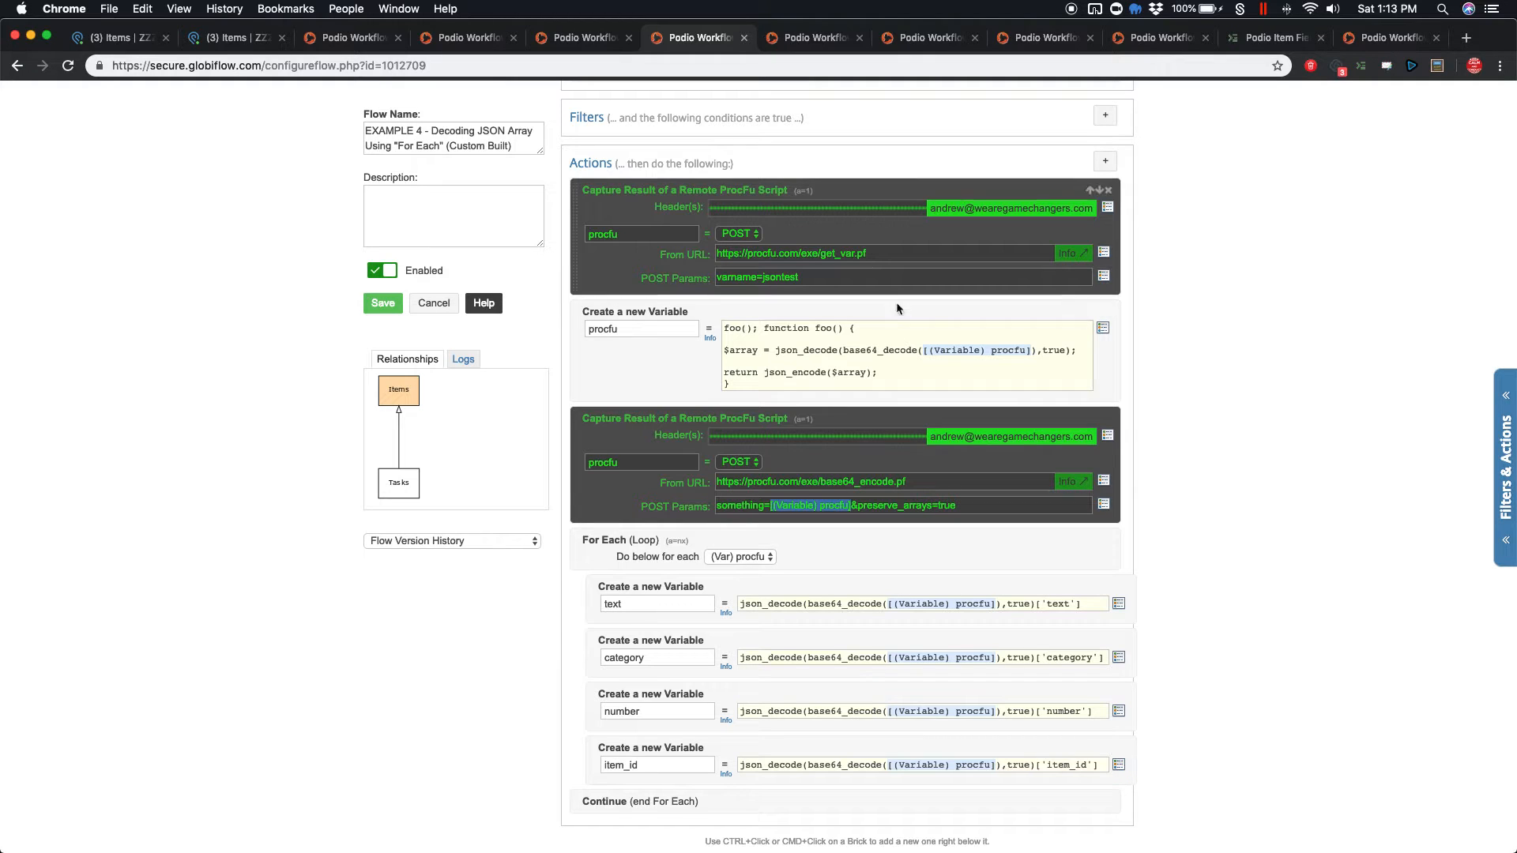
left_click_drag(810, 342, 878, 373)
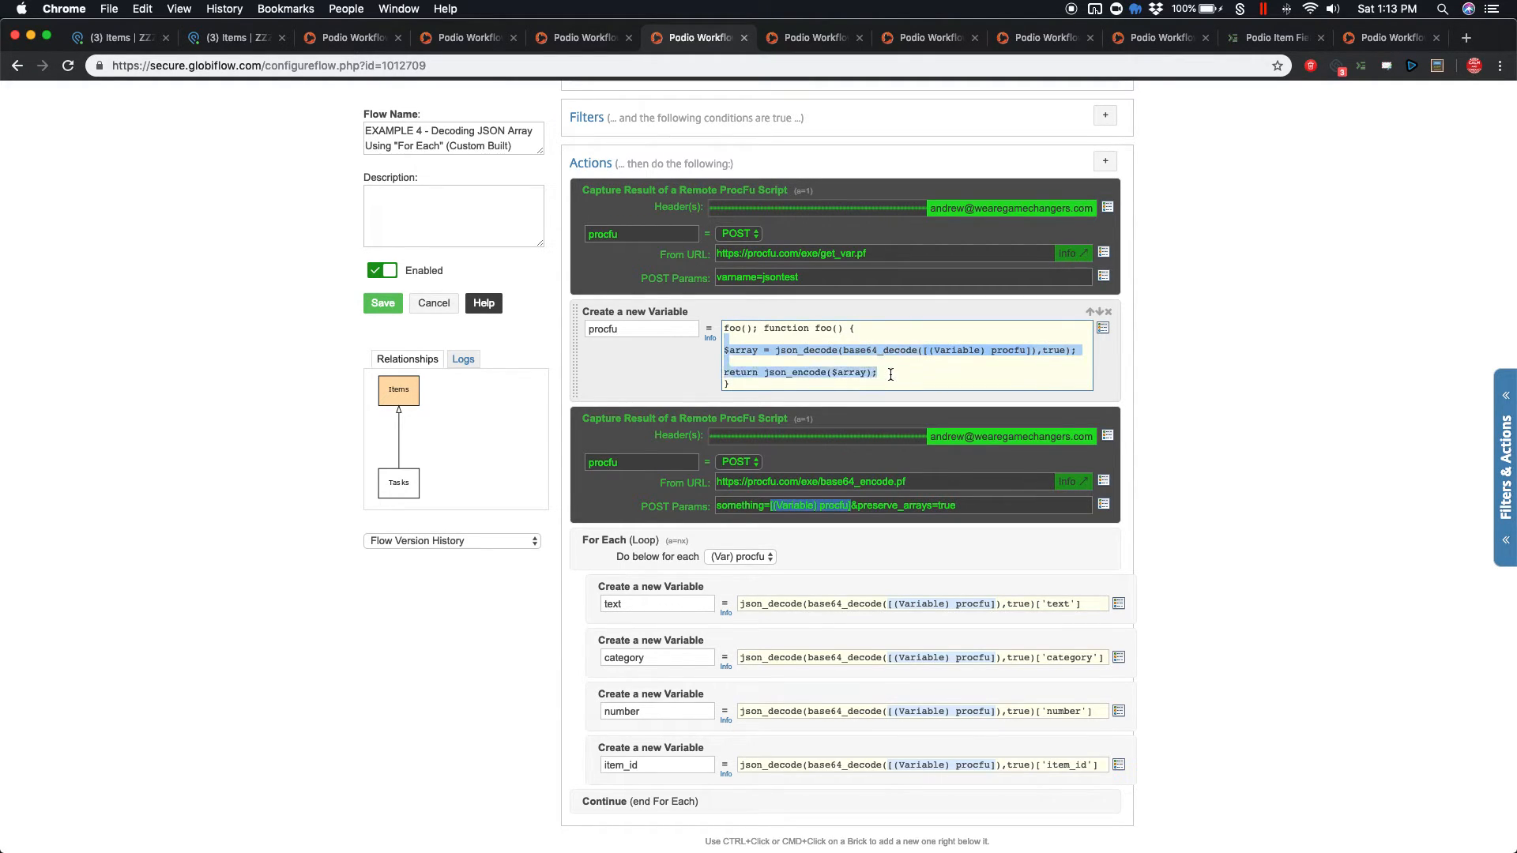
left_click(879, 372)
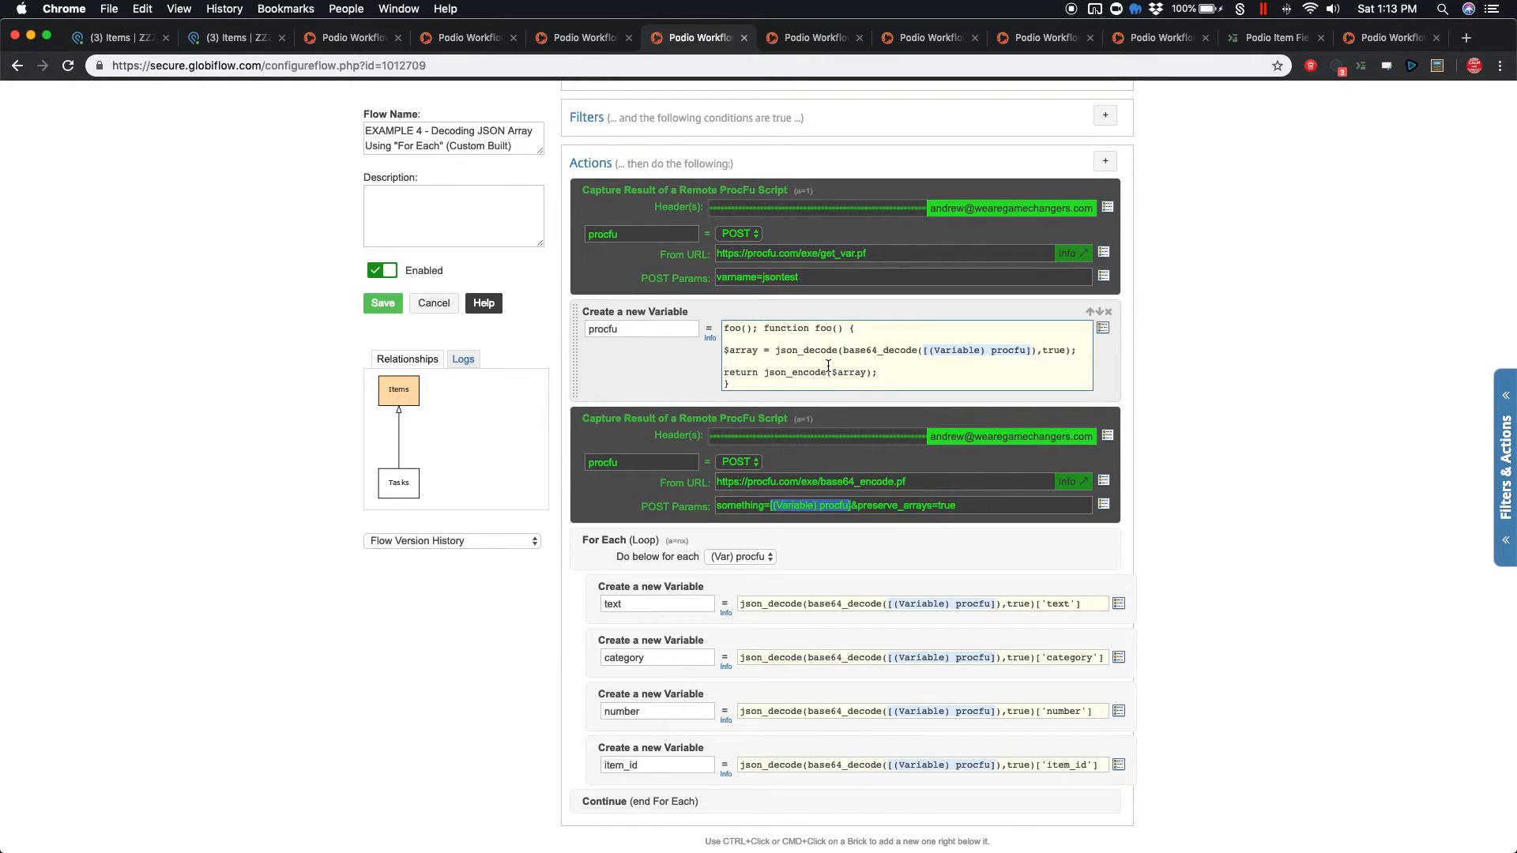
left_click_drag(905, 373, 711, 375)
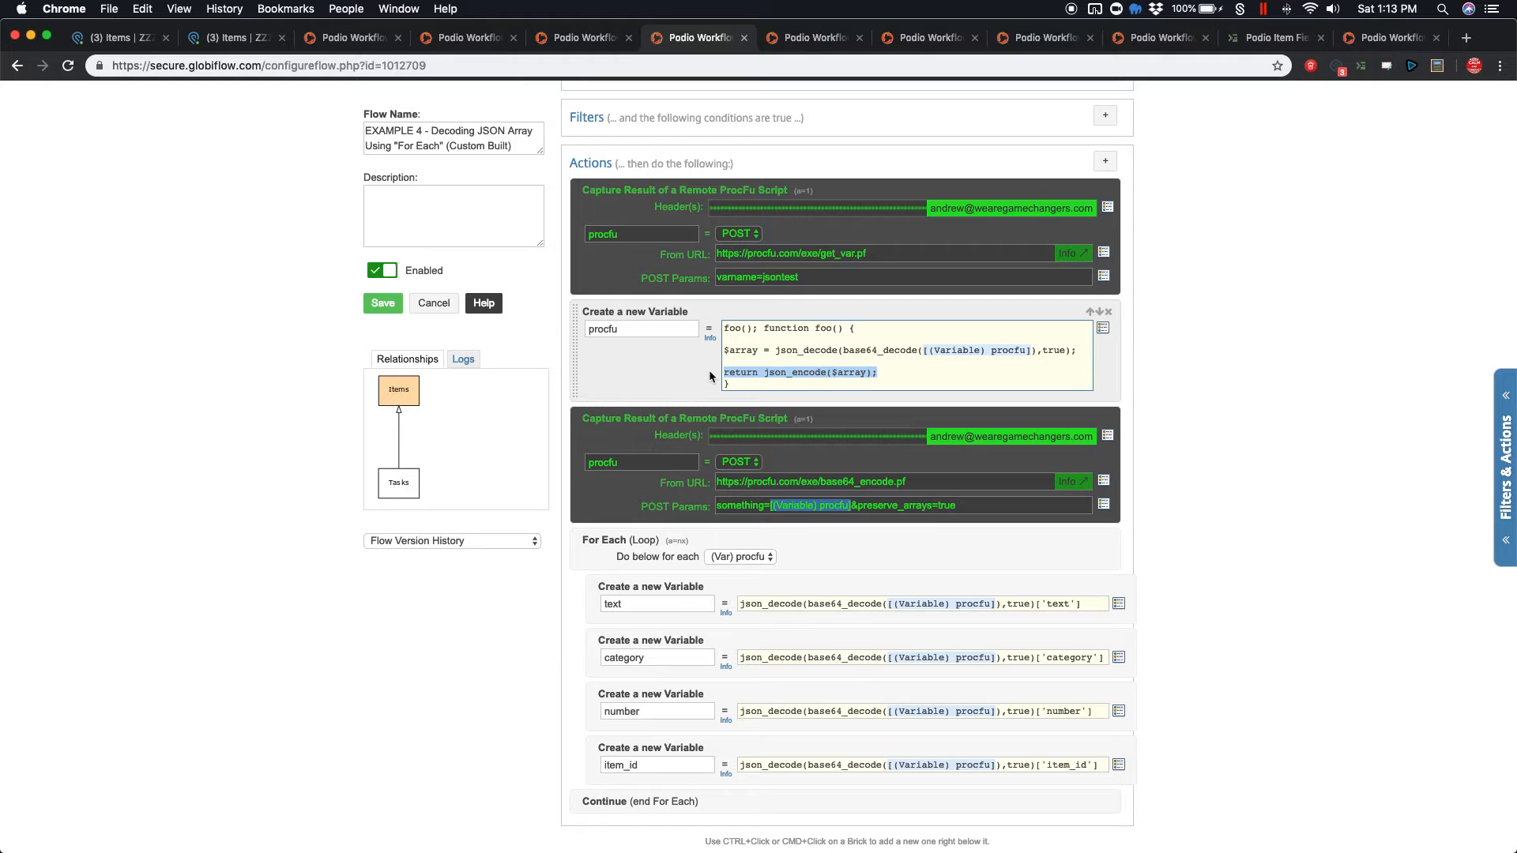
mouse_move(717, 481)
left_mouse_down()
mouse_move(887, 477)
mouse_move(722, 478)
left_mouse_up()
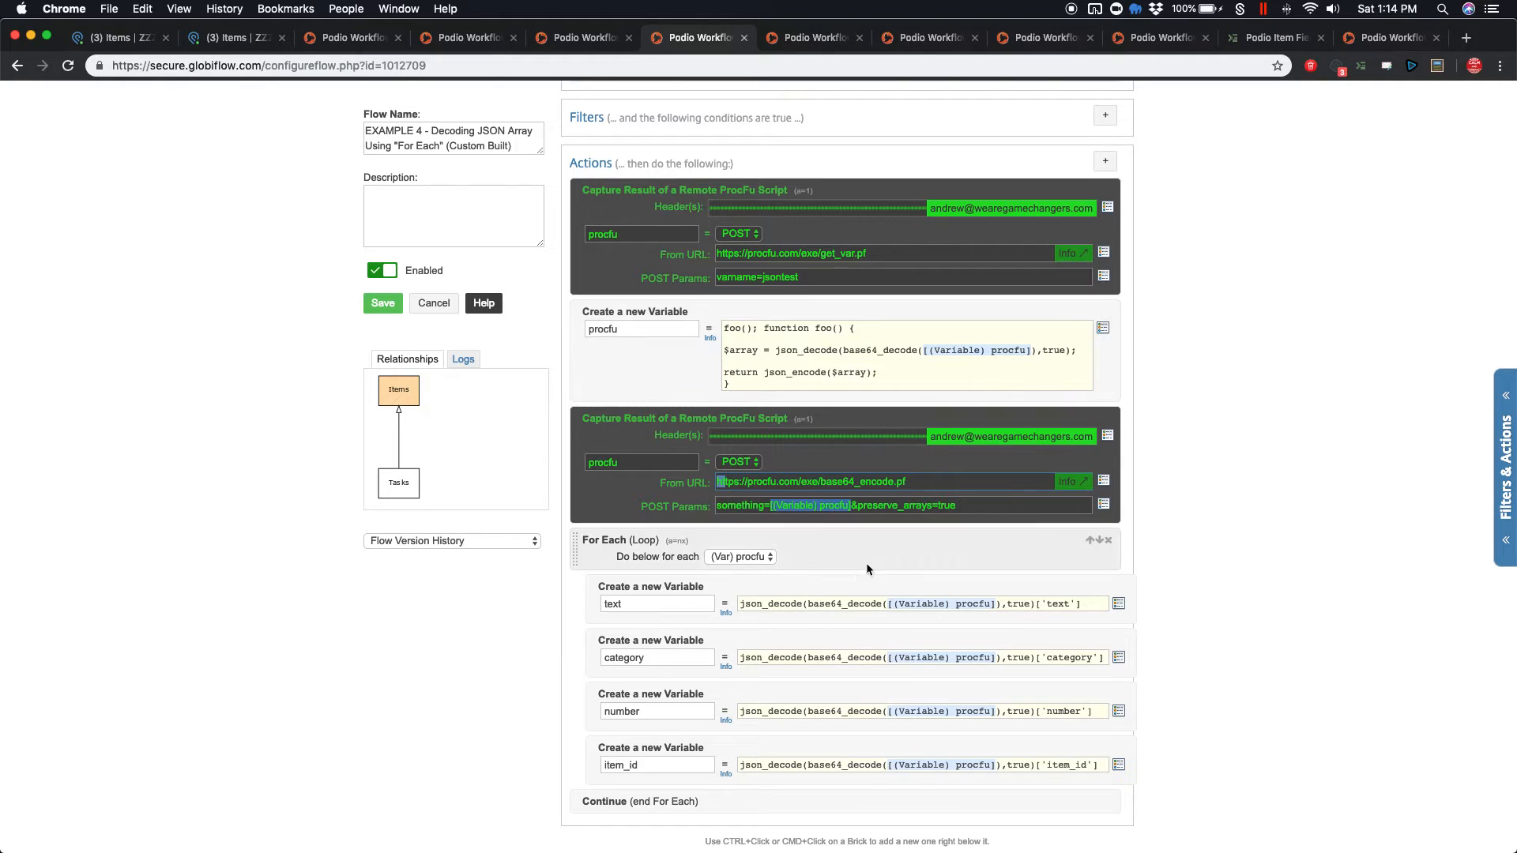
Examine the text variable's json_decode(base64_decode()) expression and the preserve_arrays=true parameter of the base64_encode.pf script
triple_click(821, 602)
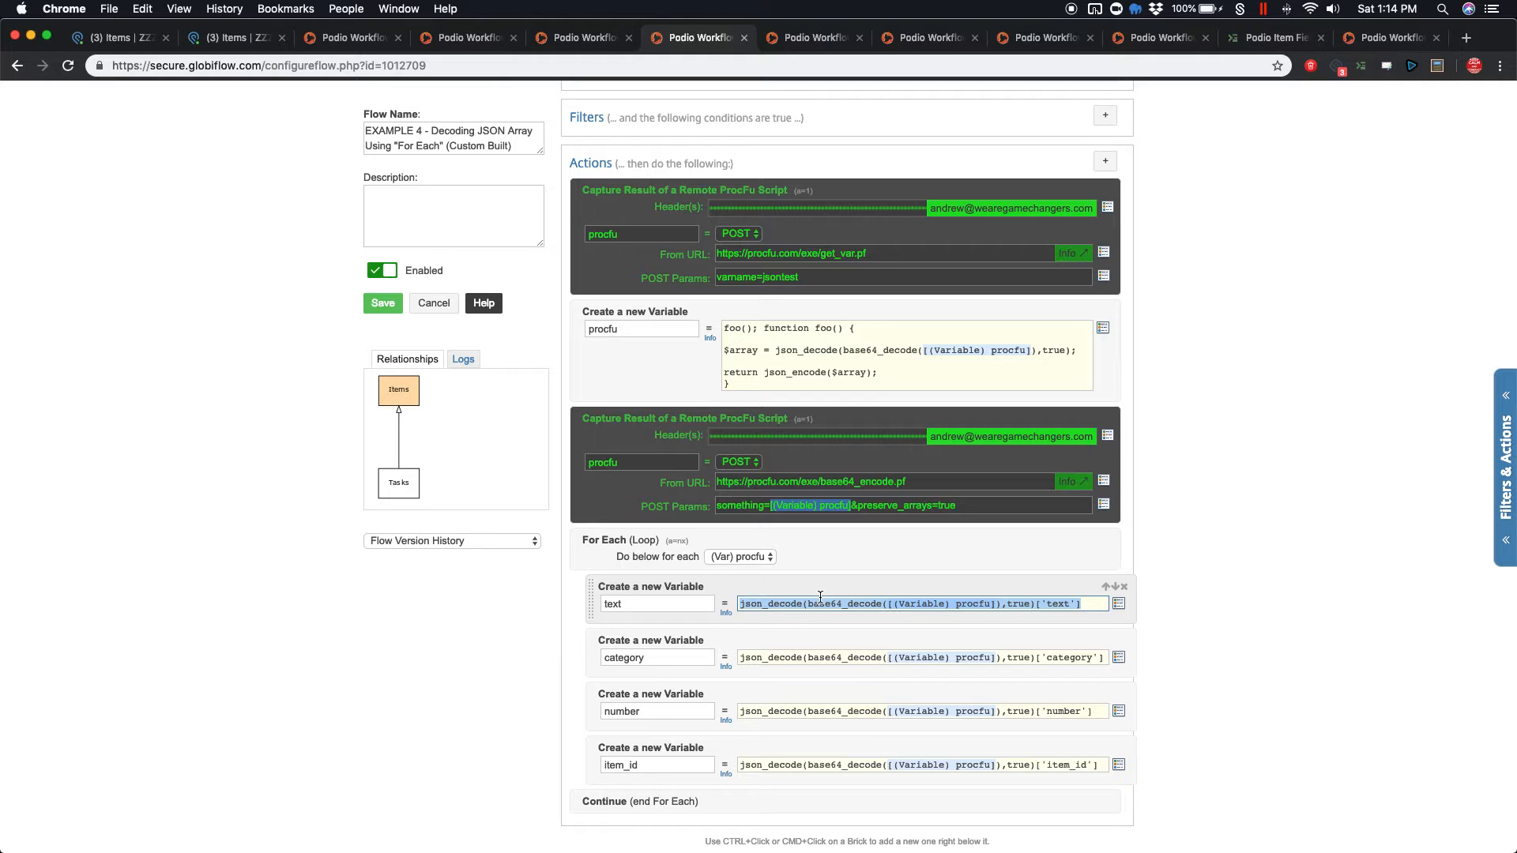
scroll(869, 474, "up", 5)
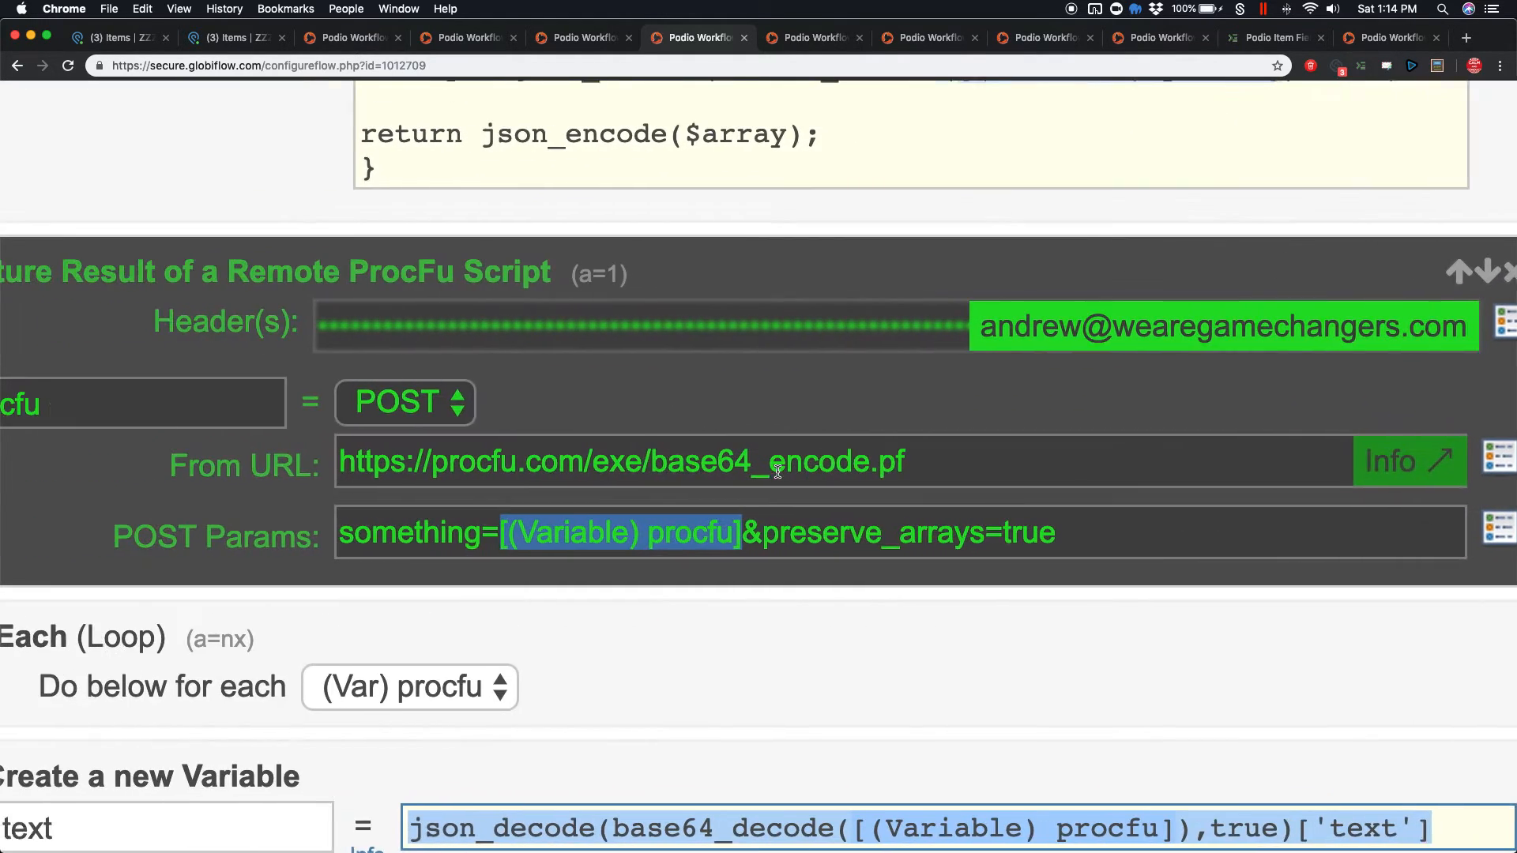
scroll(778, 472, "left", 2)
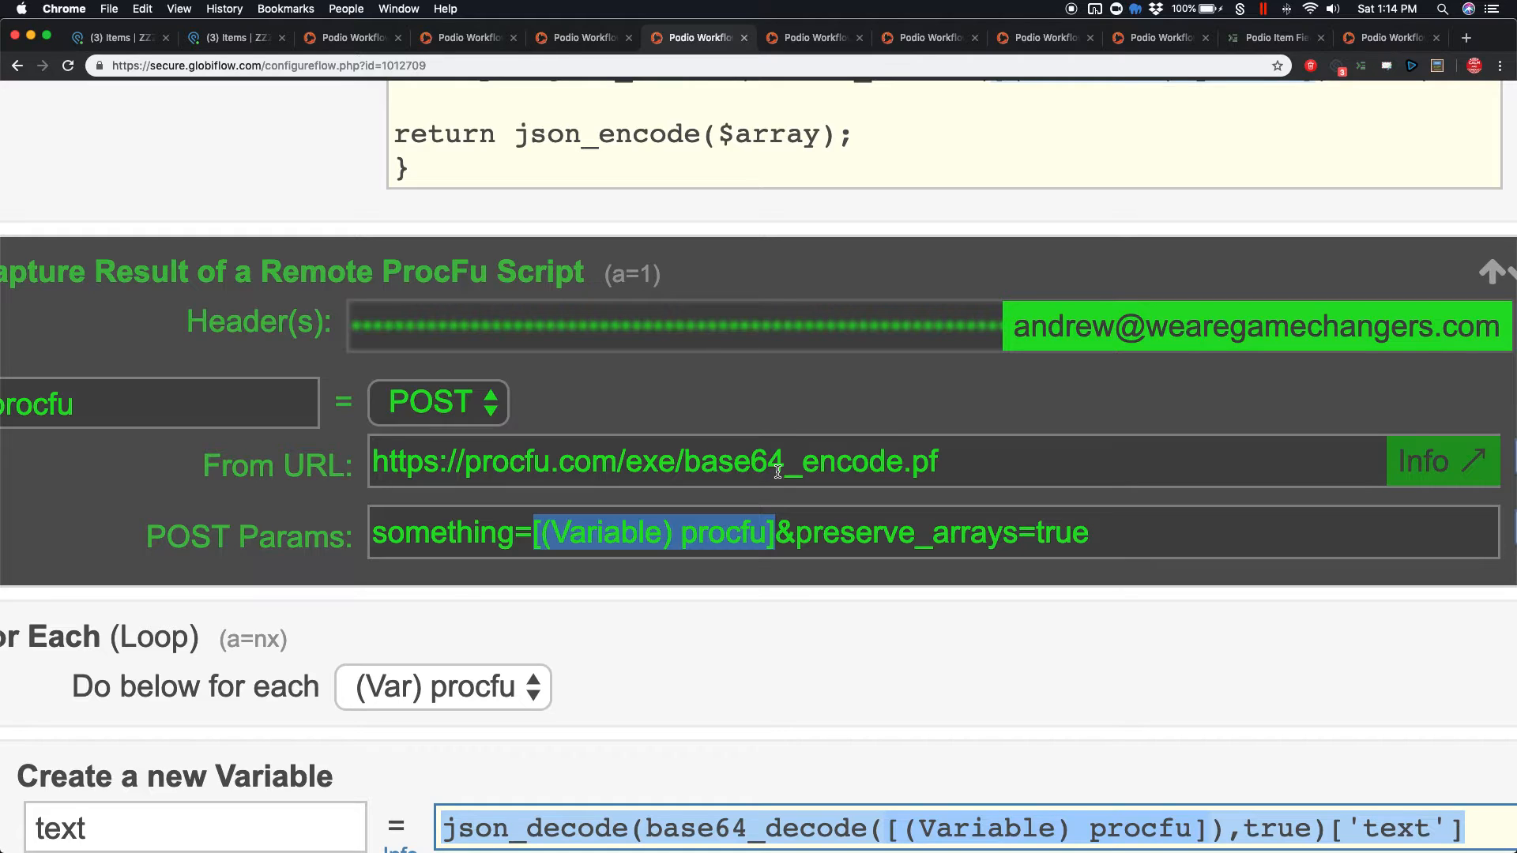
left_click_drag(1036, 536, 1097, 537)
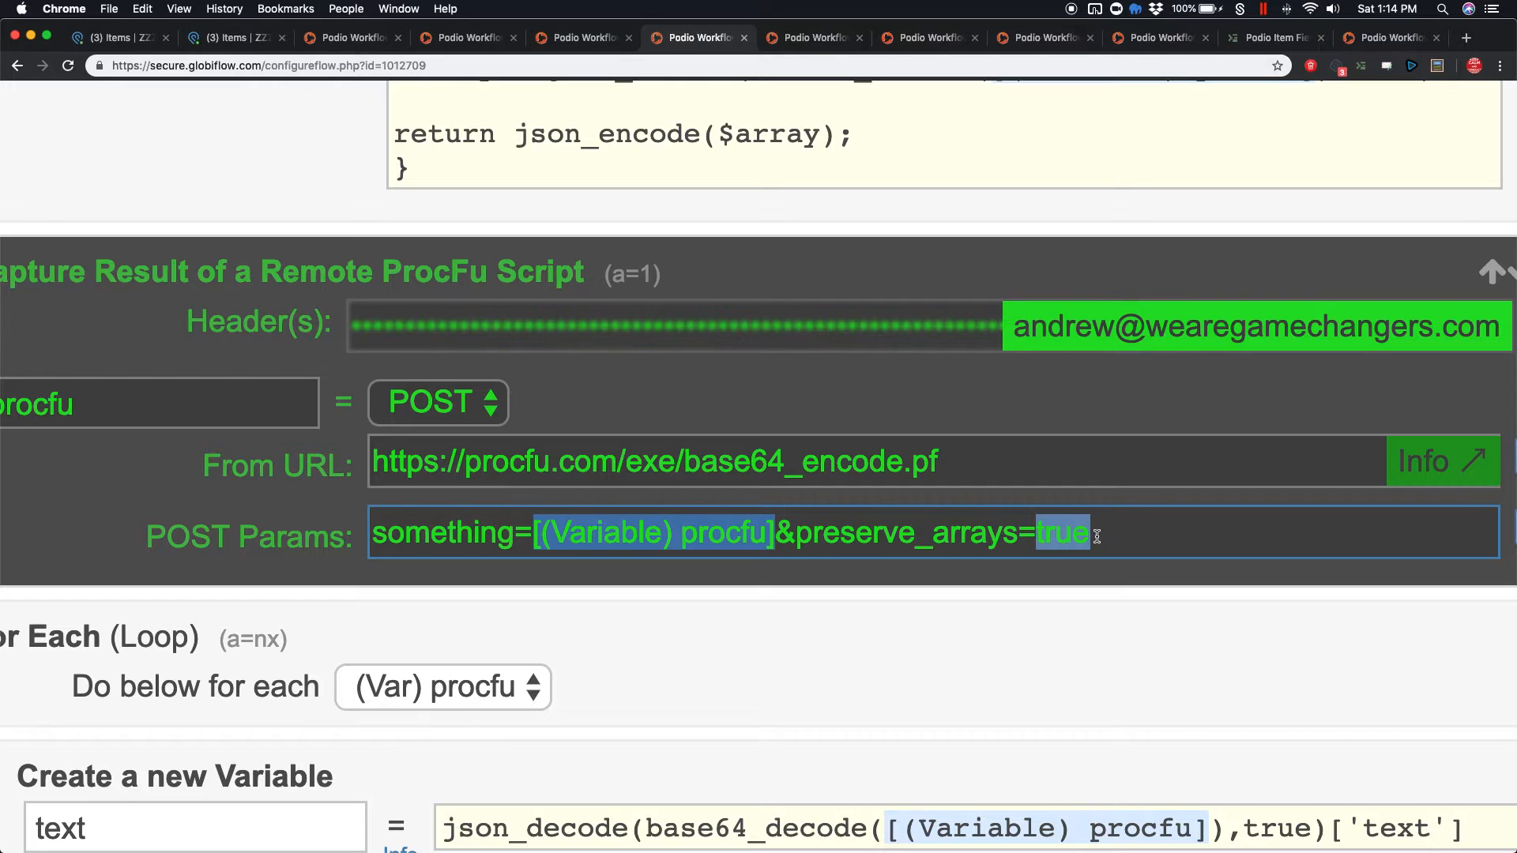
scroll(1097, 537, "down", 10)
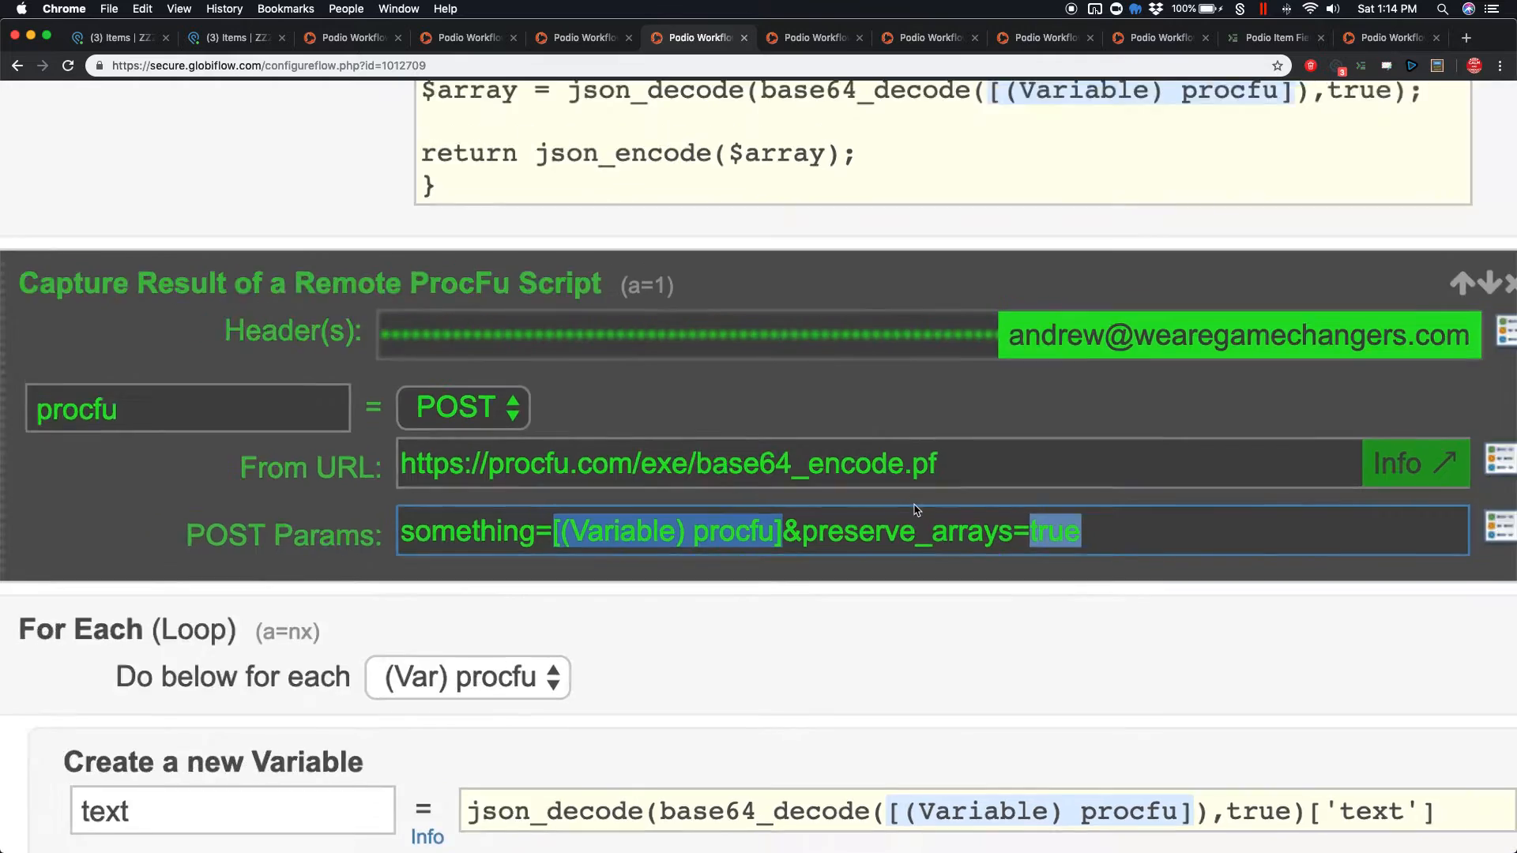
left_click_drag(880, 614, 715, 611)
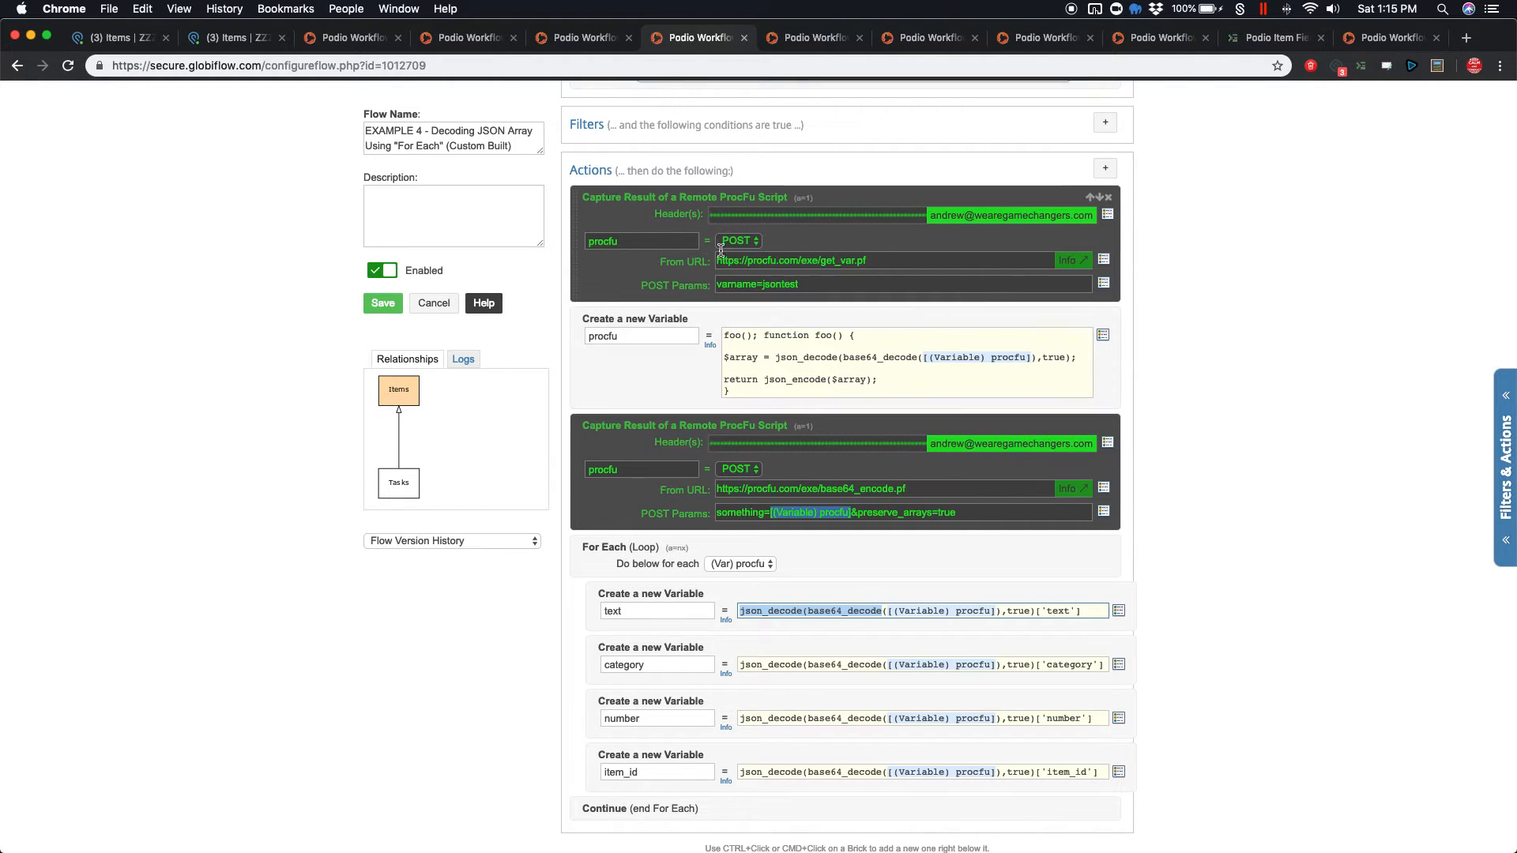
Simulate the variables of the EXAMPLE 3 encoding flow, review json_array through every loop pass, and close the simulation
left_click(615, 37)
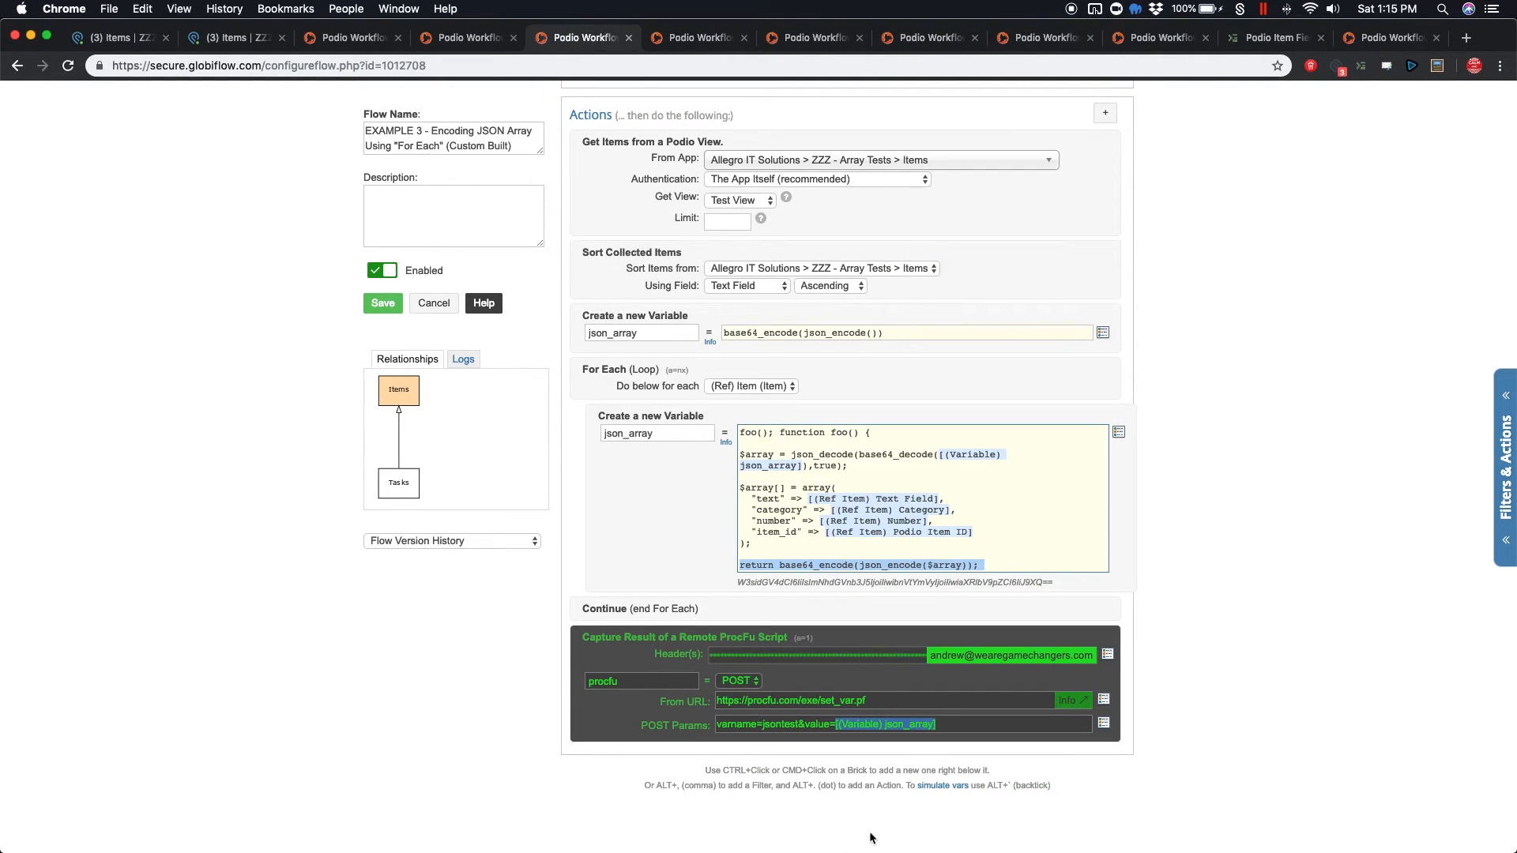
left_click(926, 786)
left_click(549, 366)
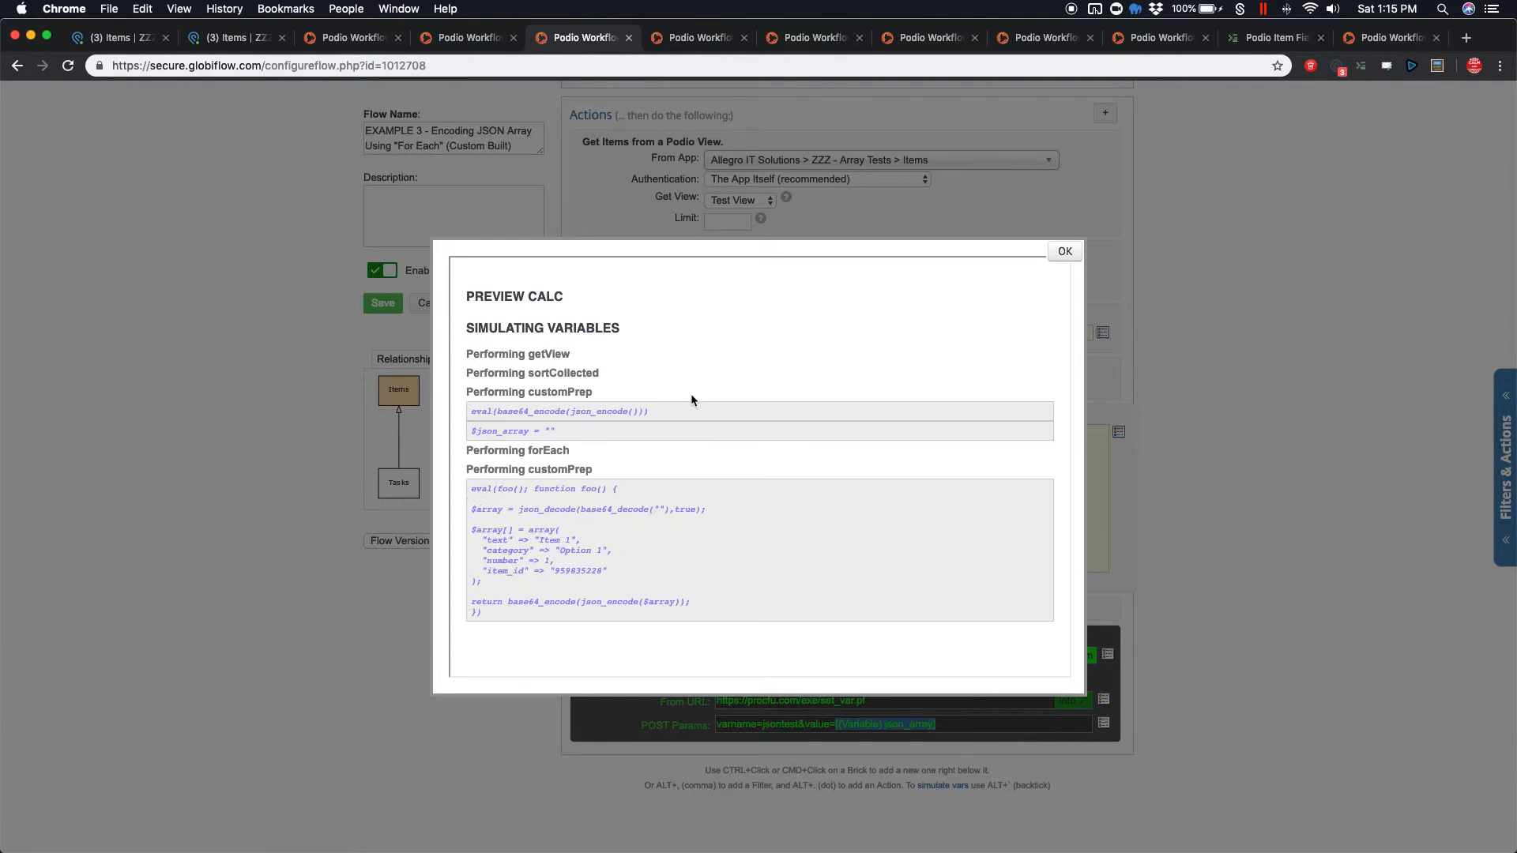
scroll(690, 395, "down", 5)
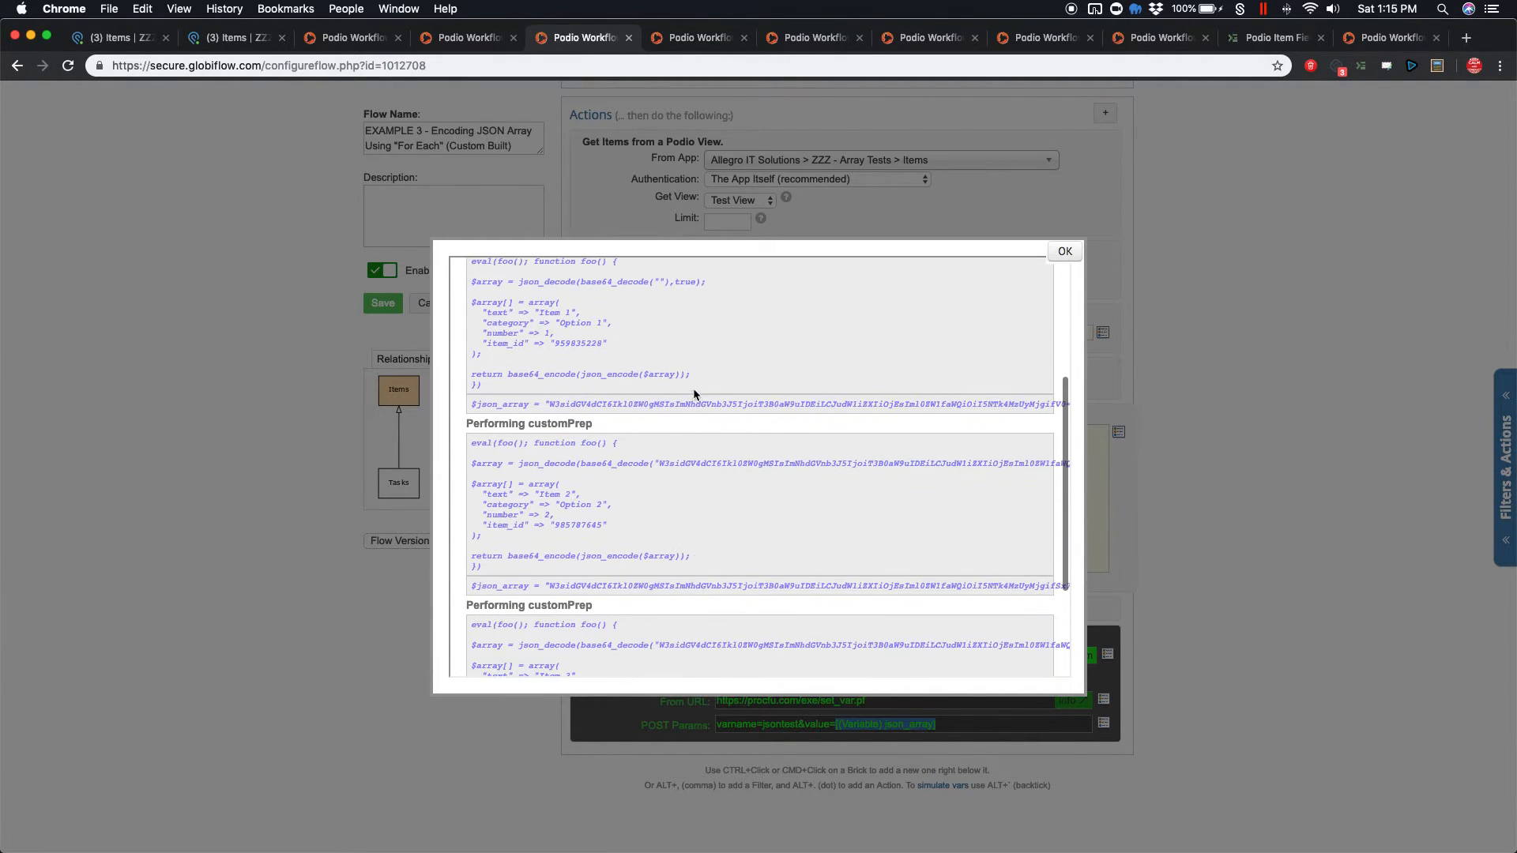
scroll(703, 443, "down", 3)
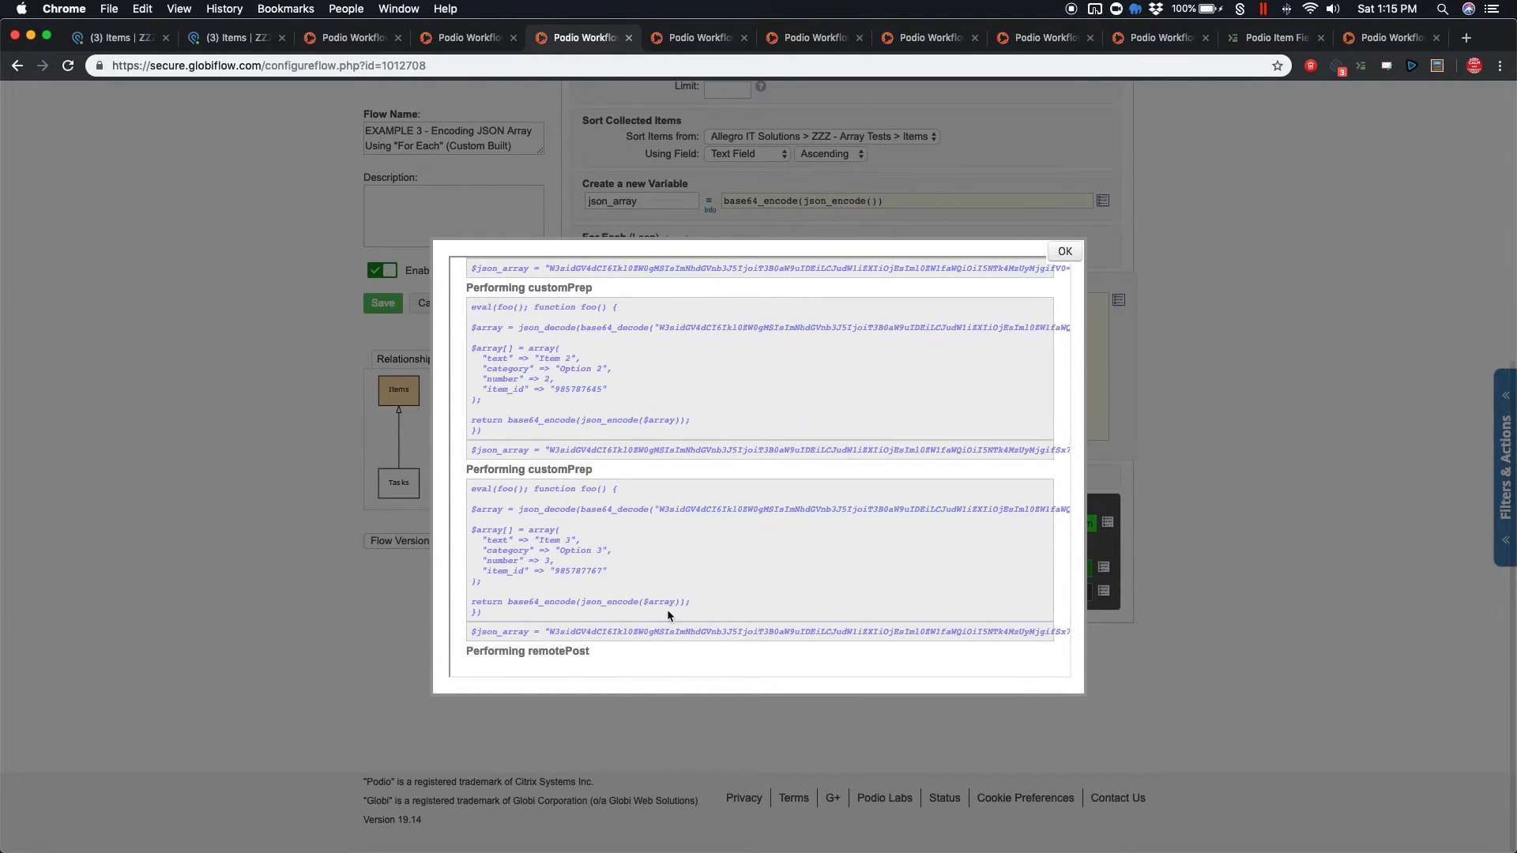
left_click(1063, 253)
Return to the EXAMPLE 4 flow and check the For Each loop's variable choices, keeping the last (Var) procfu entry
left_click(672, 40)
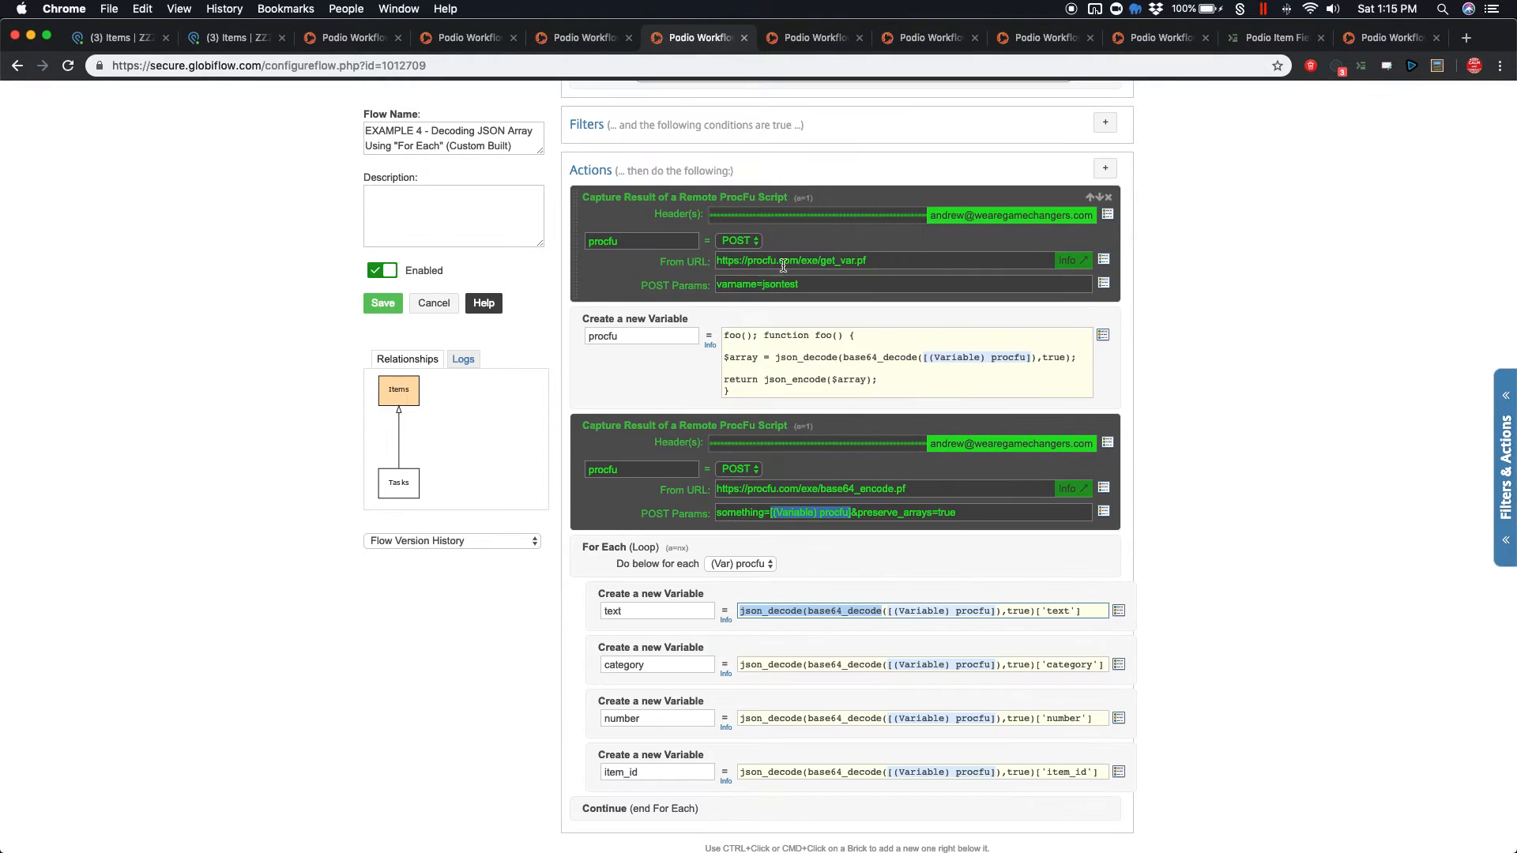
scroll(845, 606, "down", 3)
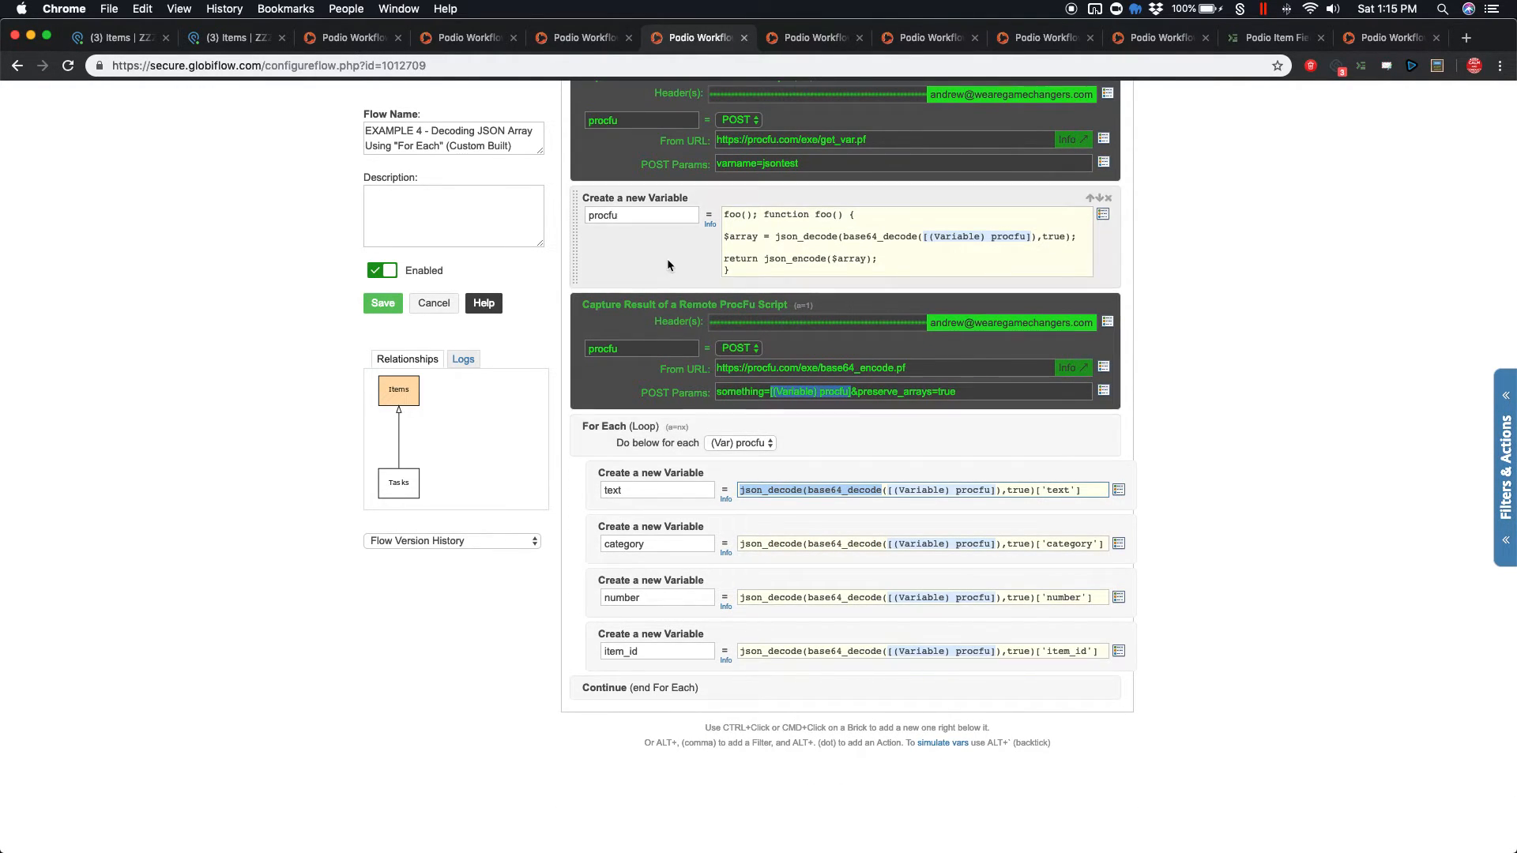
left_click(738, 440)
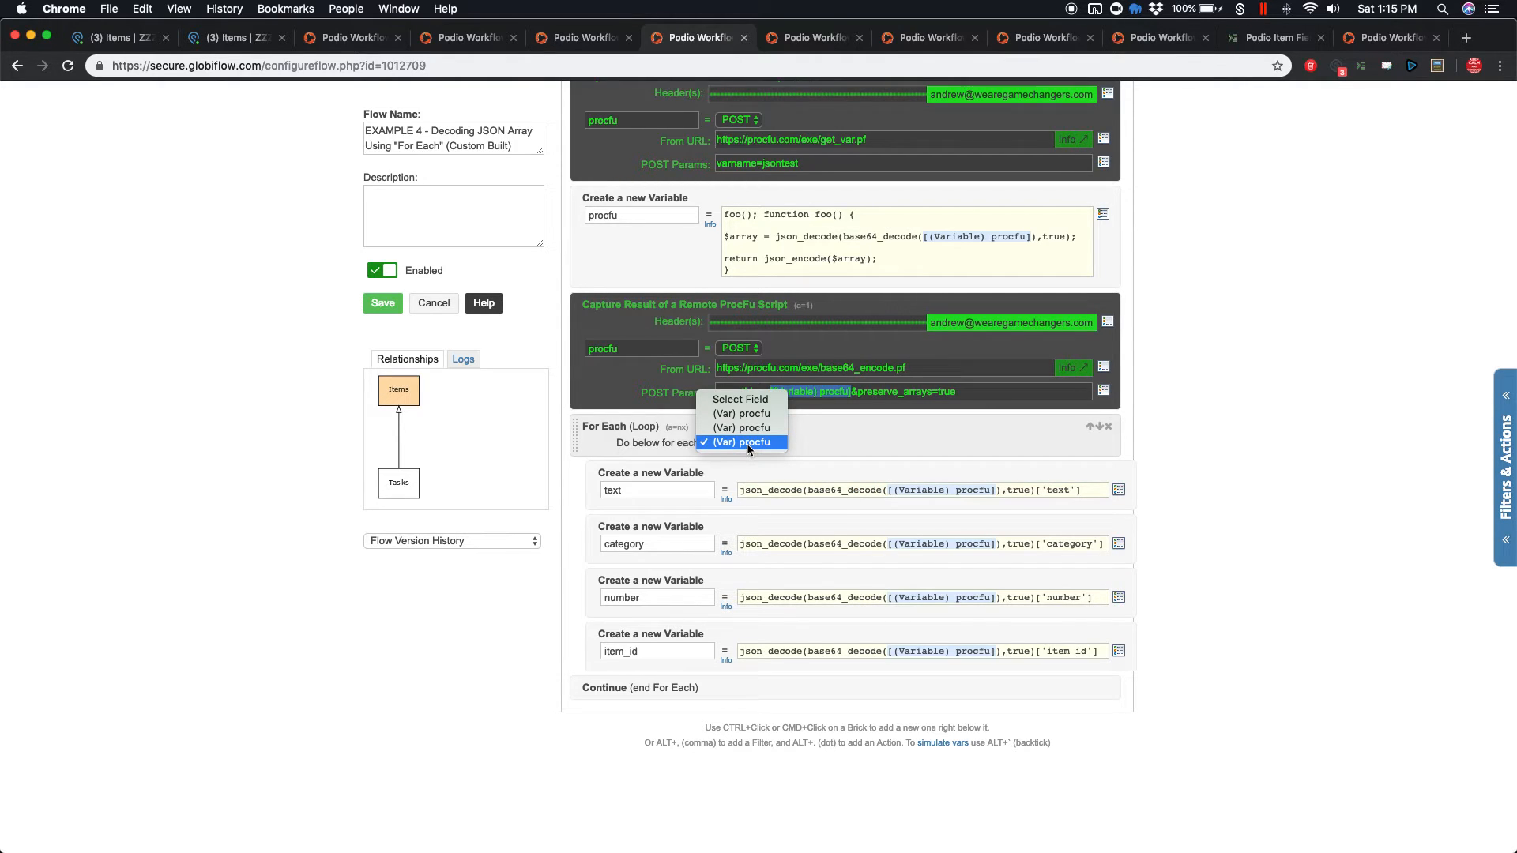
left_click(741, 442)
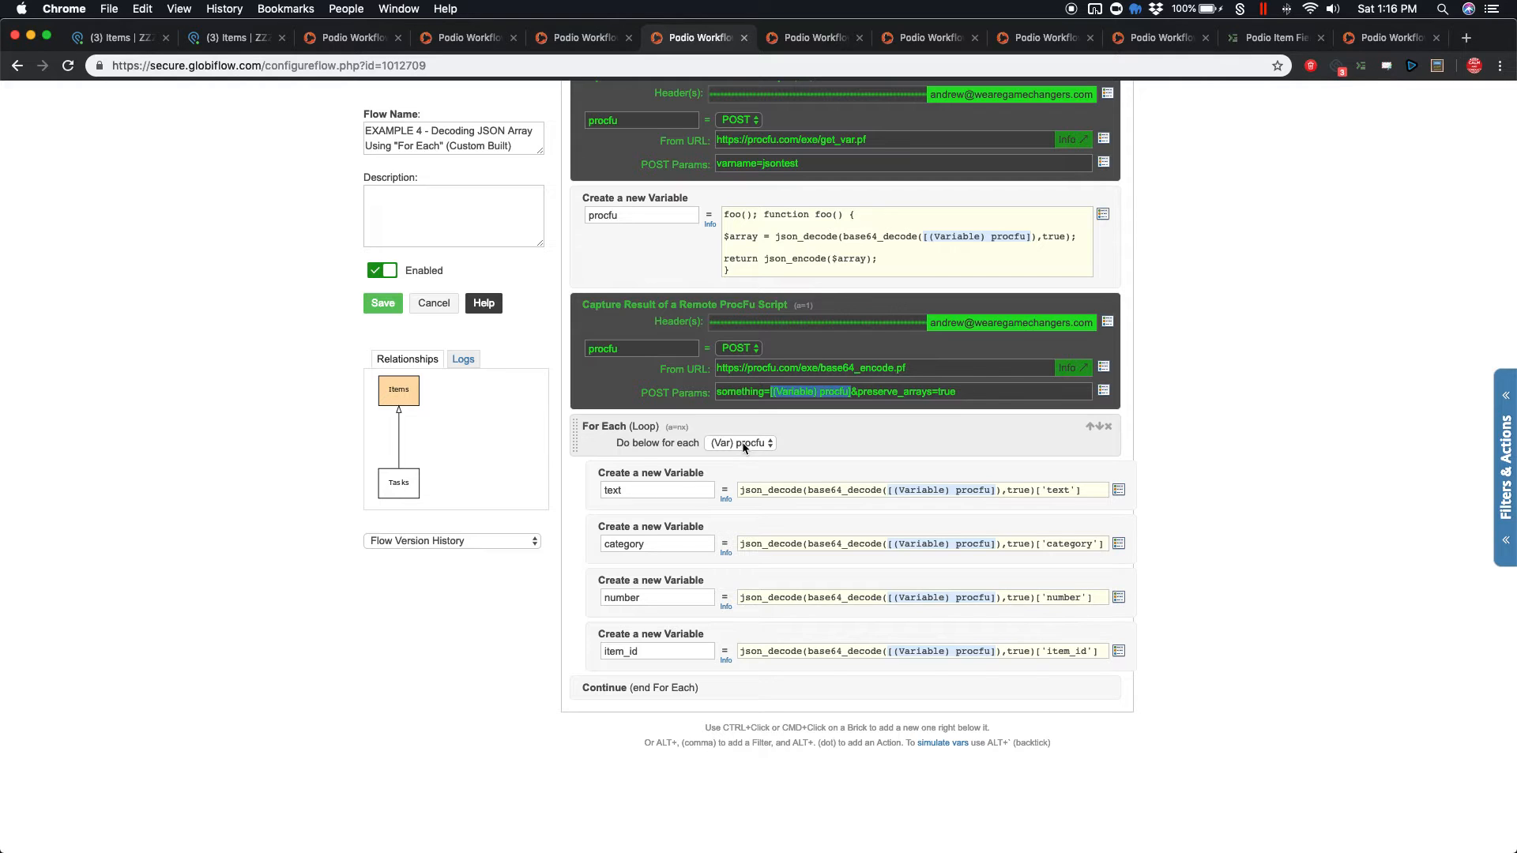
Simulate the variables of the EXAMPLE 4 decoding flow and review the text, category, number and item_id results for each loop pass
scroll(837, 632, "up", 2)
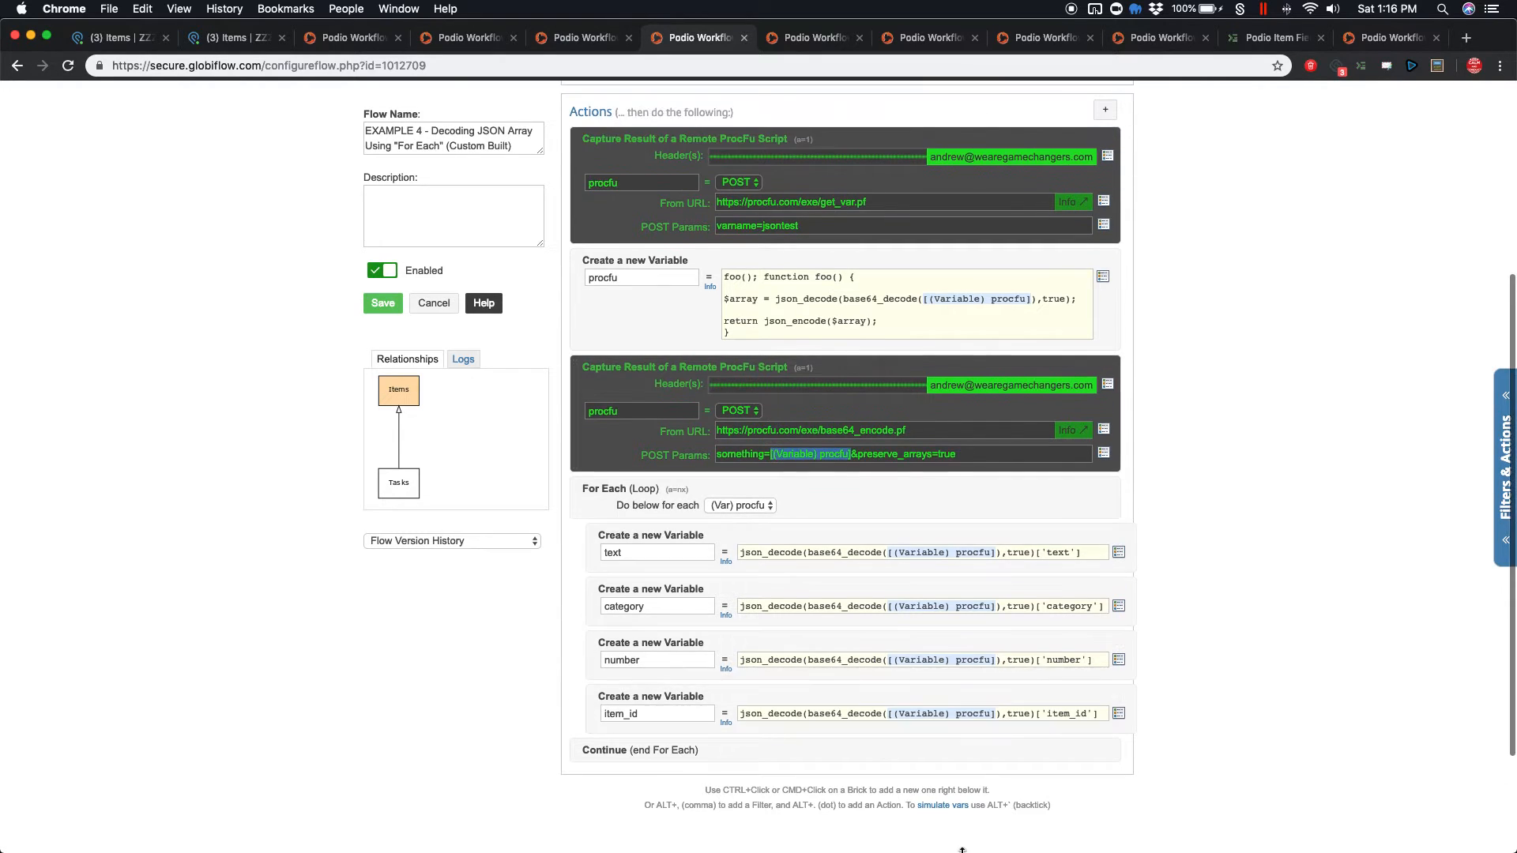
left_click(942, 805)
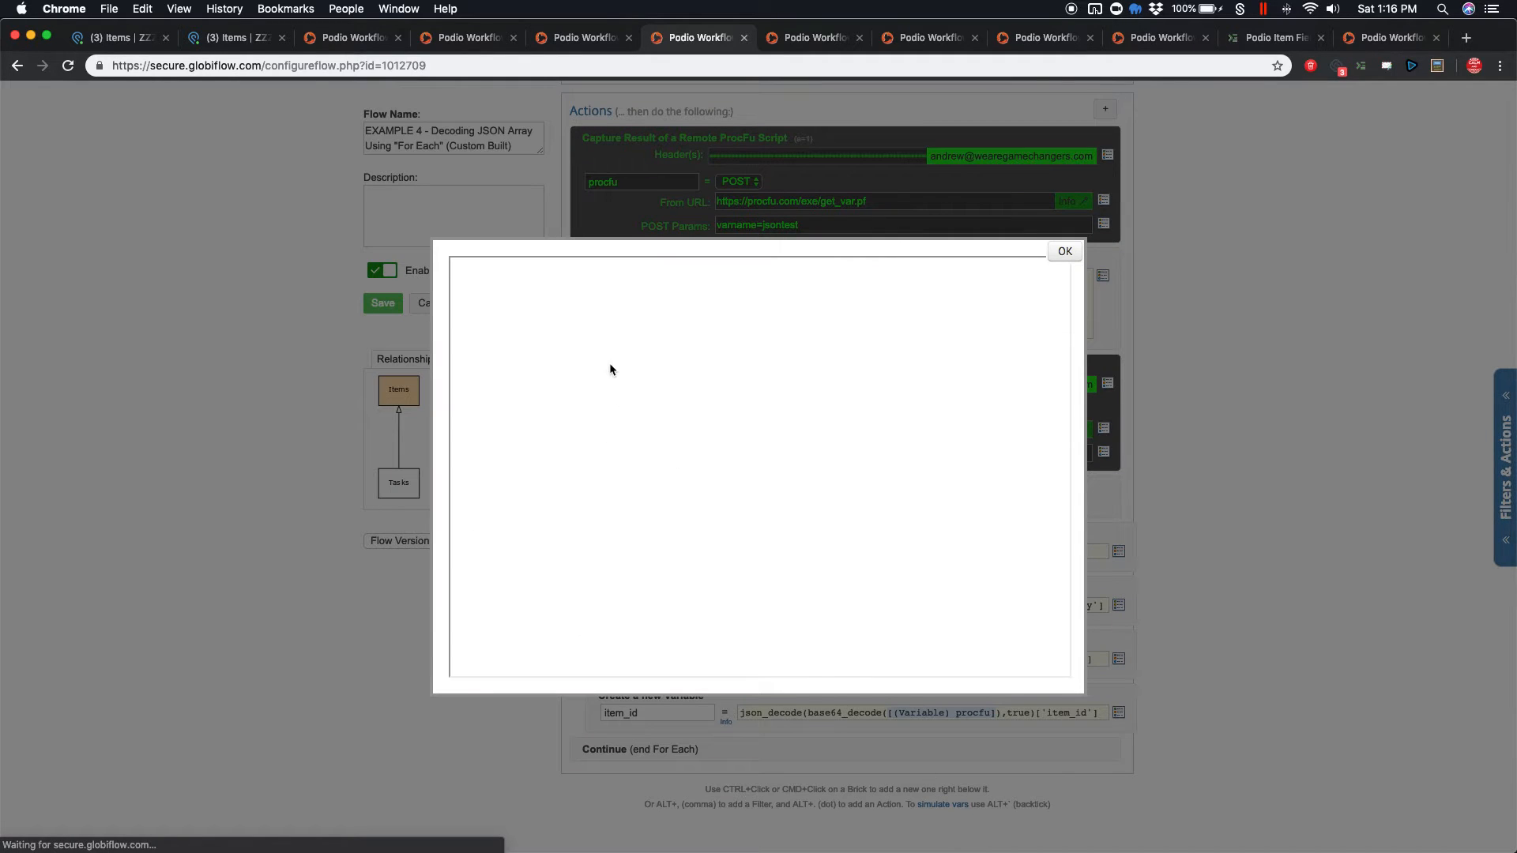
left_click(553, 366)
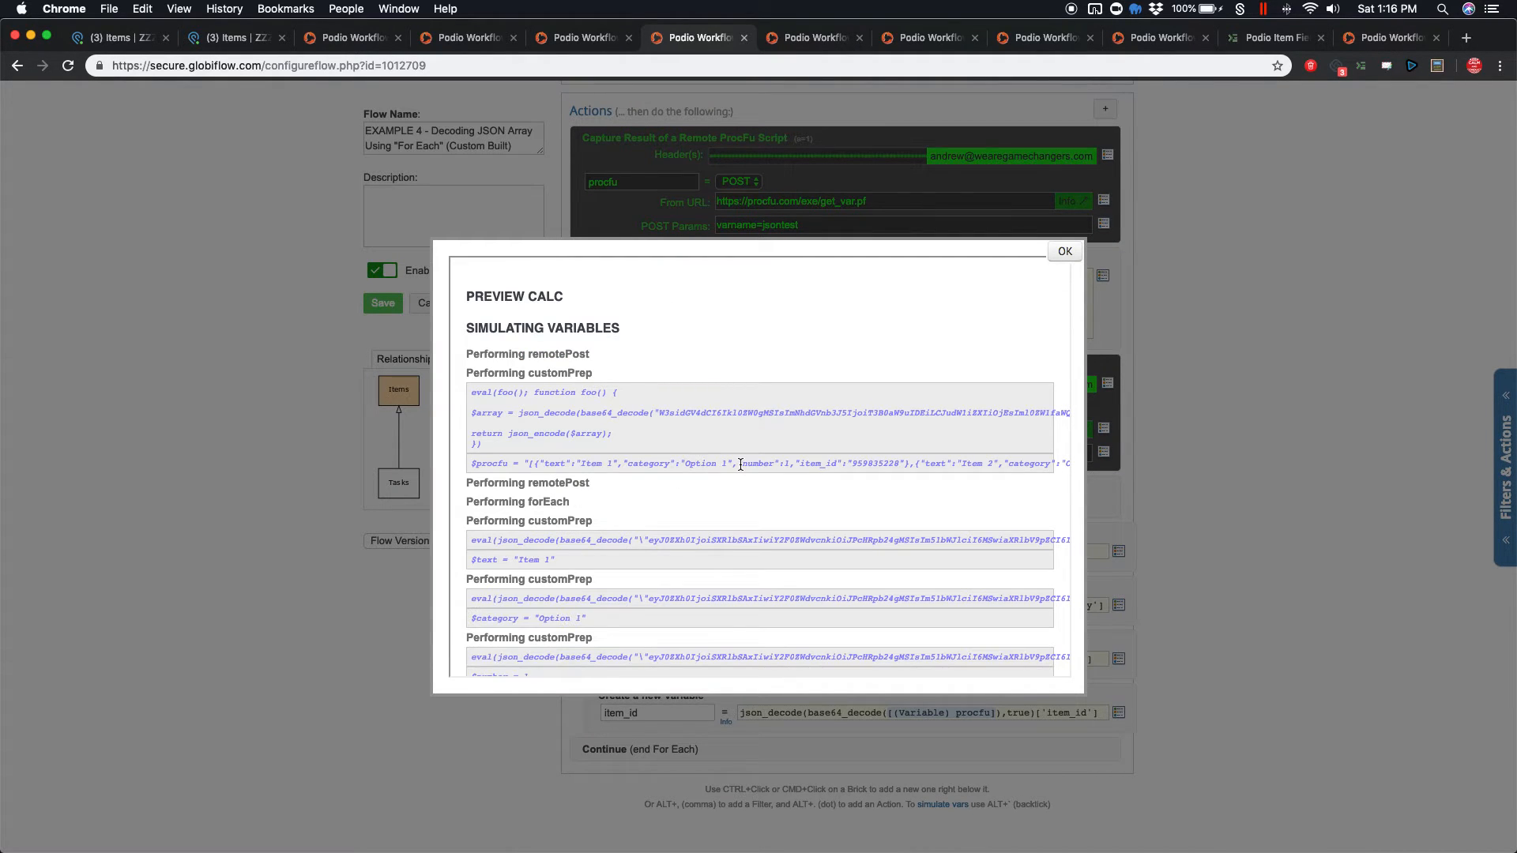
scroll(737, 462, "down", 3)
scroll(738, 465, "down", 2)
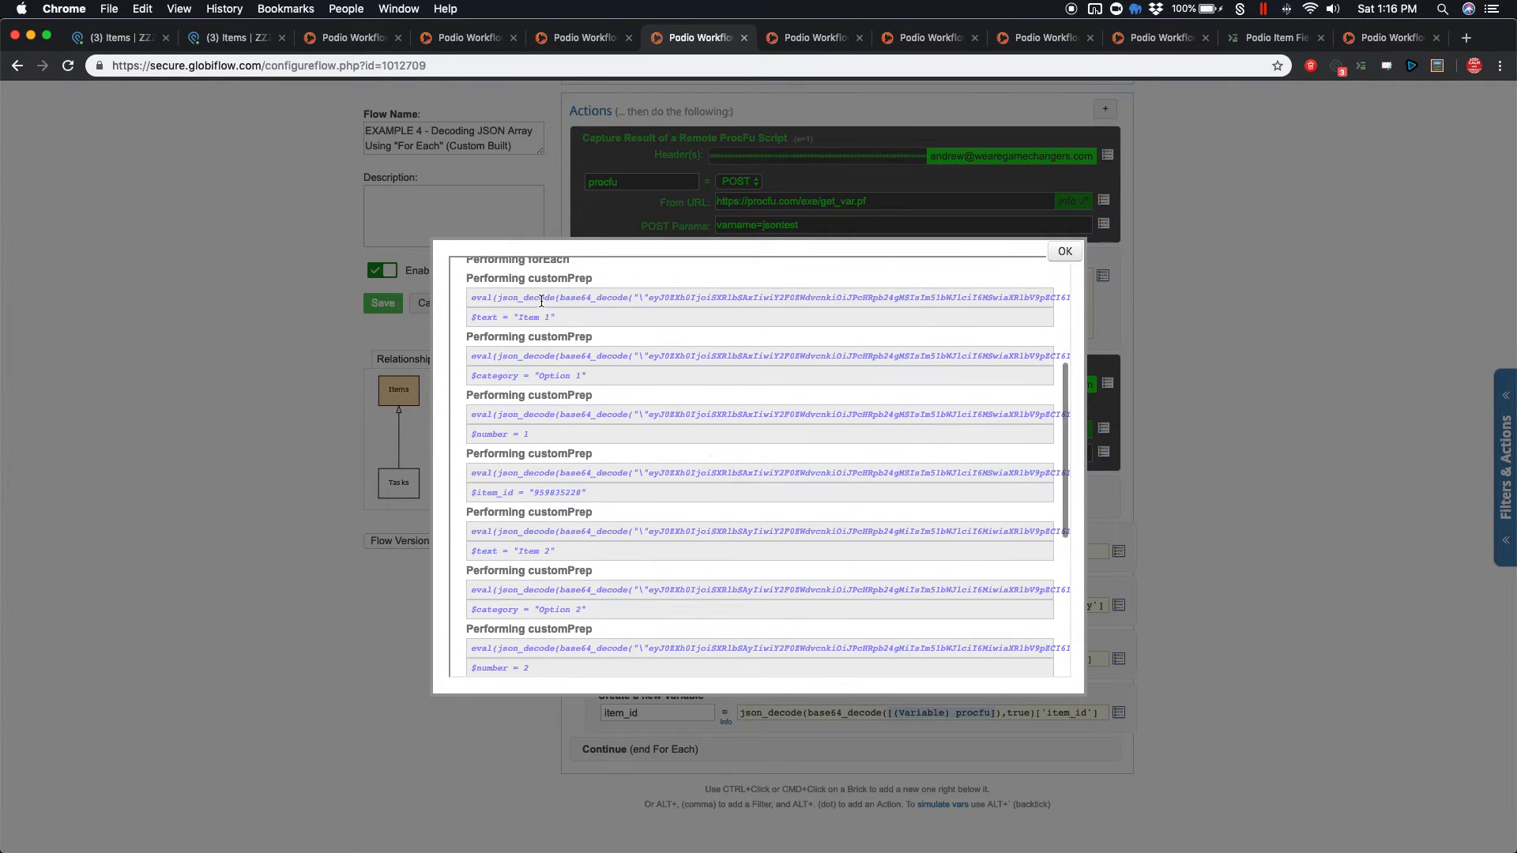
scroll(536, 301, "up", 3)
scroll(545, 312, "up", 3)
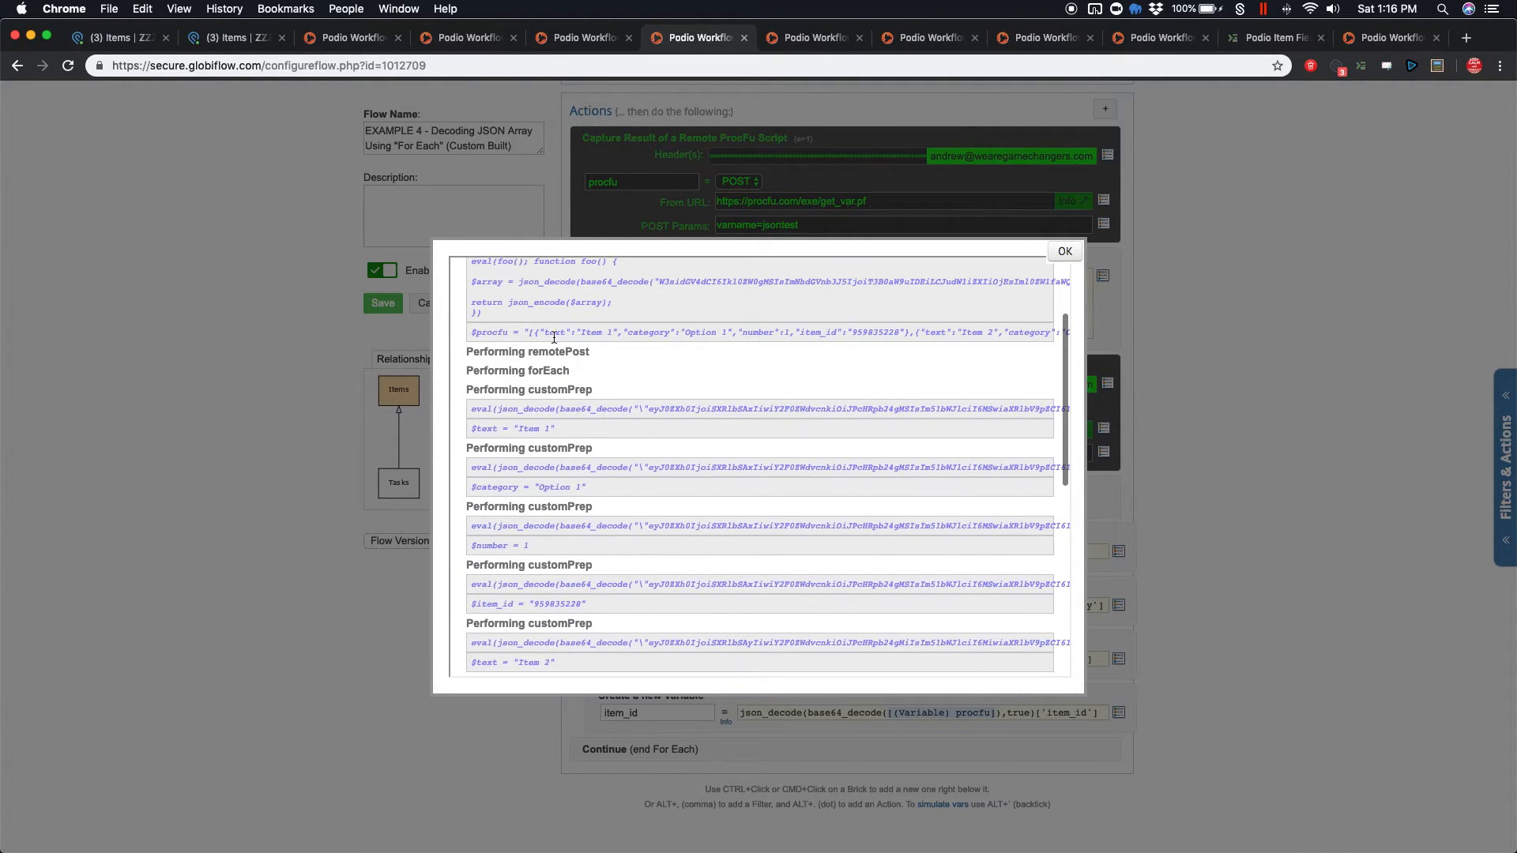
Examine the full $procfu JSON string to its end and compare it with the forEach results
scroll(576, 338, "right", 3)
scroll(766, 318, "right", 5)
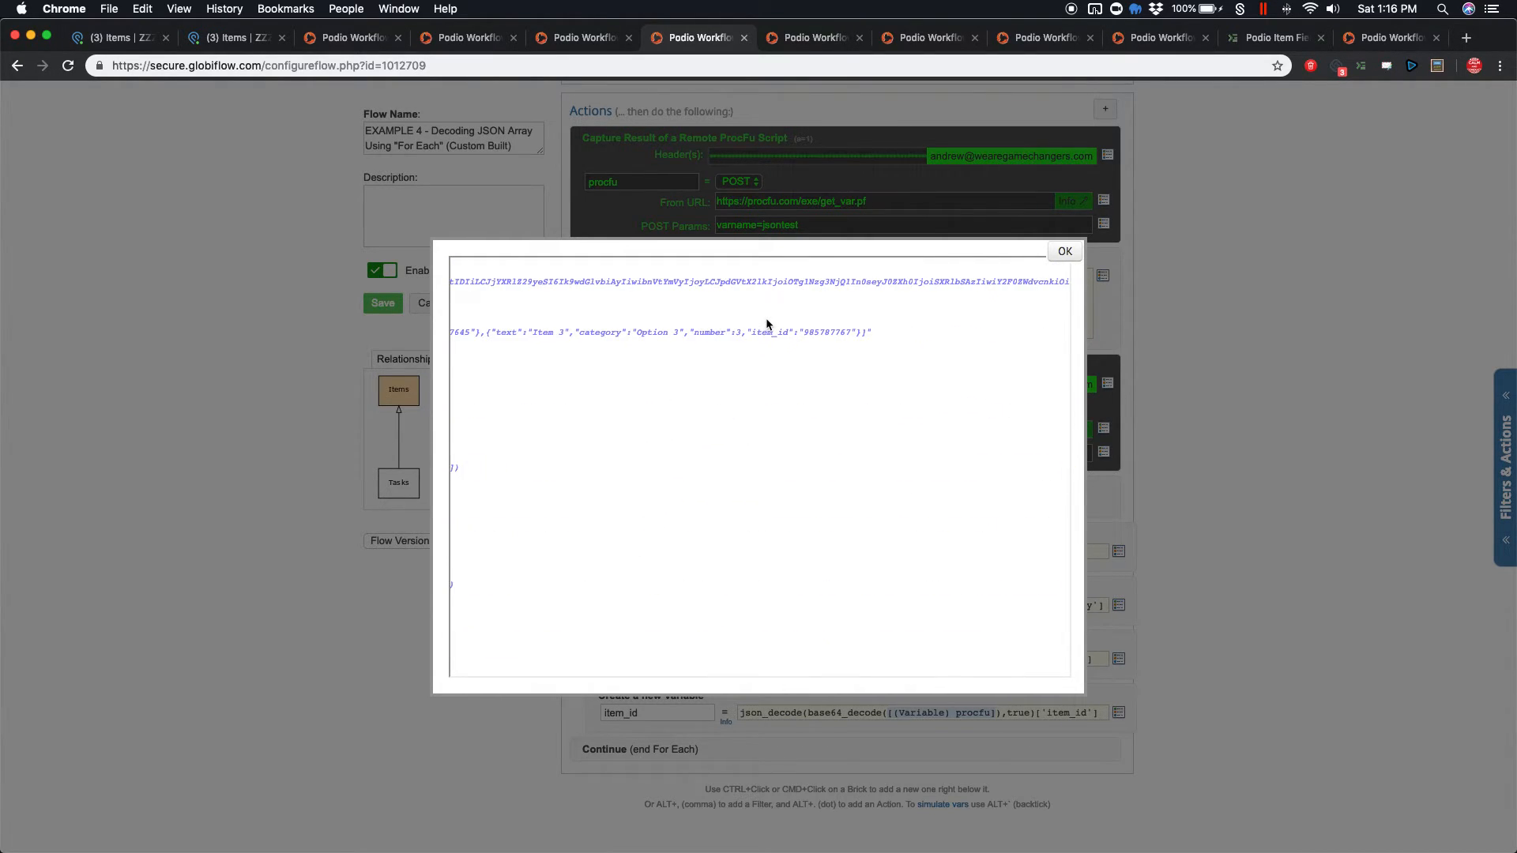
scroll(765, 317, "left", 5)
scroll(765, 317, "down", 2)
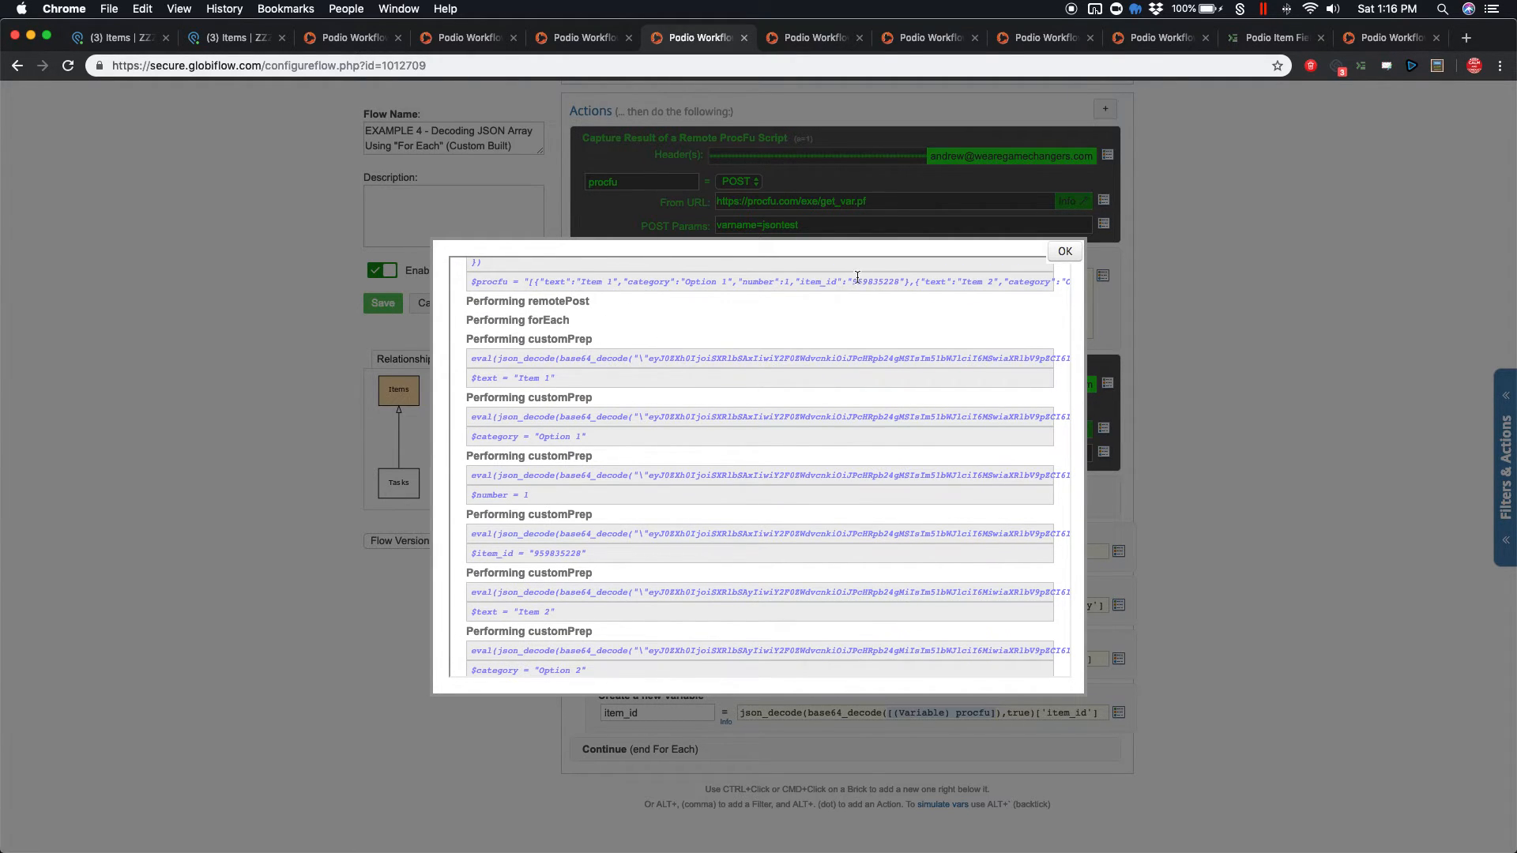
scroll(589, 346, "down", 1)
scroll(588, 346, "up", 3)
Highlight the Item 1 and Item 2 objects in the $procfu output, and select the whole array between its outer square brackets
left_click(532, 320)
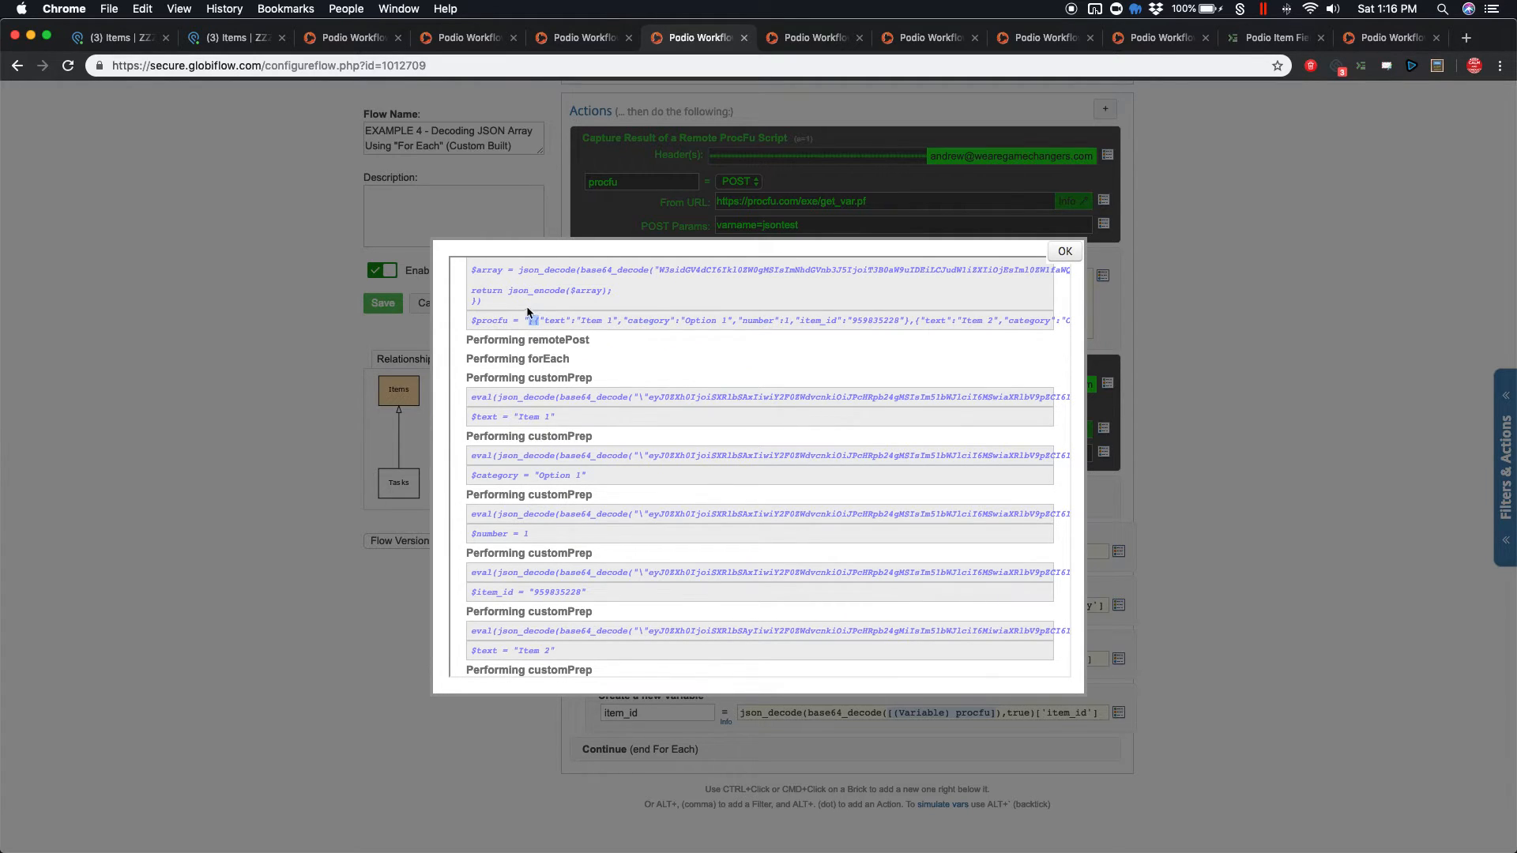
left_click_drag(908, 320, 536, 320)
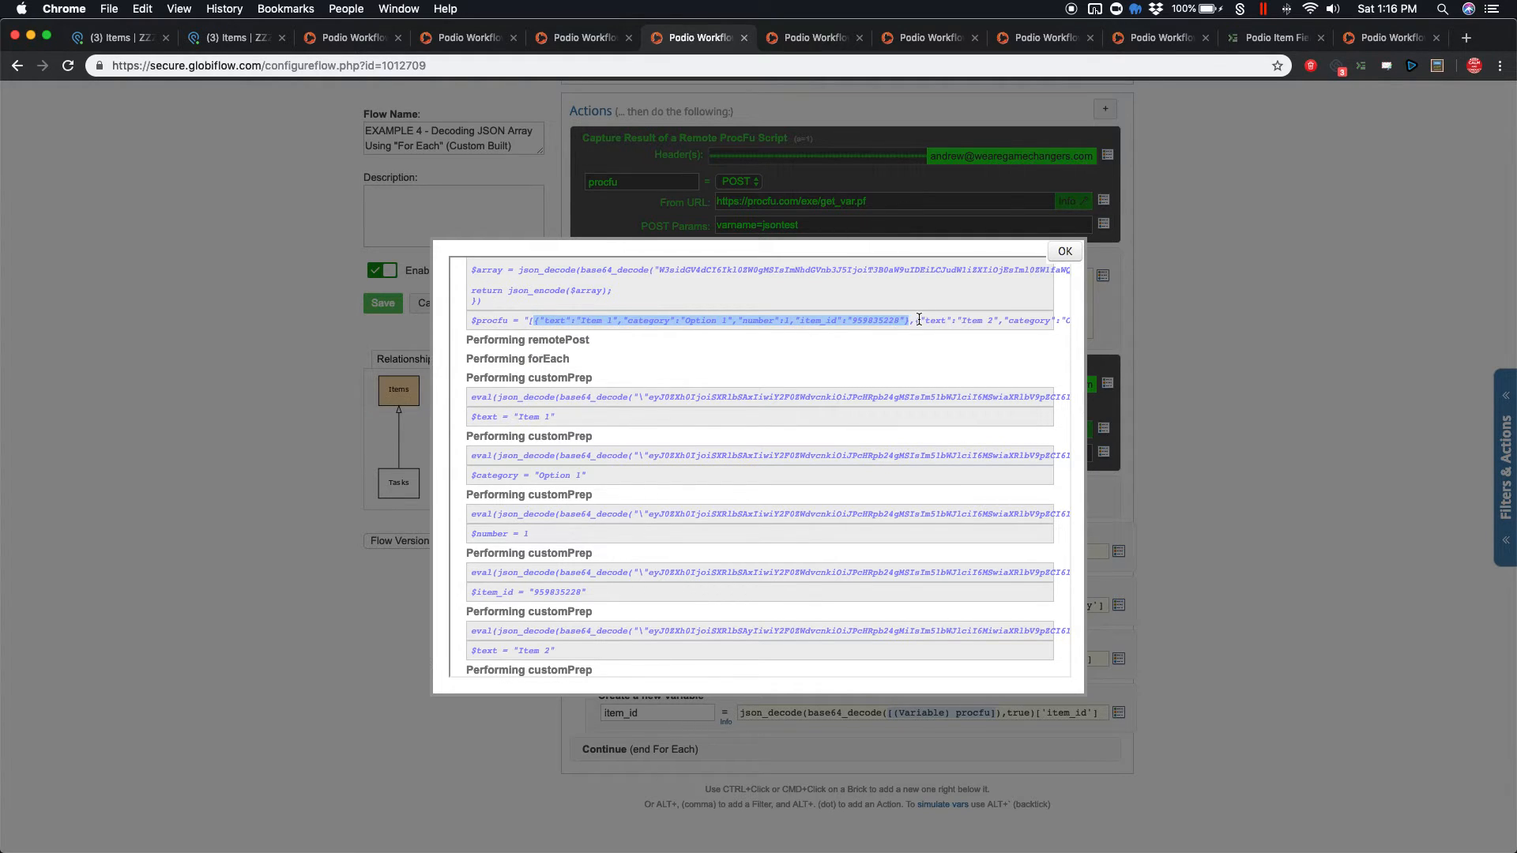
scroll(916, 316, "right", 5)
left_click_drag(680, 320, 1035, 320)
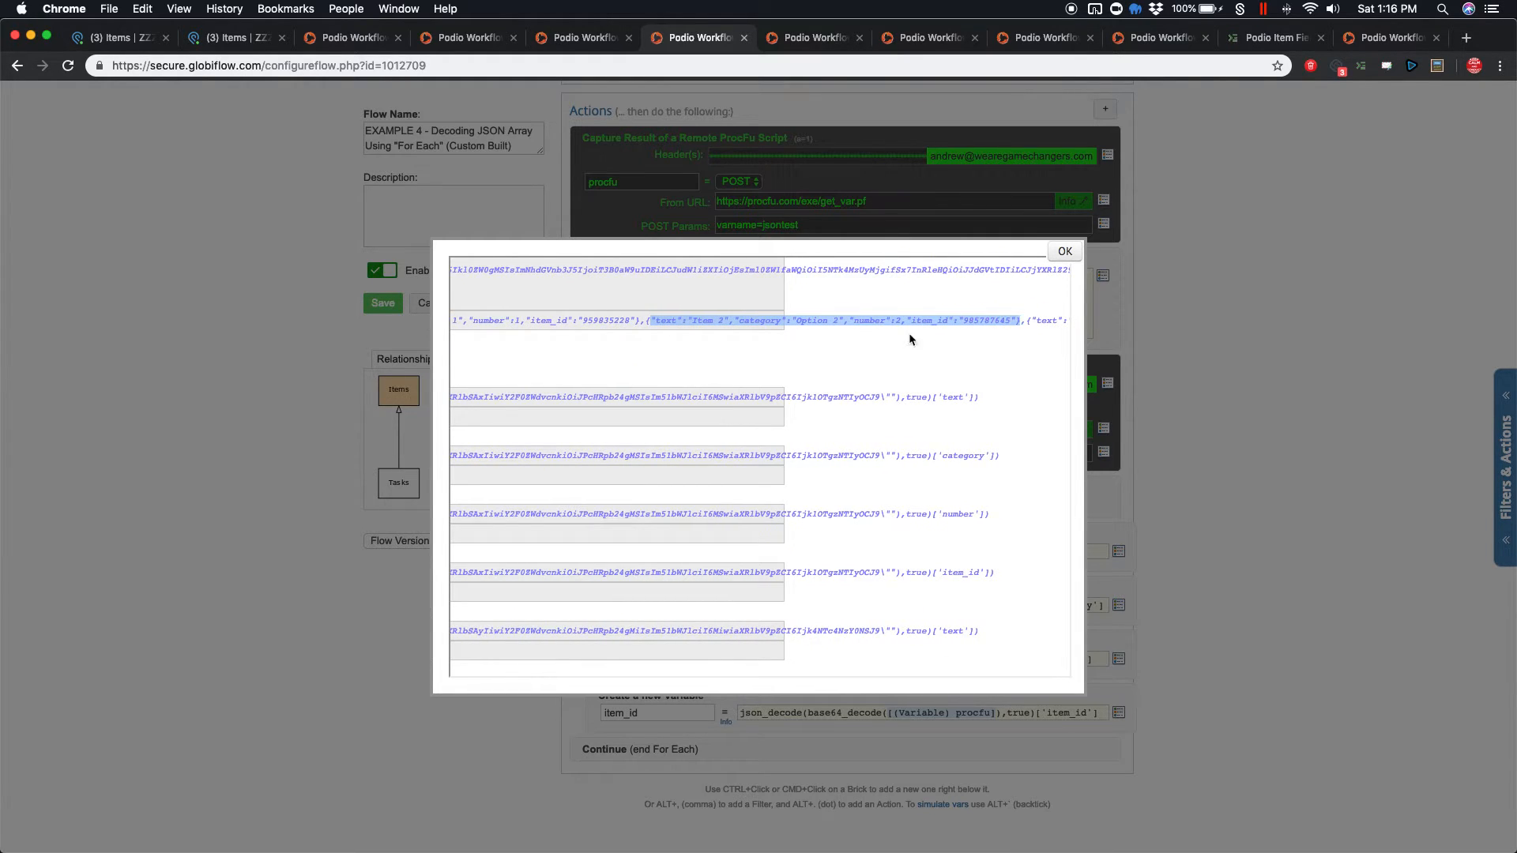
left_click(652, 320)
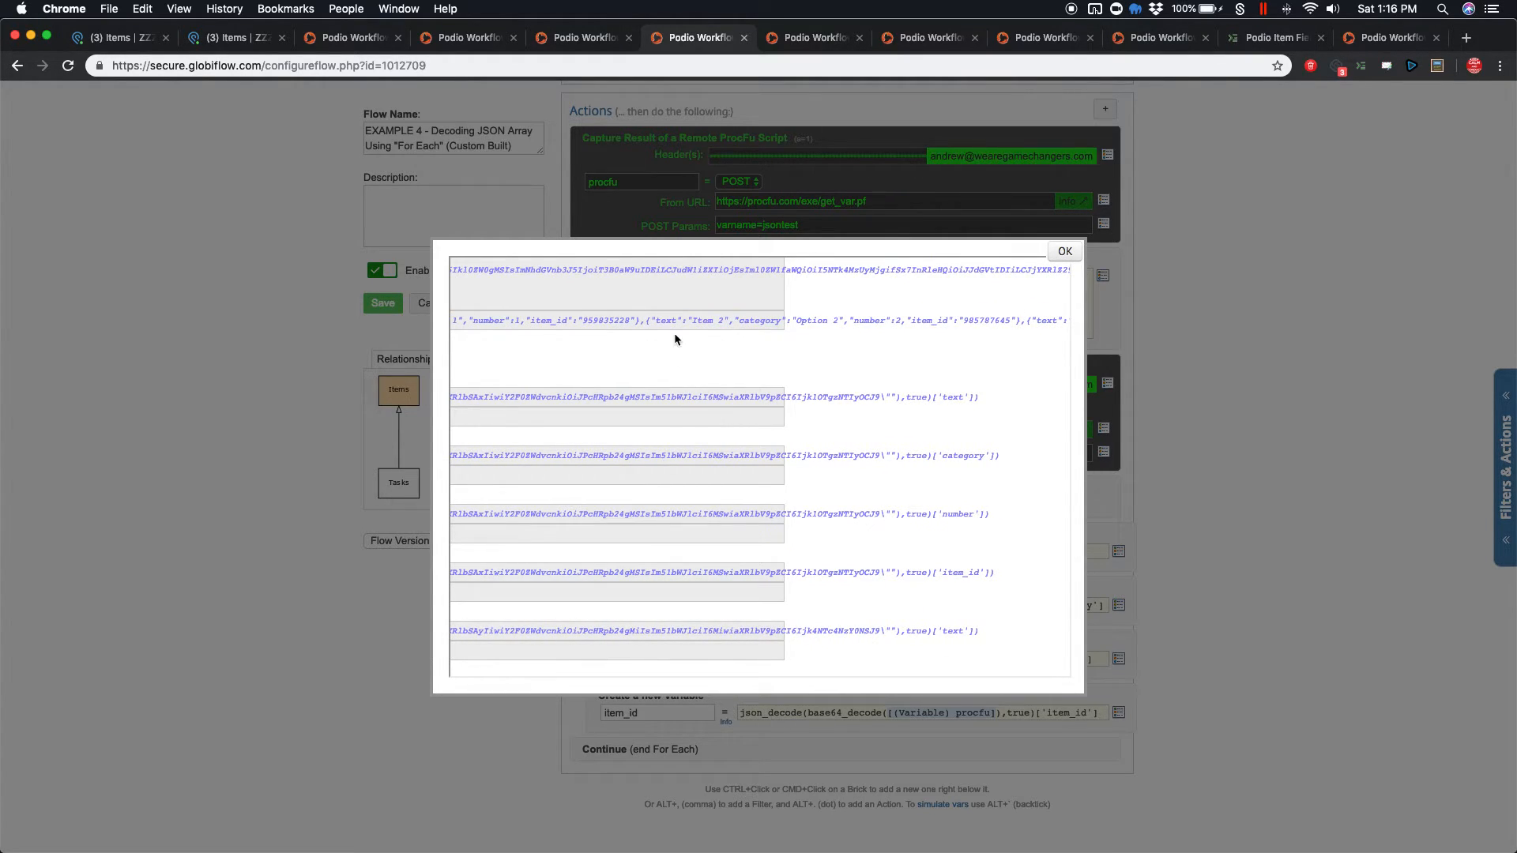
scroll(637, 348, "left", 5)
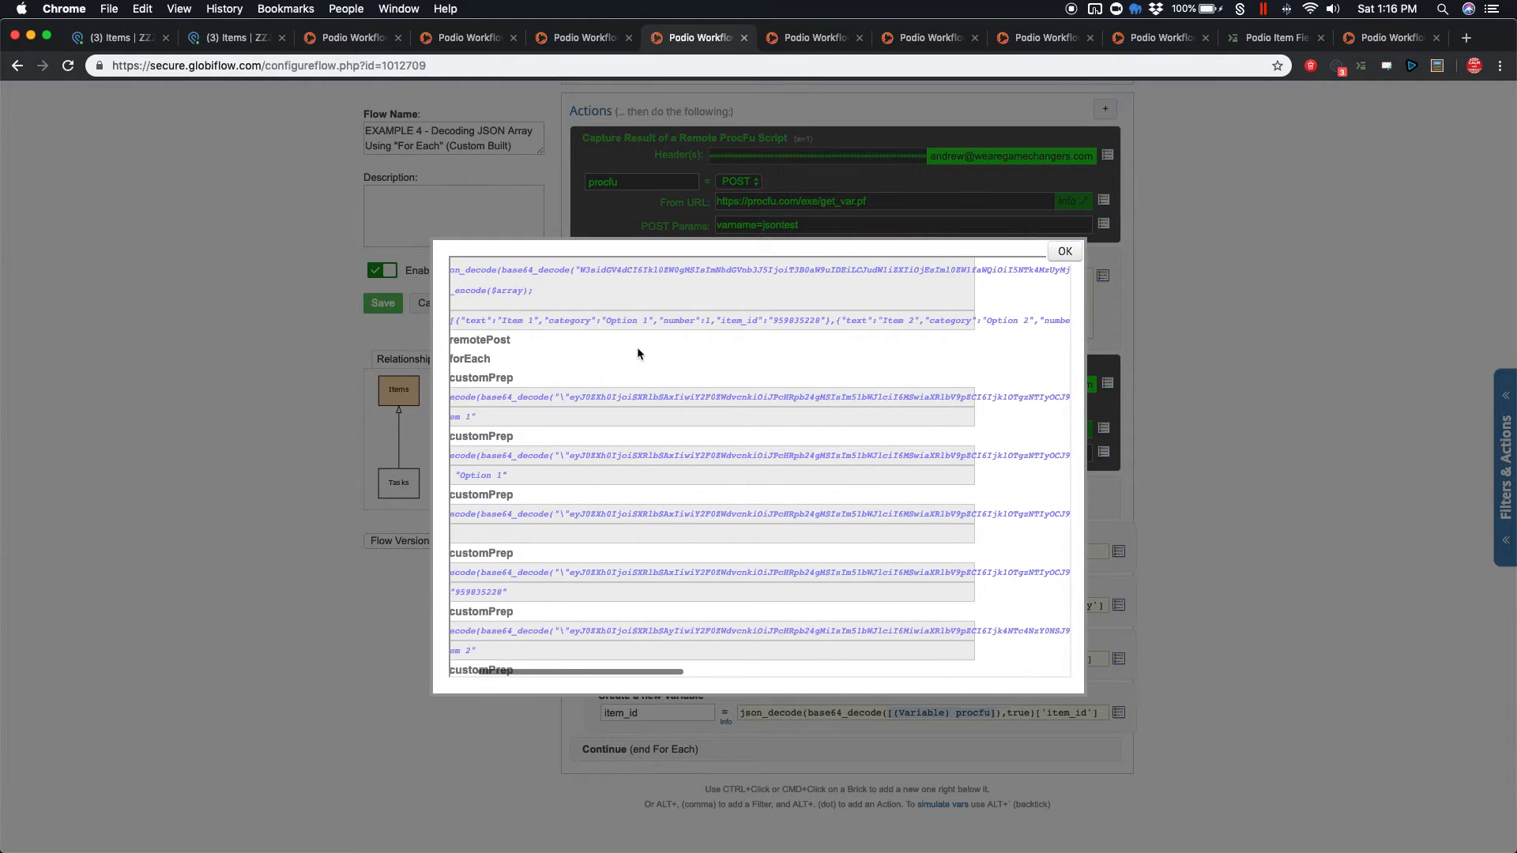
left_click(526, 322)
left_click_drag(526, 322, 756, 340)
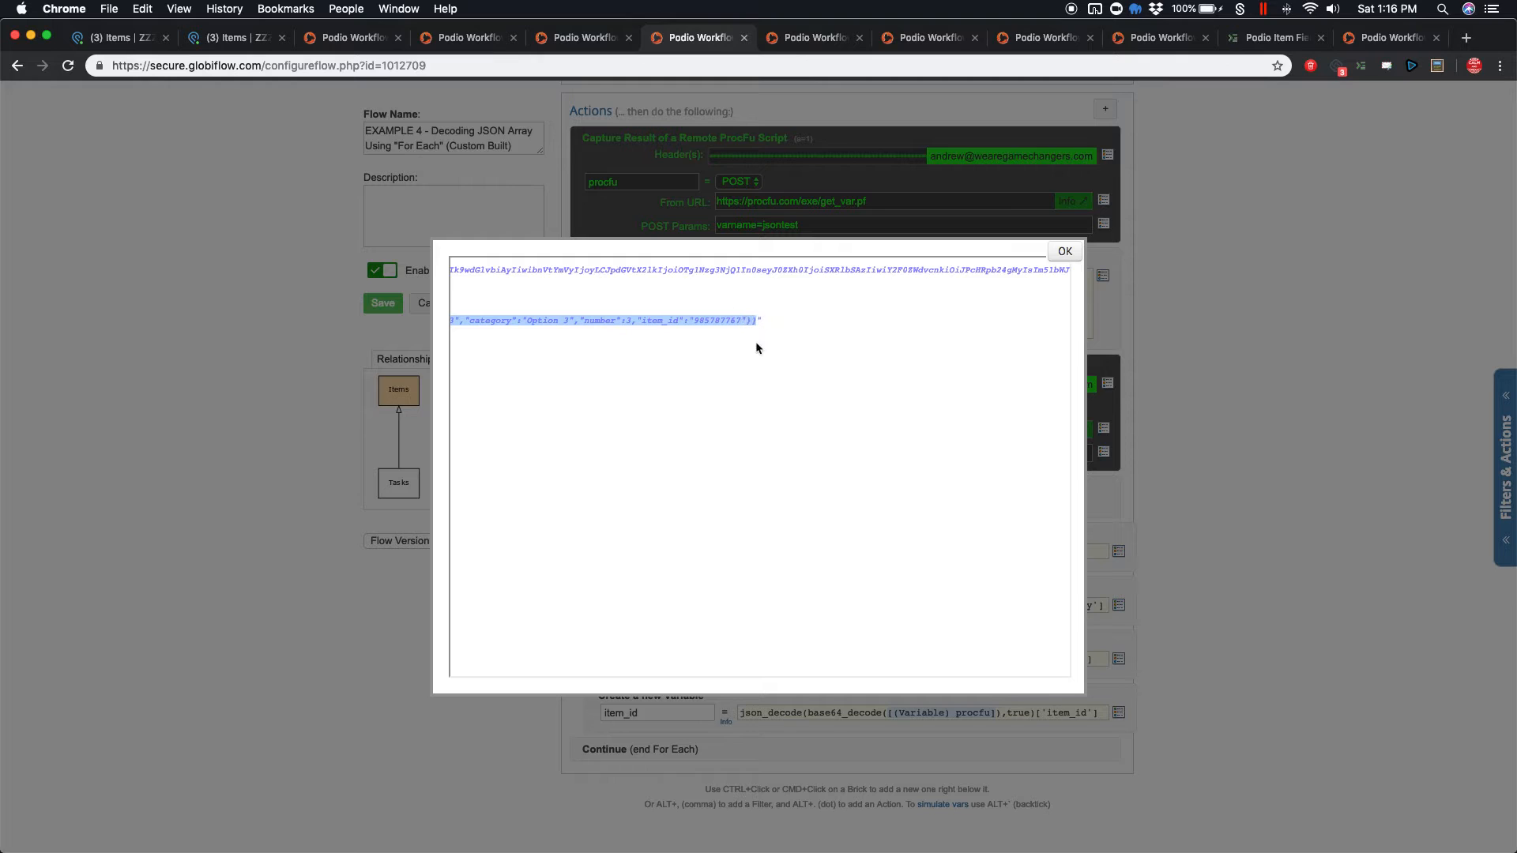
Open jsonviewer.stack.hu in a new tab, paste the copied three-item JSON array and format it
left_click(1466, 38)
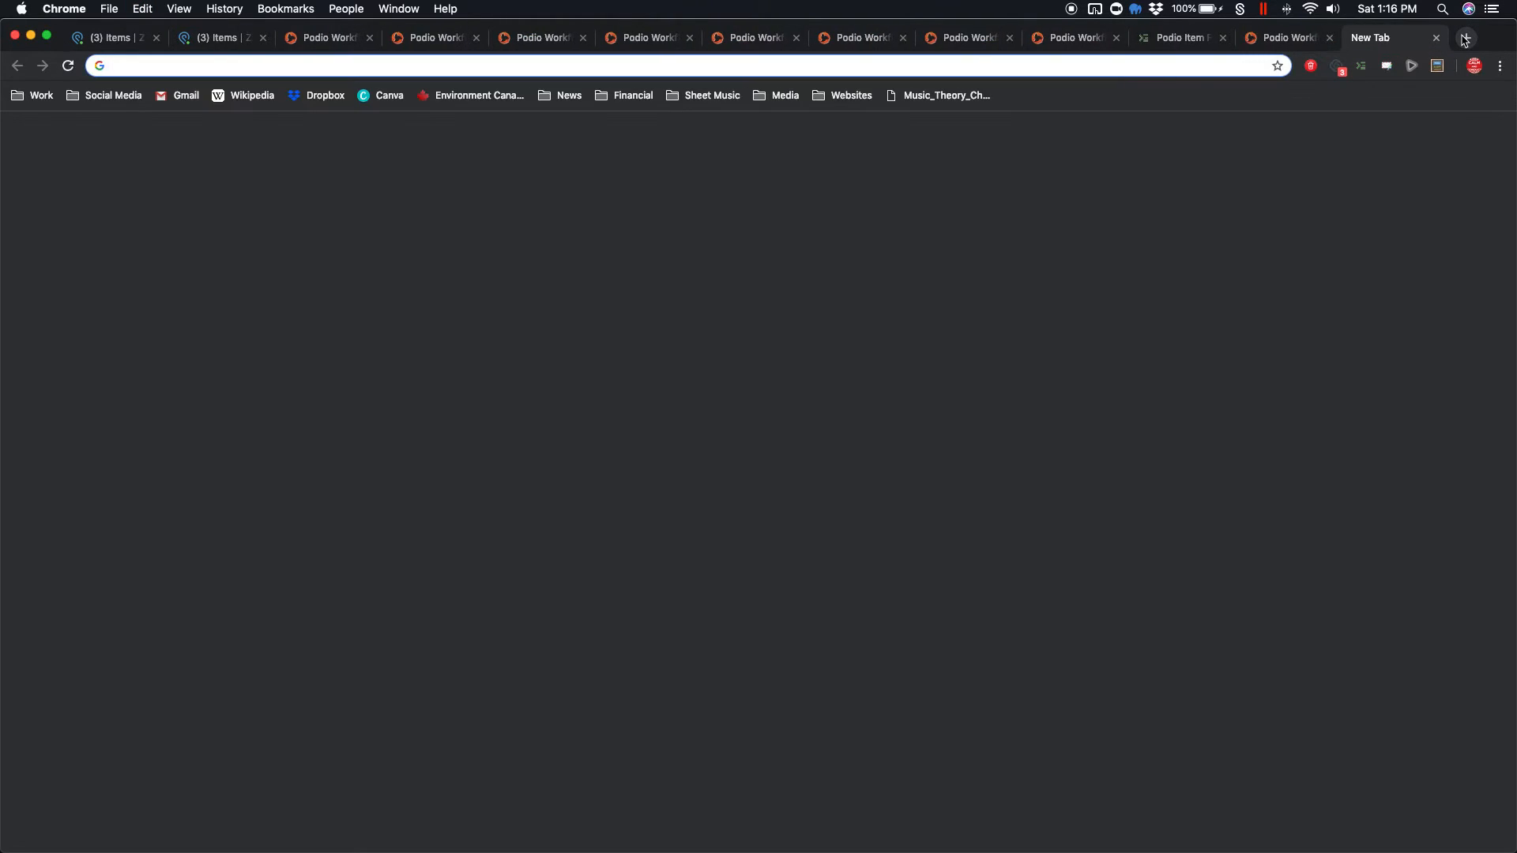
type("jsonviewer.stack.hu")
key("Return")
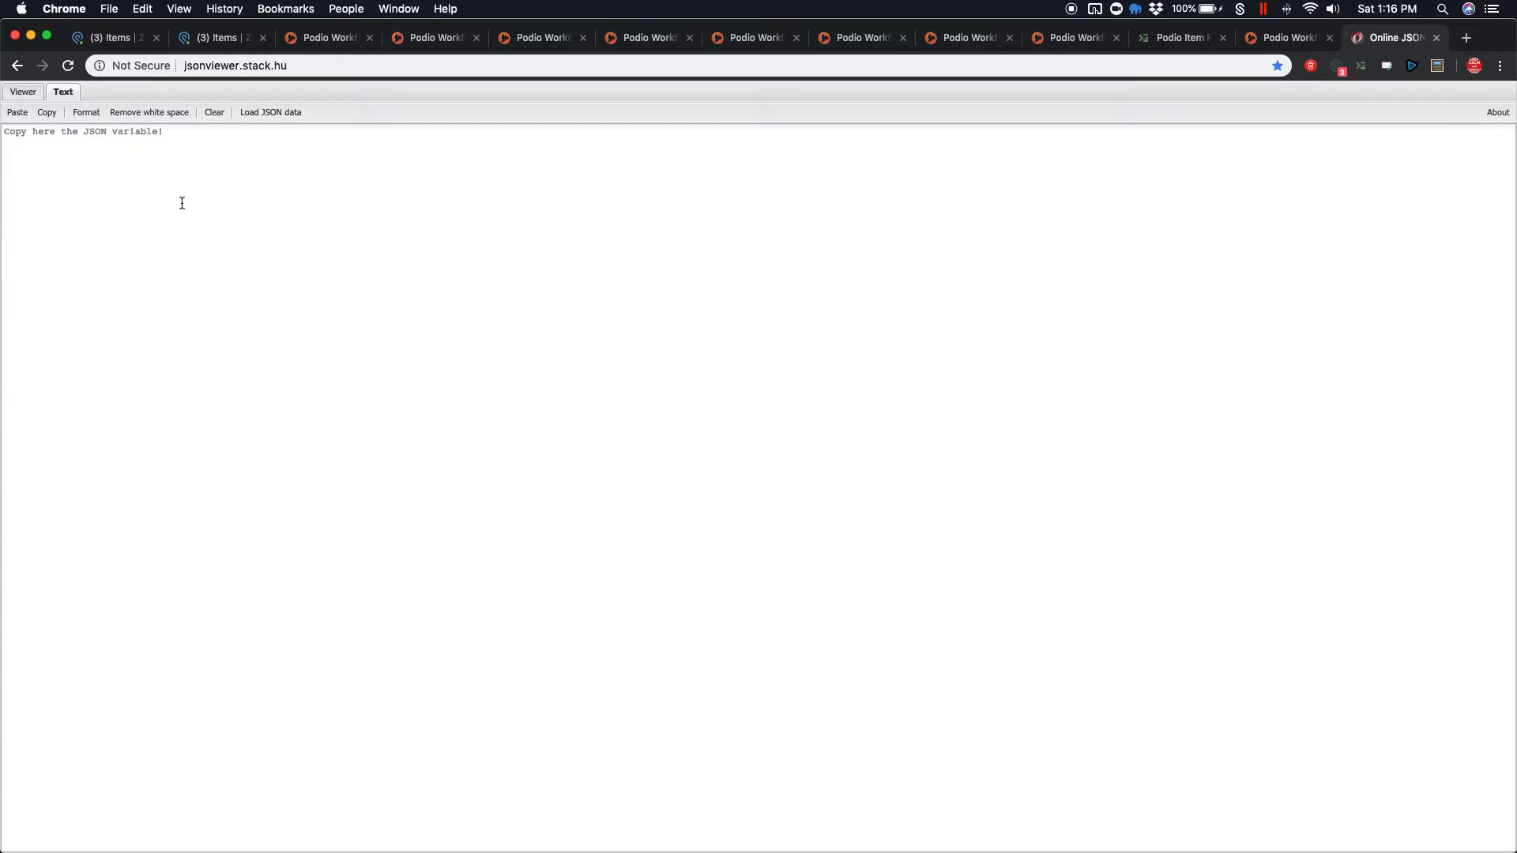
left_click(164, 203)
type("[{\"text\":\"Item 1\",\"category\":\"Option 1\",\"number\":1,\"item_id\":\"959835228\"},{\"text\":\"Item 2\",\"category\":\"Option 2\",\"number\":2,\"item_id\":\"985787645\"},{\"text\":\"Item 3\",\"category\":\"Option 3\",\"number\":3,\"item_id\":\"985787767\"}]")
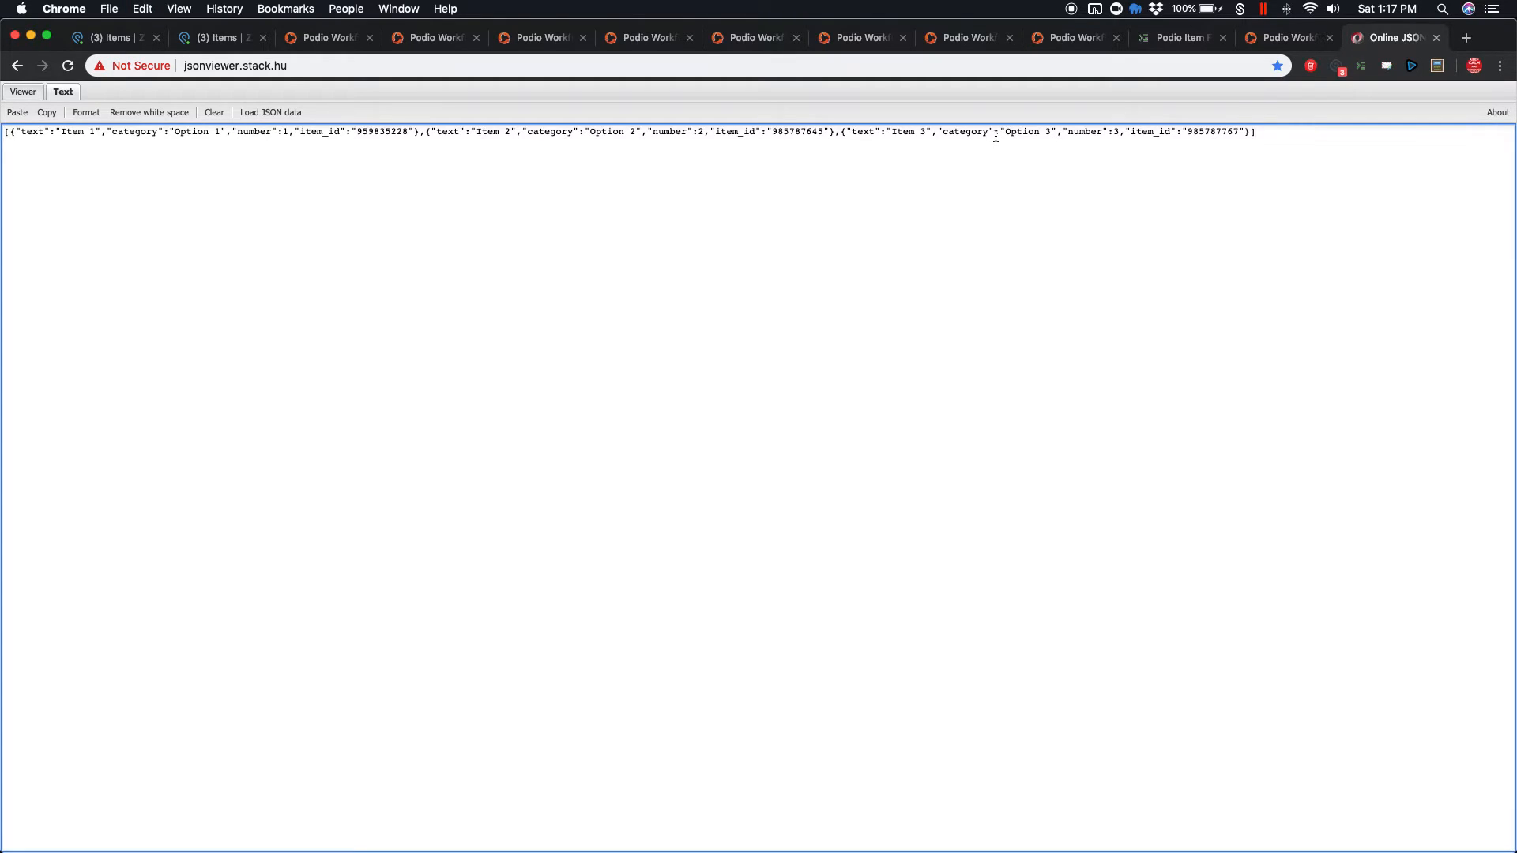
left_click(86, 112)
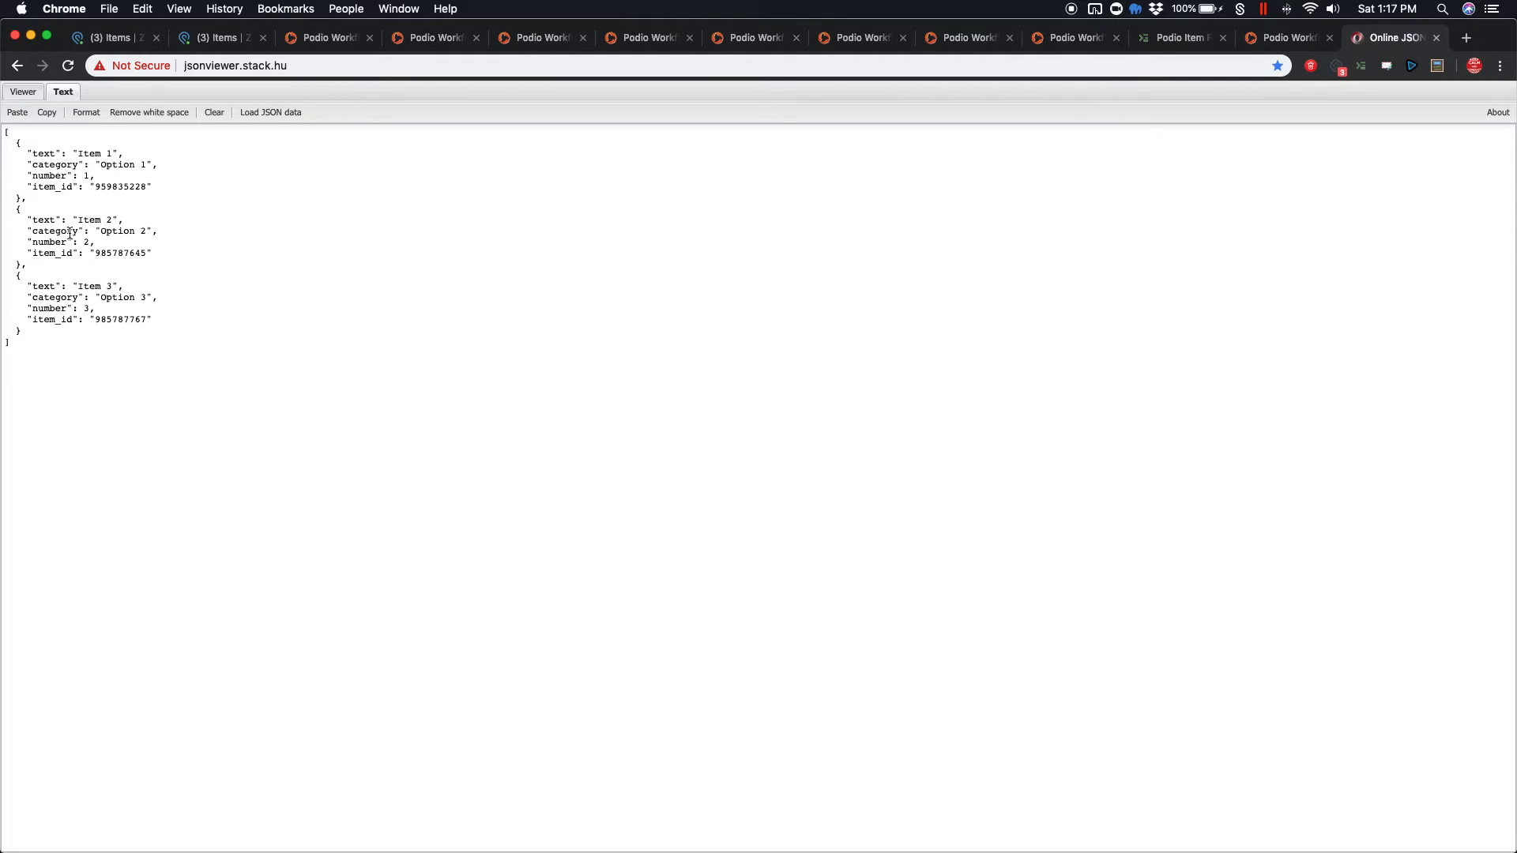
Examine the array as a tree with objects 0, 1 and 2 expanded, and highlight the site's address
left_click(23, 92)
left_click(20, 124)
left_click(20, 196)
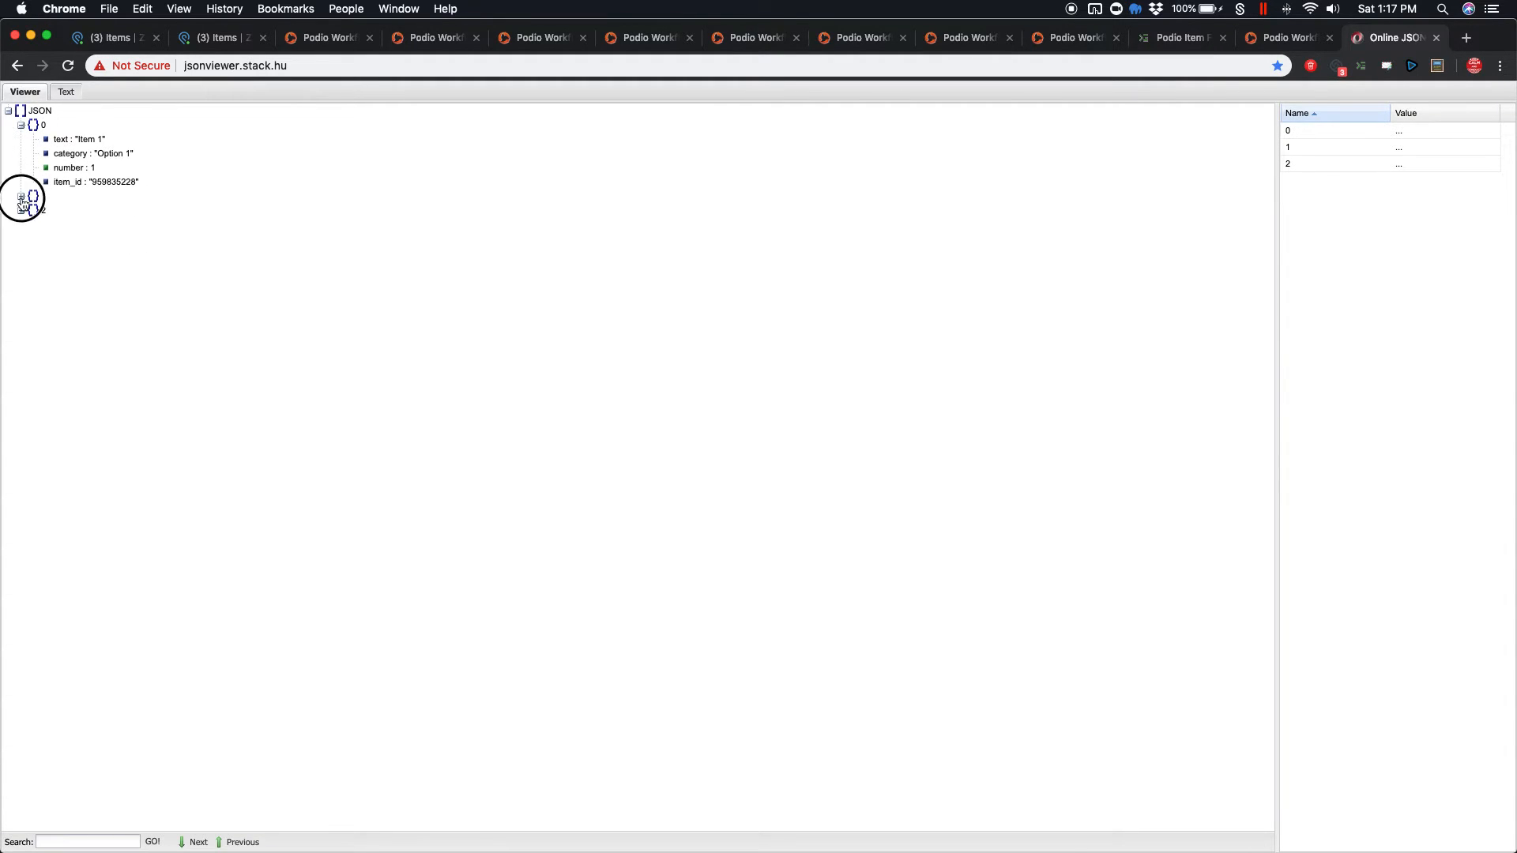
left_click(21, 267)
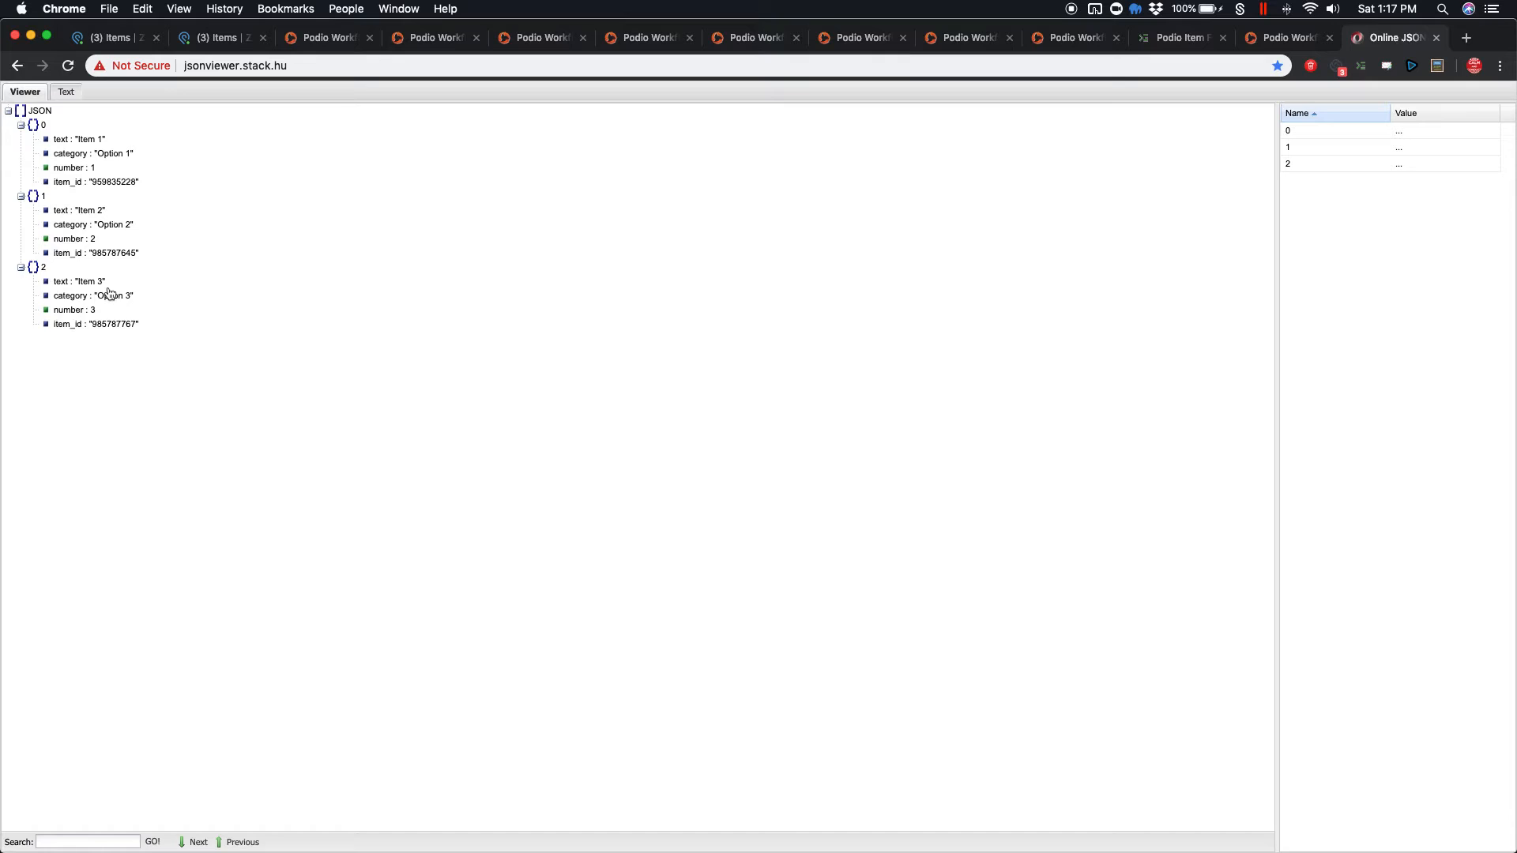
left_click(332, 66)
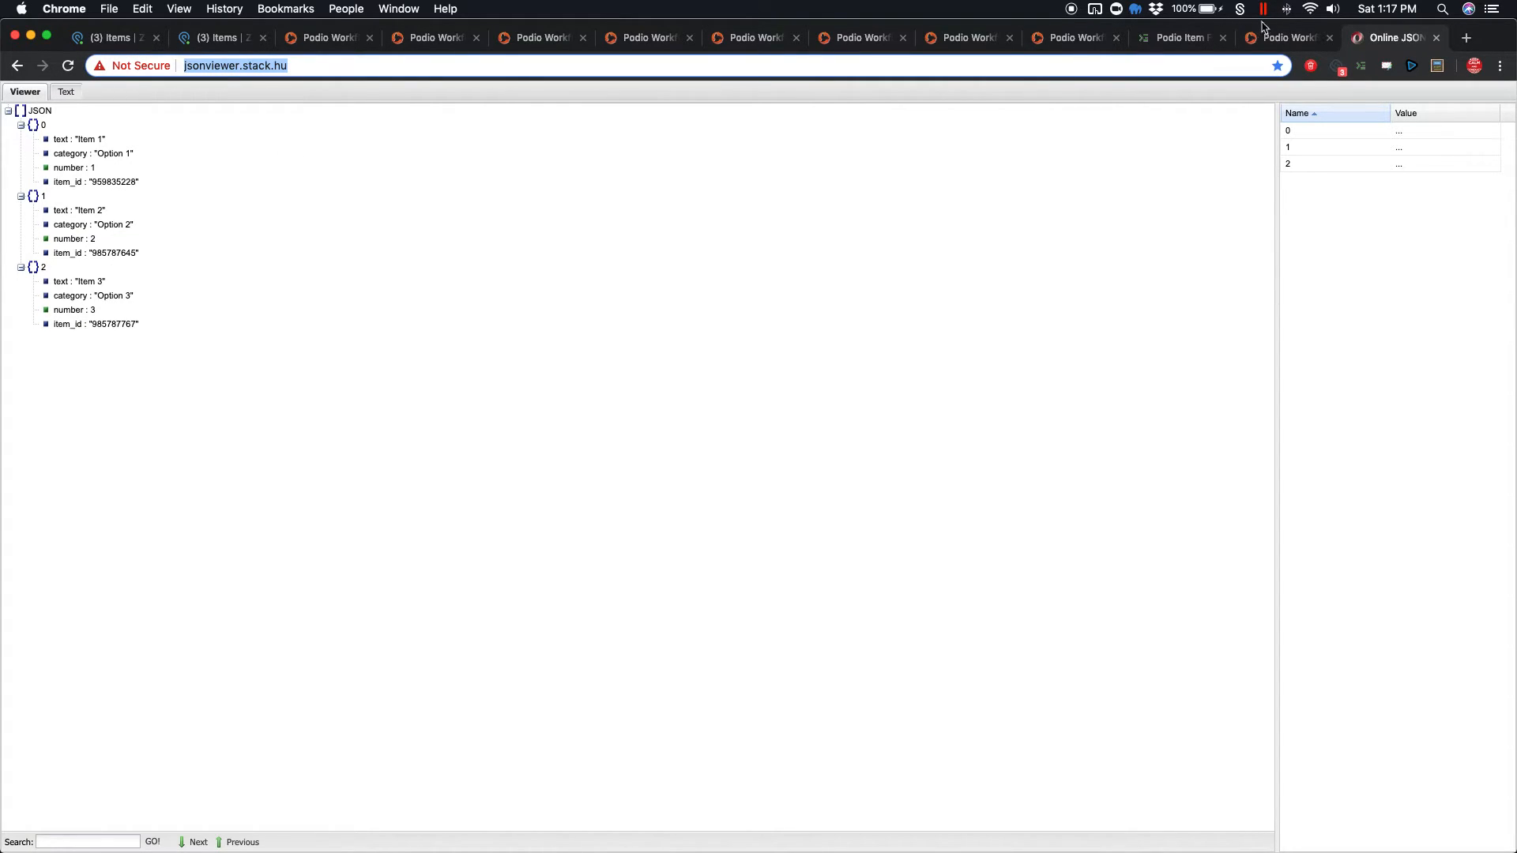
Return to the EXAMPLE 4 simulation results, review every forEach pass down to Item 3, and close them
left_click(862, 41)
left_click(964, 41)
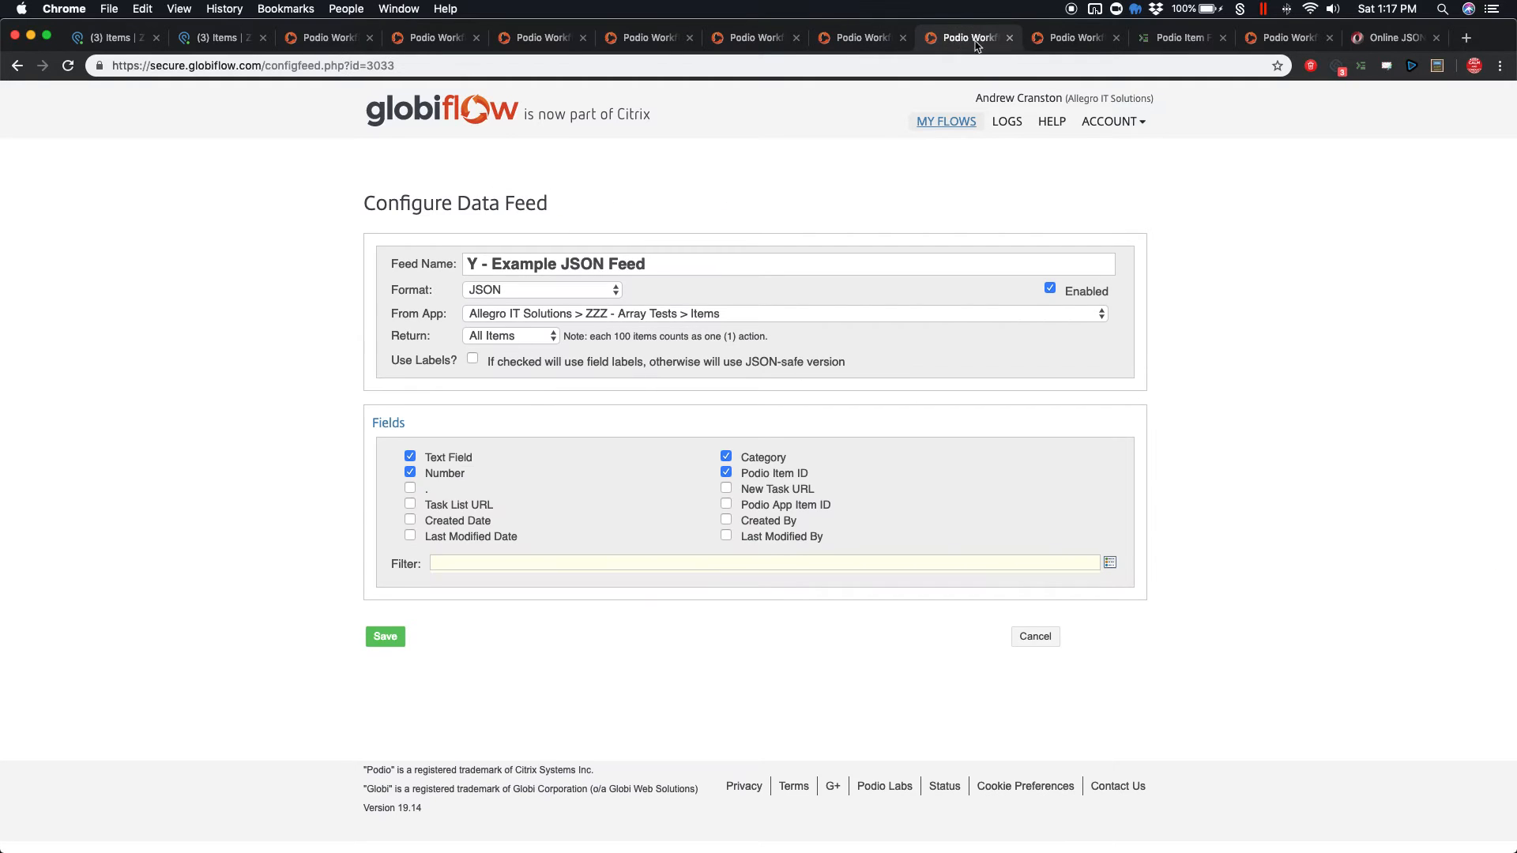
left_click(859, 41)
left_click(751, 41)
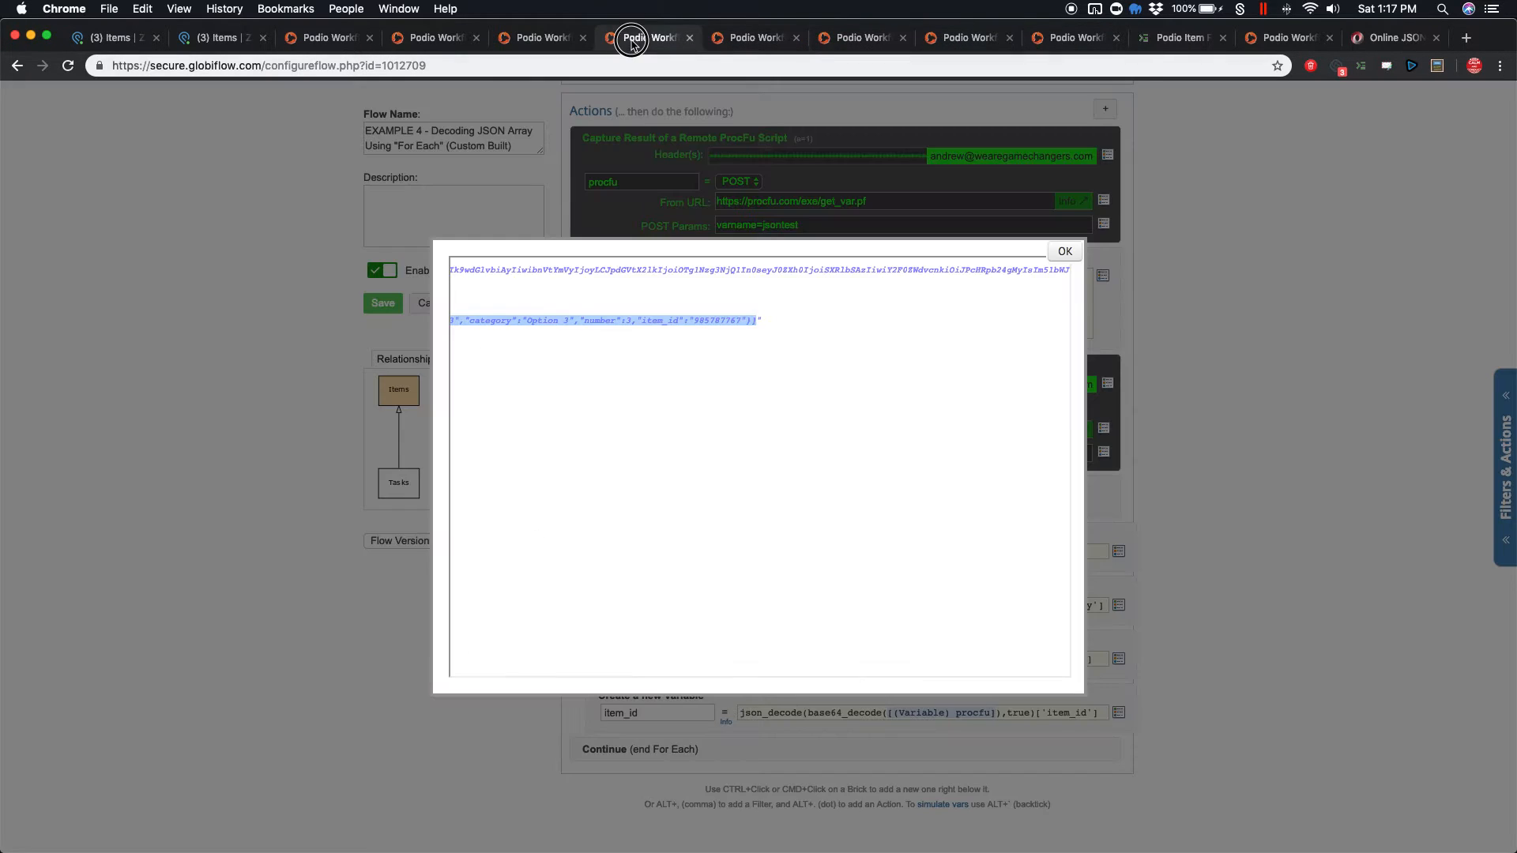
left_click(640, 40)
scroll(668, 332, "right", 5)
scroll(669, 329, "left", 10)
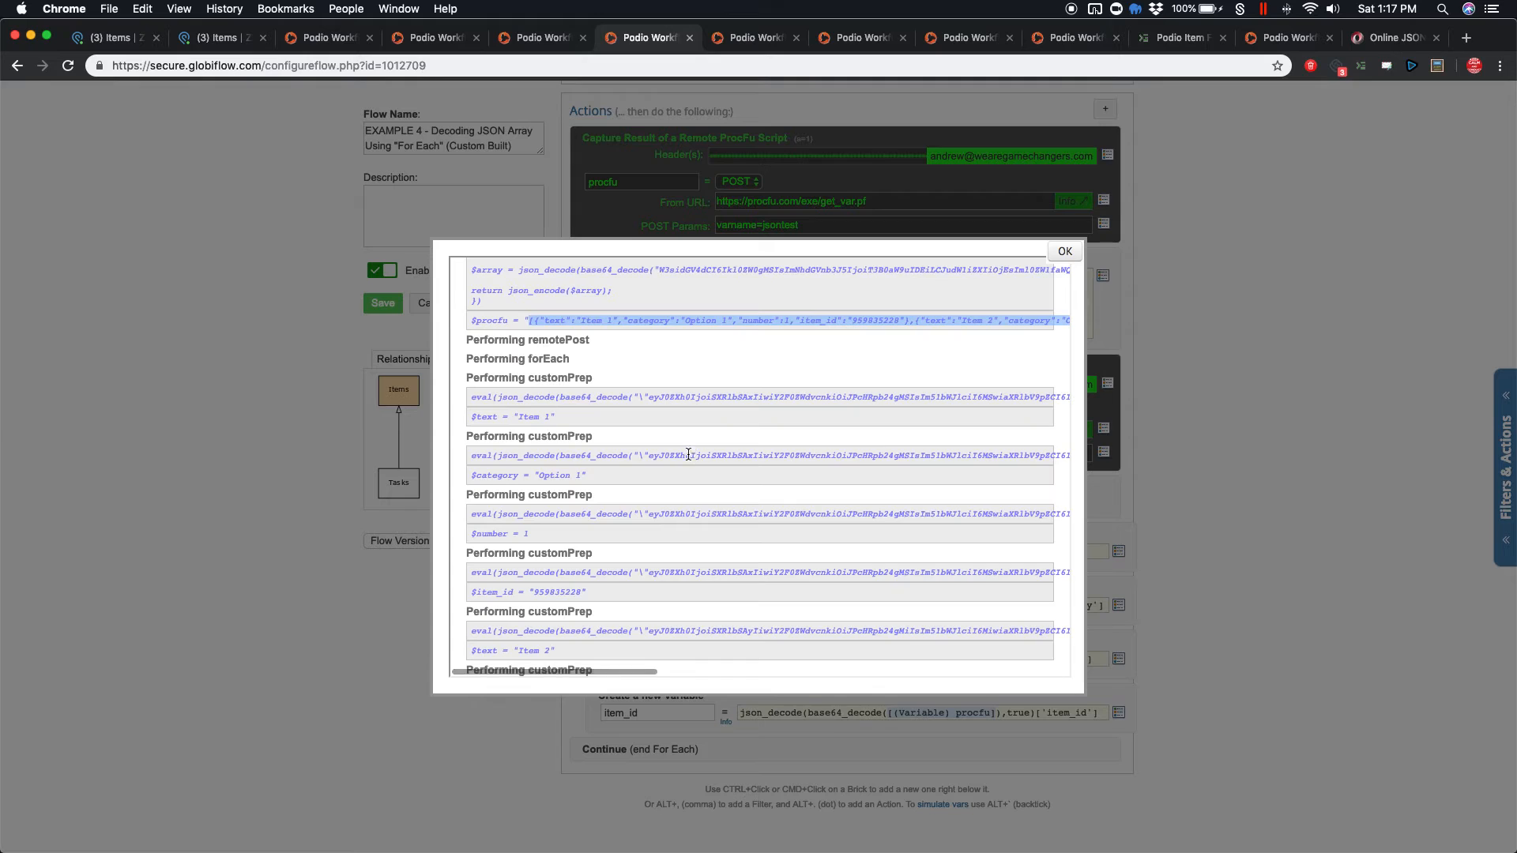
scroll(561, 324, "down", 6)
scroll(561, 324, "down", 2)
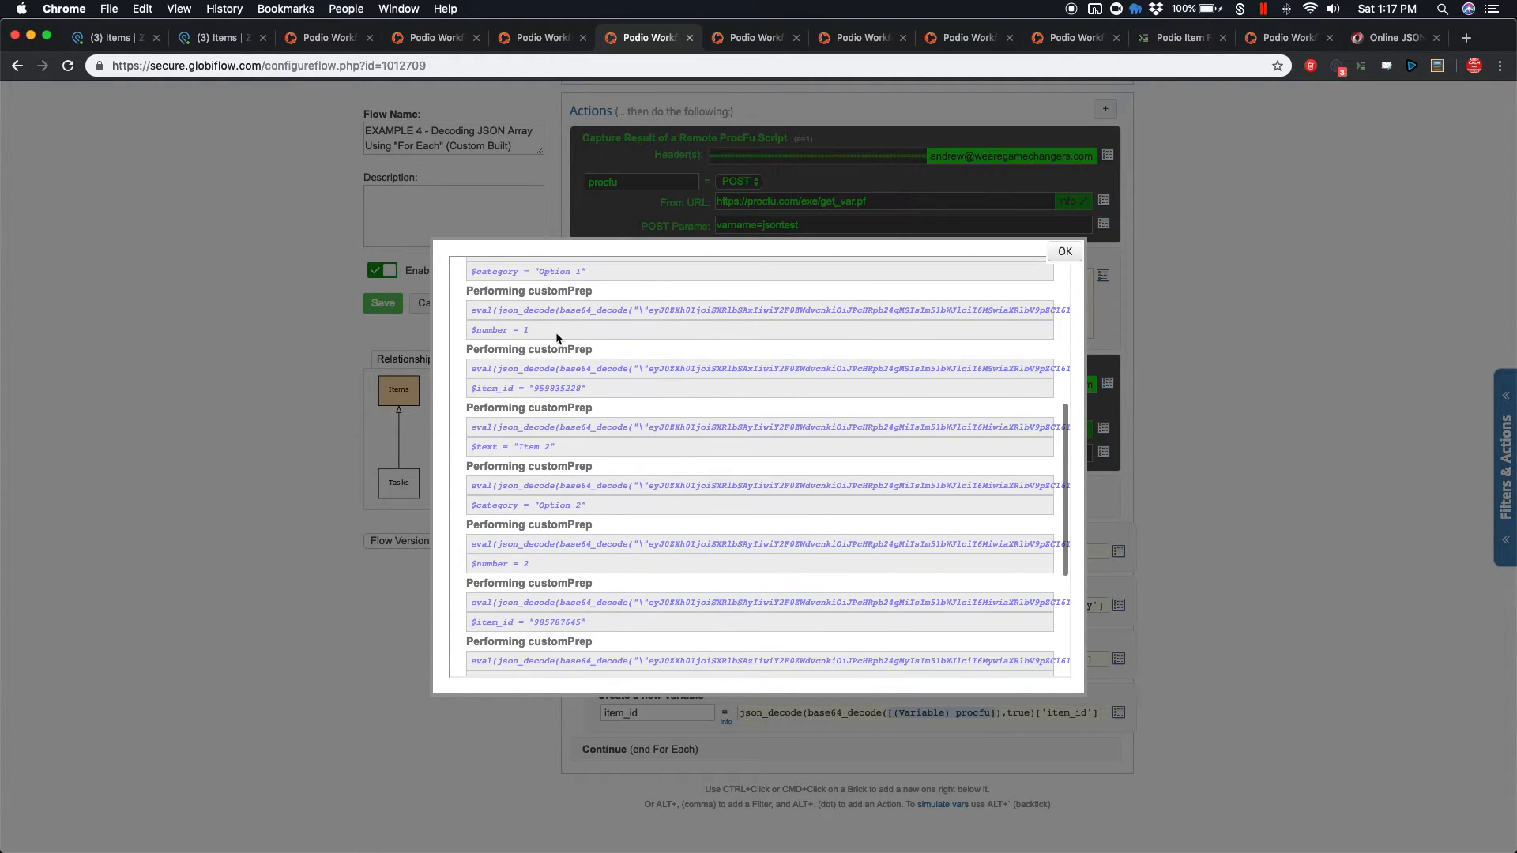
scroll(565, 341, "down", 5)
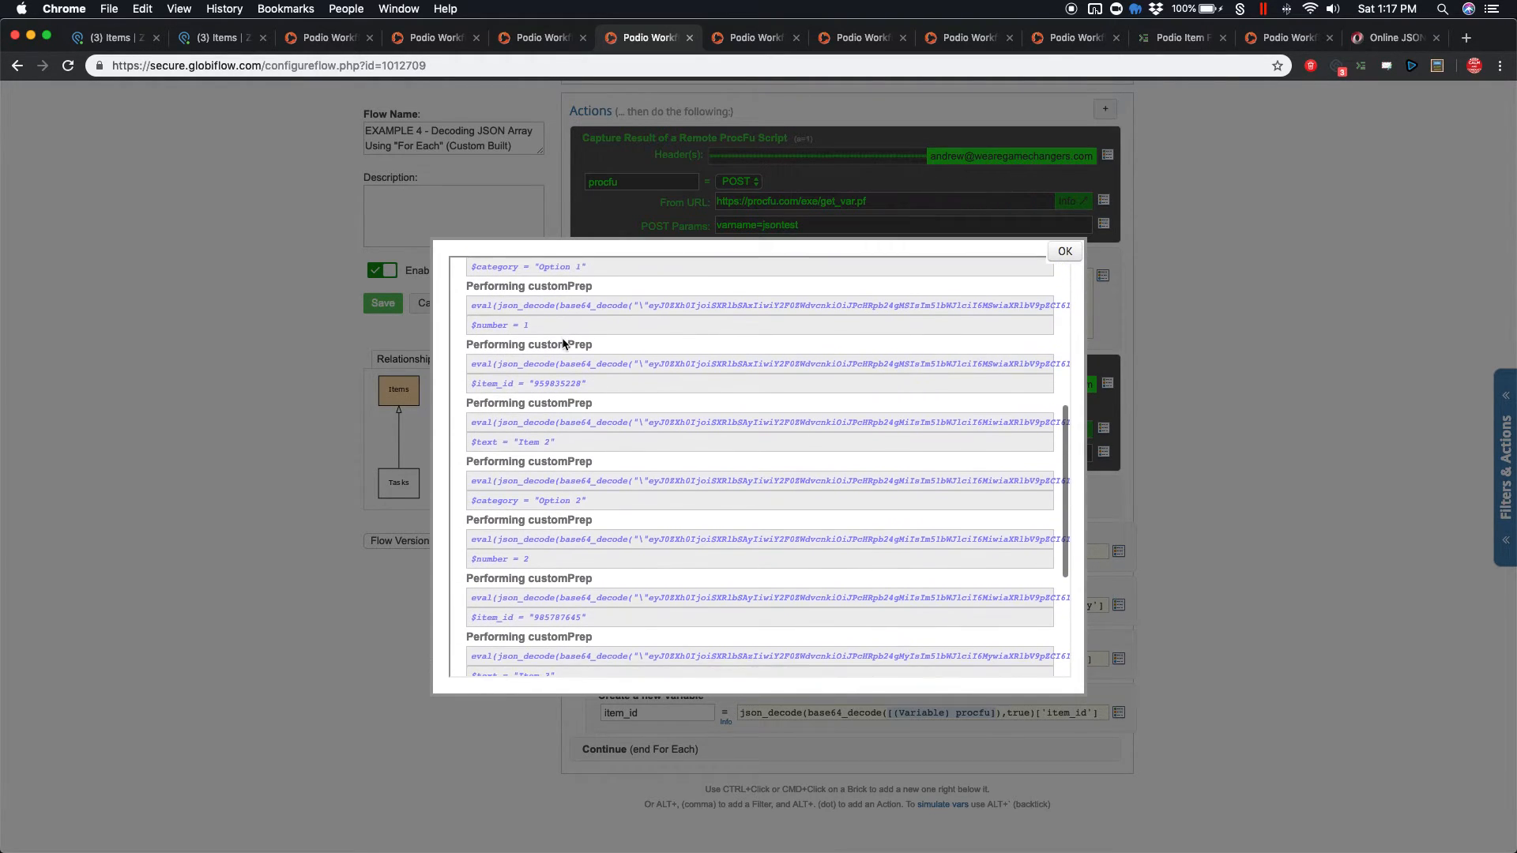
scroll(555, 378, "down", 3)
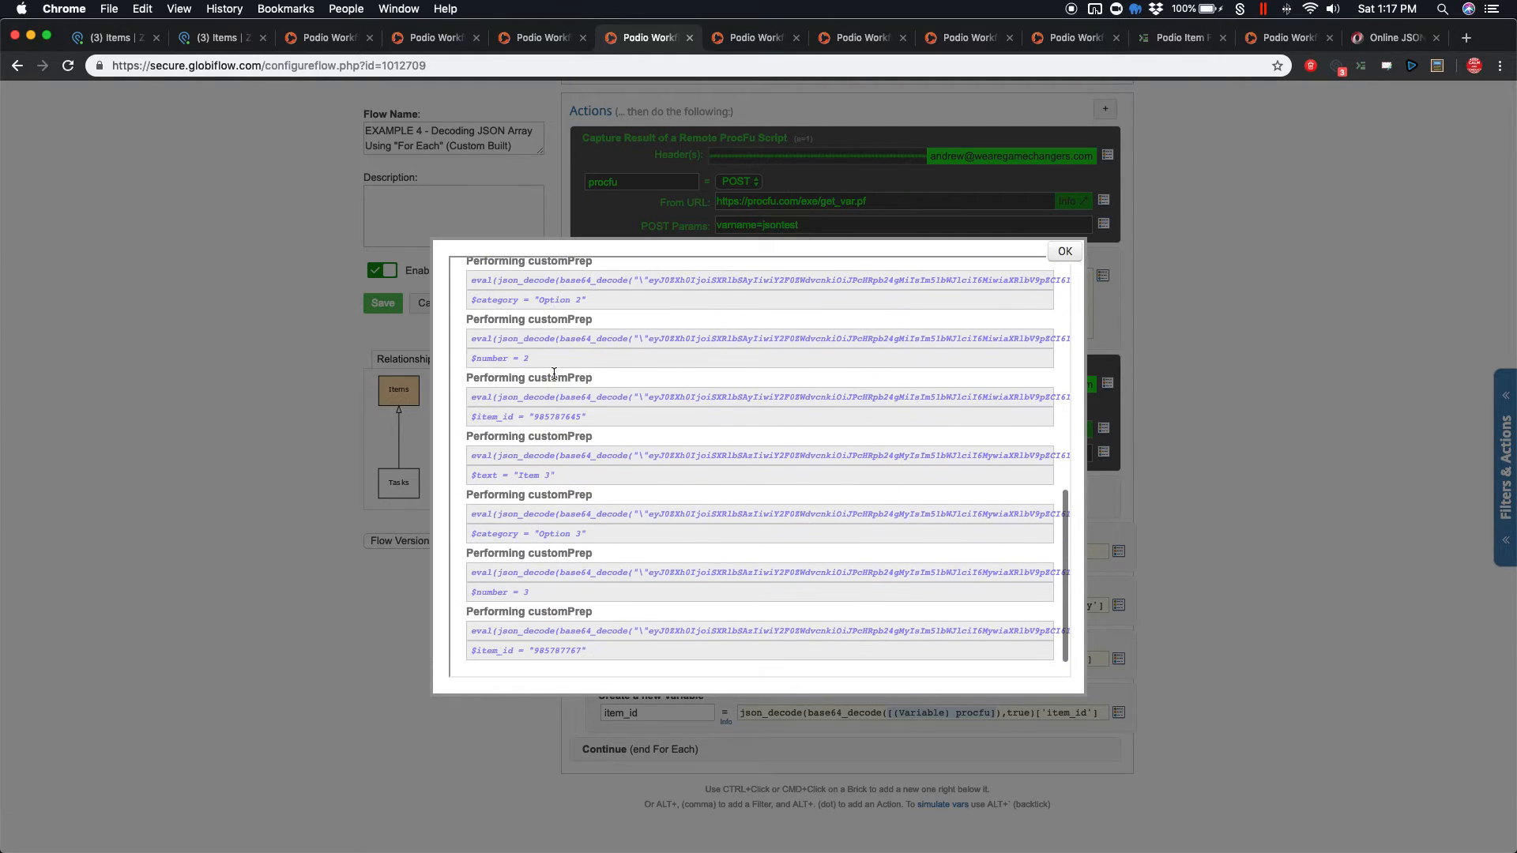
left_click(1065, 250)
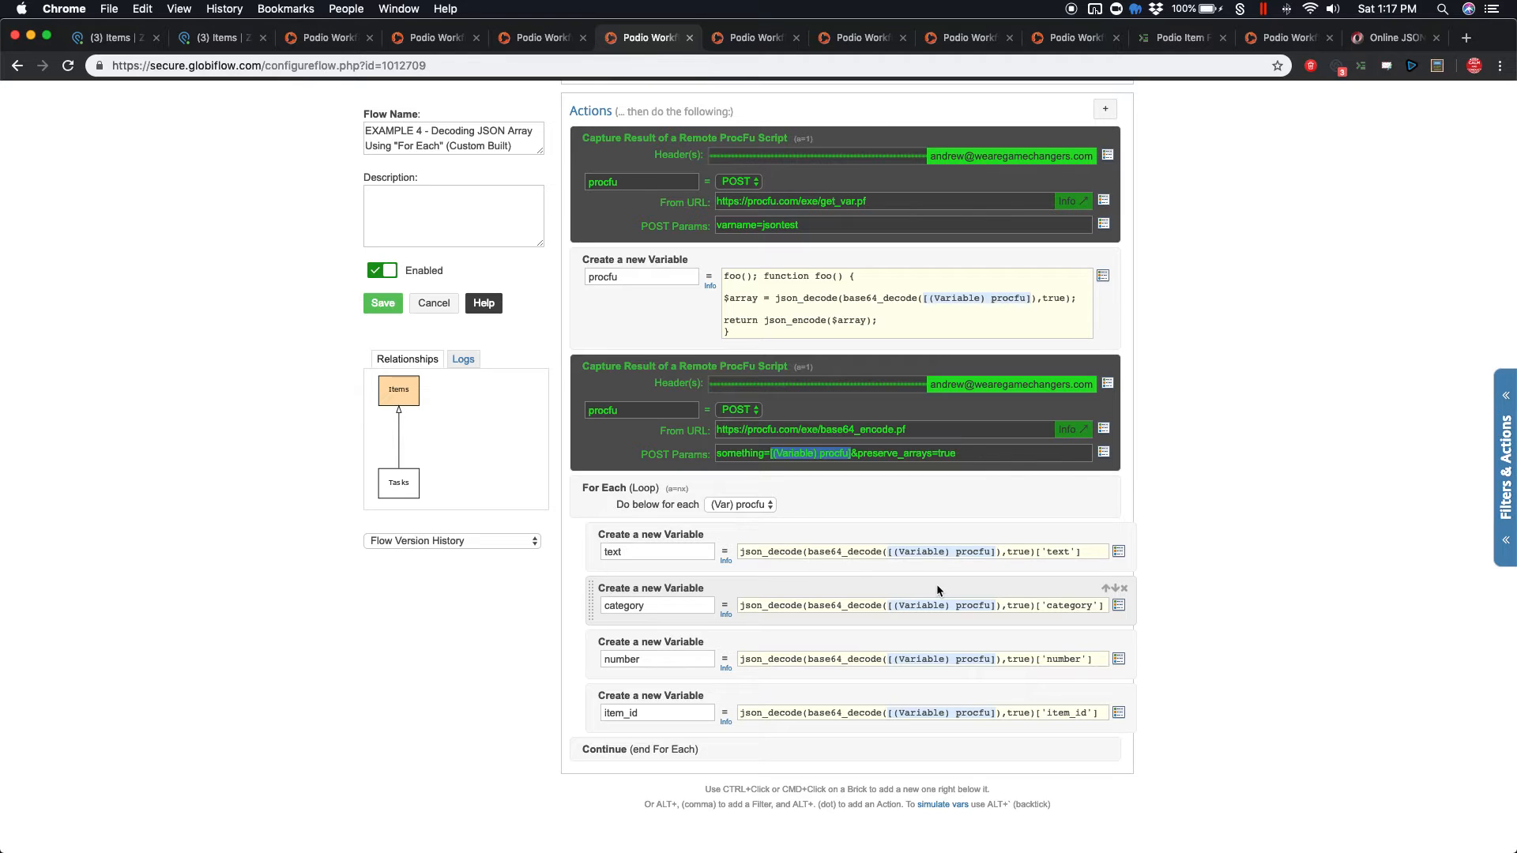
Open the EXAMPLE 5 flow and examine the counter_array code and the remote action's localhost URL, variable name and GET method
left_click(747, 37)
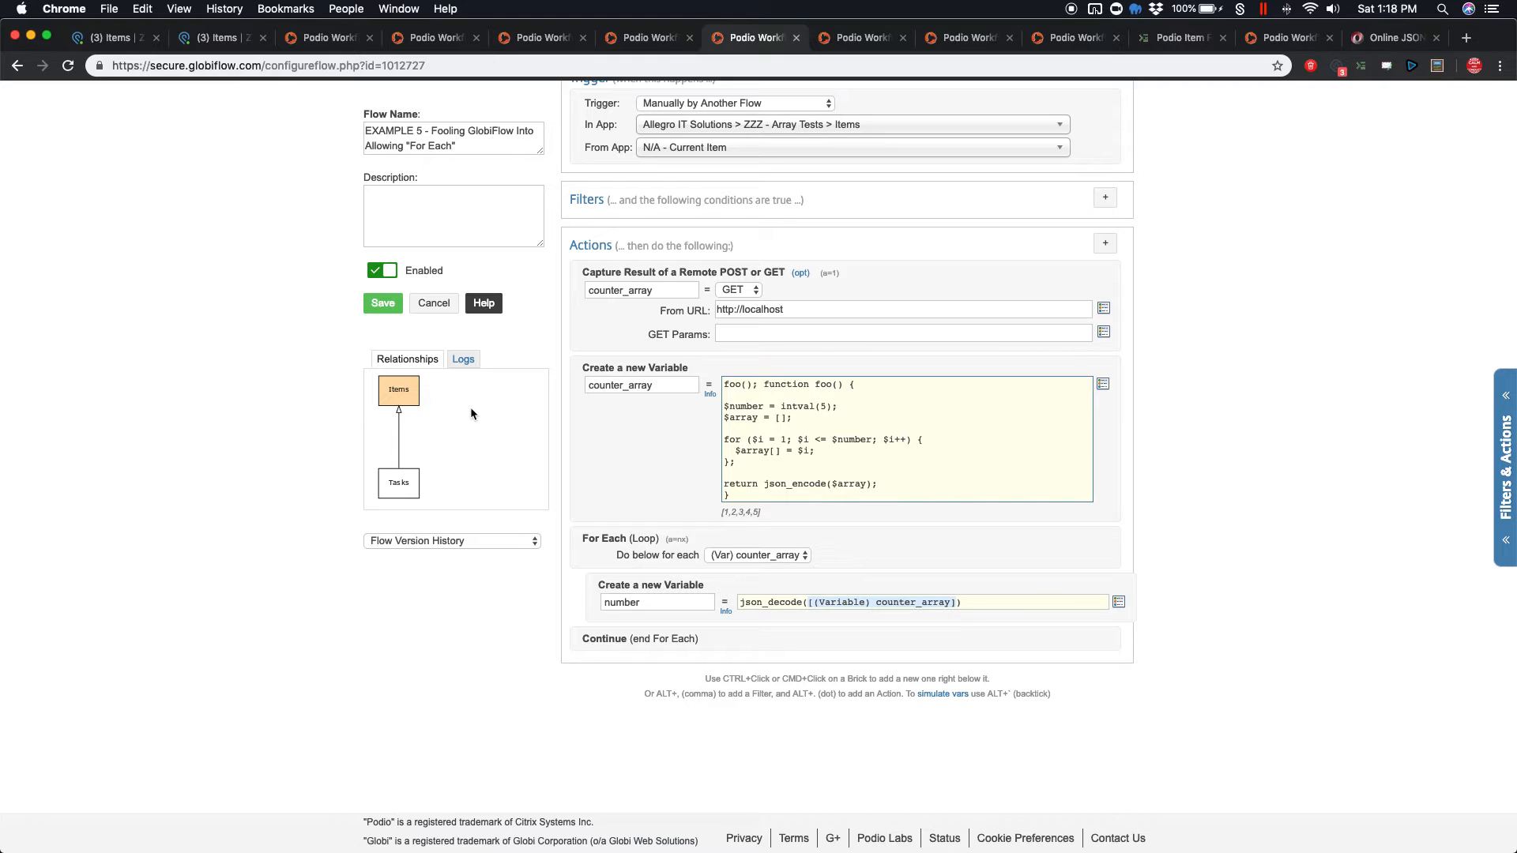
left_click_drag(909, 496, 696, 379)
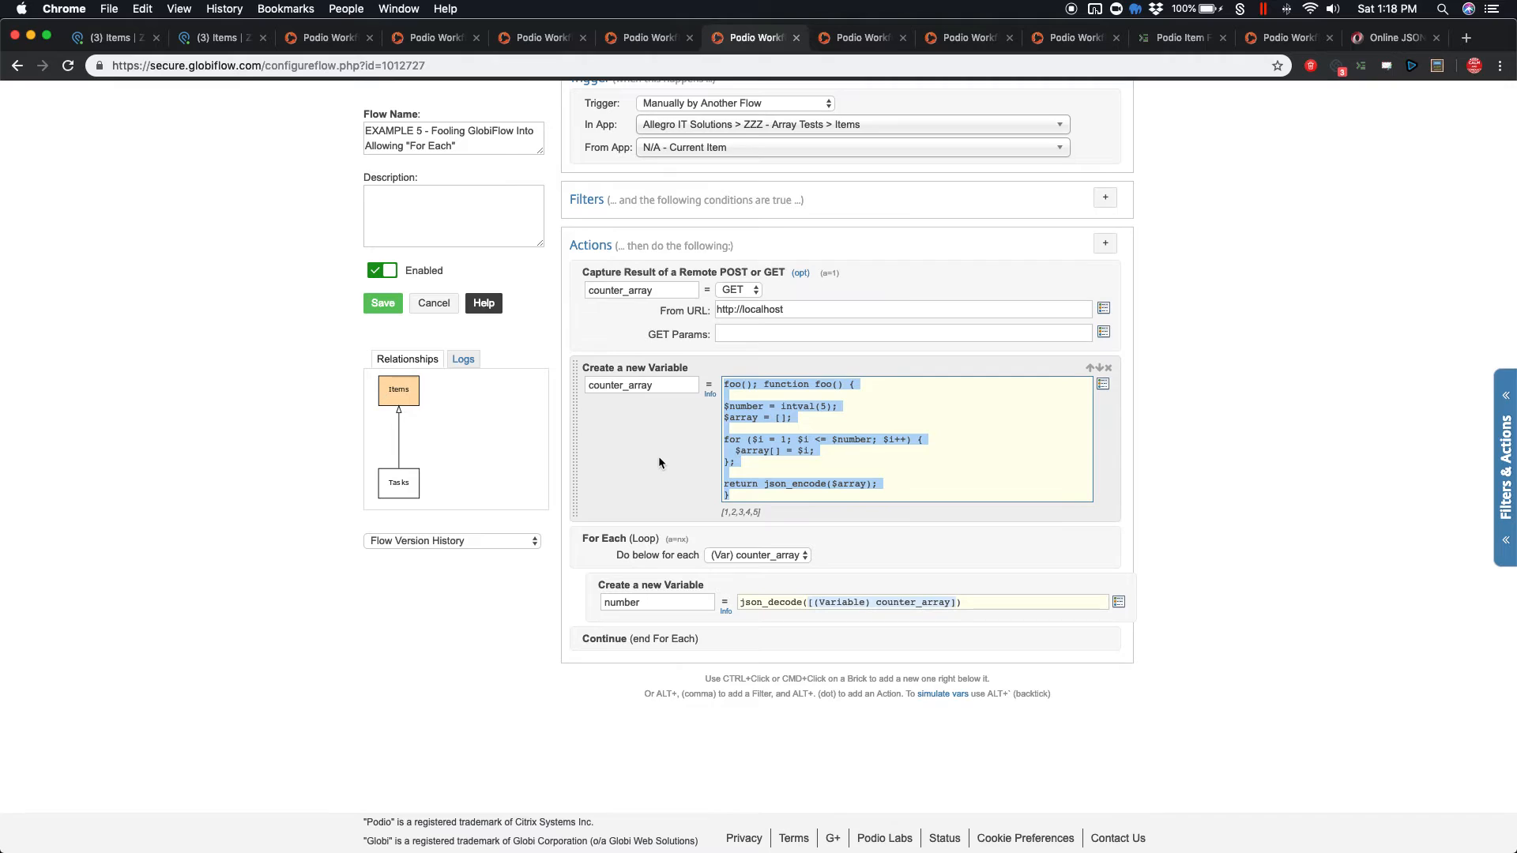
left_click_drag(802, 308, 683, 306)
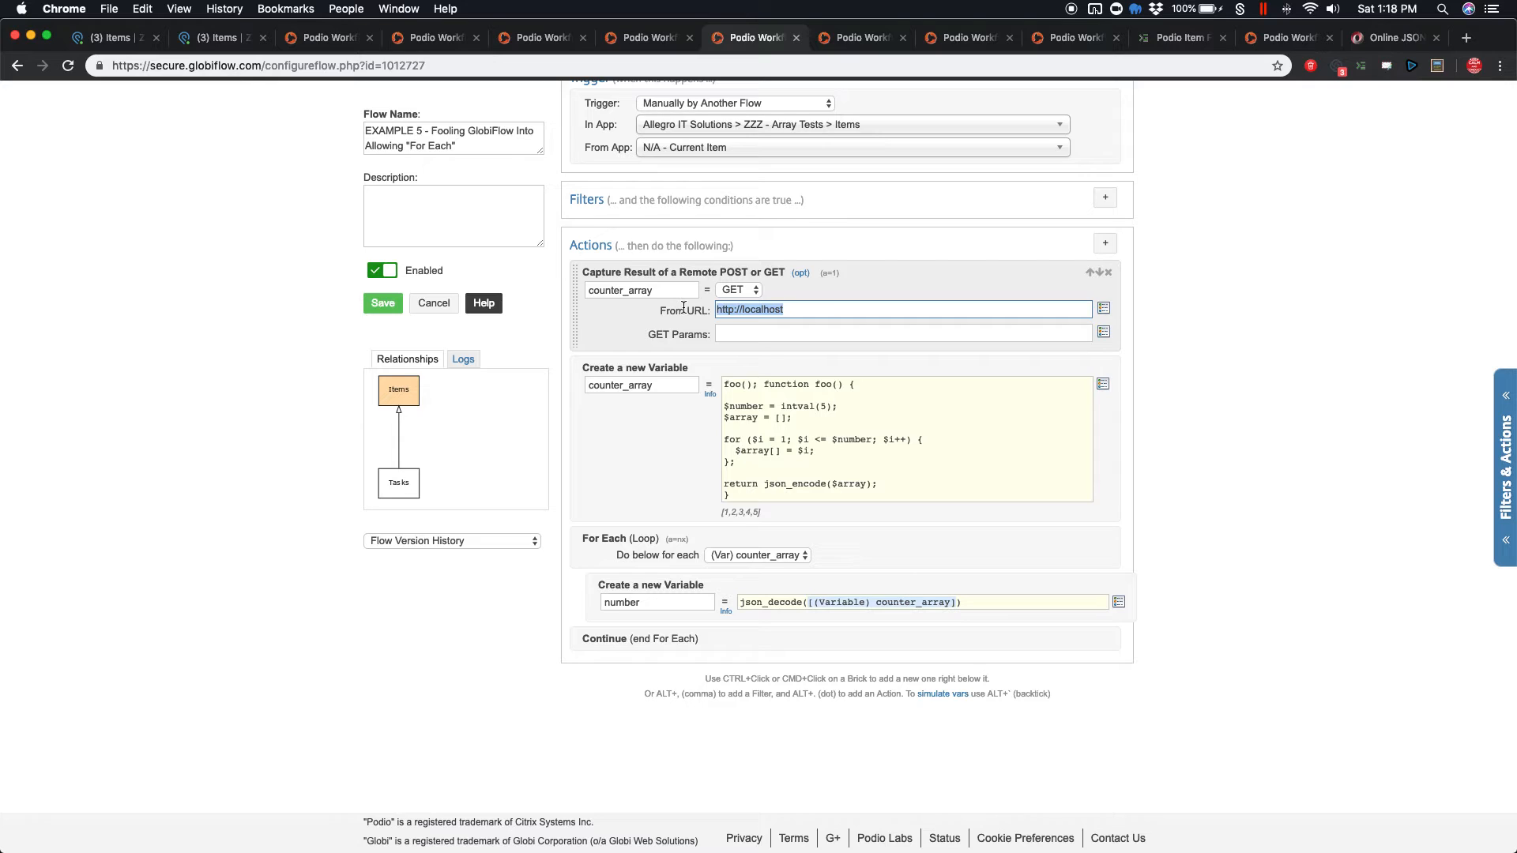
left_click_drag(656, 290, 558, 293)
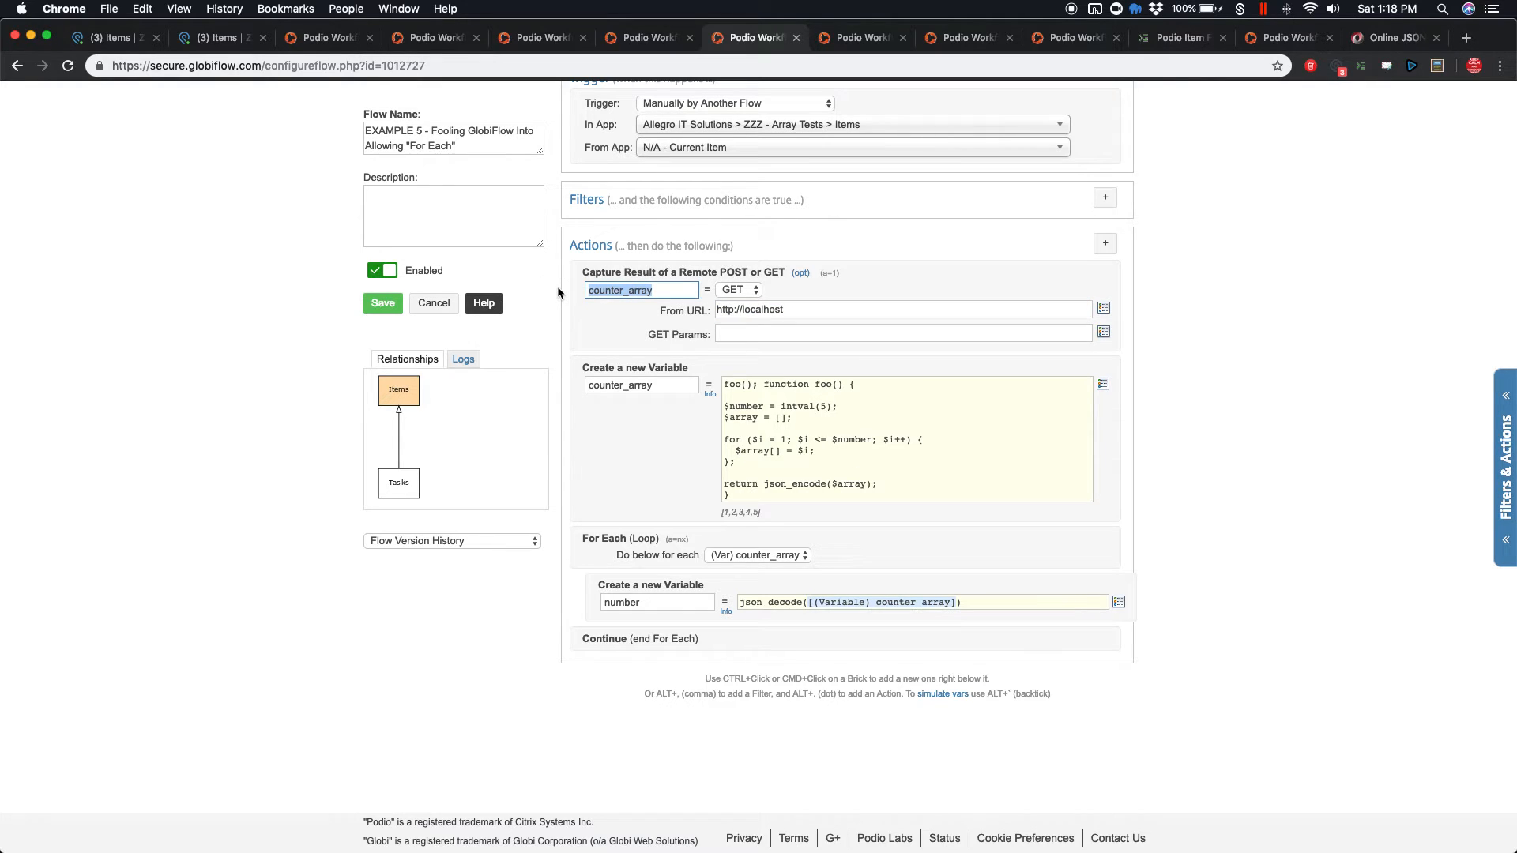
left_click(739, 289)
left_click(802, 312)
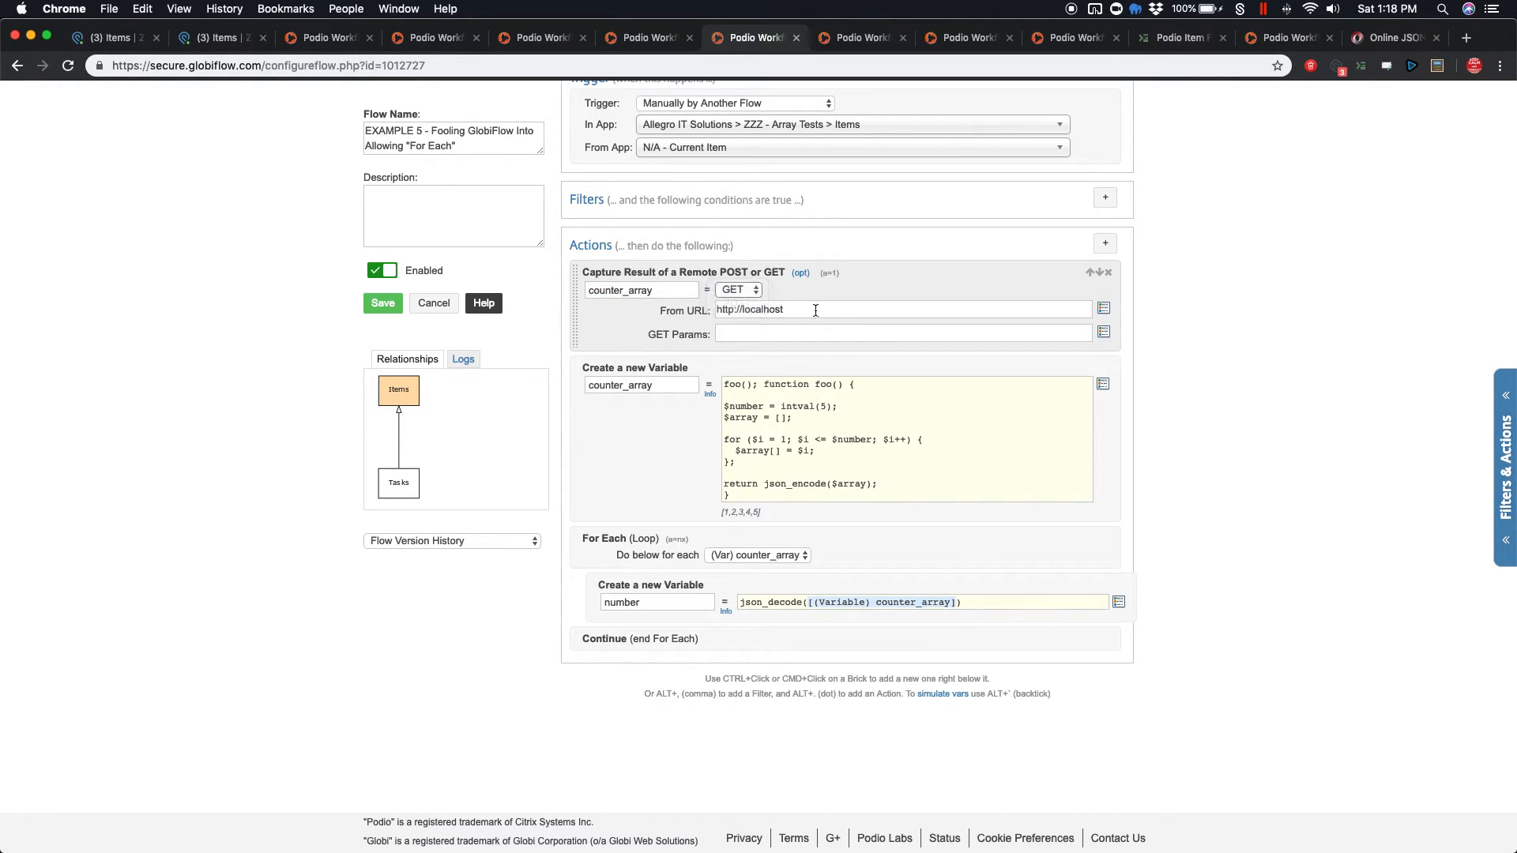
left_click_drag(802, 310, 677, 310)
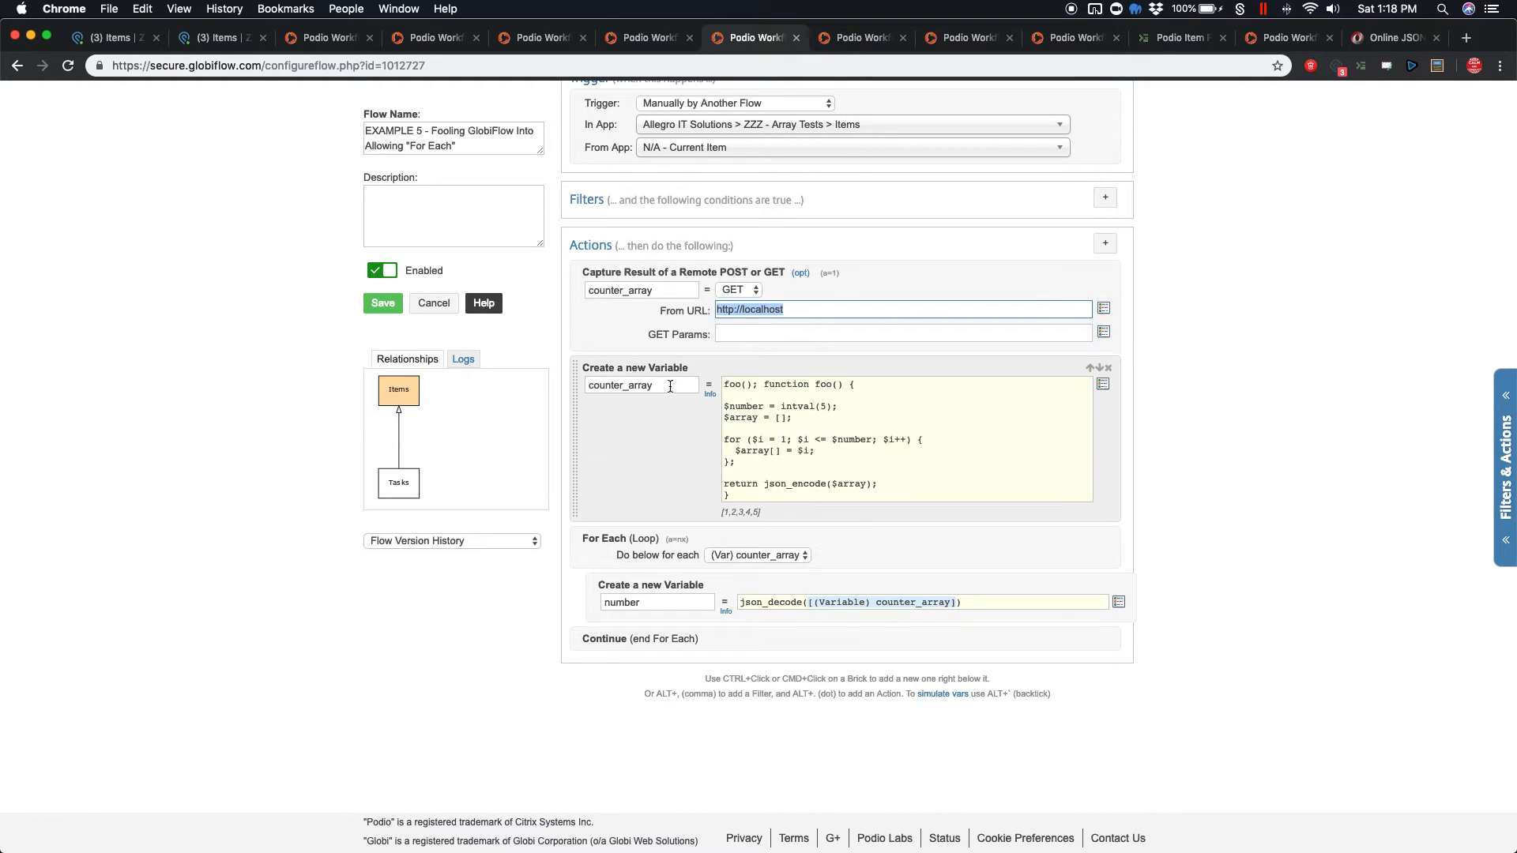
left_click_drag(668, 385, 551, 392)
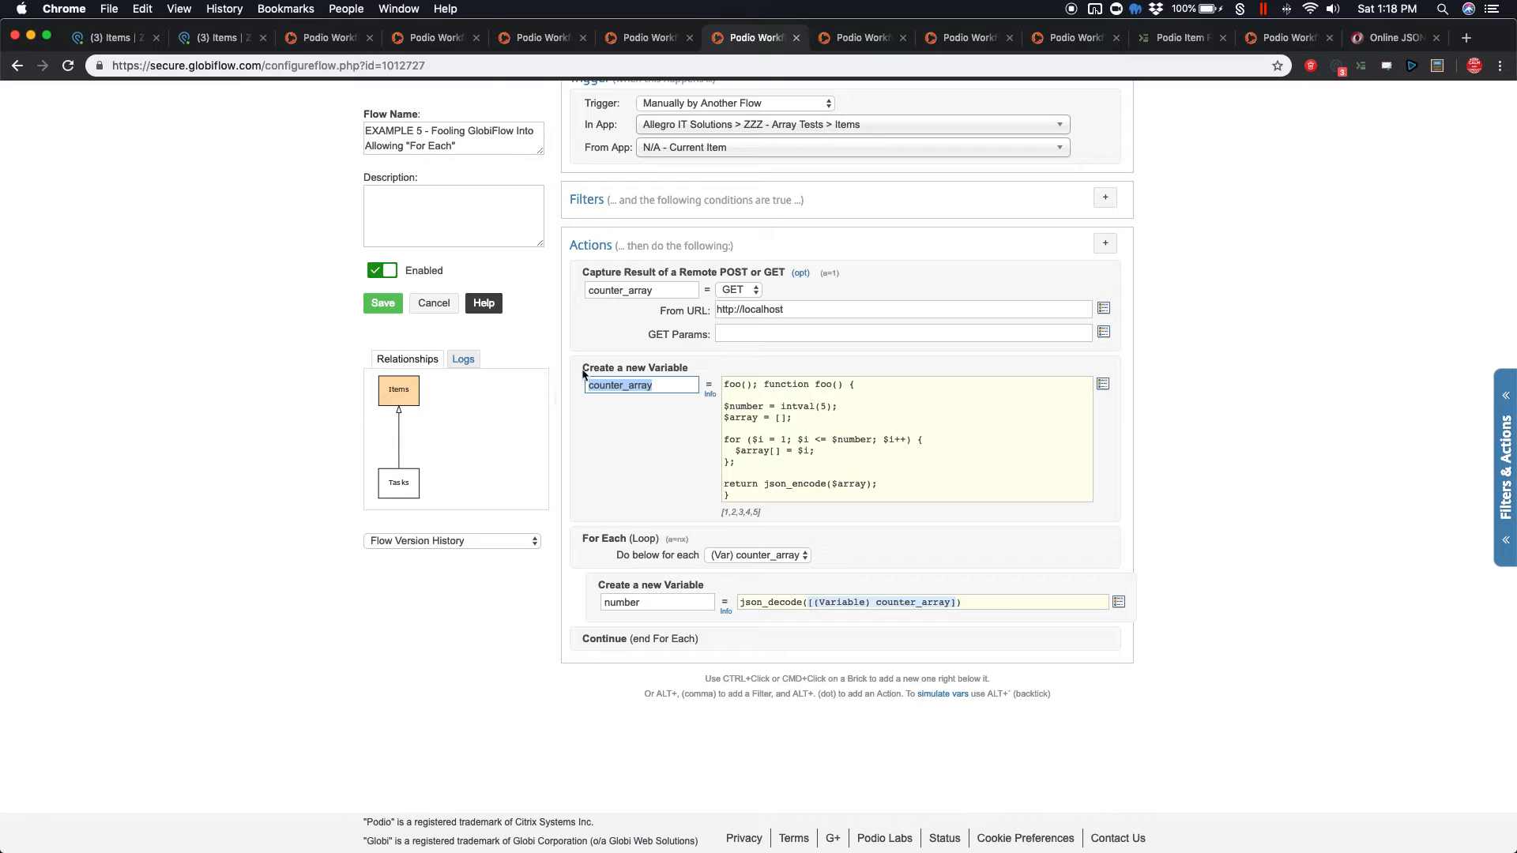
left_click_drag(695, 290, 566, 292)
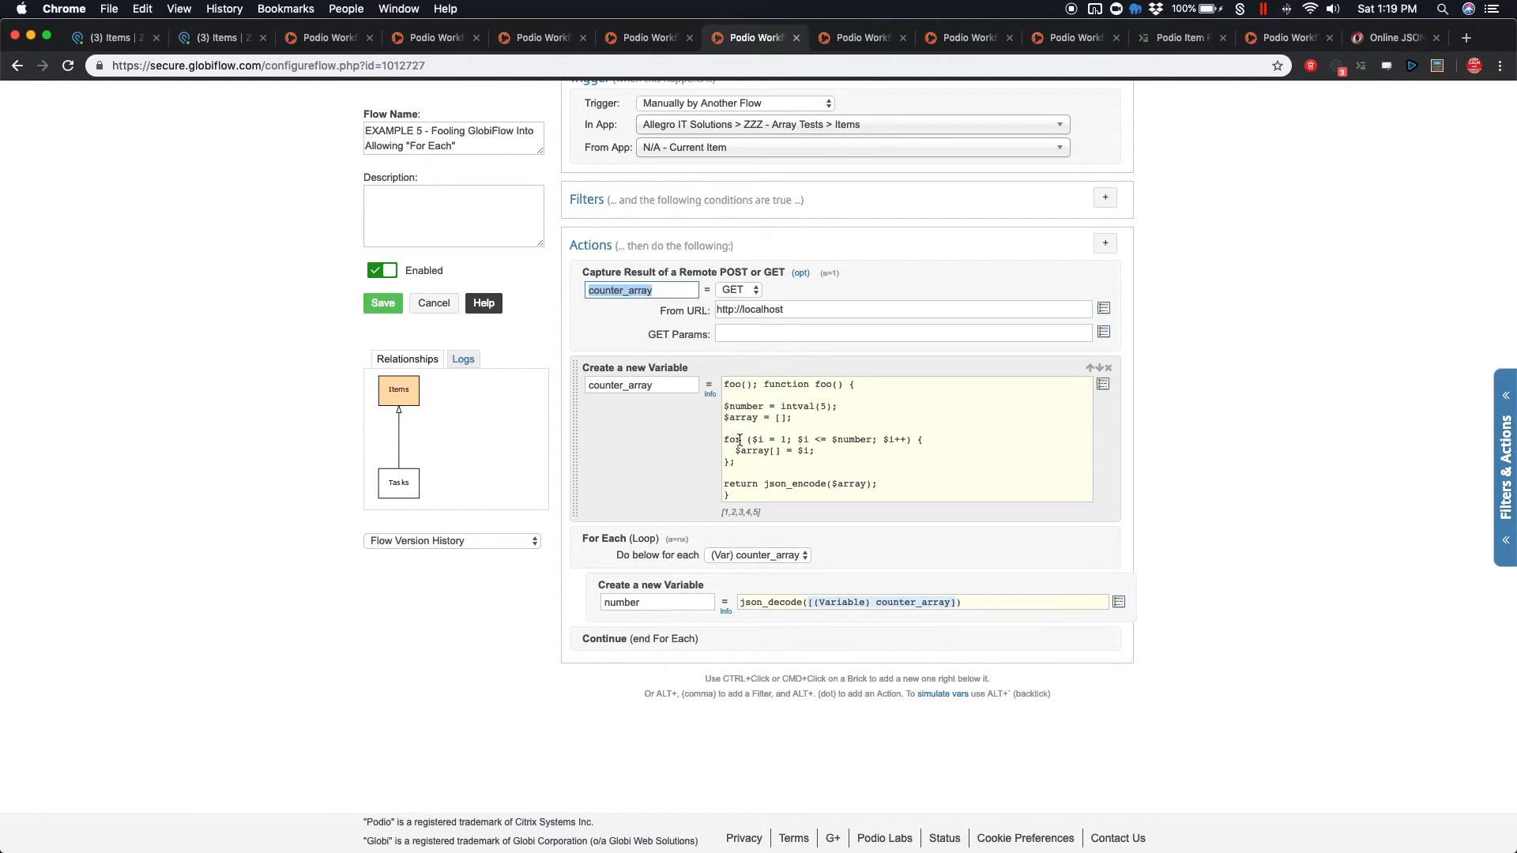
Highlight the for loop in the counter_array code and check the variable help for the allowed PHP functions
left_click_drag(723, 440, 749, 461)
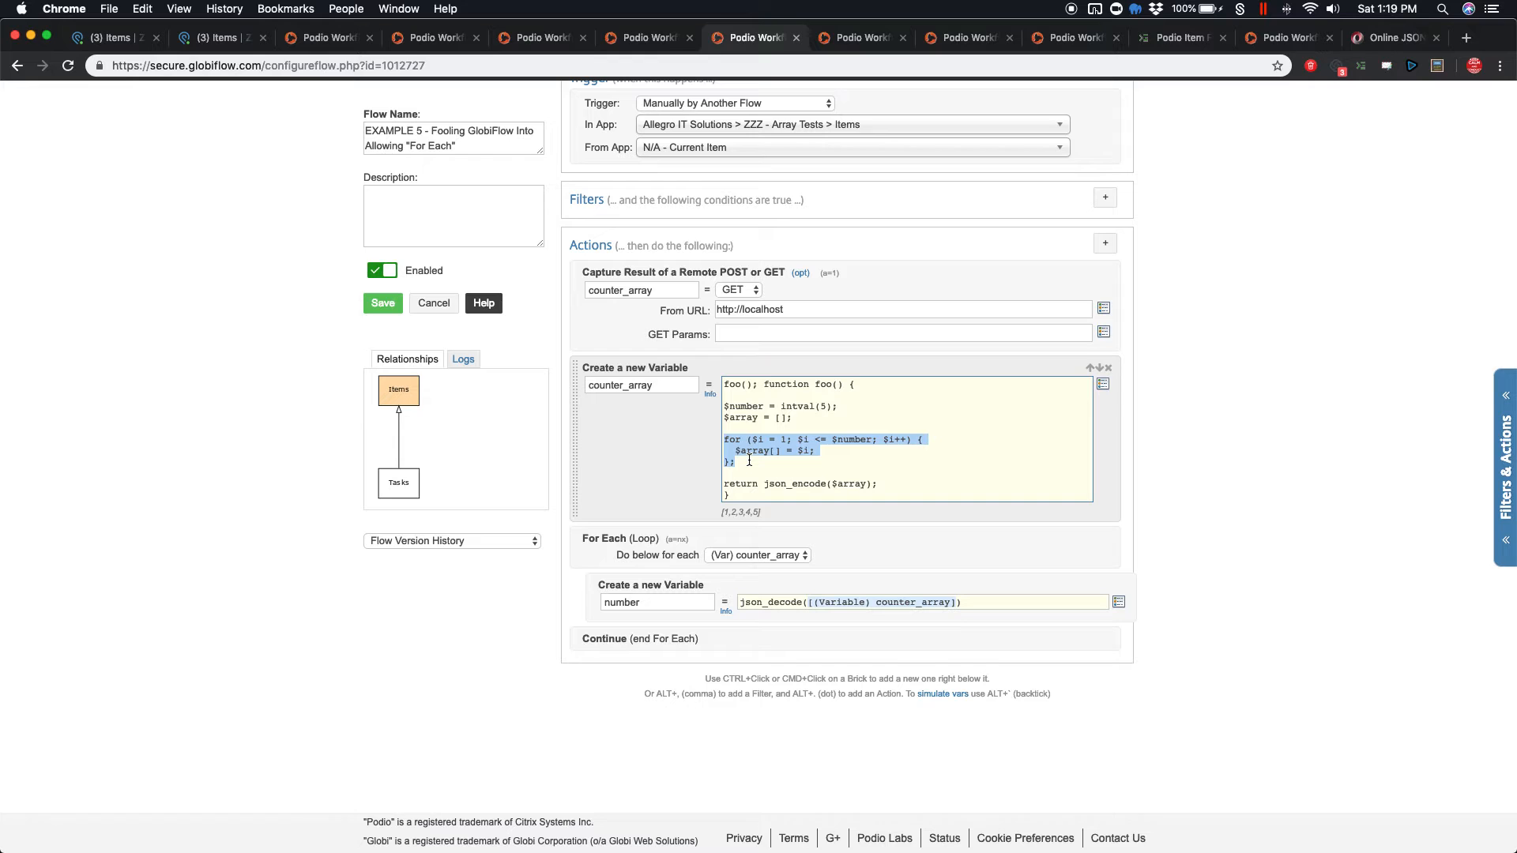
left_click(711, 393)
scroll(139, 175, "down", 2)
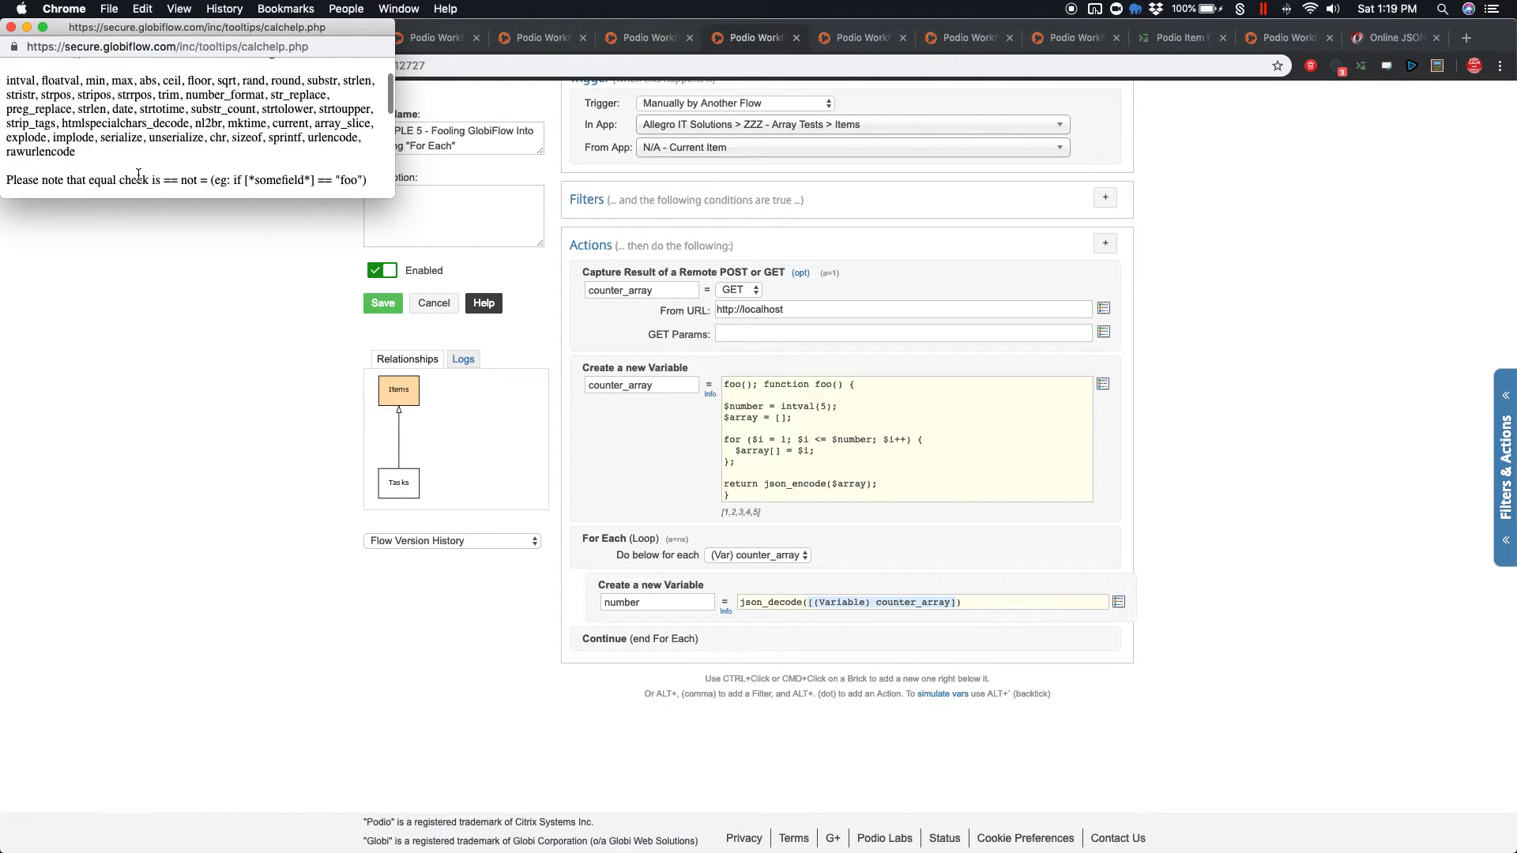
scroll(139, 174, "down", 2)
scroll(52, 98, "up", 5)
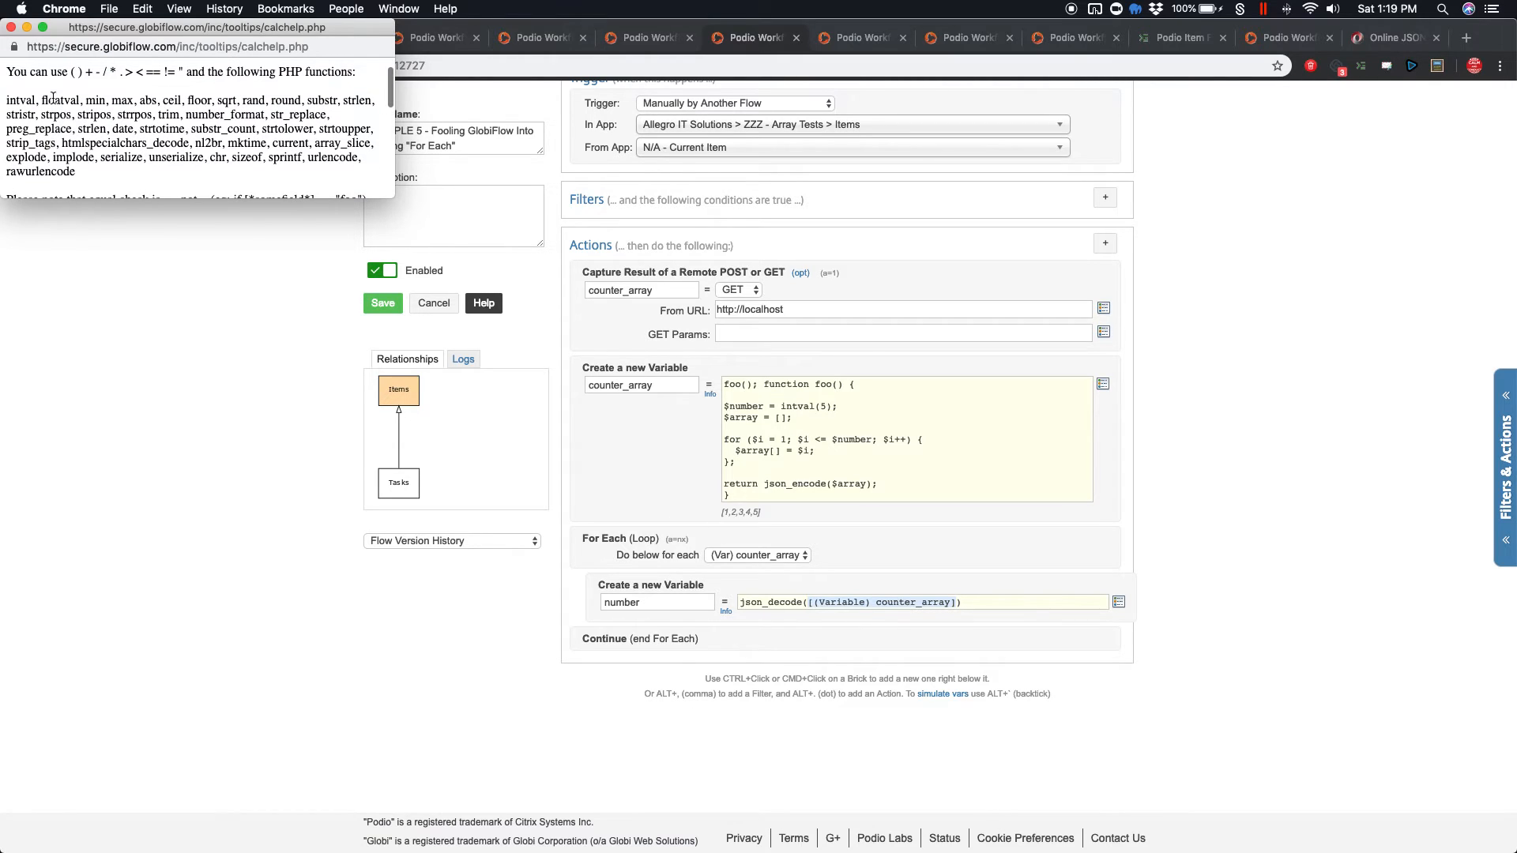
left_click(11, 27)
scroll(180, 279, "up", 1)
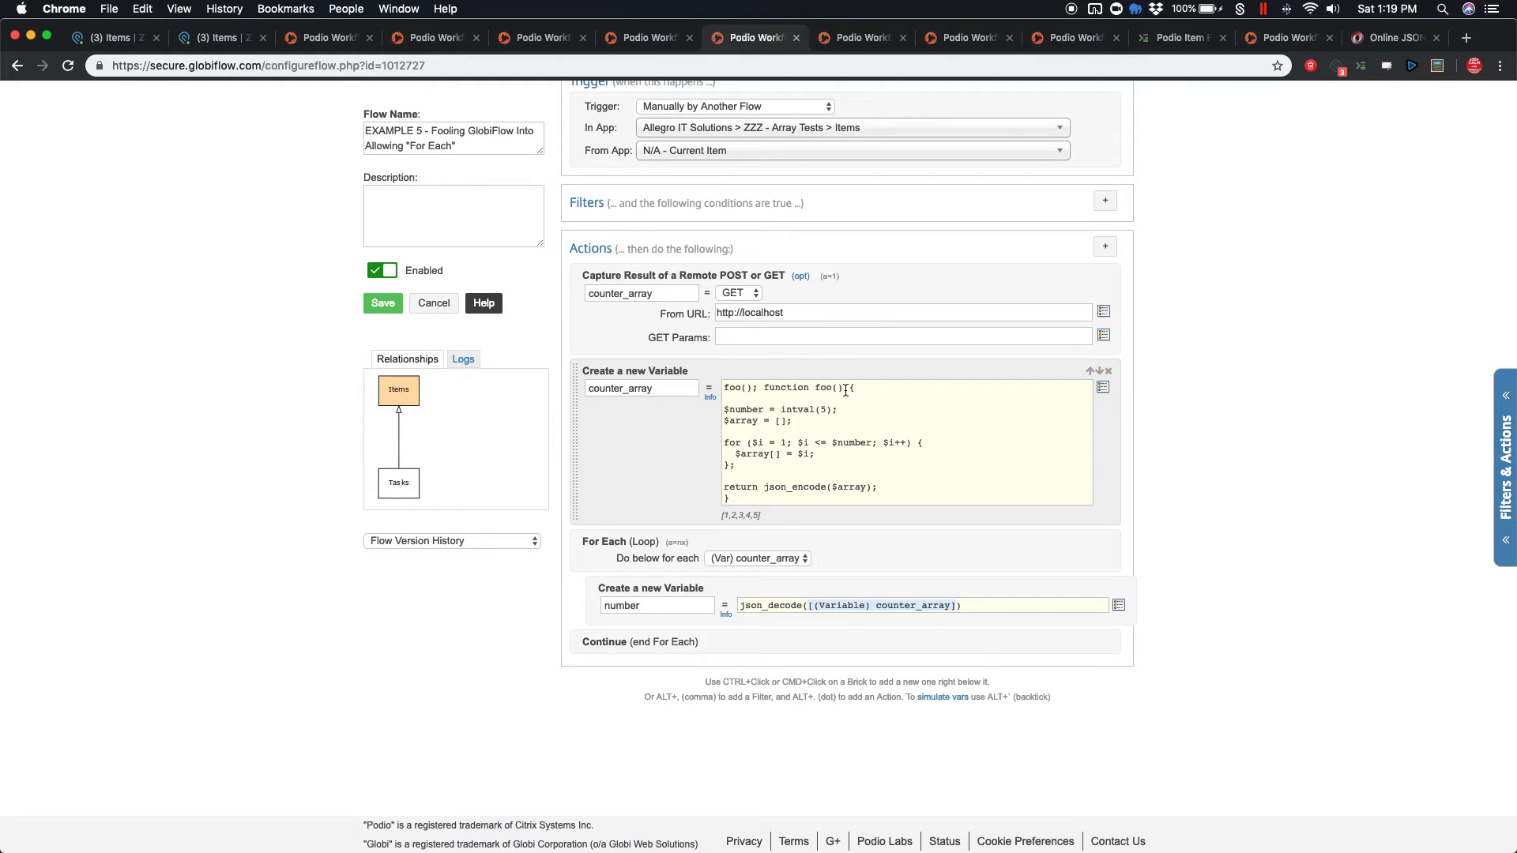
Highlight the foo(); function foo() wrapper in the counter_array code and the preview result beneath it
left_click_drag(844, 386, 715, 386)
scroll(674, 424, "down", 1)
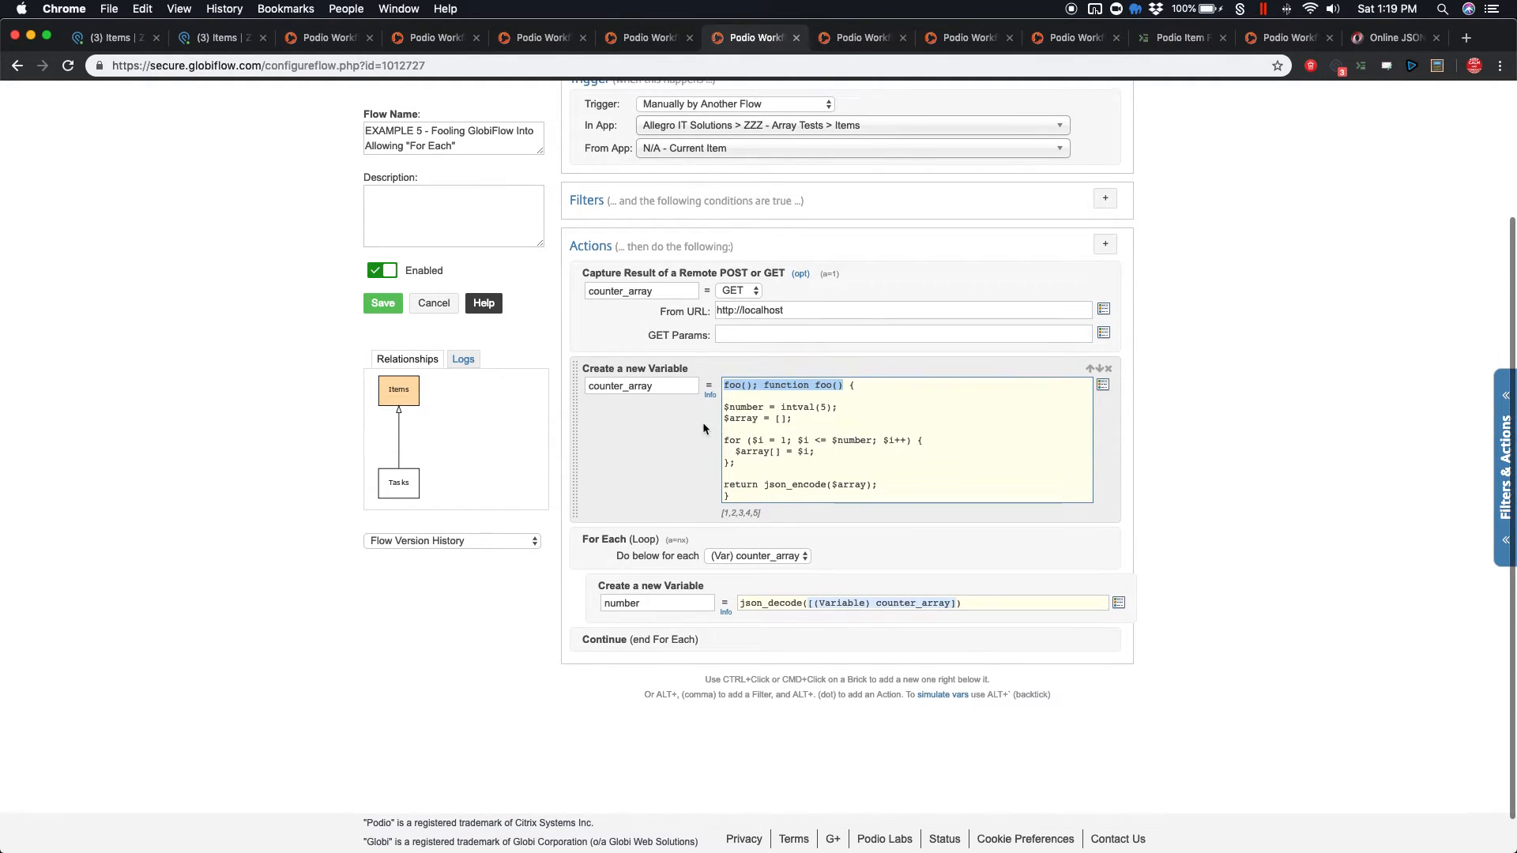
left_click(805, 450)
scroll(805, 450, "up", 1)
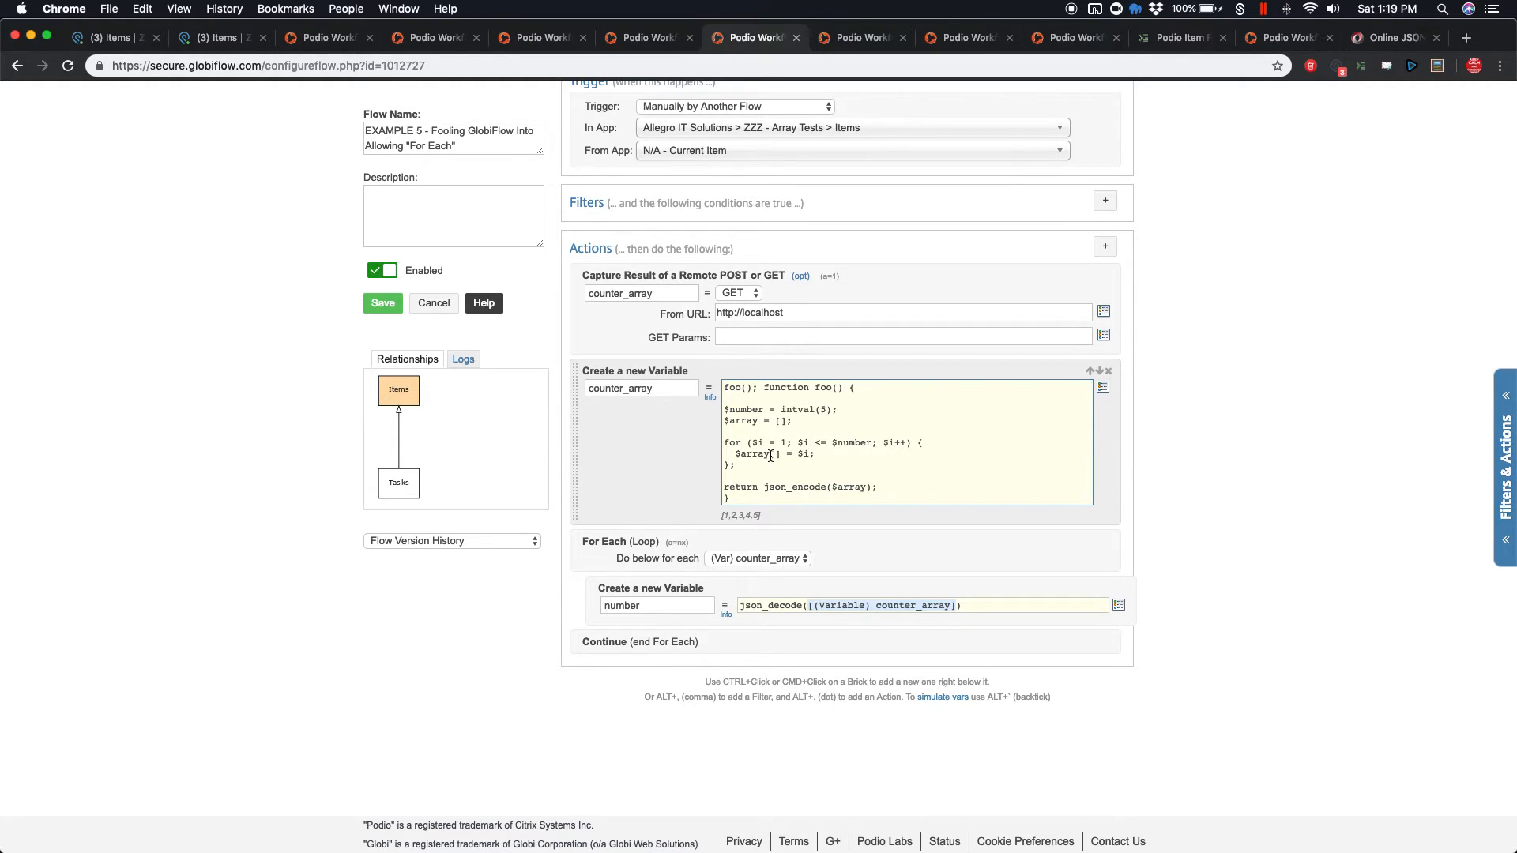
left_click(739, 514)
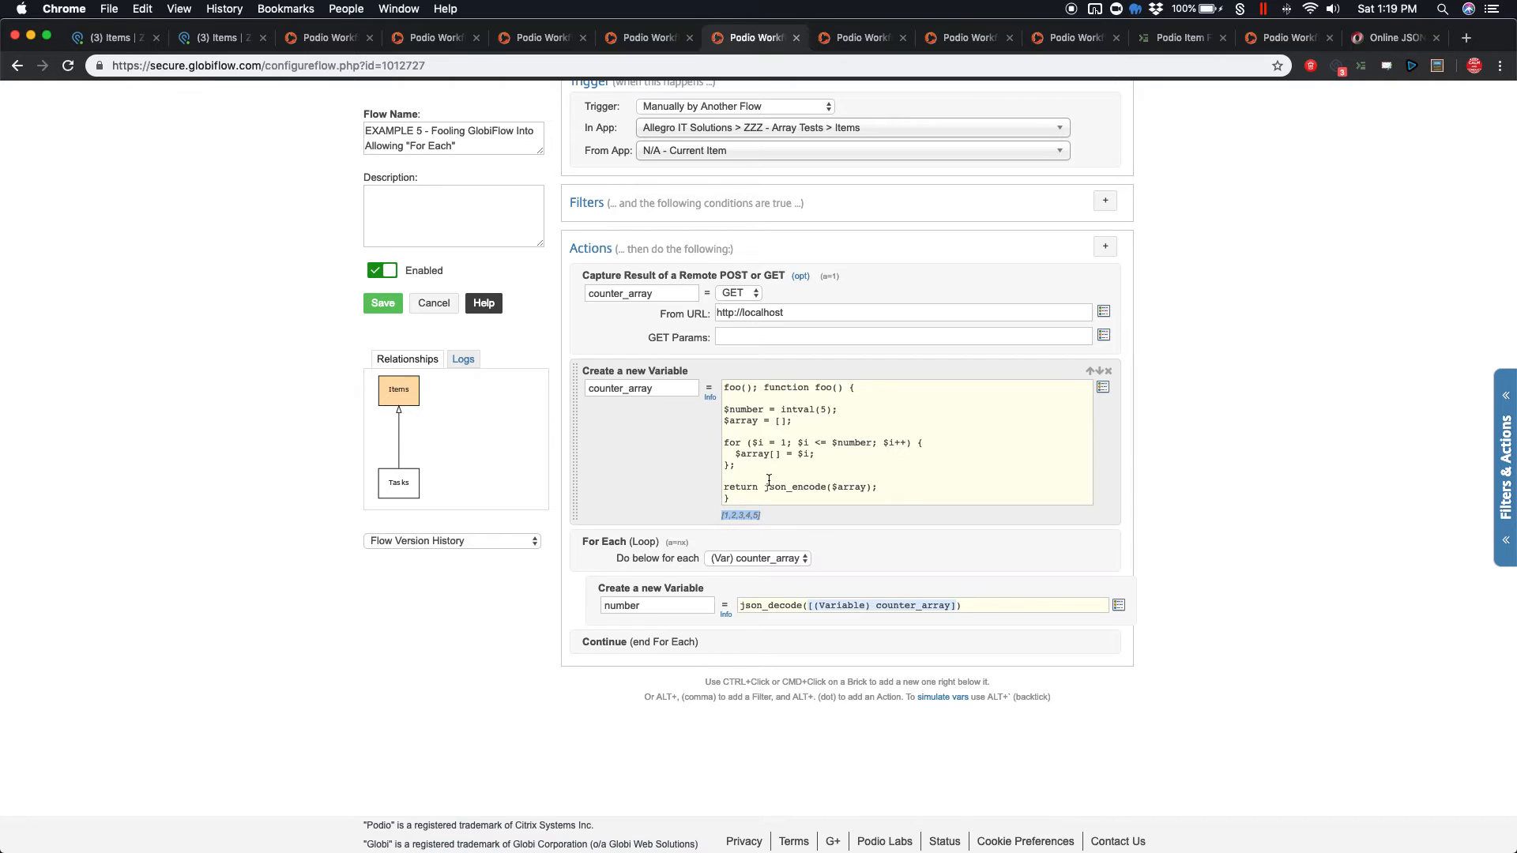
Simulate the variables of the EXAMPLE 5 flow, review the number result for each loop pass, and close the results
left_click(946, 697)
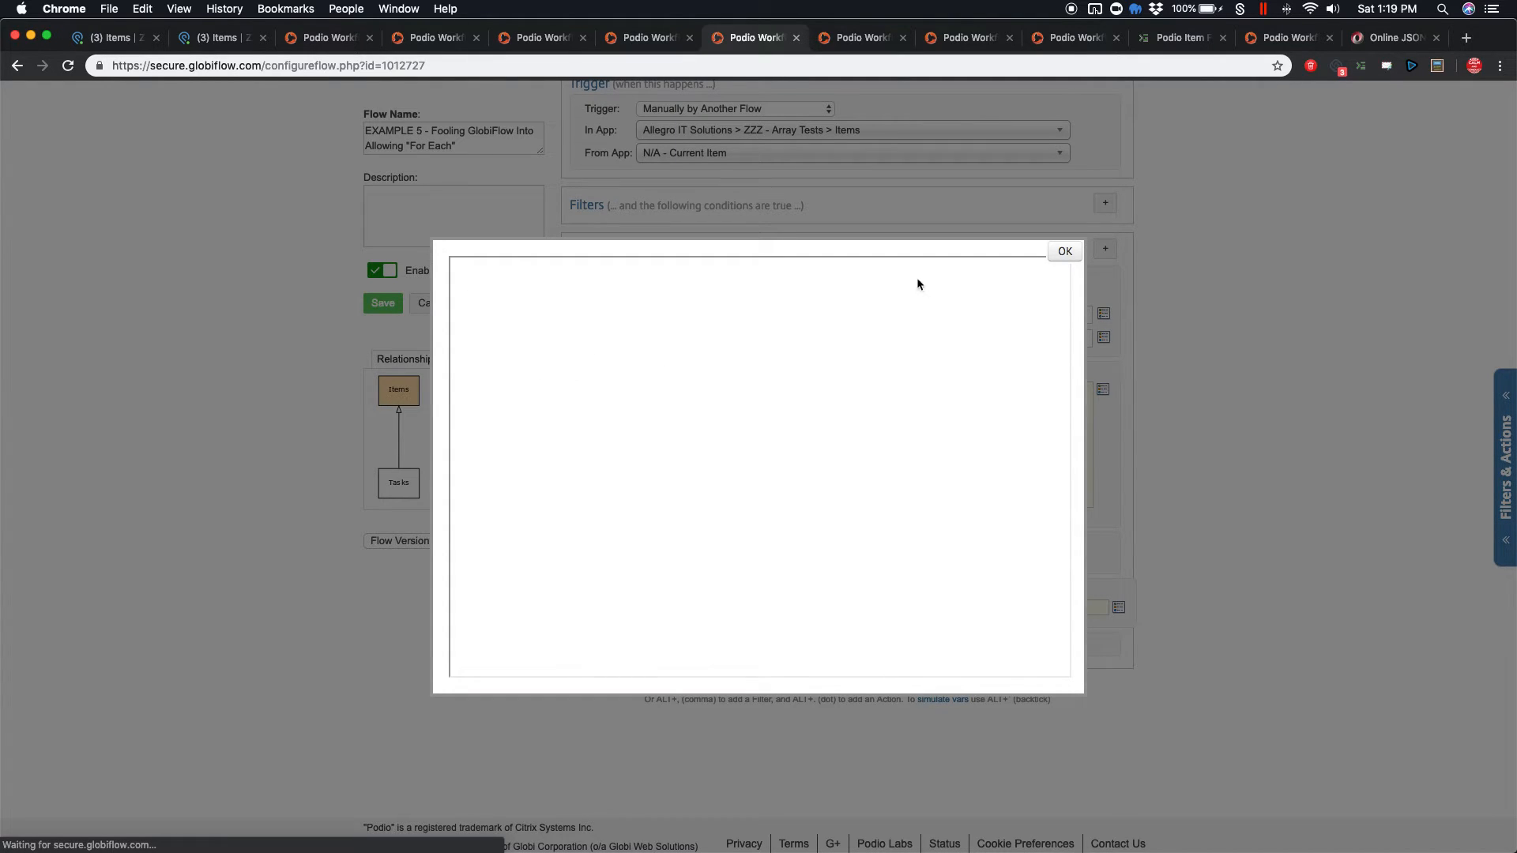
left_click(550, 366)
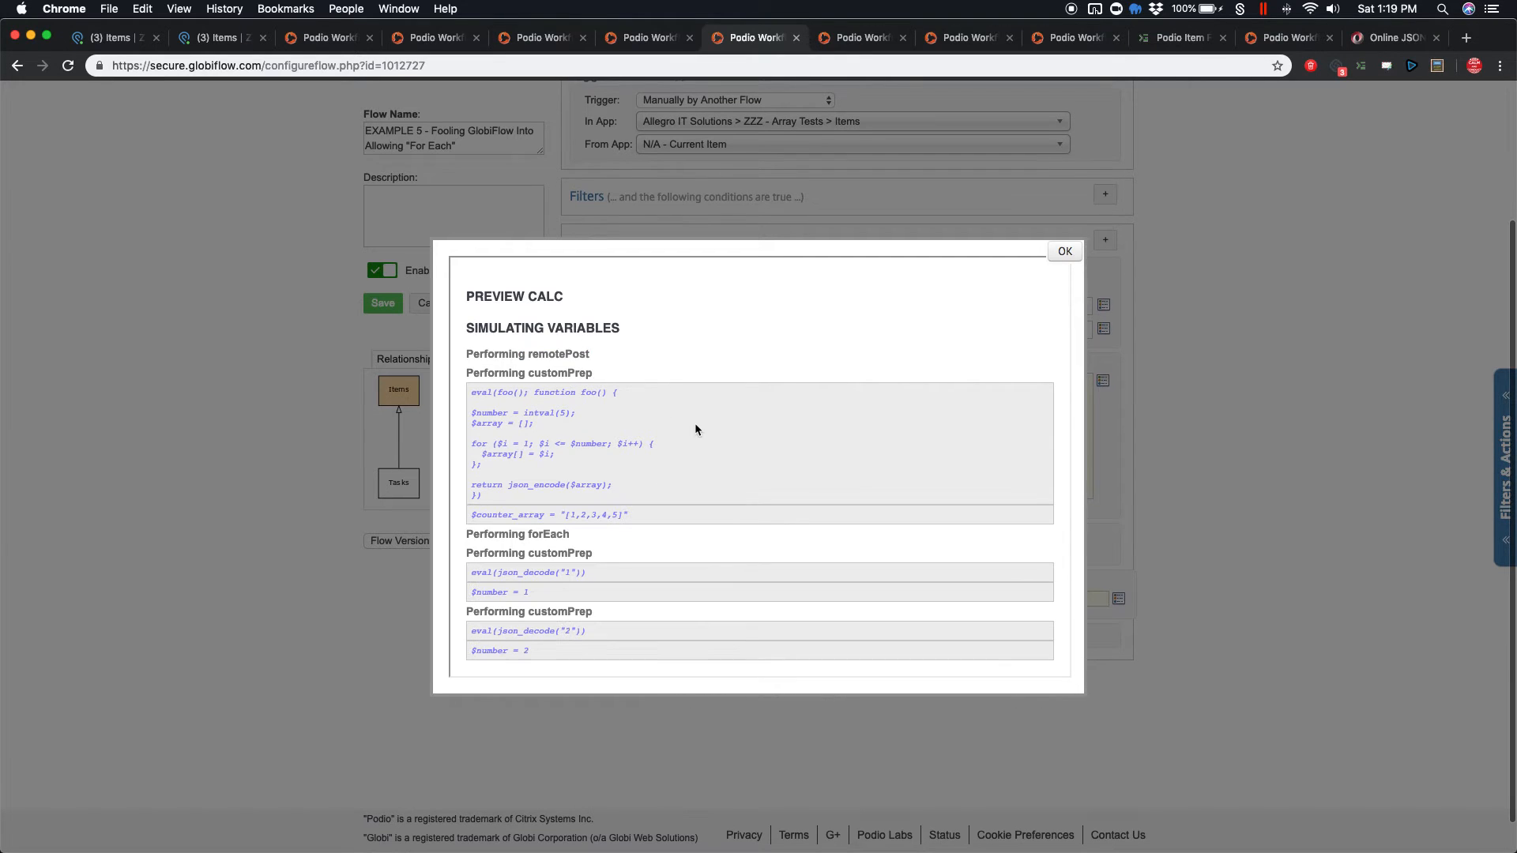
scroll(695, 430, "down", 5)
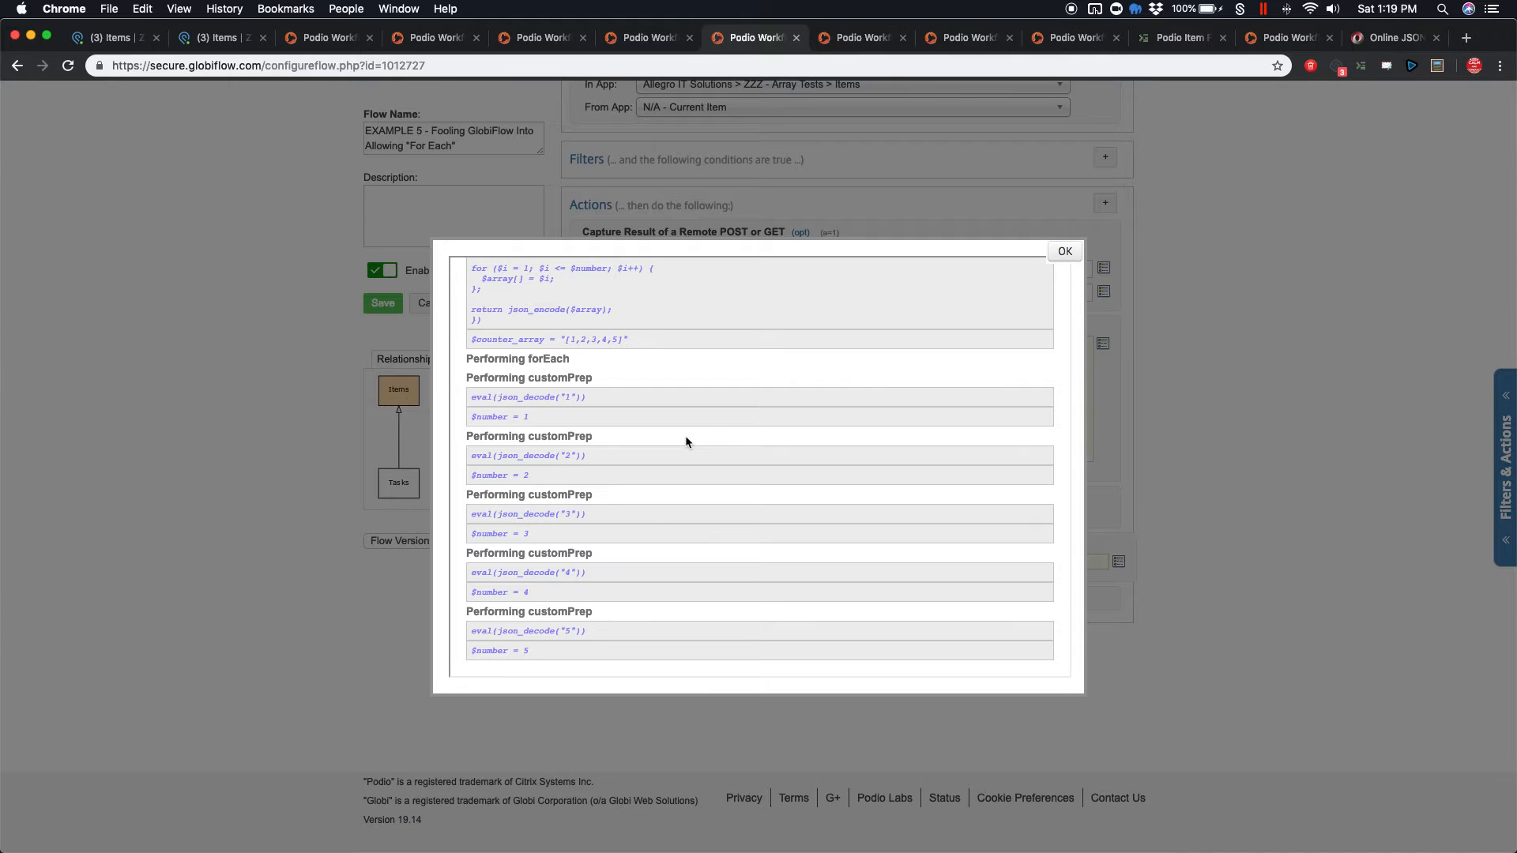
left_click(1065, 251)
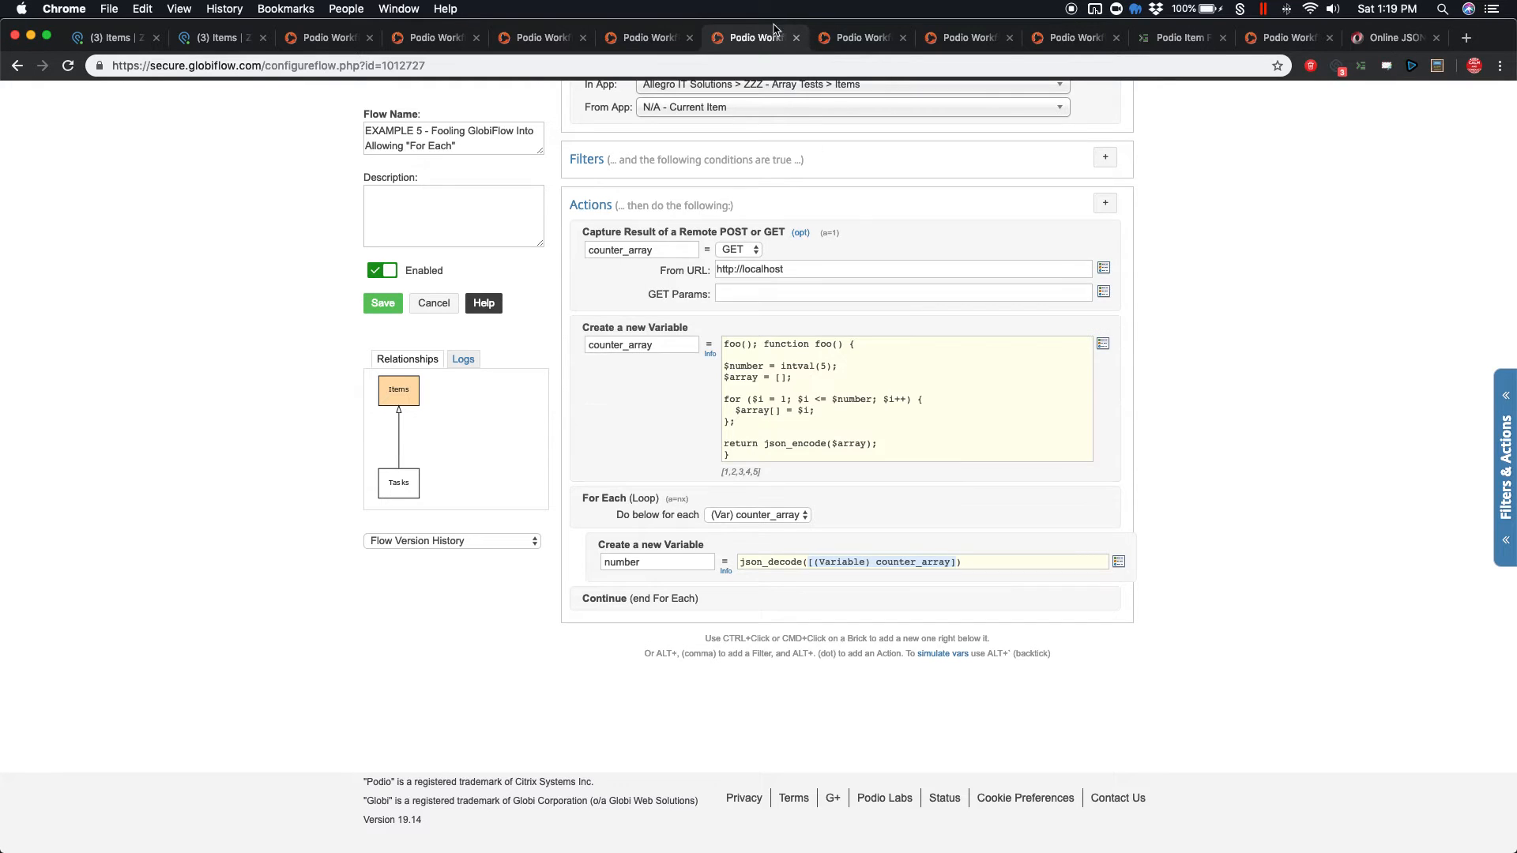
Open the REAL WORLD 1 - Get Podio View Using ProcFu flow and highlight the app_id, view_id and limit values in the first script's parameters
left_click(840, 41)
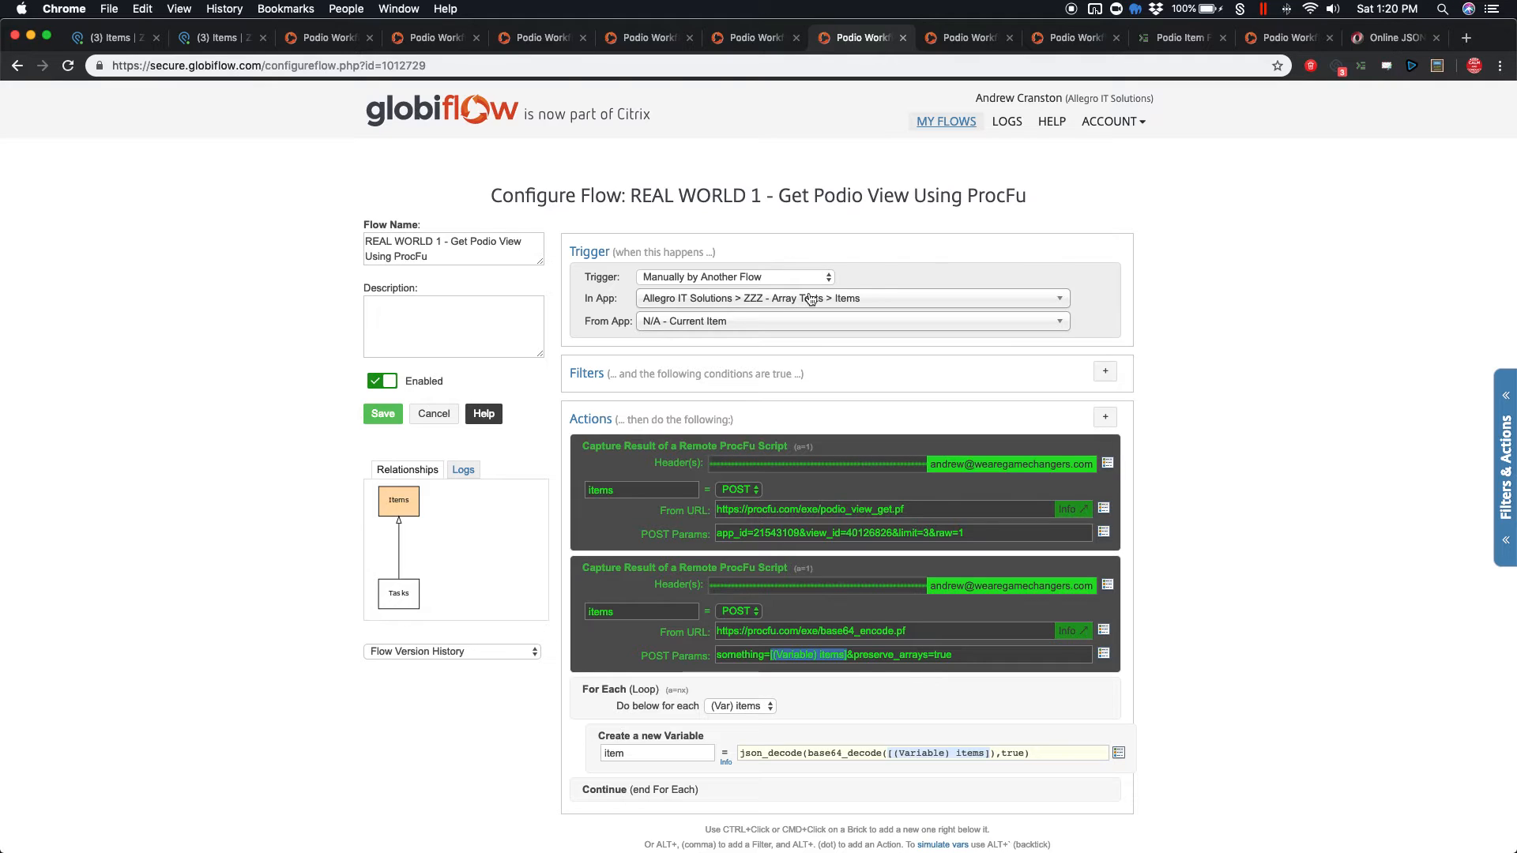
double_click(778, 533)
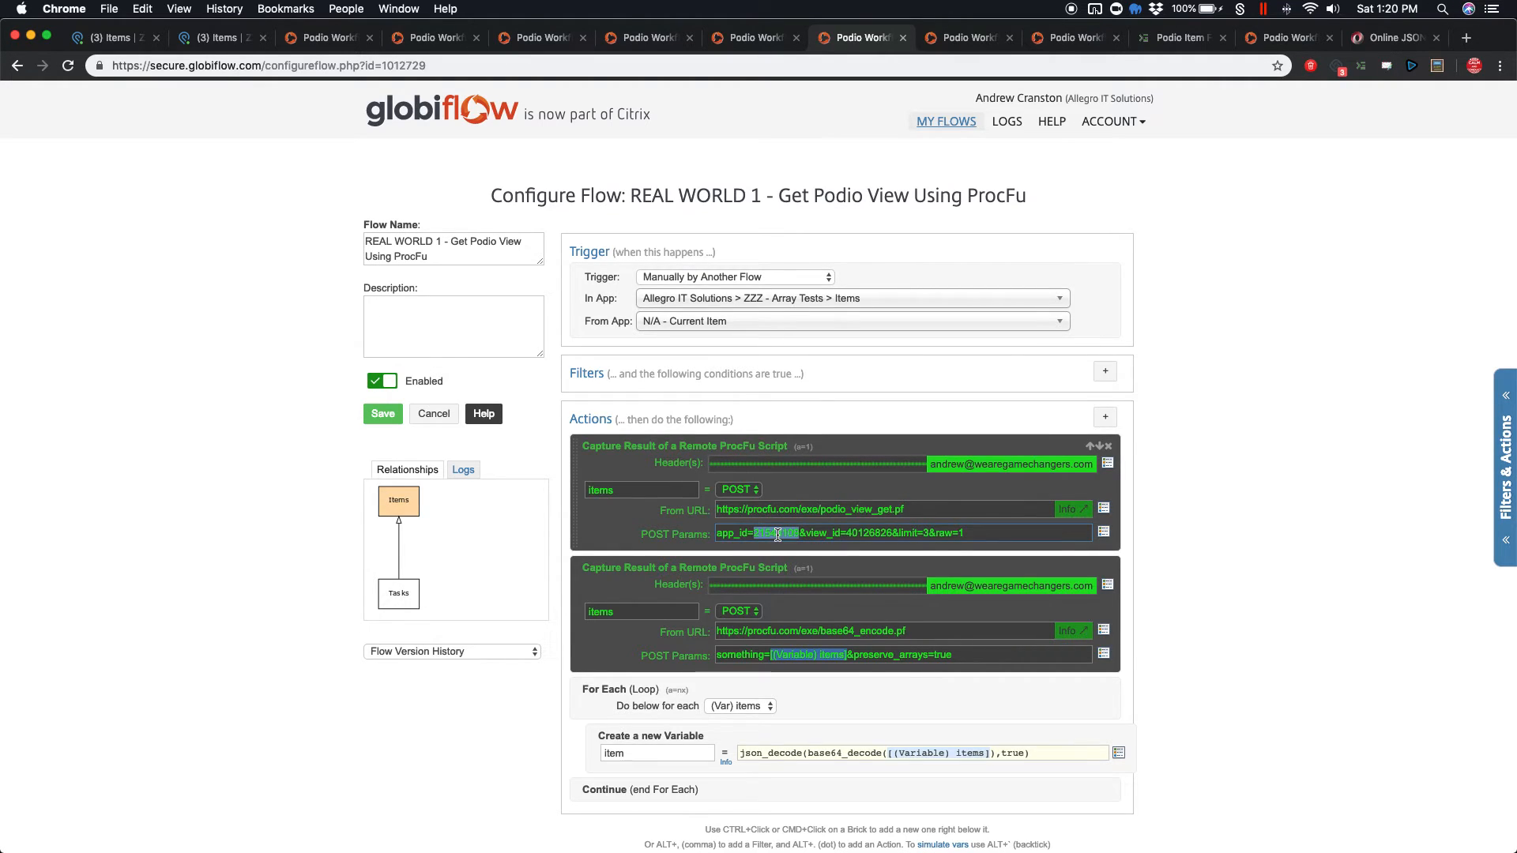
double_click(870, 533)
left_click(928, 533)
Simulate the flow's variables, examine the decoded array structure of each Podio item in the loop, and close the results
scroll(1019, 806, "down", 2)
left_click(934, 758)
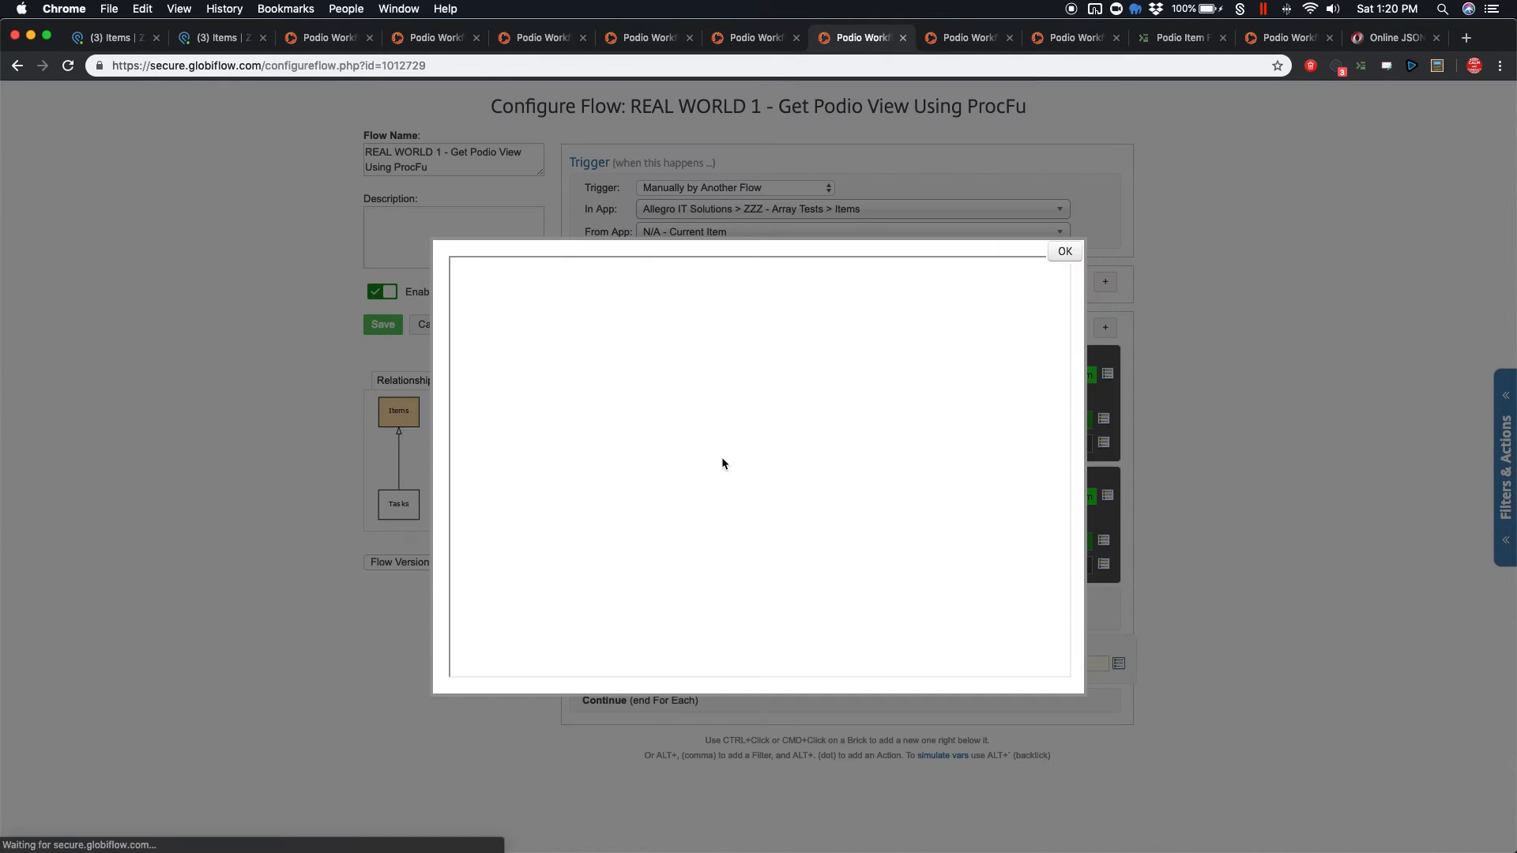
left_click(557, 376)
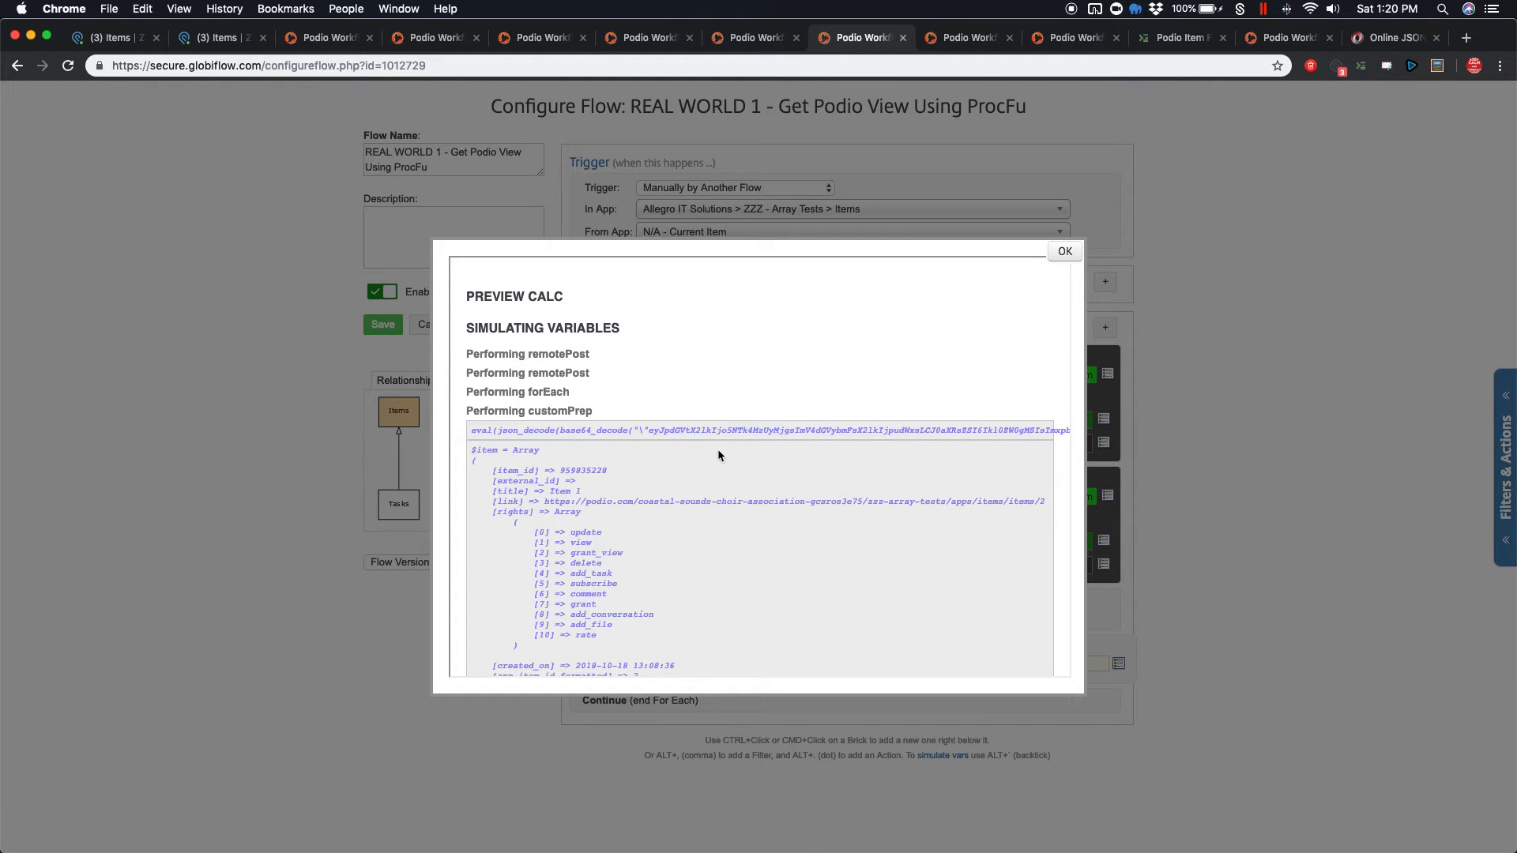
scroll(636, 447, "down", 4)
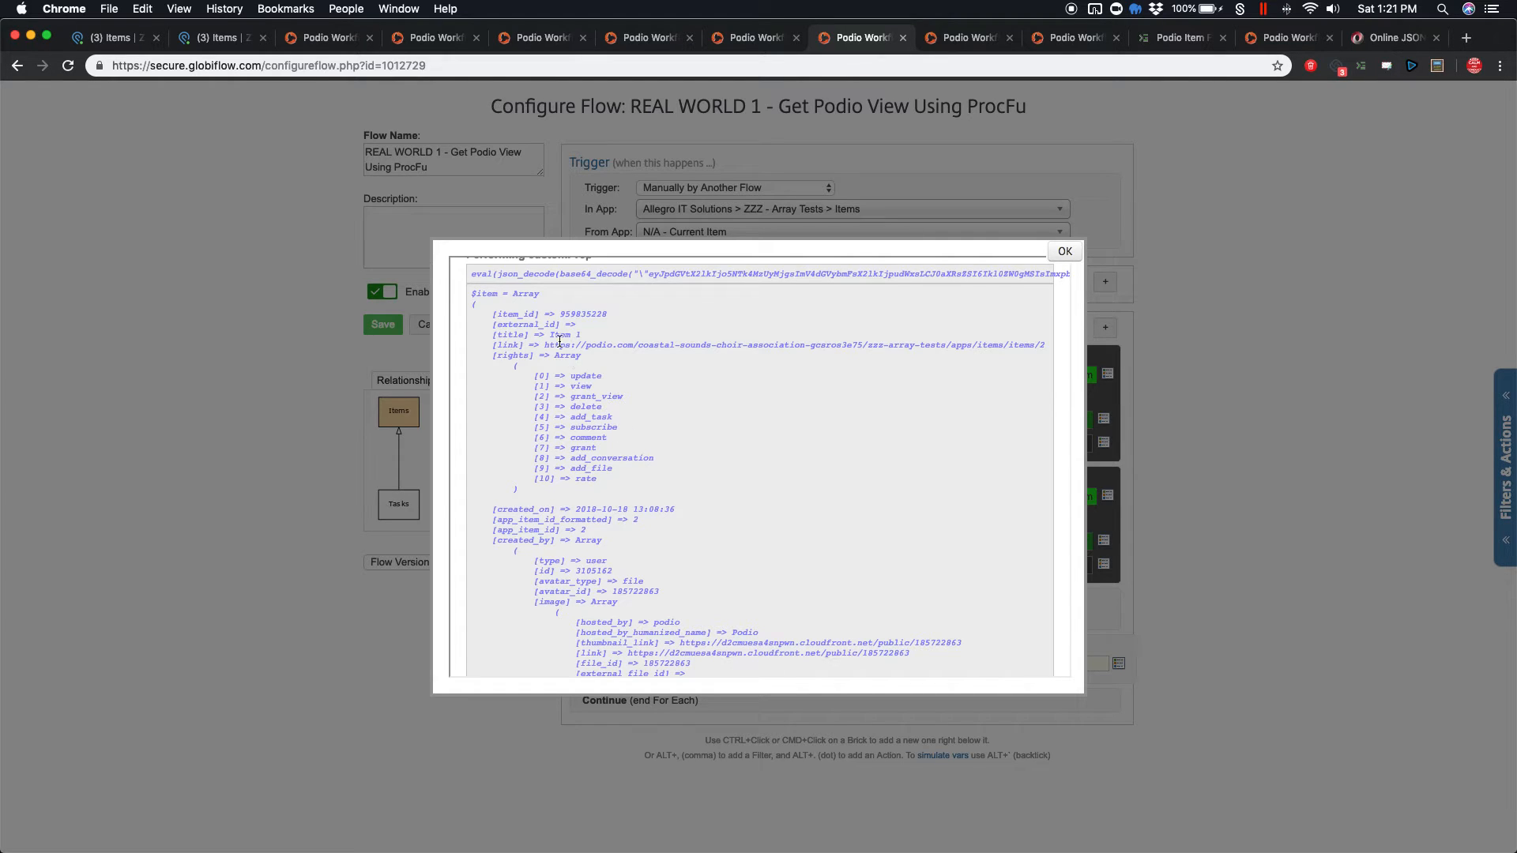
scroll(567, 367, "down", 10)
scroll(565, 387, "down", 15)
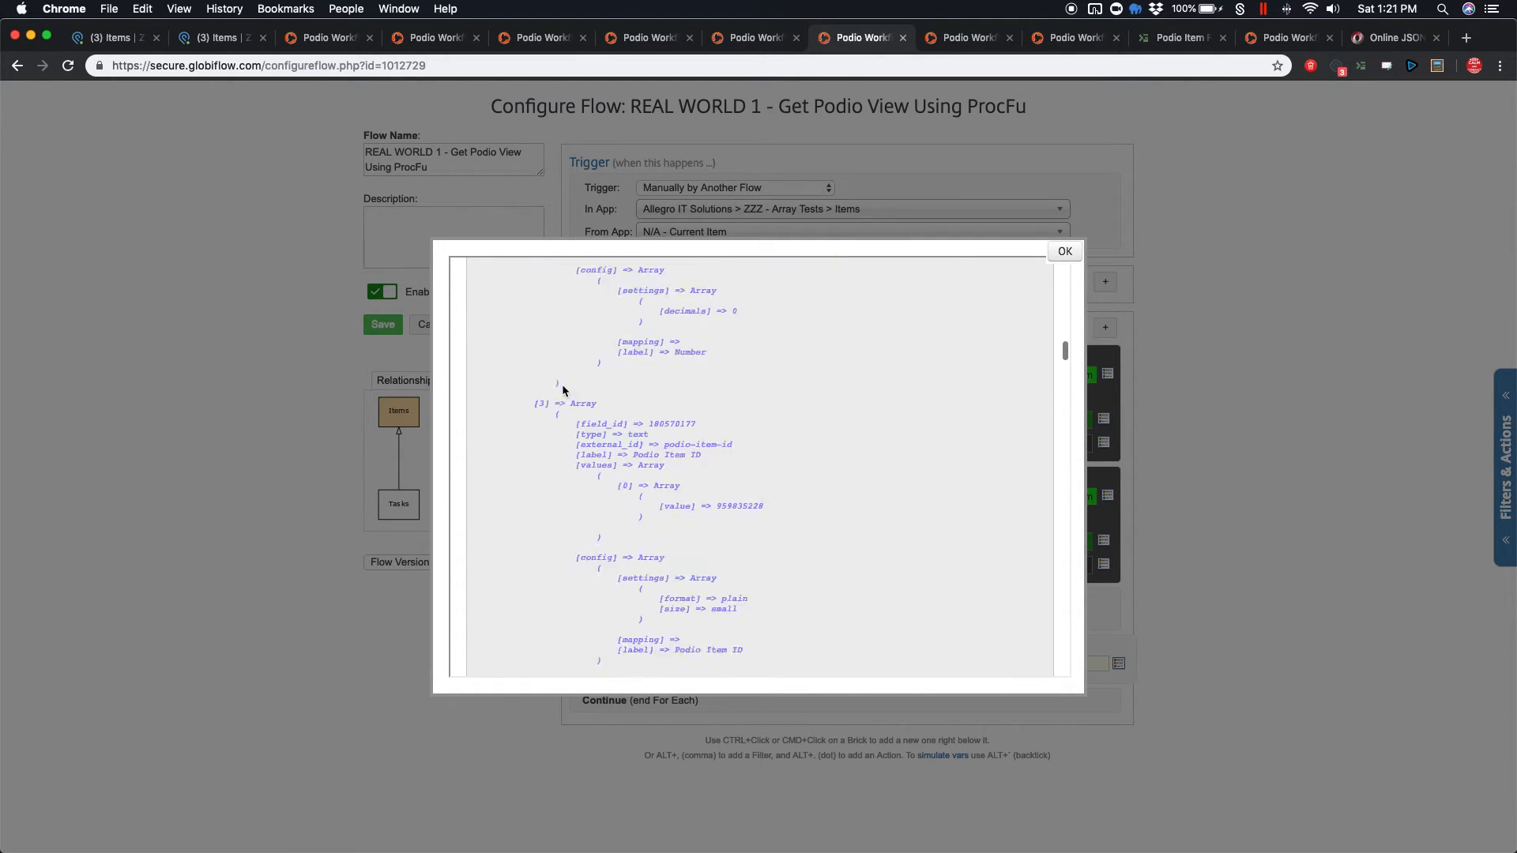
scroll(563, 390, "down", 1)
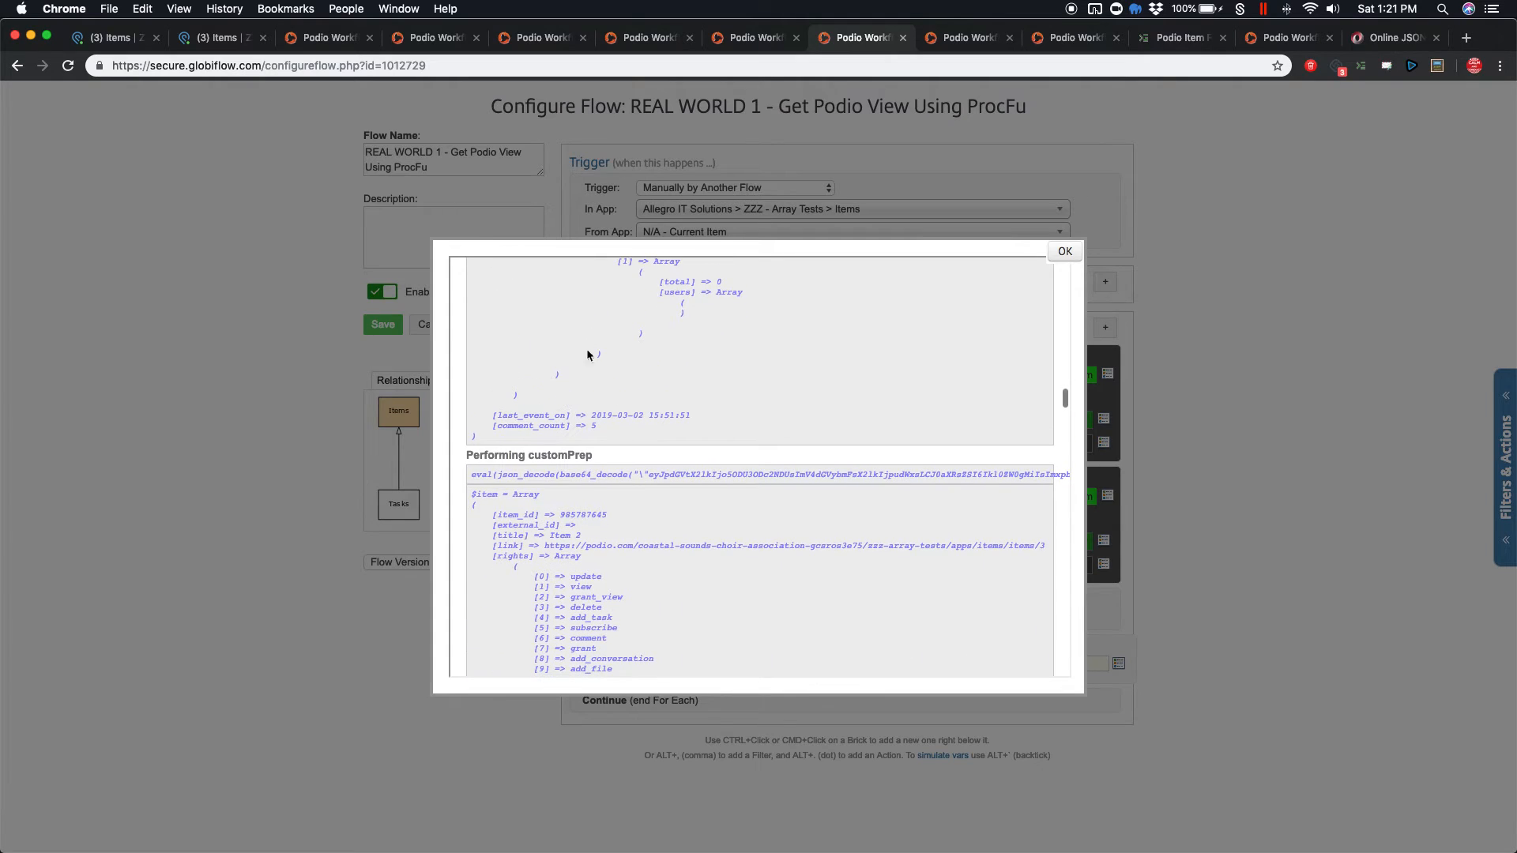
scroll(585, 412, "down", 6)
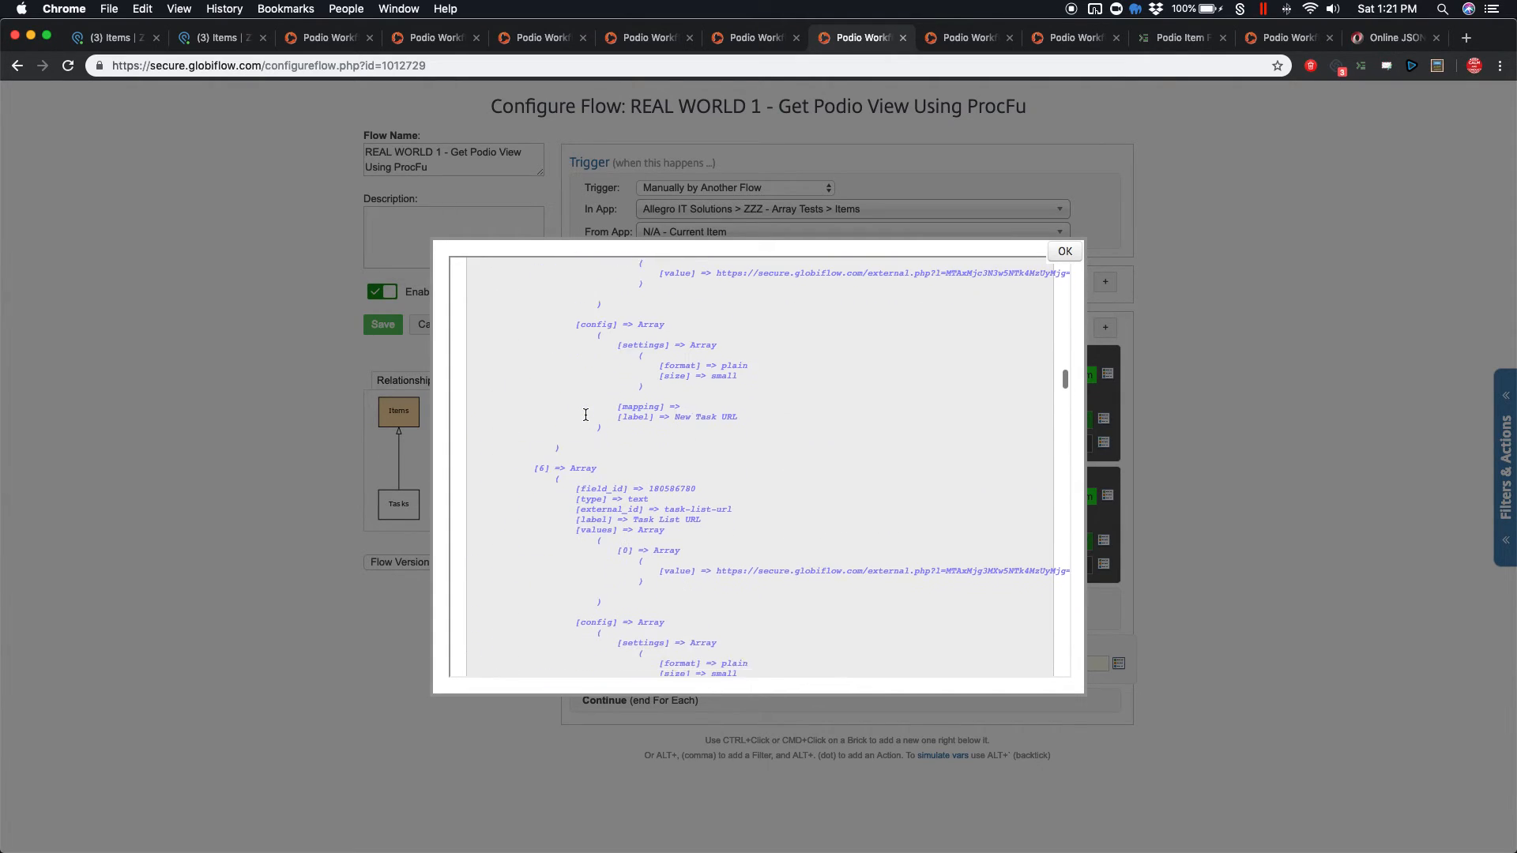
scroll(585, 416, "down", 15)
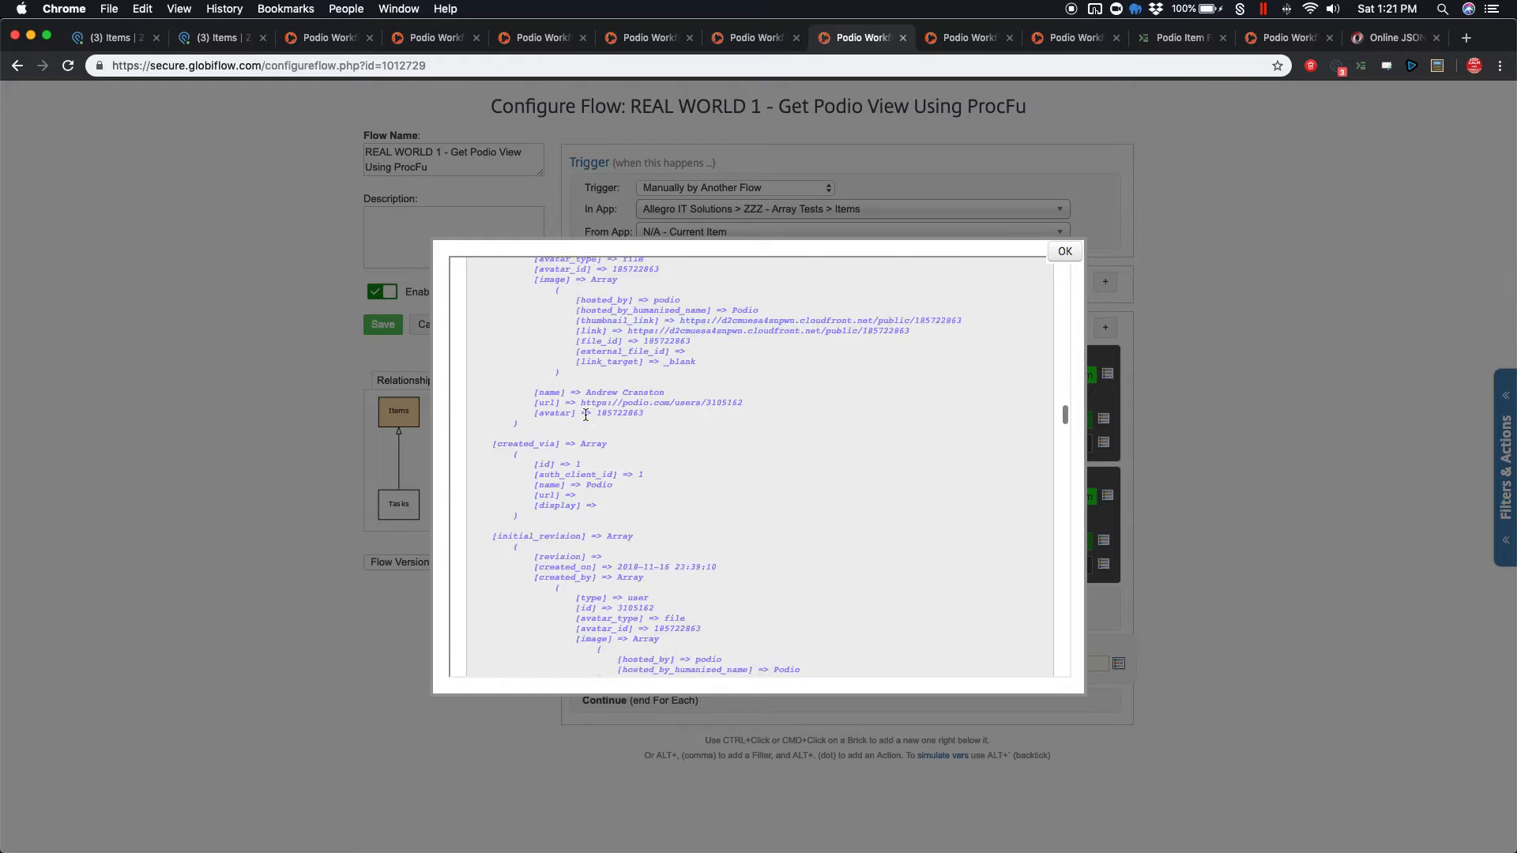
scroll(585, 415, "down", 15)
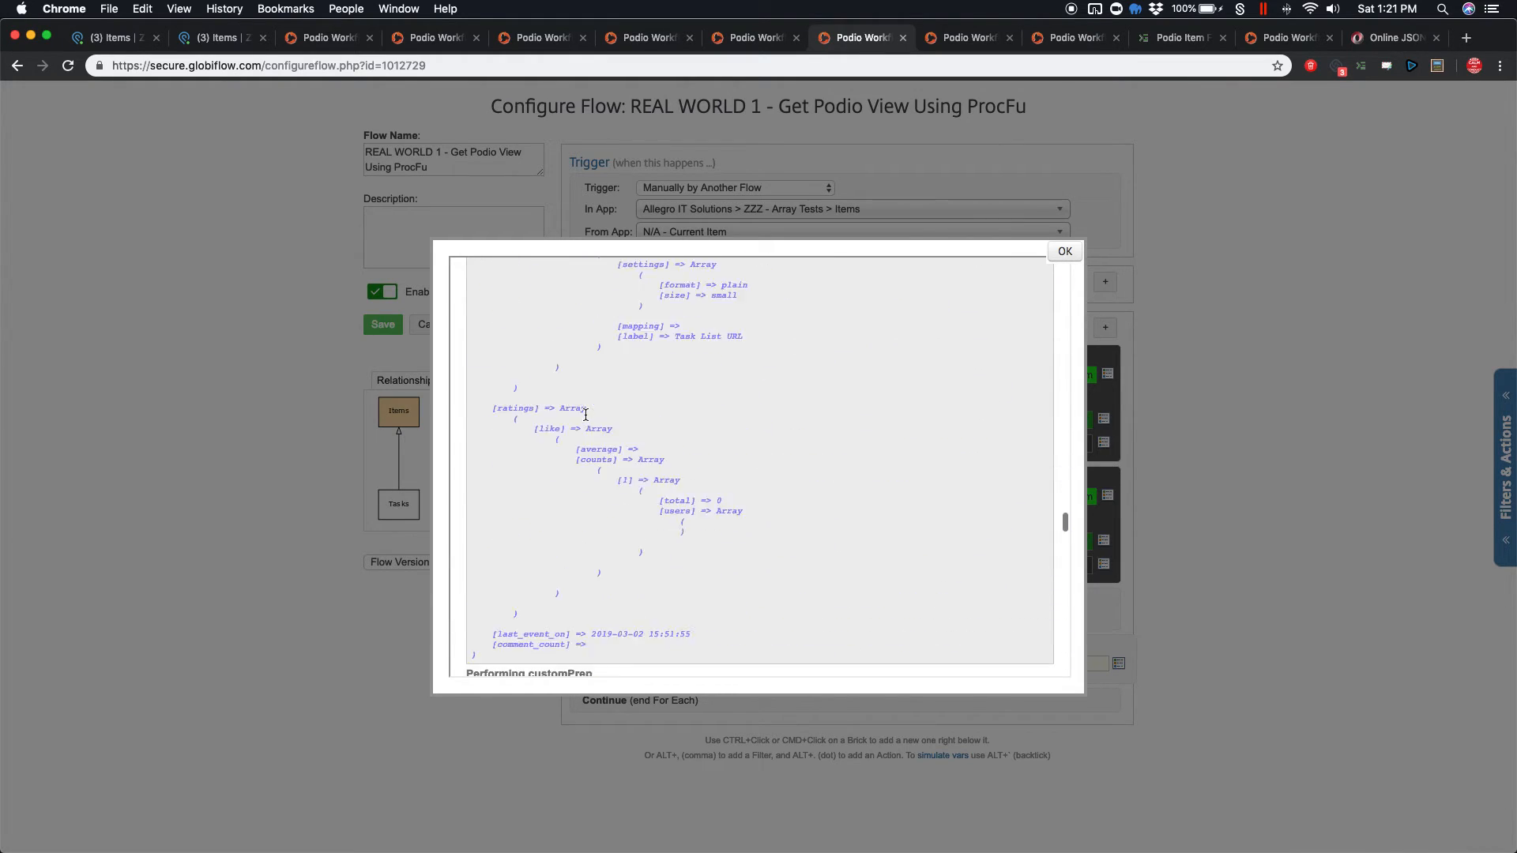
scroll(585, 415, "down", 15)
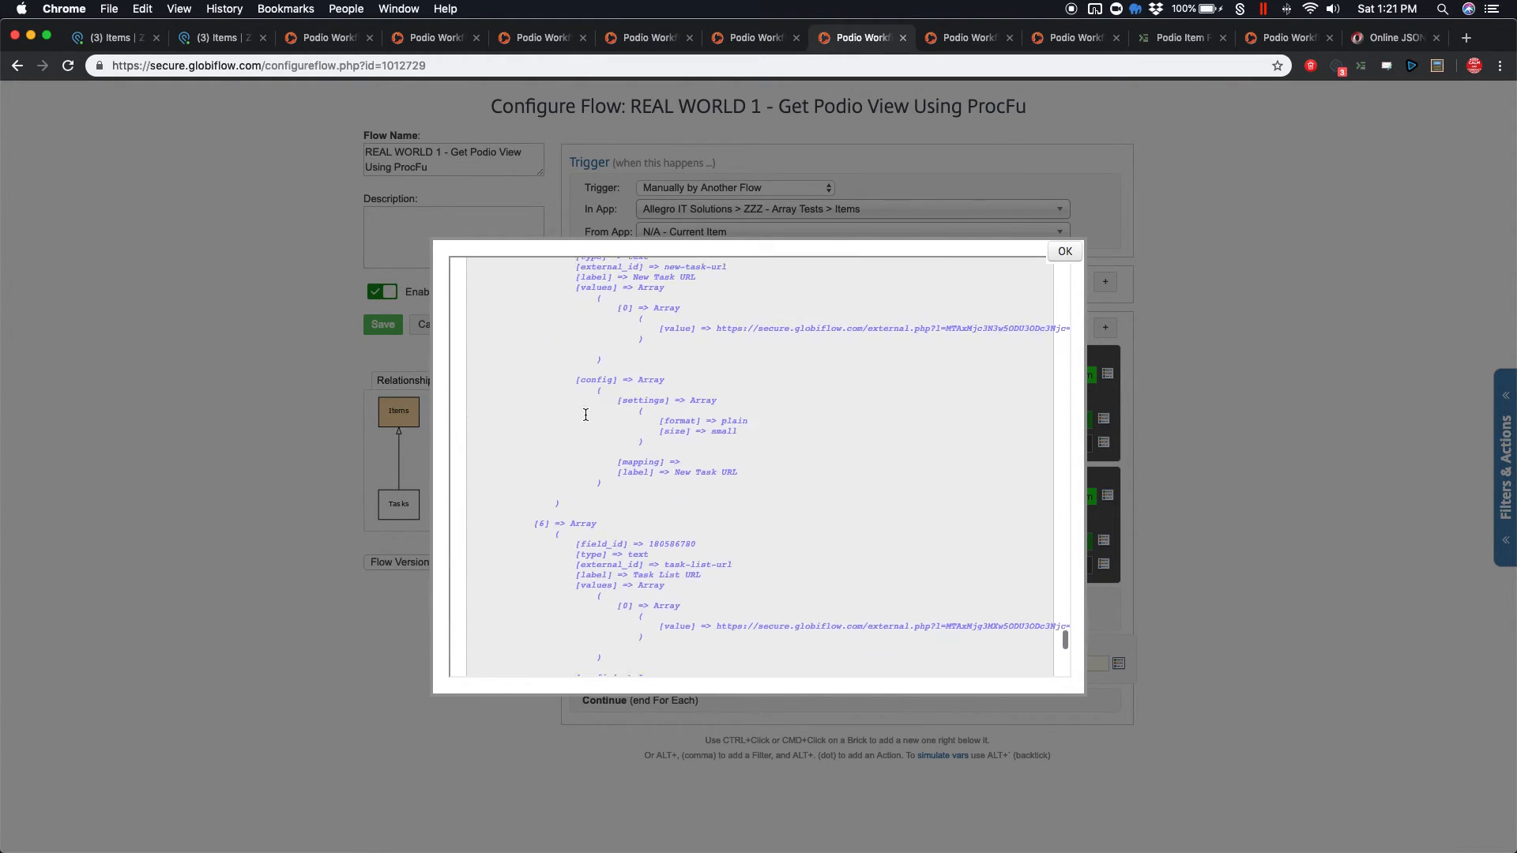
left_click(1065, 251)
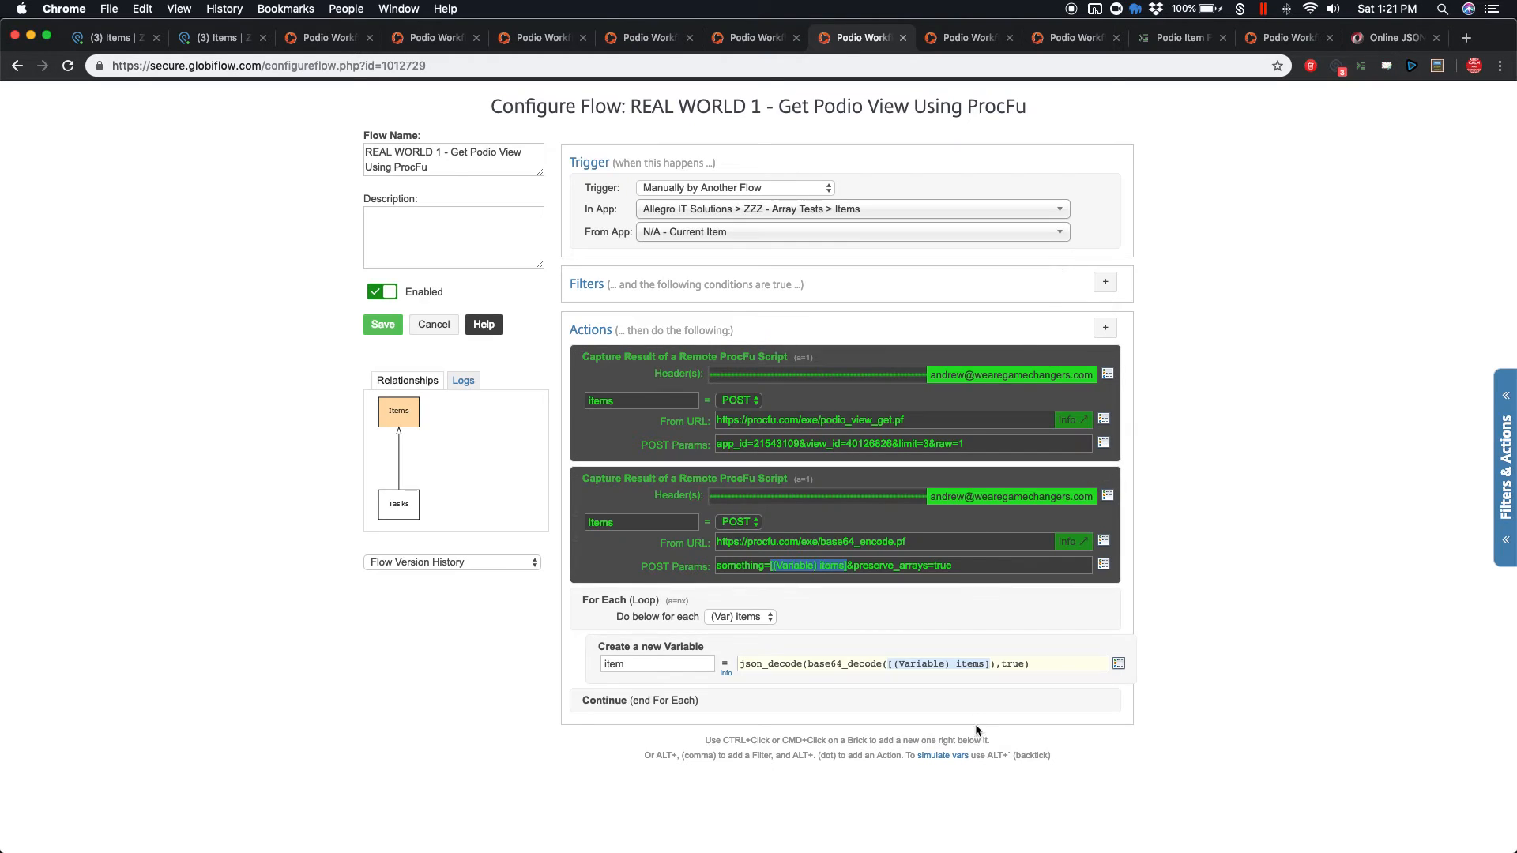
Append ['item_id'] to the item variable's json_decode expression and simulate the variables to check the result
left_click(1051, 663)
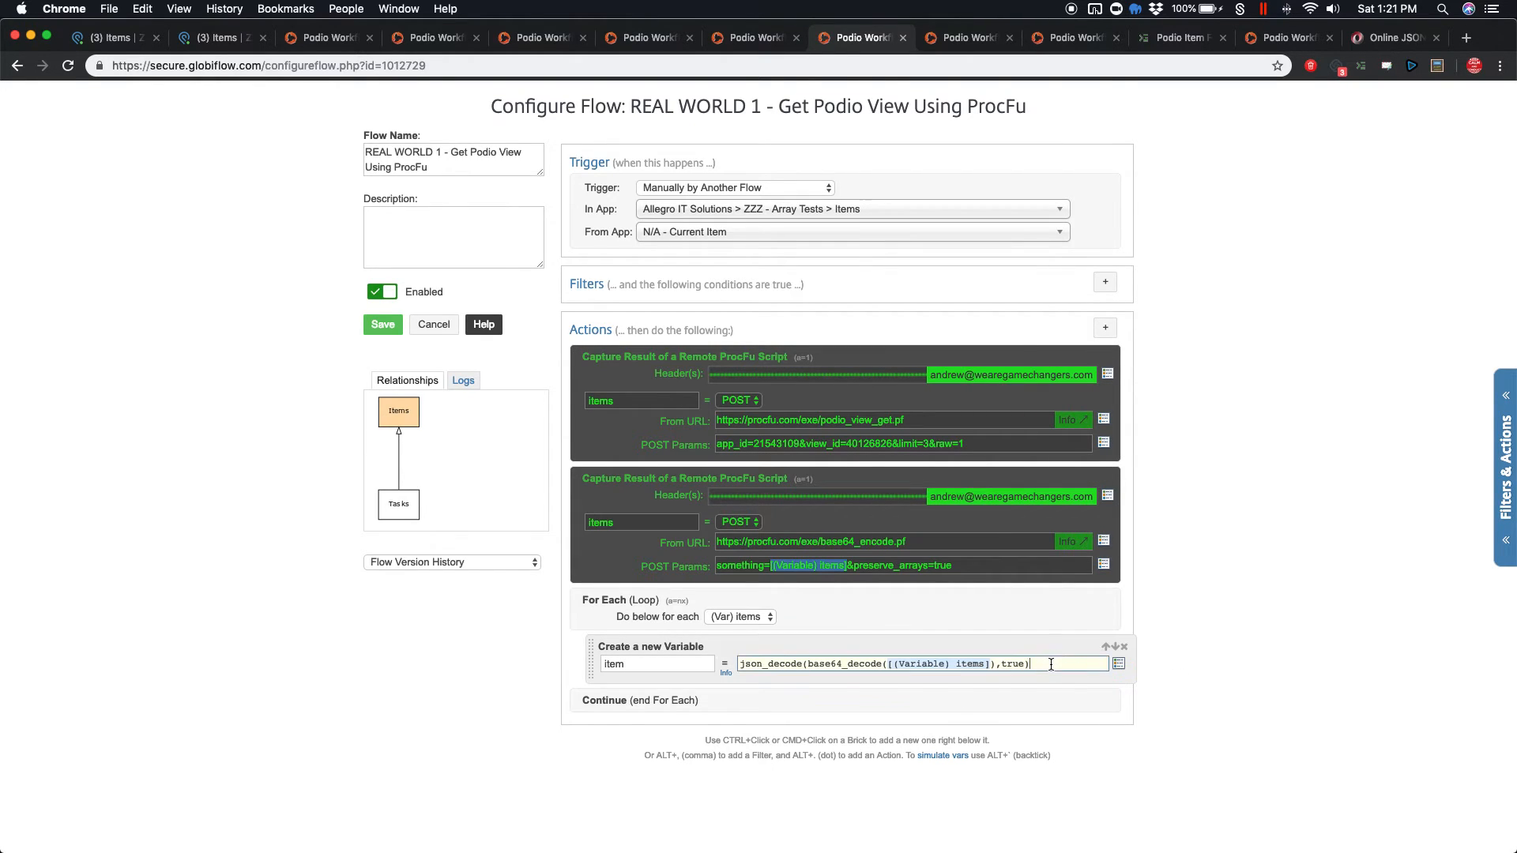
type("['item_id']")
left_click(941, 763)
left_click(550, 362)
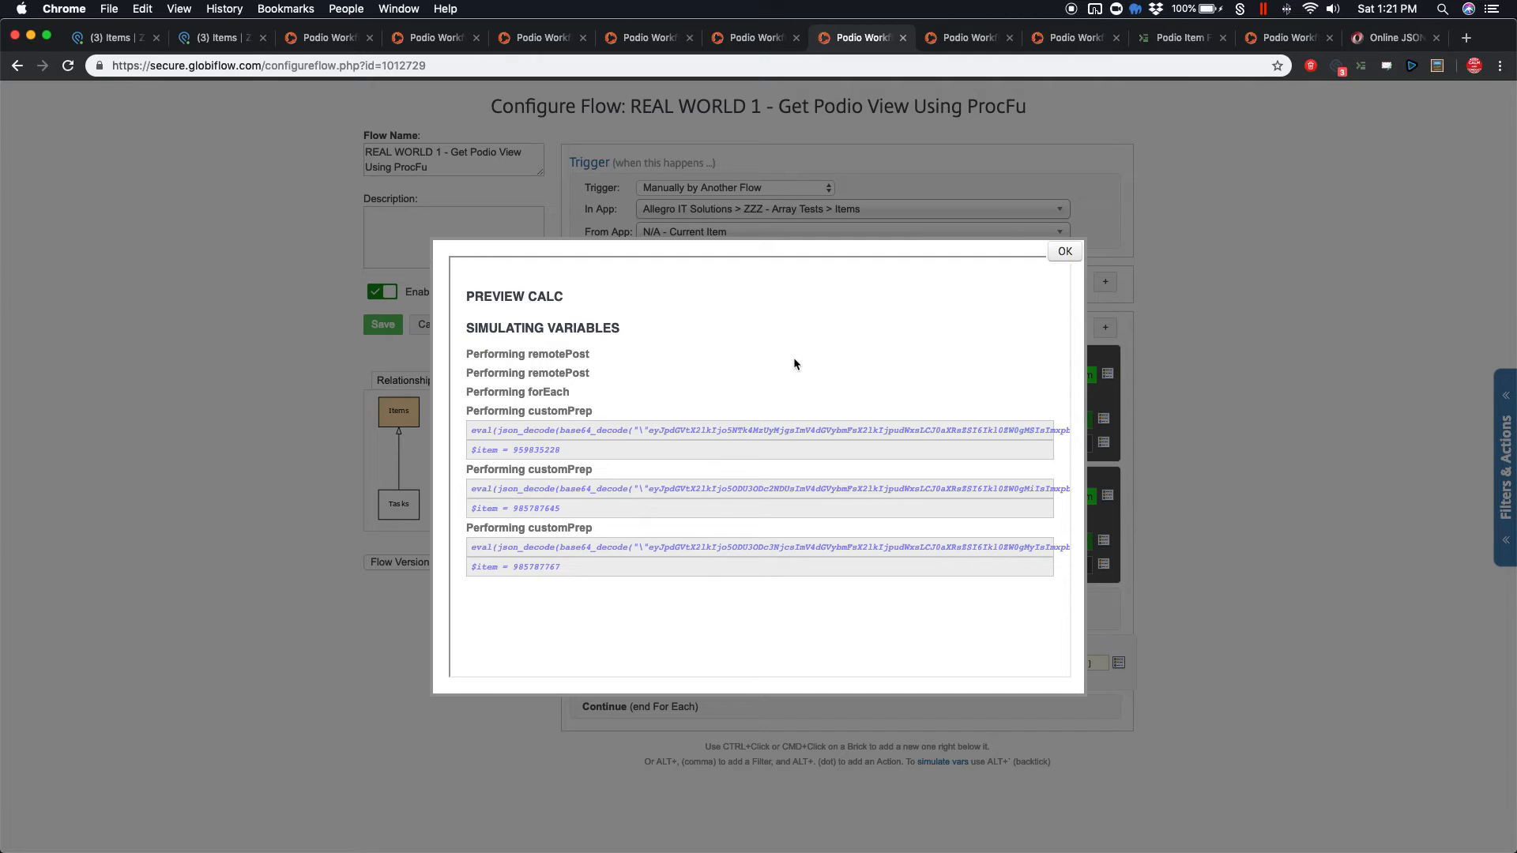
left_click(1063, 252)
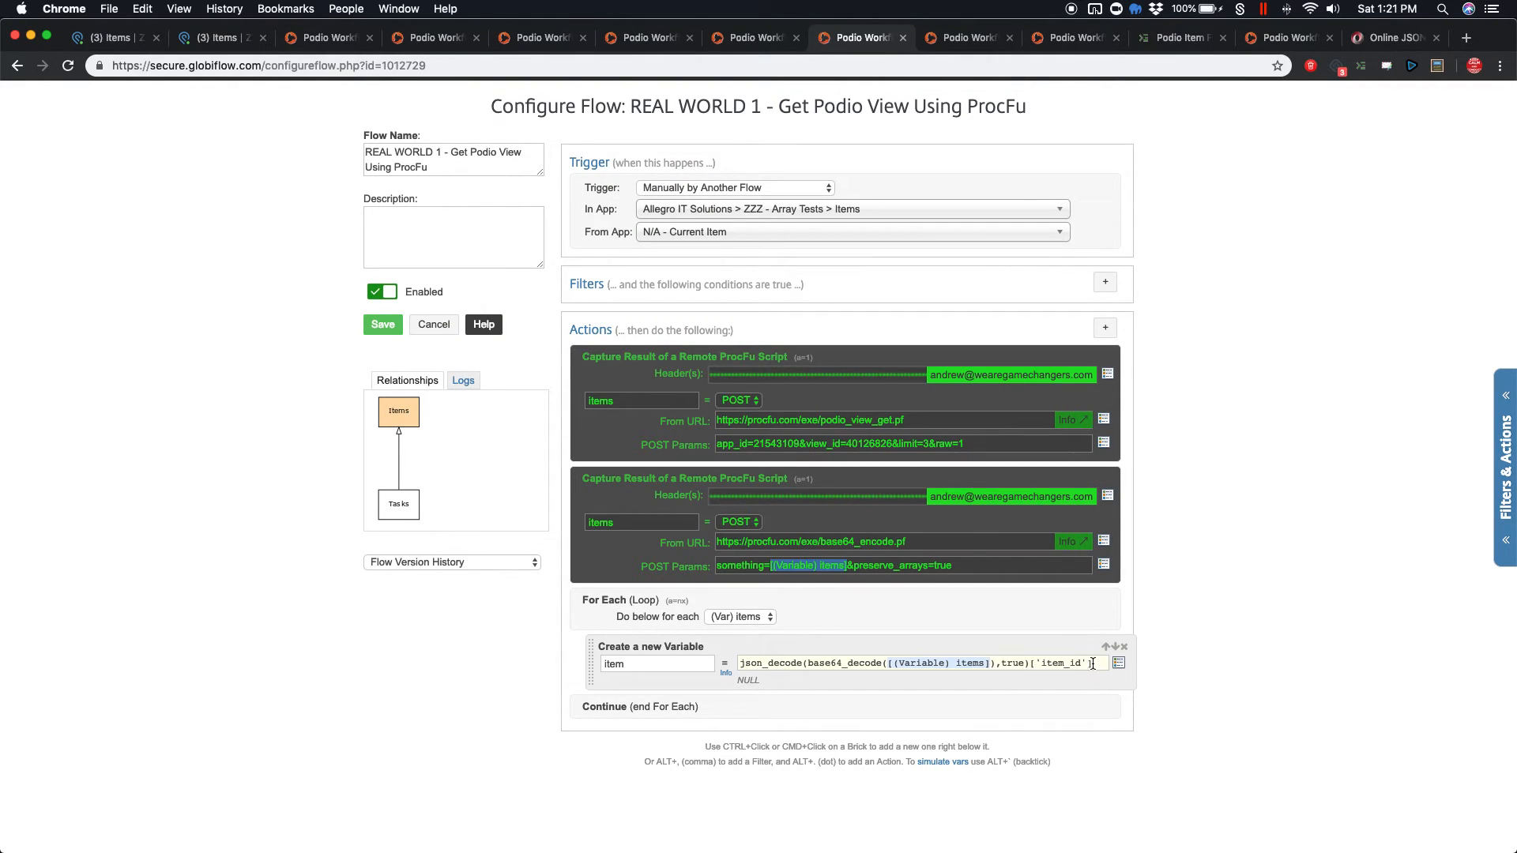
Remove ['item_id'] from the item variable's expression and simulate the variables again
left_click_drag(1093, 663, 1031, 664)
key("BackSpace")
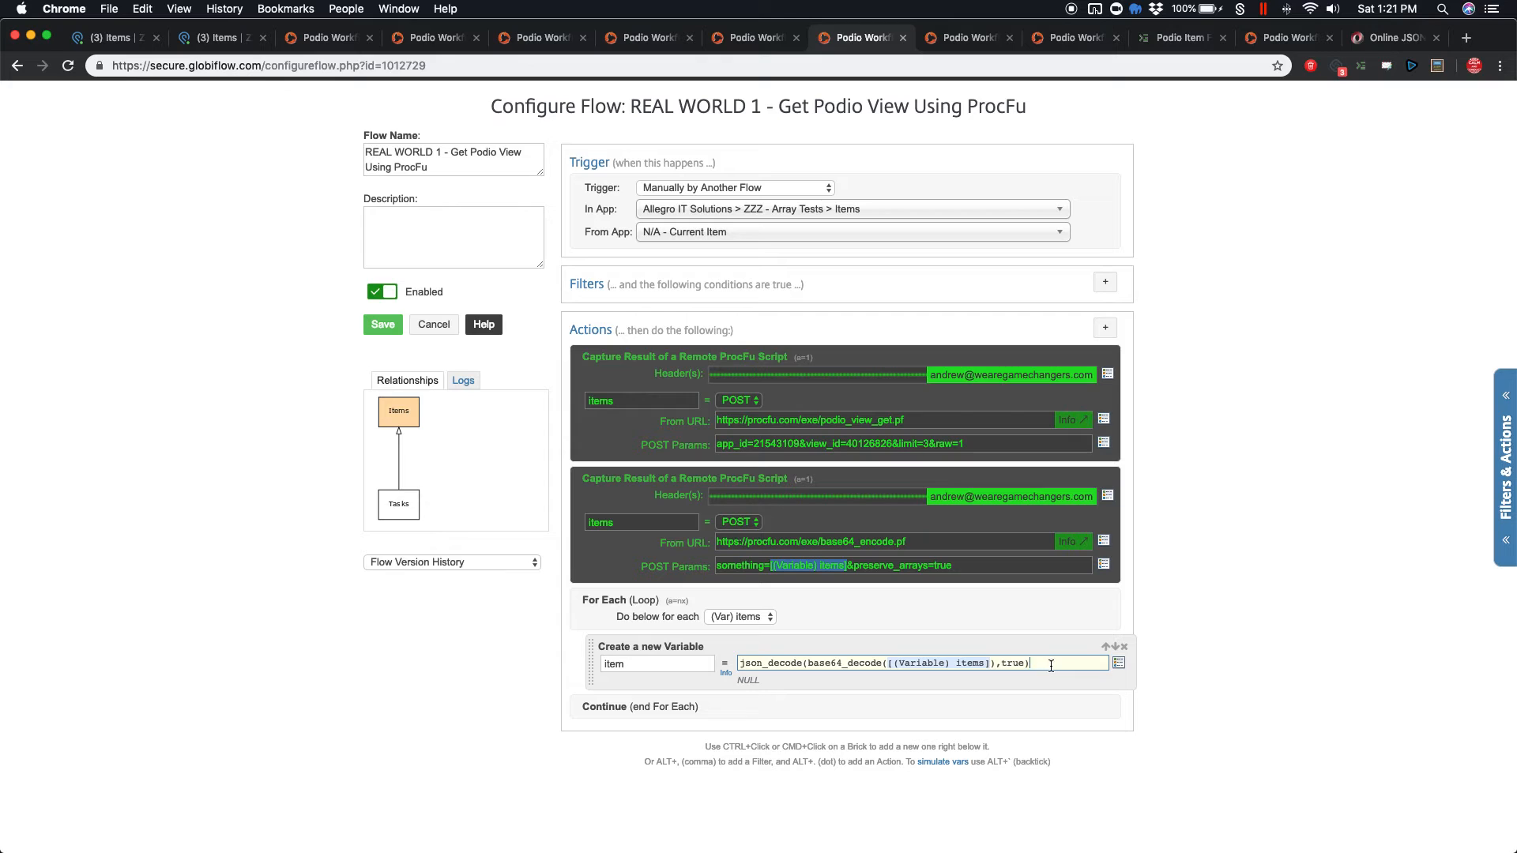
left_click(943, 761)
left_click(542, 360)
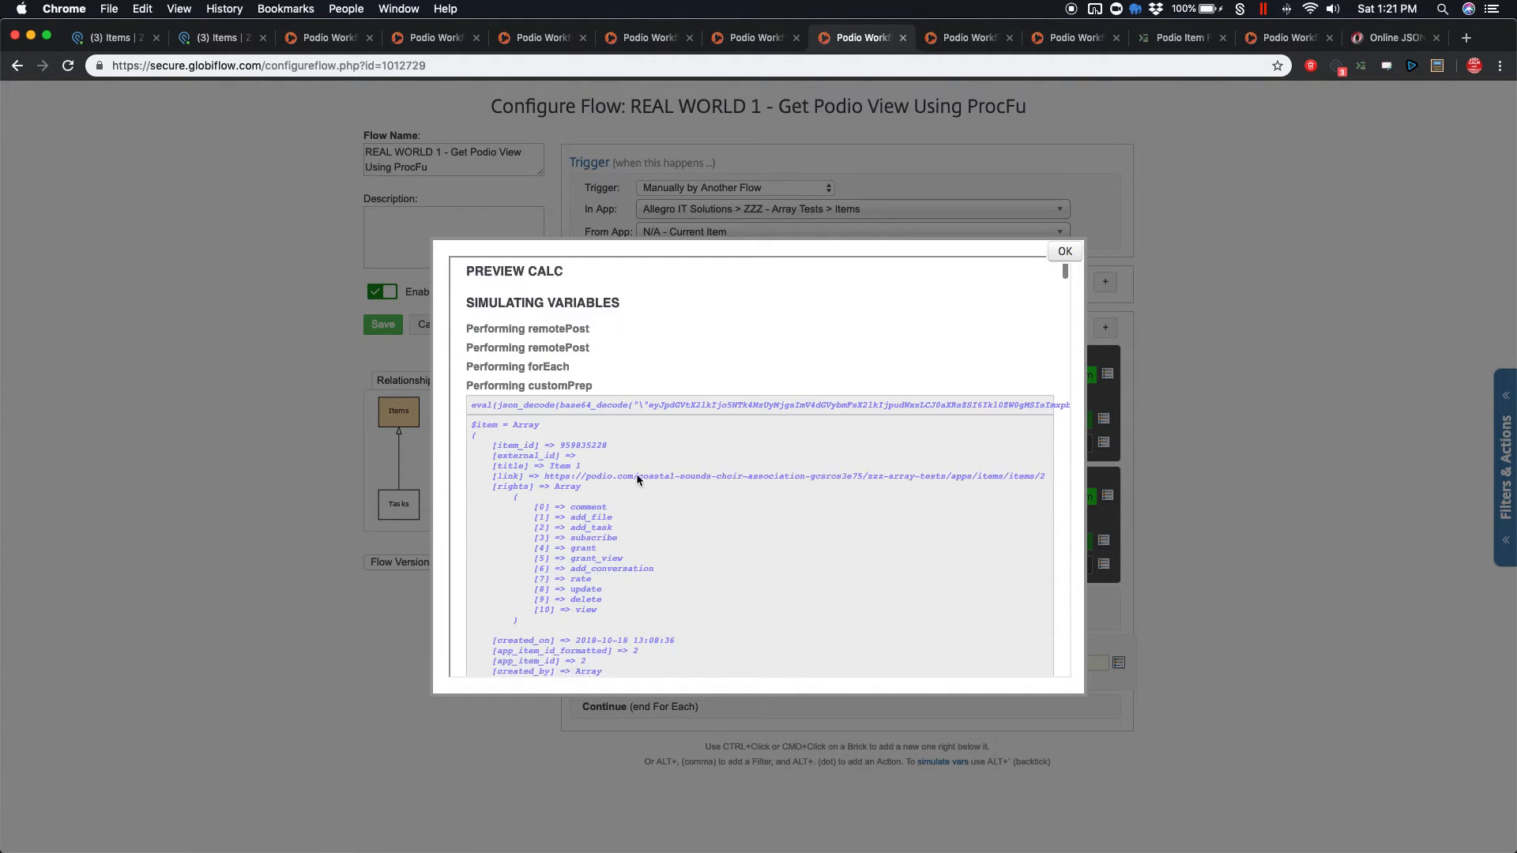
Find the created_by array in the simulated item, highlight it and its nested id key, and close the results
scroll(625, 466, "down", 3)
scroll(537, 449, "down", 3)
scroll(528, 450, "down", 3)
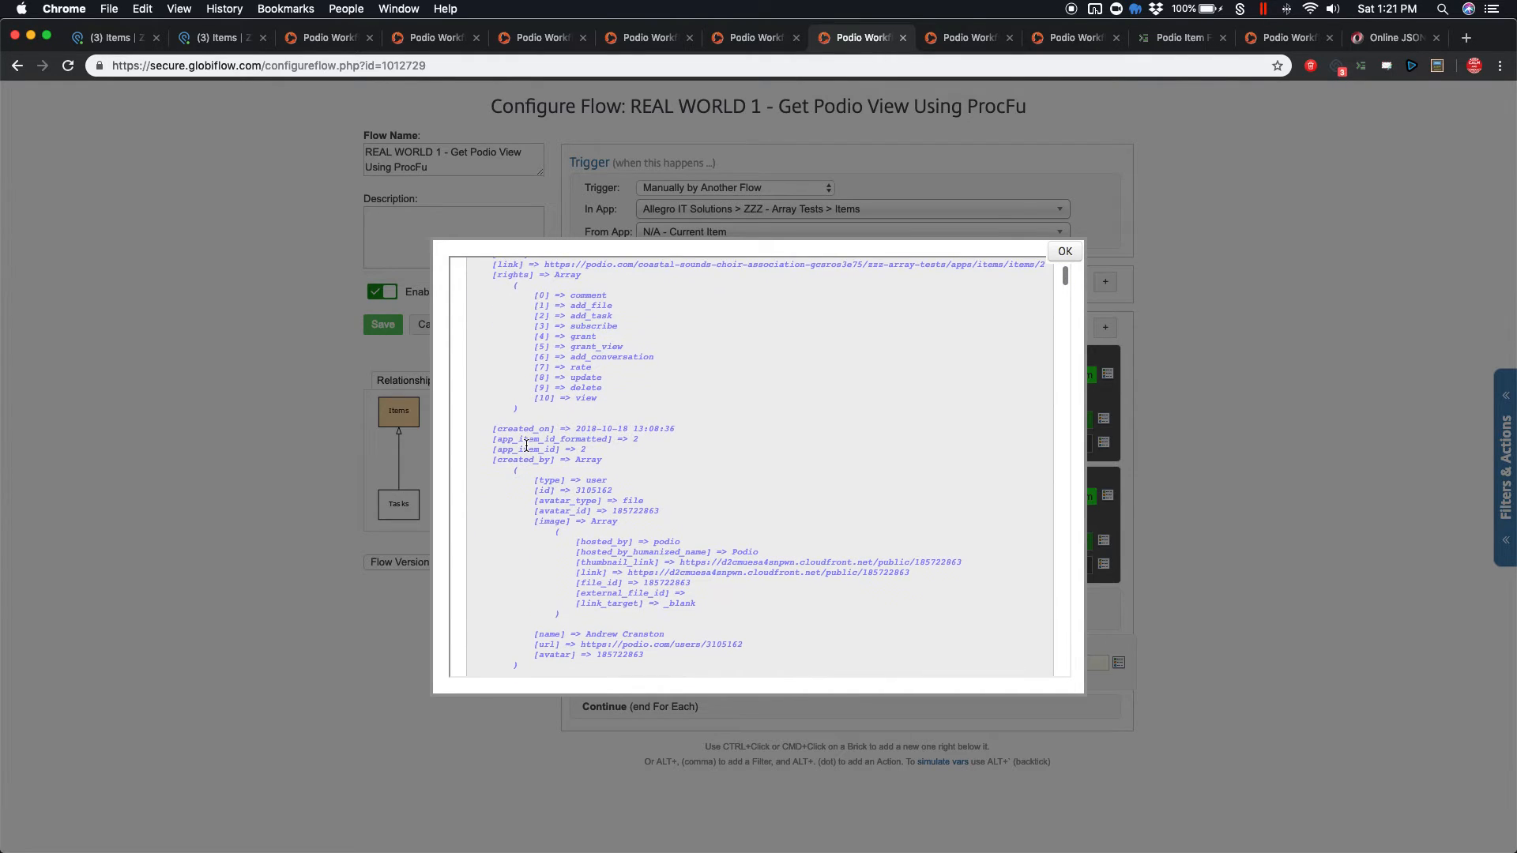
left_click_drag(493, 388, 633, 388)
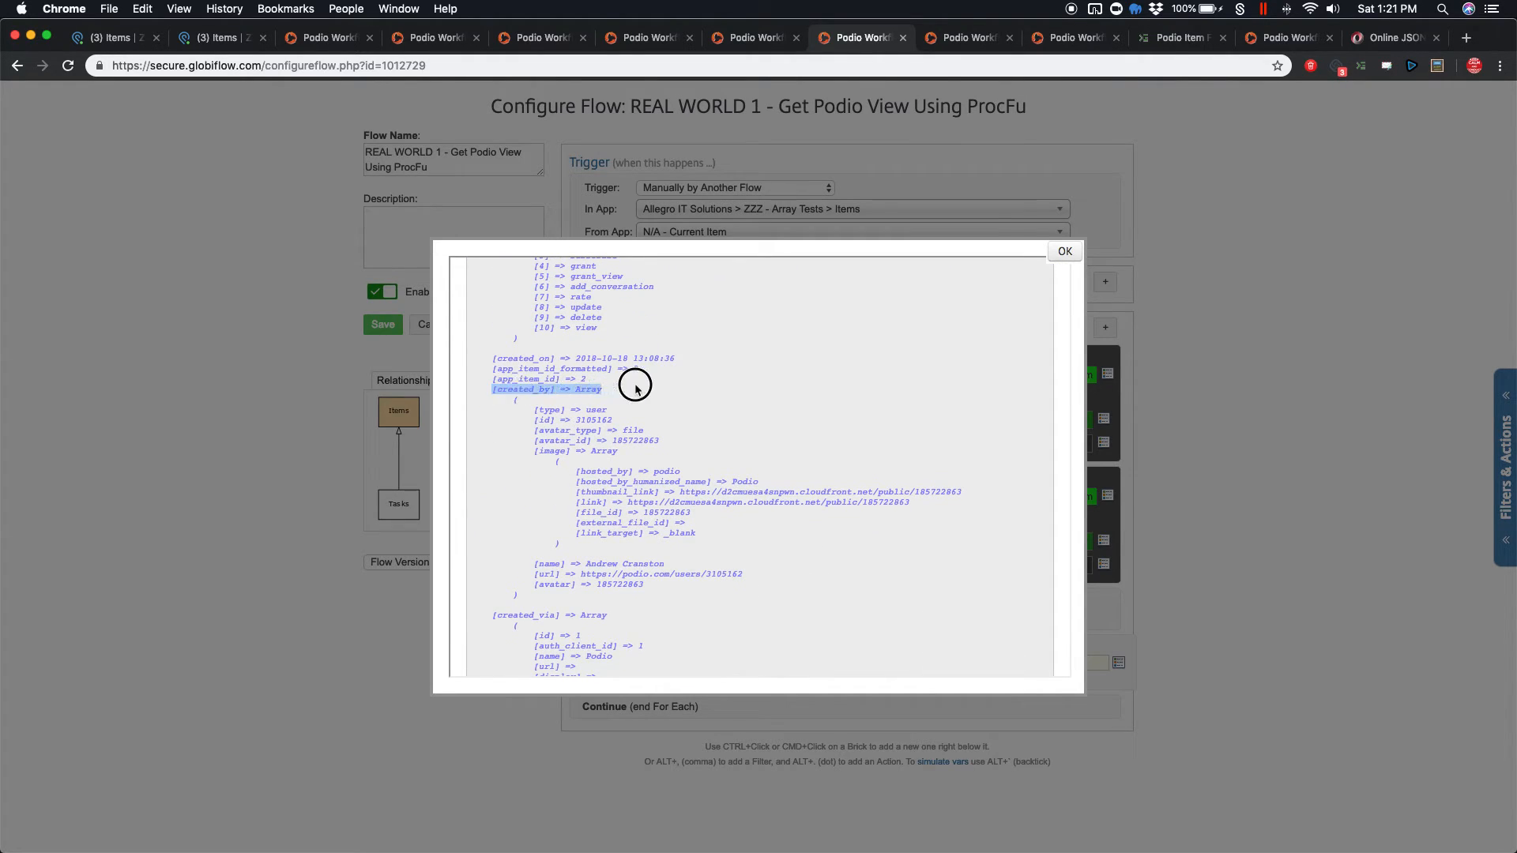
left_click(633, 390)
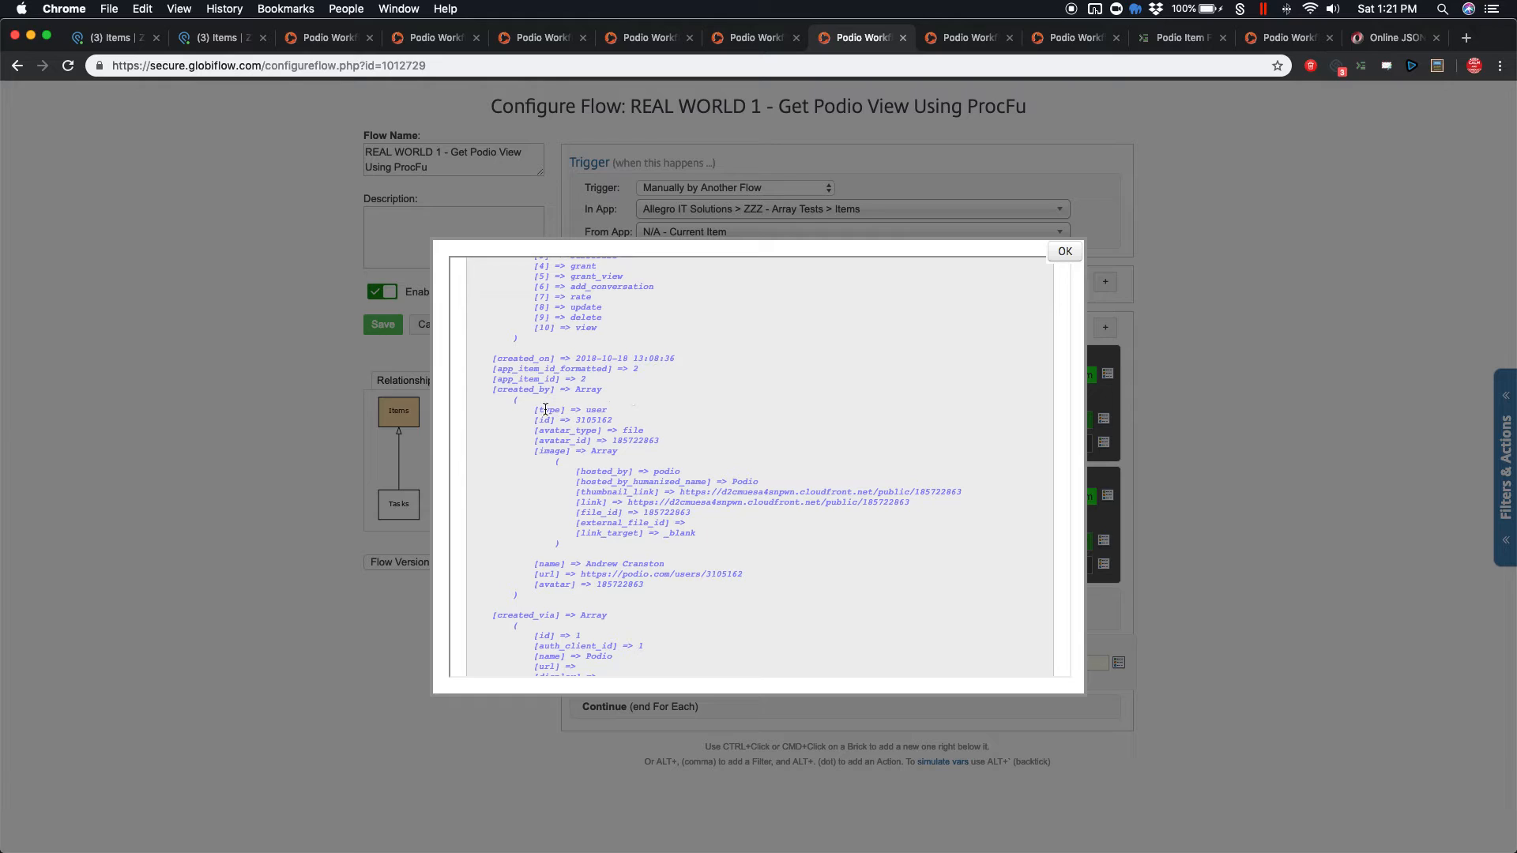
left_click_drag(535, 420, 628, 421)
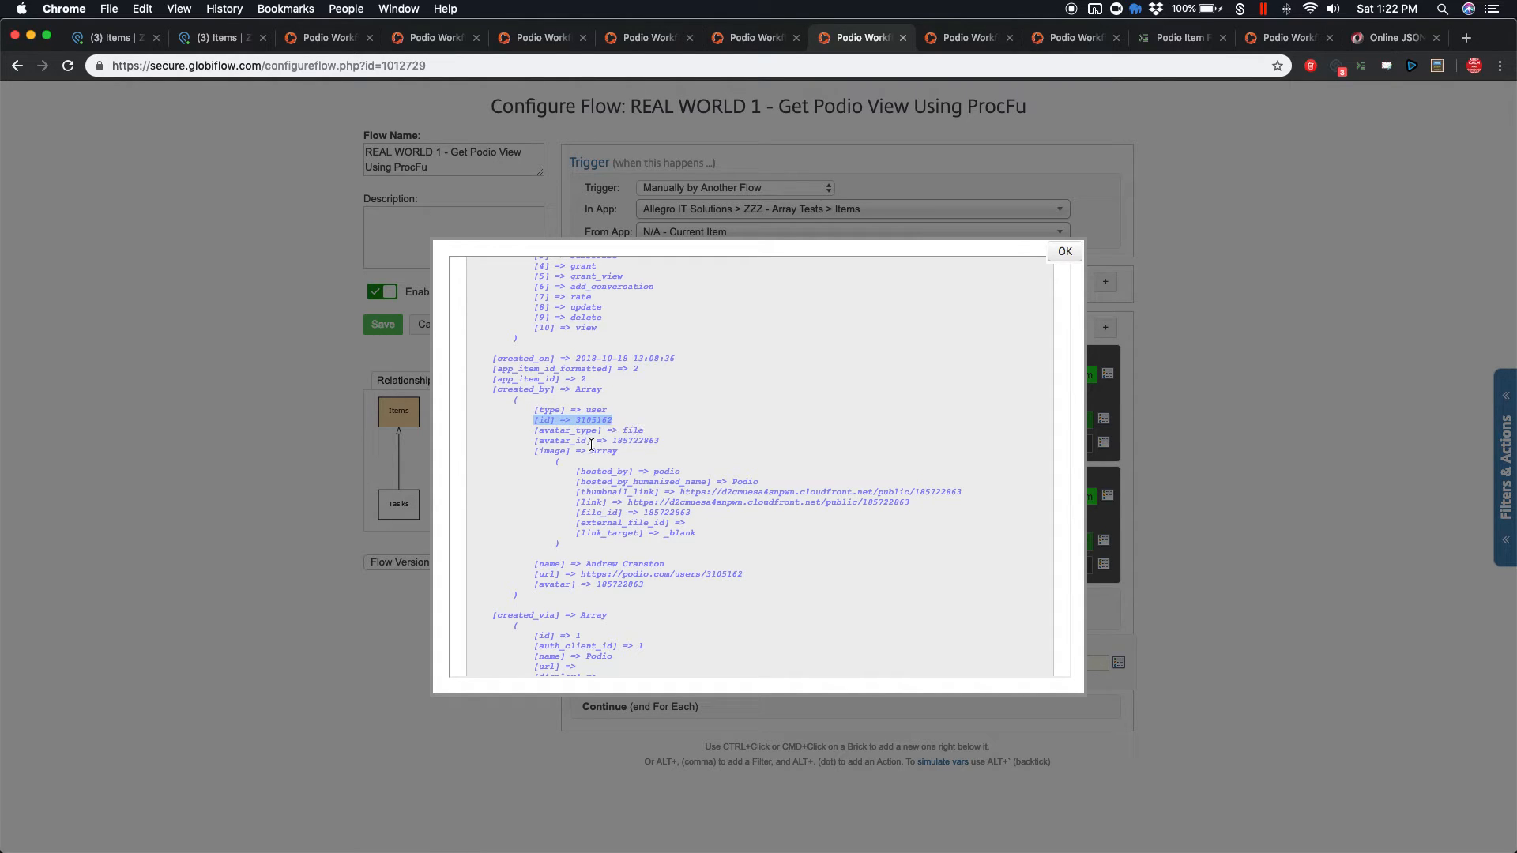
left_click_drag(495, 390, 556, 420)
left_click(1065, 251)
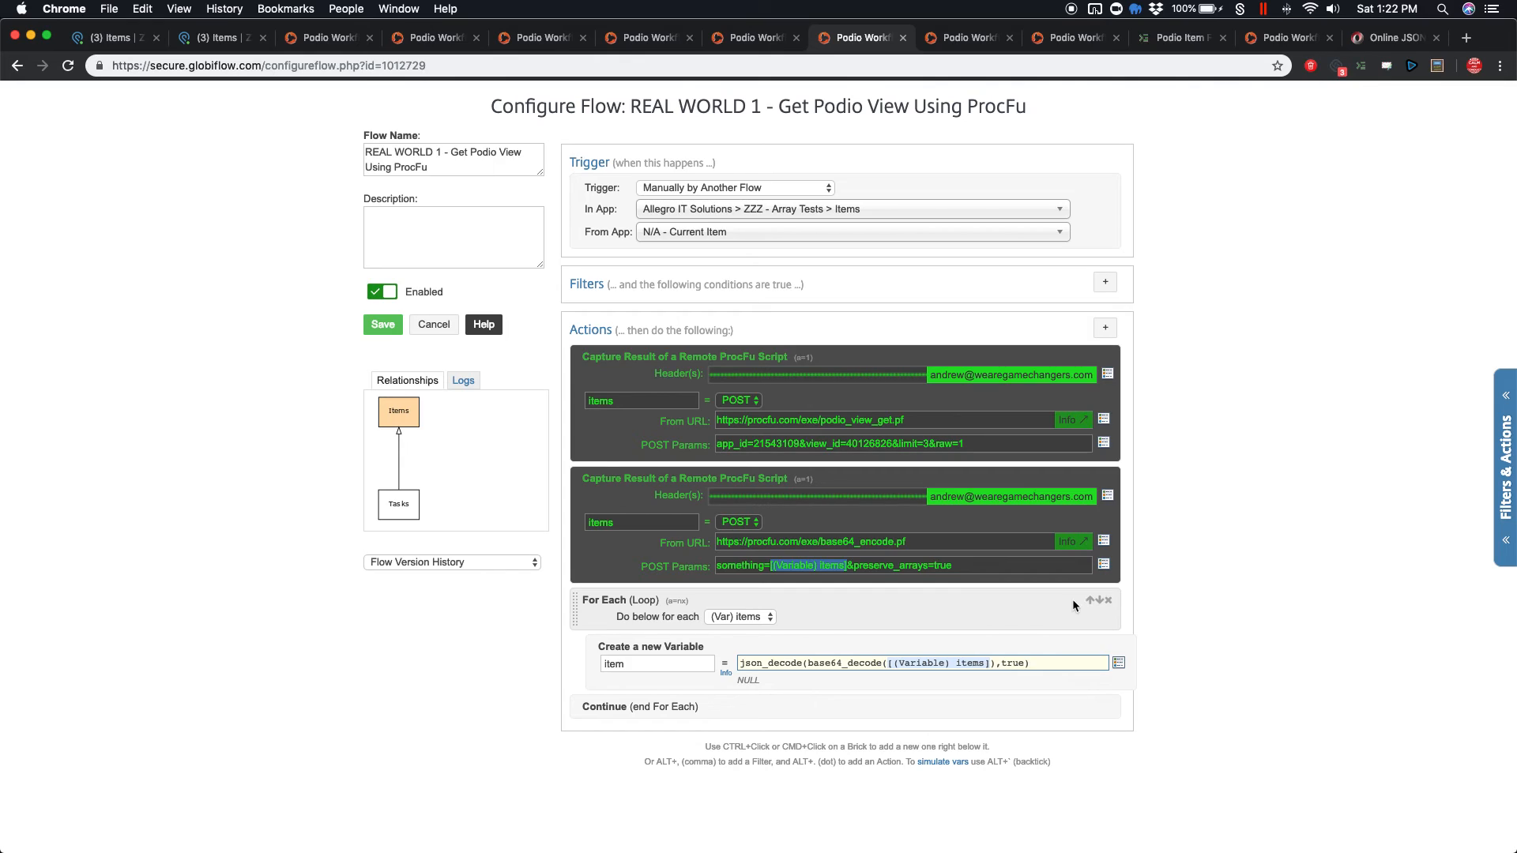
type("['created_by']['")
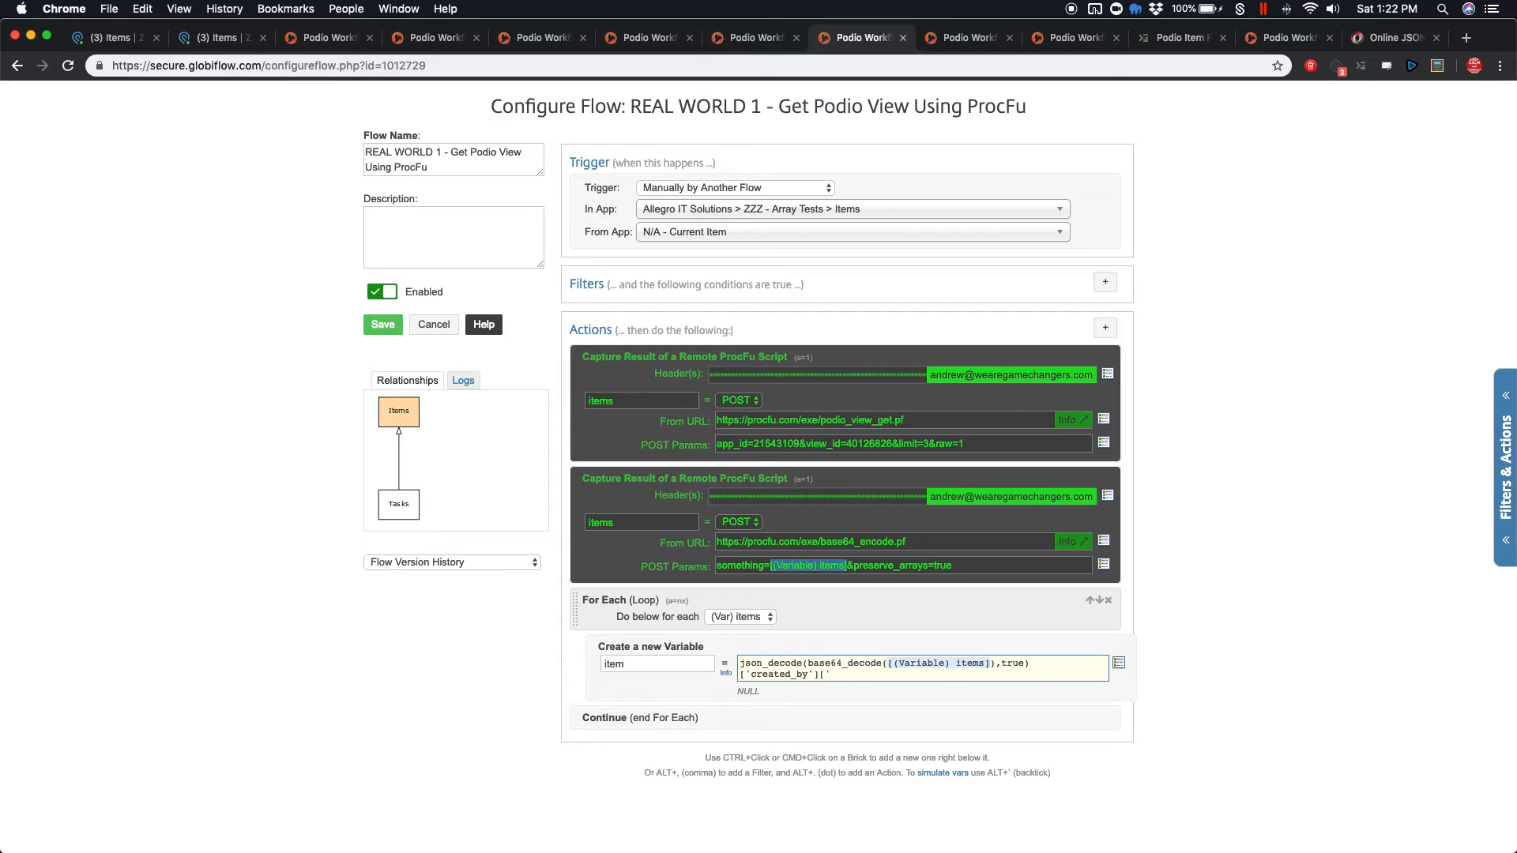
left_click_drag(831, 674, 739, 674)
key("BackSpace")
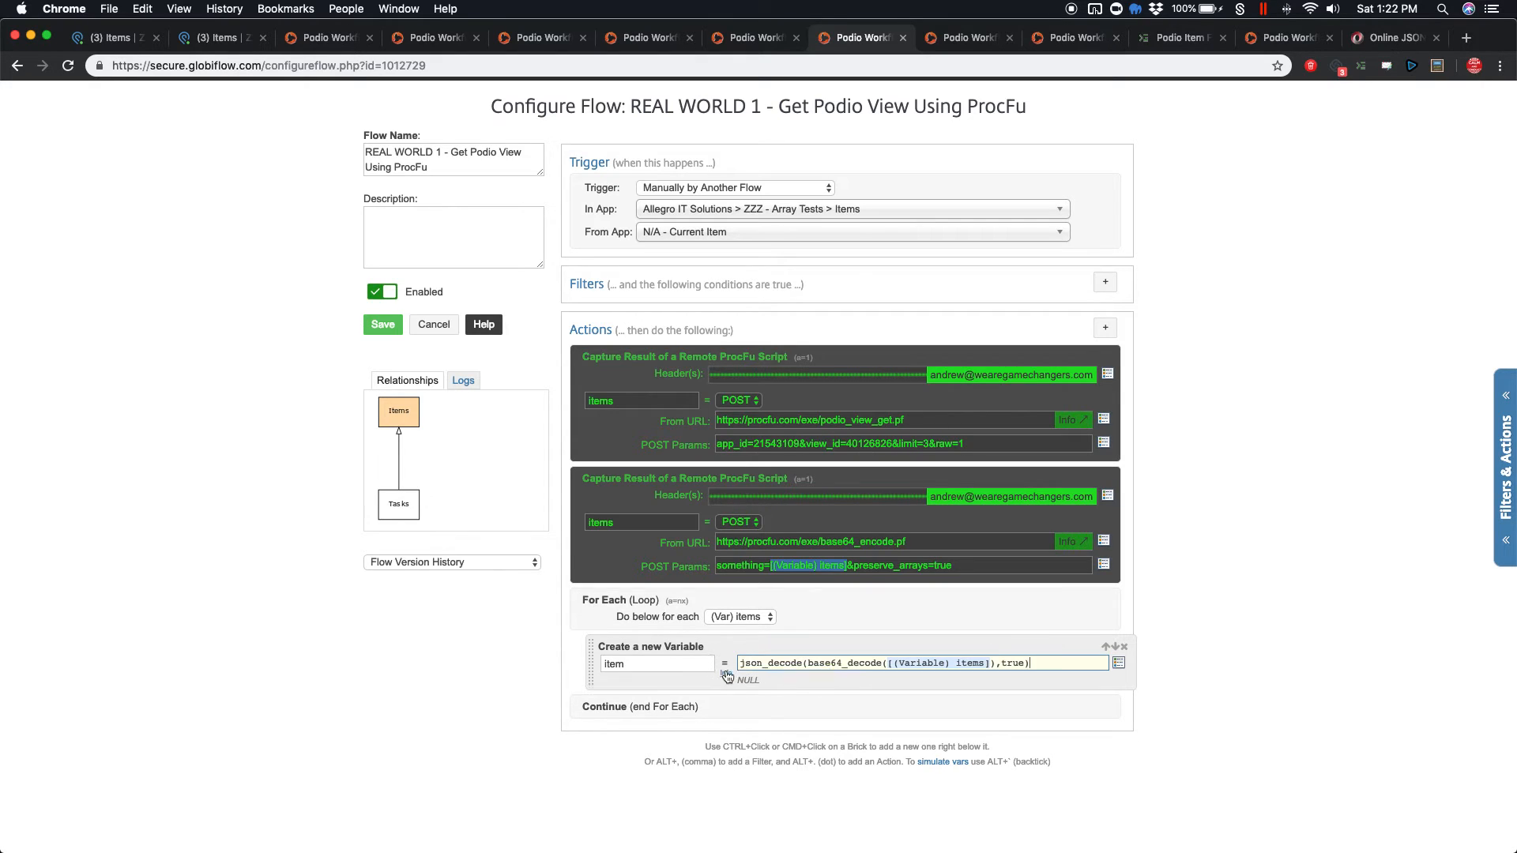
Simulate the variables once more, review how id is nested inside the created_by array, and close the results
left_click(1118, 663)
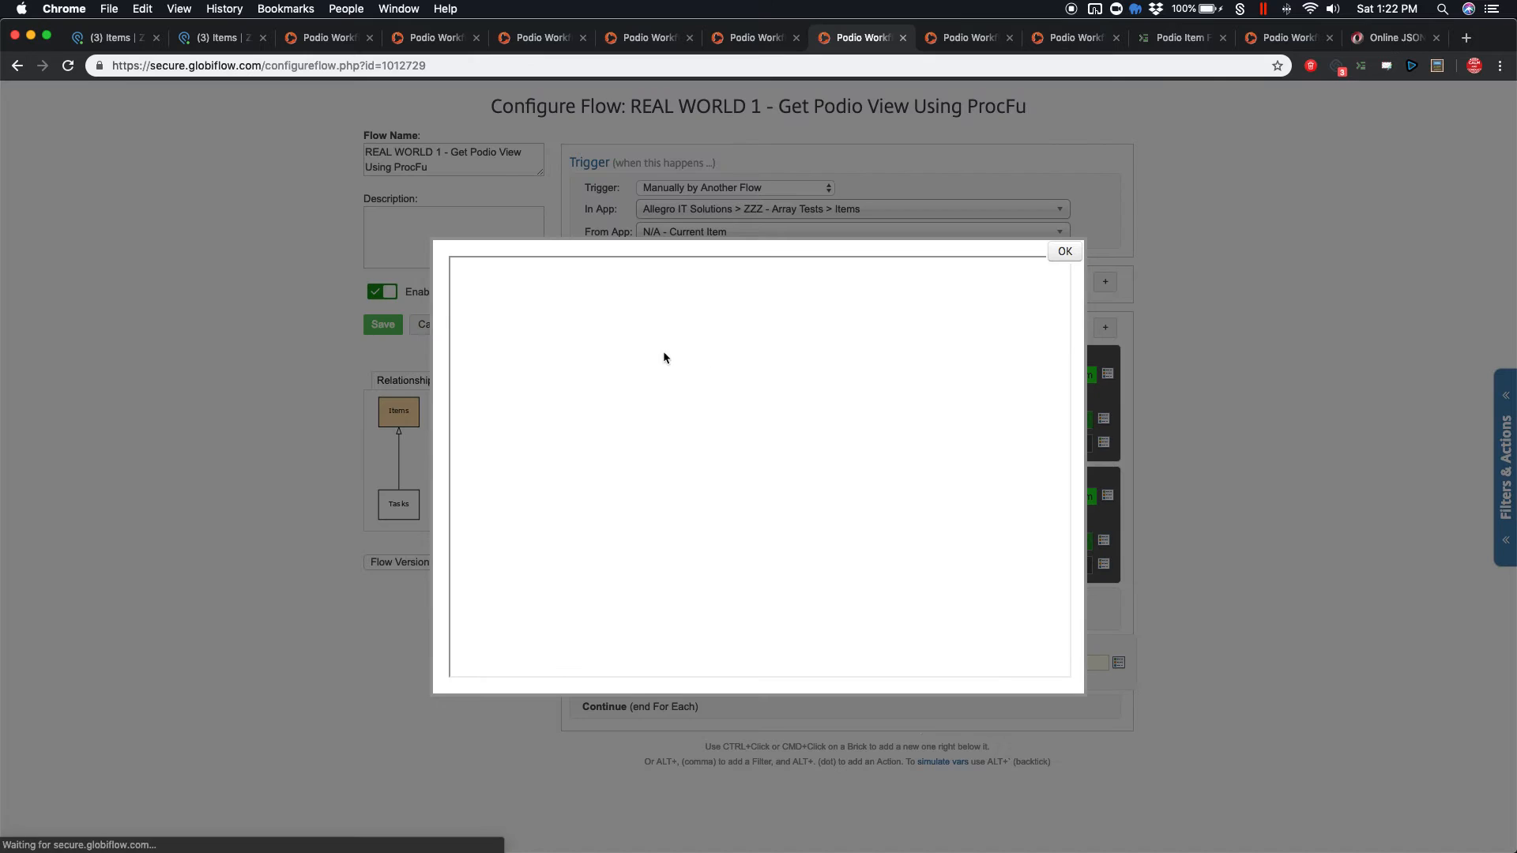
left_click(568, 368)
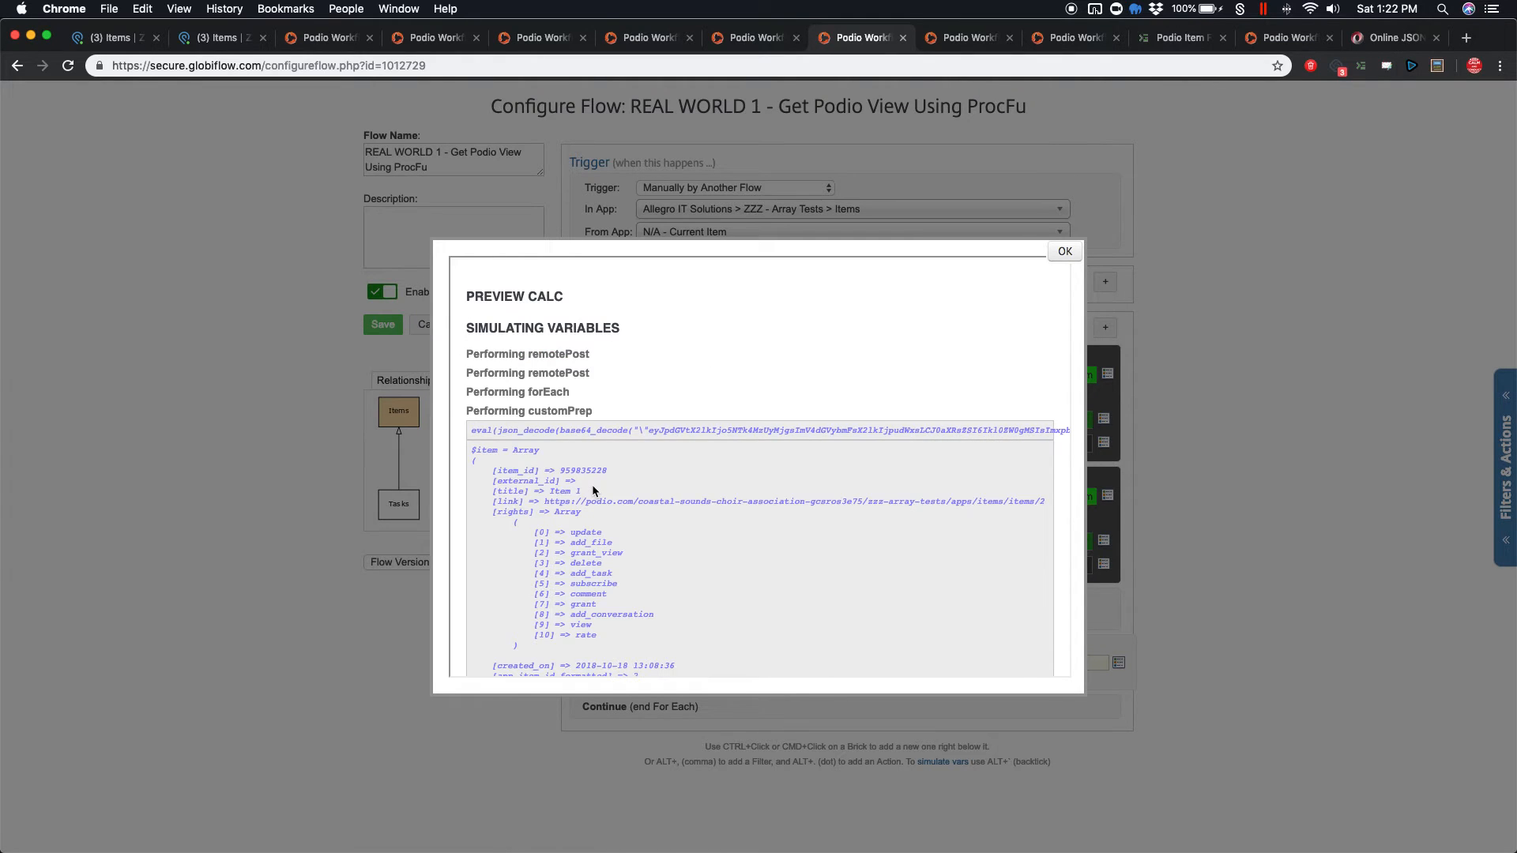
scroll(594, 491, "down", 5)
scroll(594, 491, "down", 2)
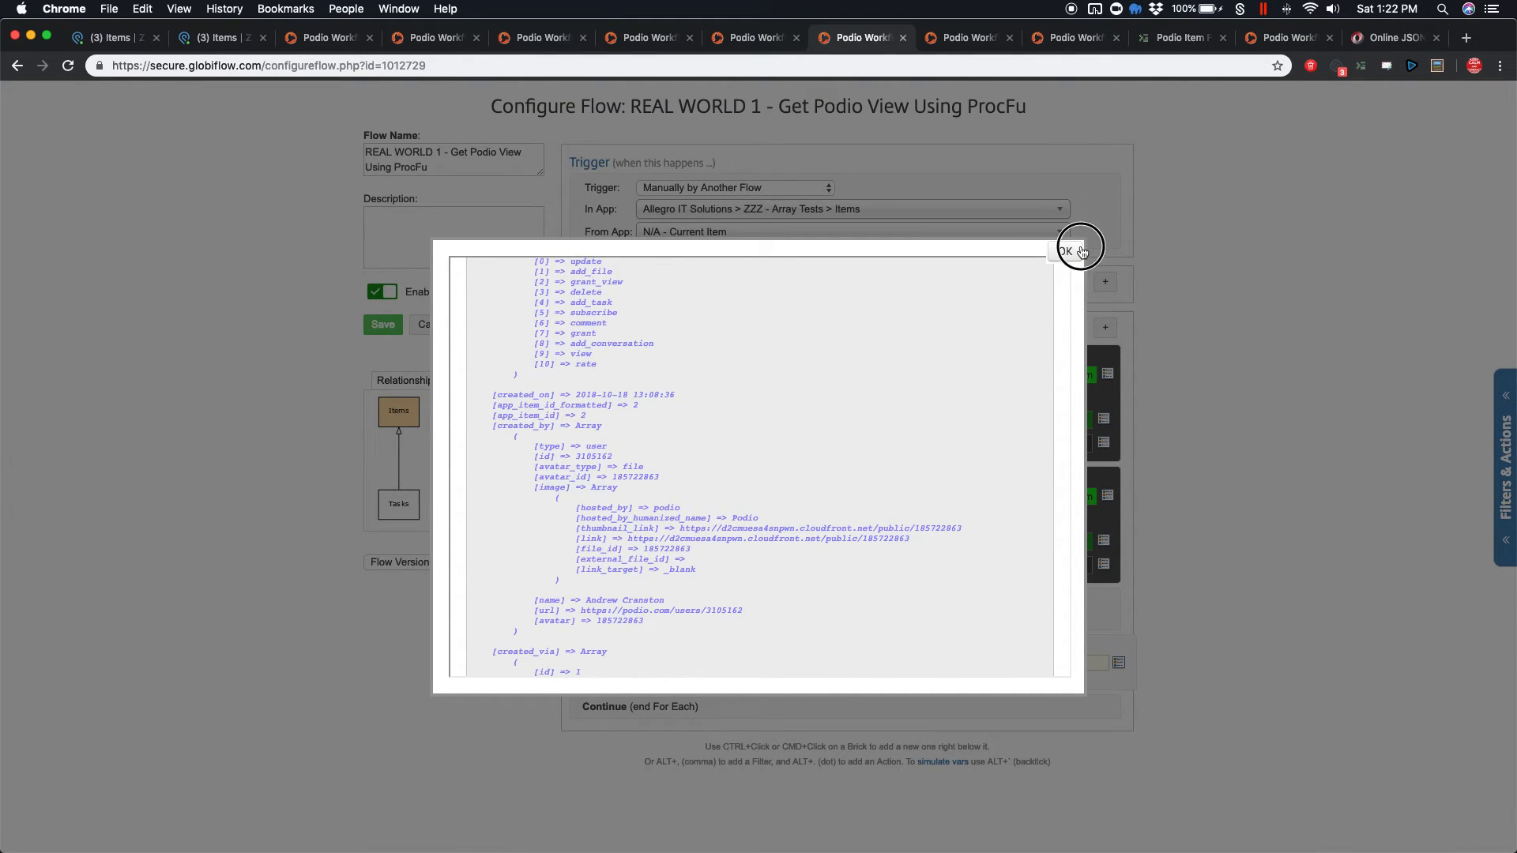
left_click(1065, 251)
Append ['created_by']['id'] to the item variable's expression and simulate the variables to check each loop pass
left_click(1048, 664)
type("['cr")
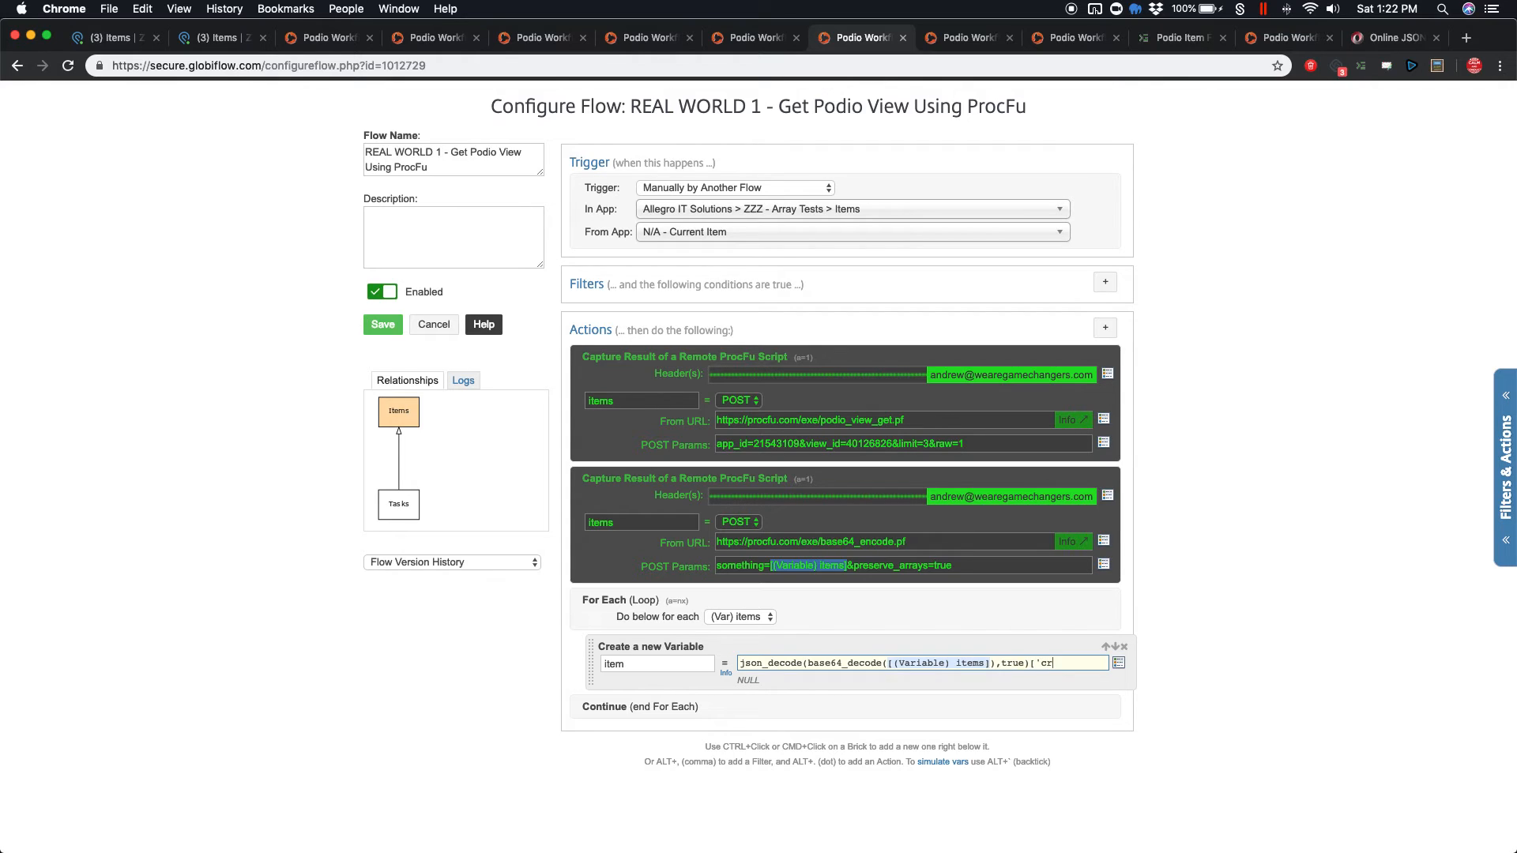
type("eated_by']['id']")
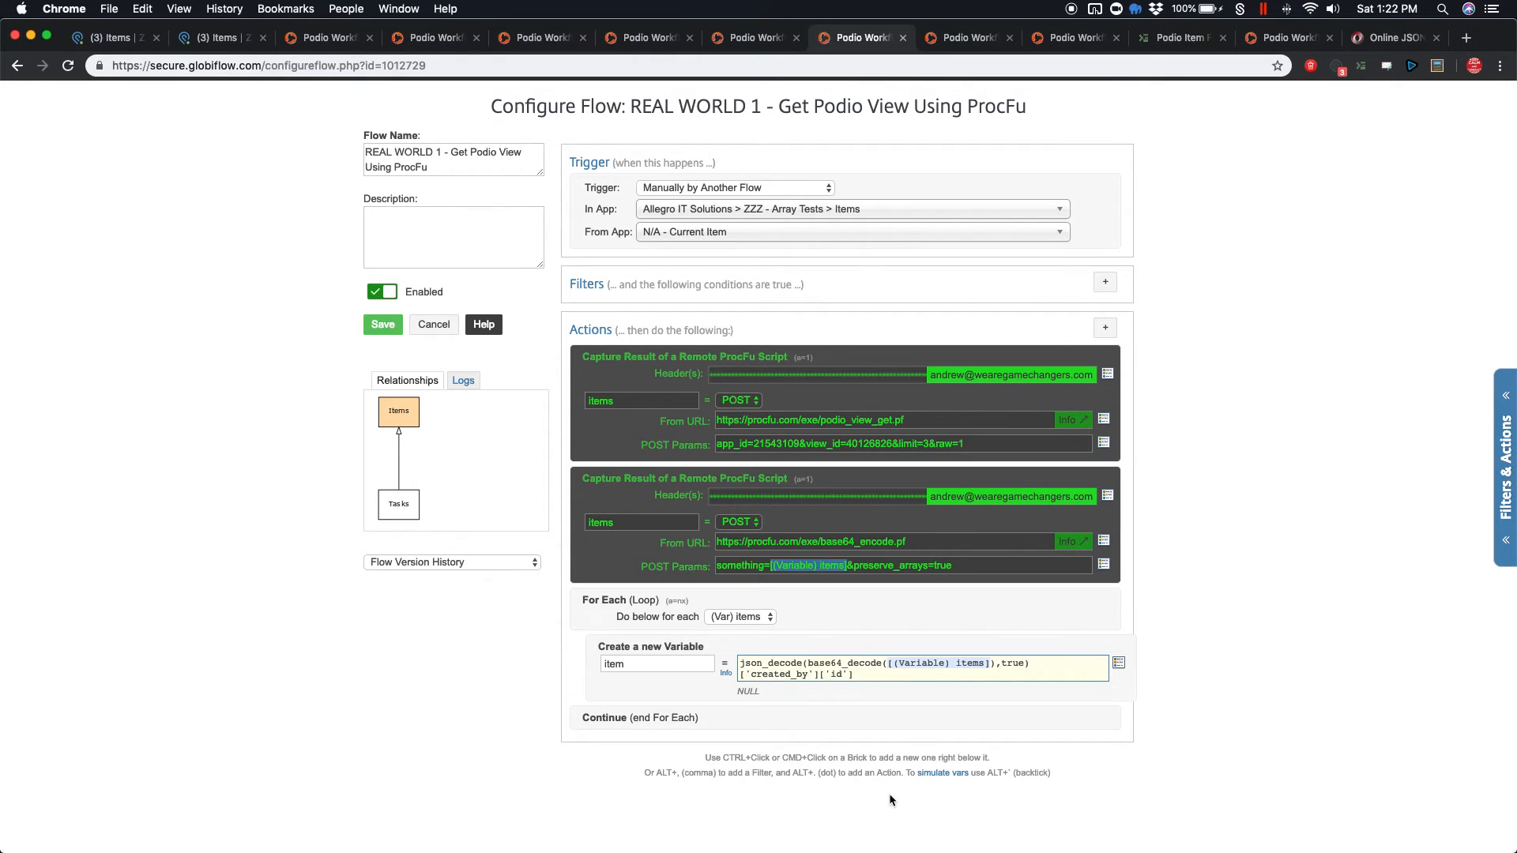
left_click(965, 771)
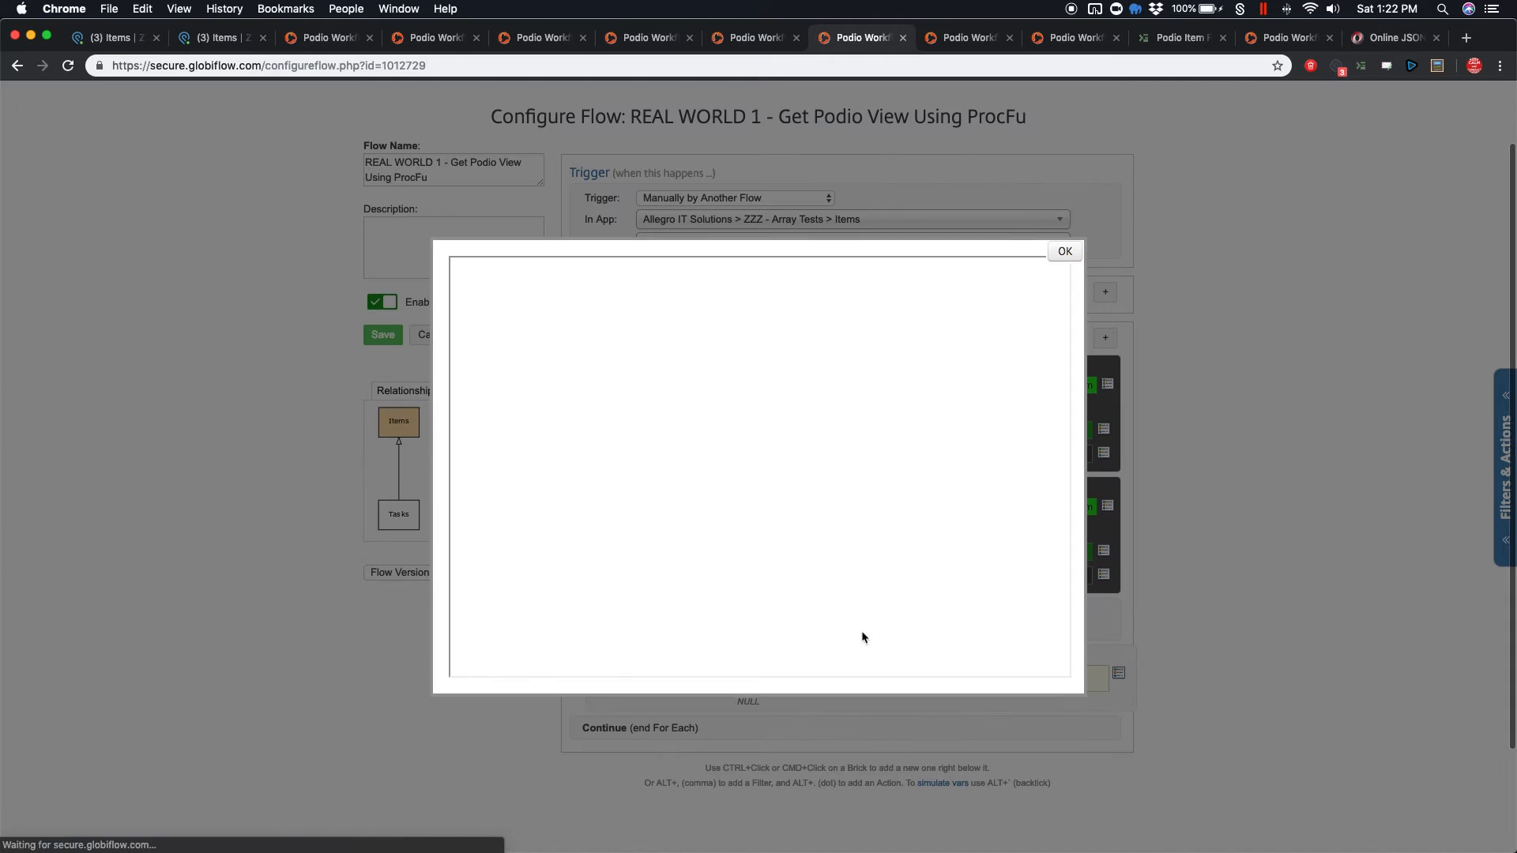
key("Return")
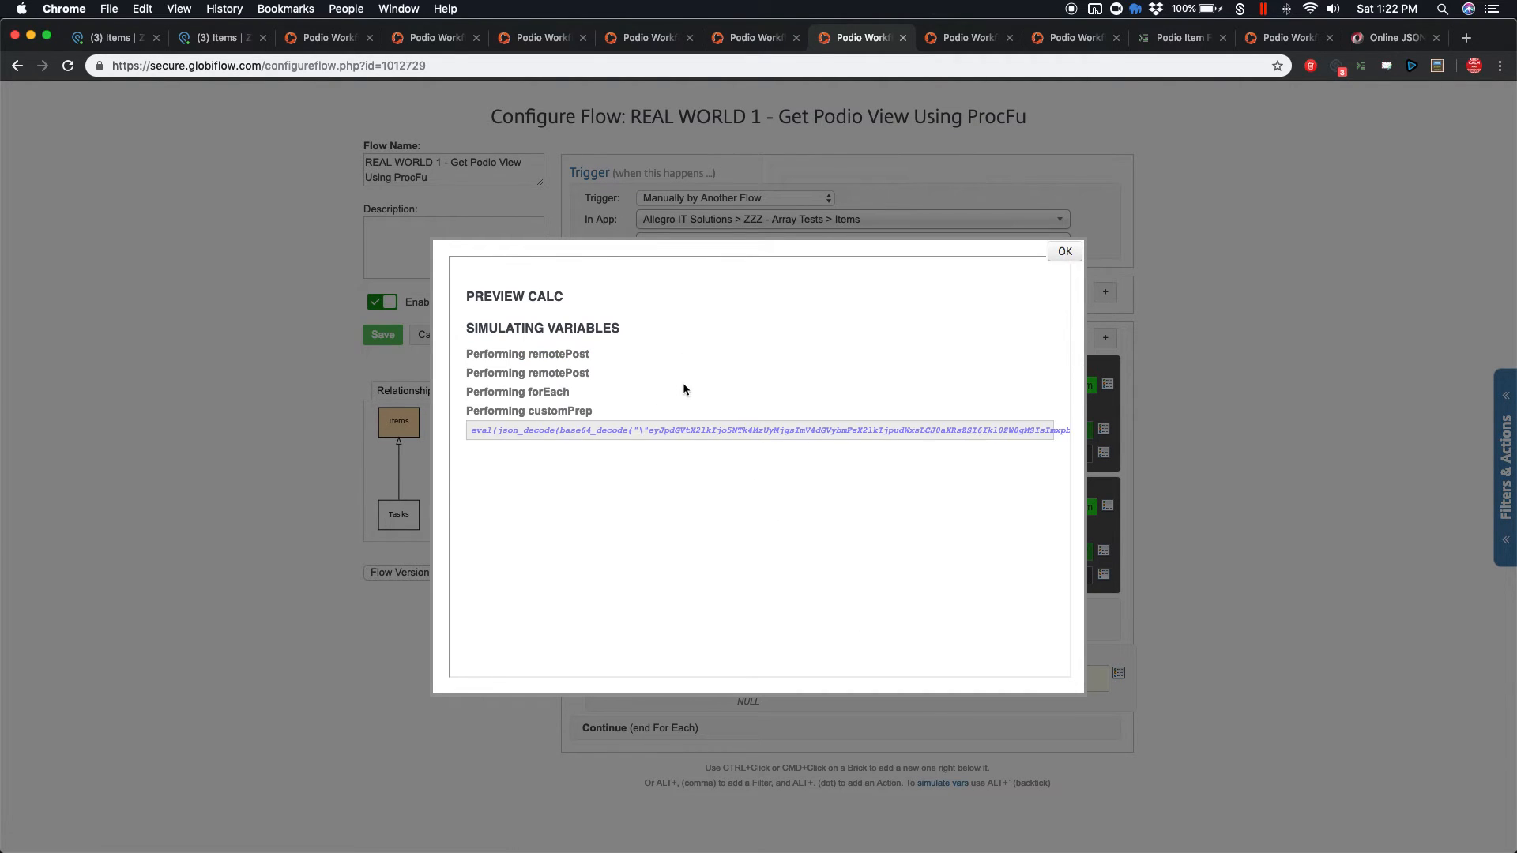
scroll(689, 395, "down", 3)
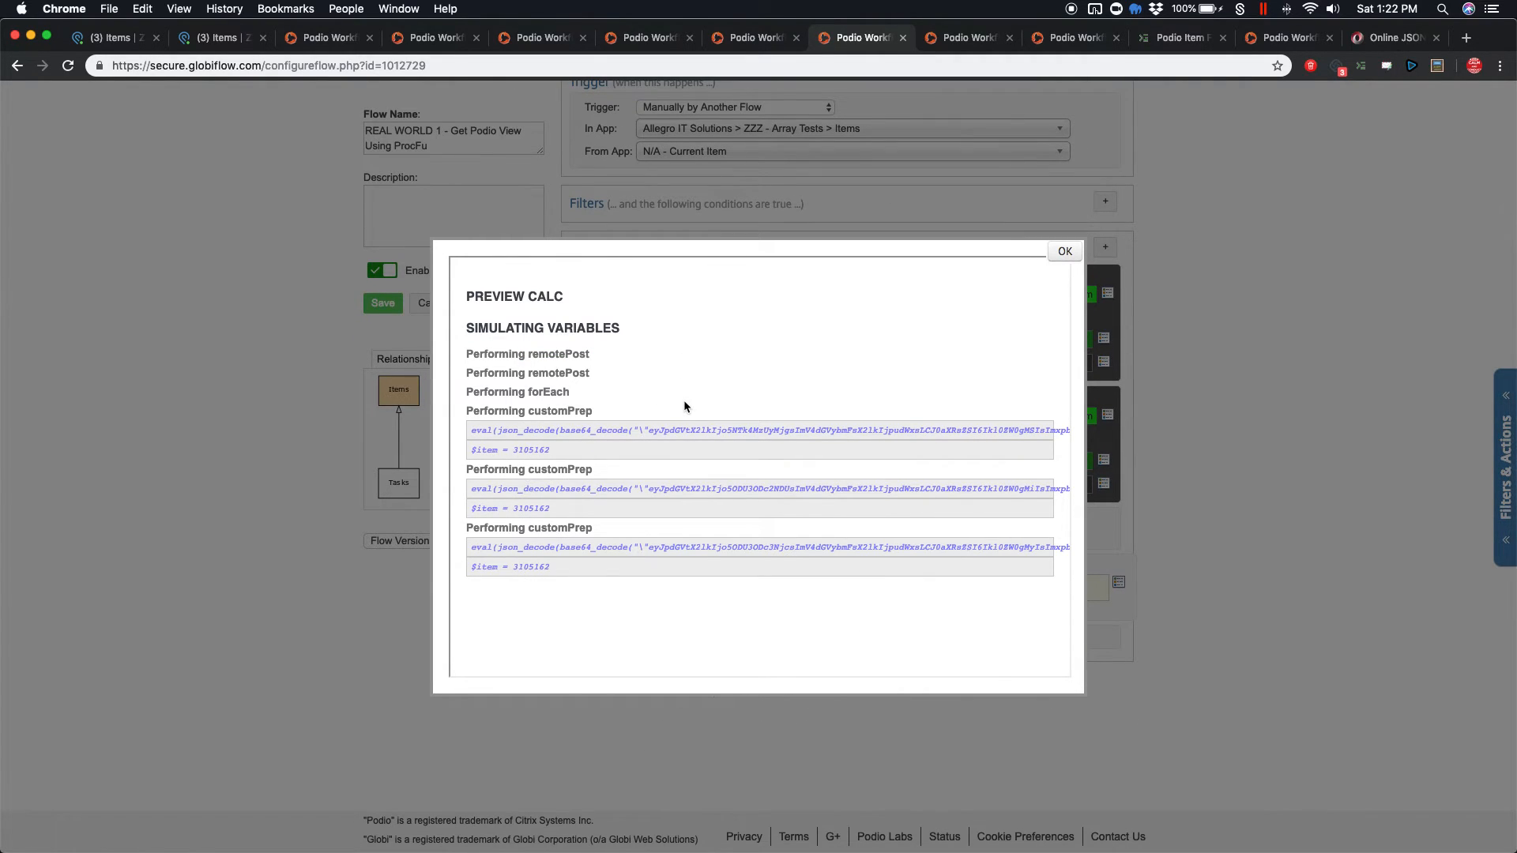
left_click(1064, 251)
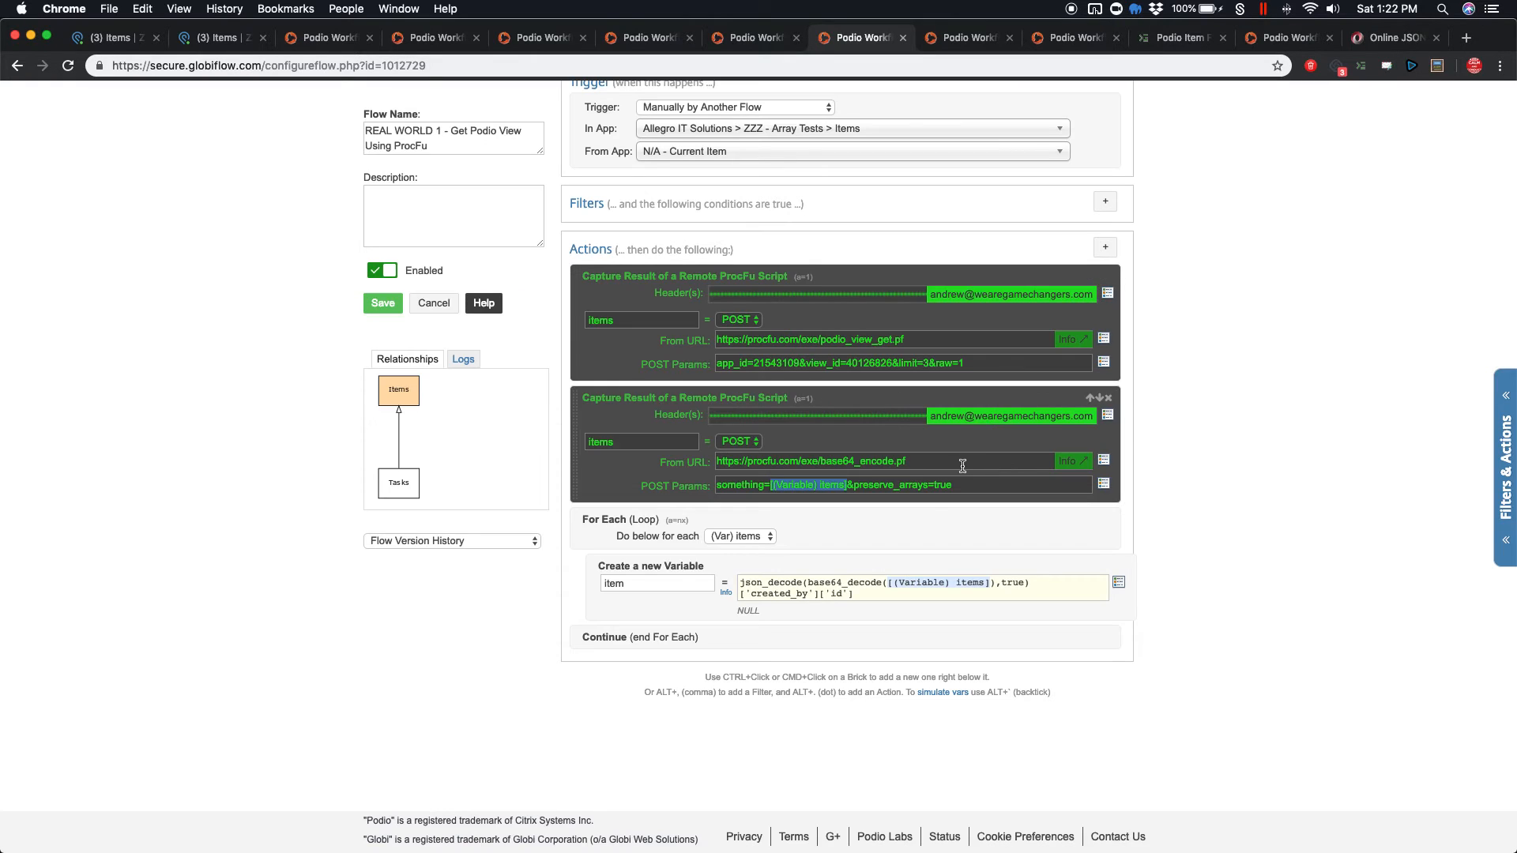
Undo the addition of ['created_by']['id'] to the item variable's expression
left_click(839, 595)
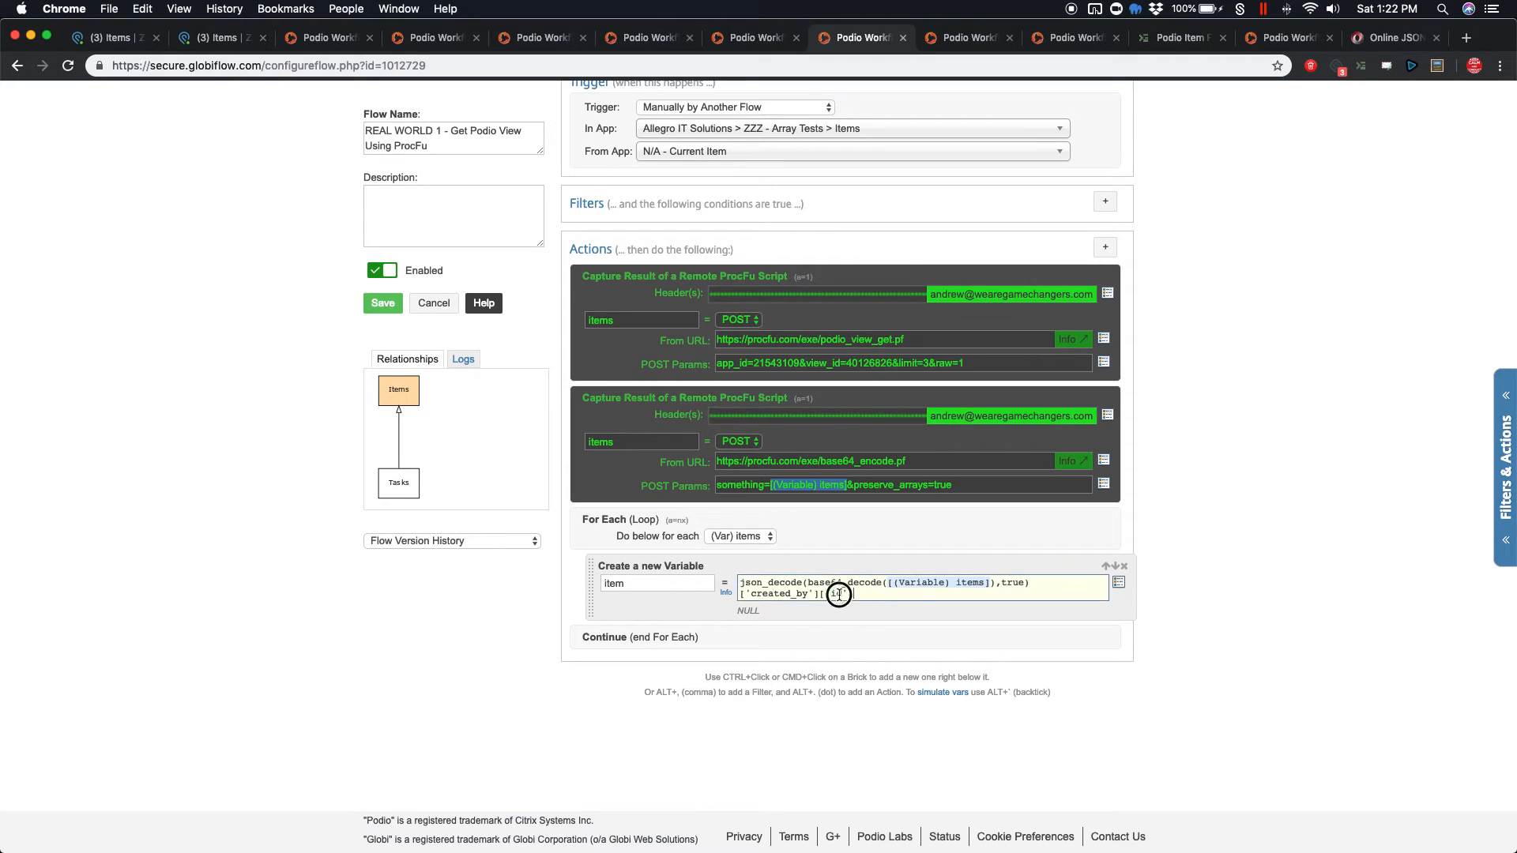
key("super+z")
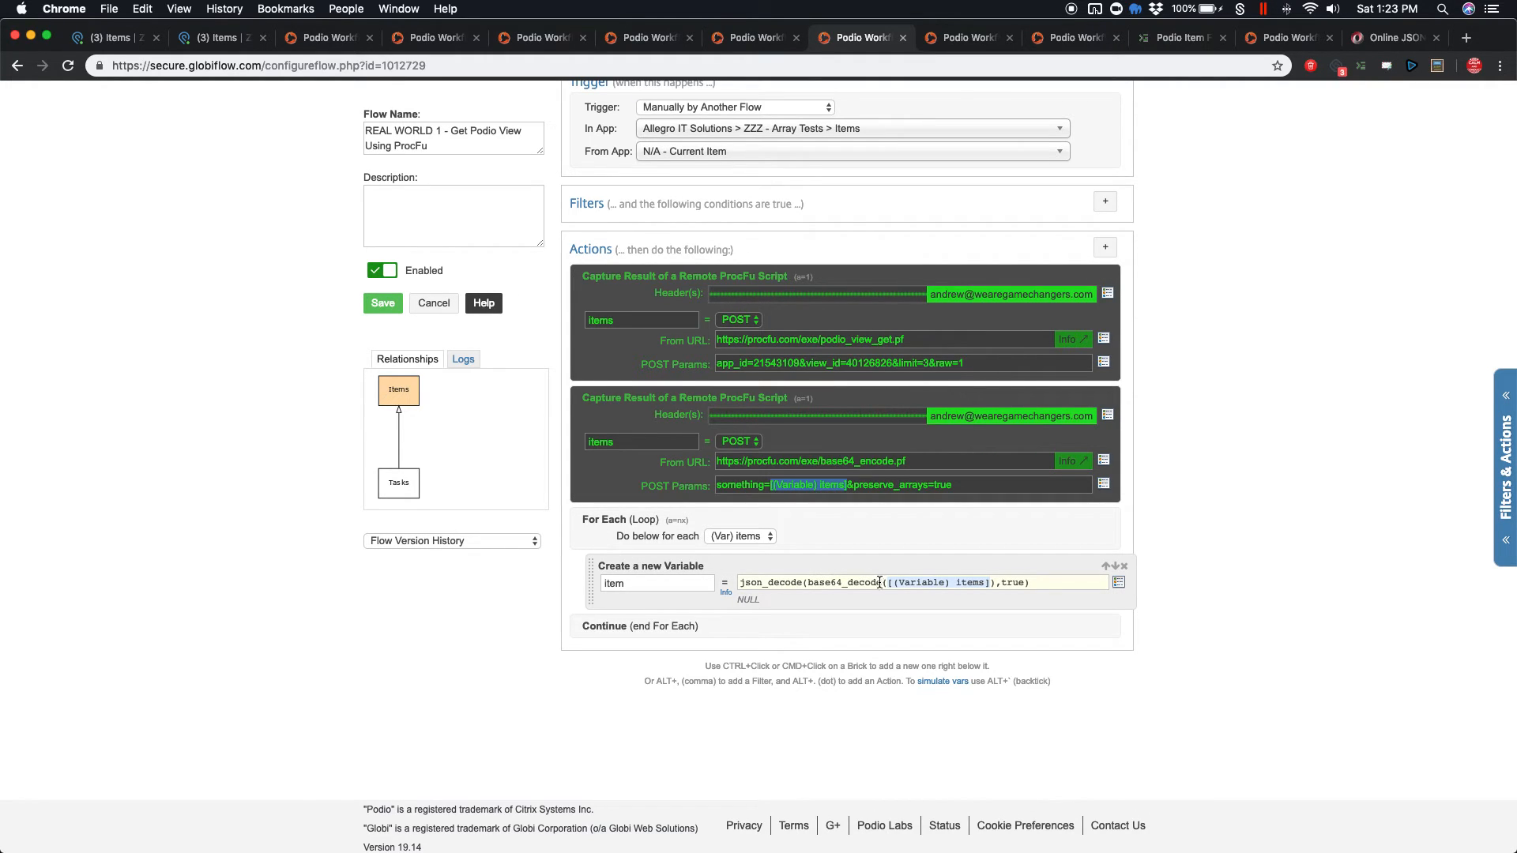
Append ['item_id'] to the item variable's json_decode expression inside the For Each loop
left_click_drag(881, 582, 703, 581)
left_click(1060, 582)
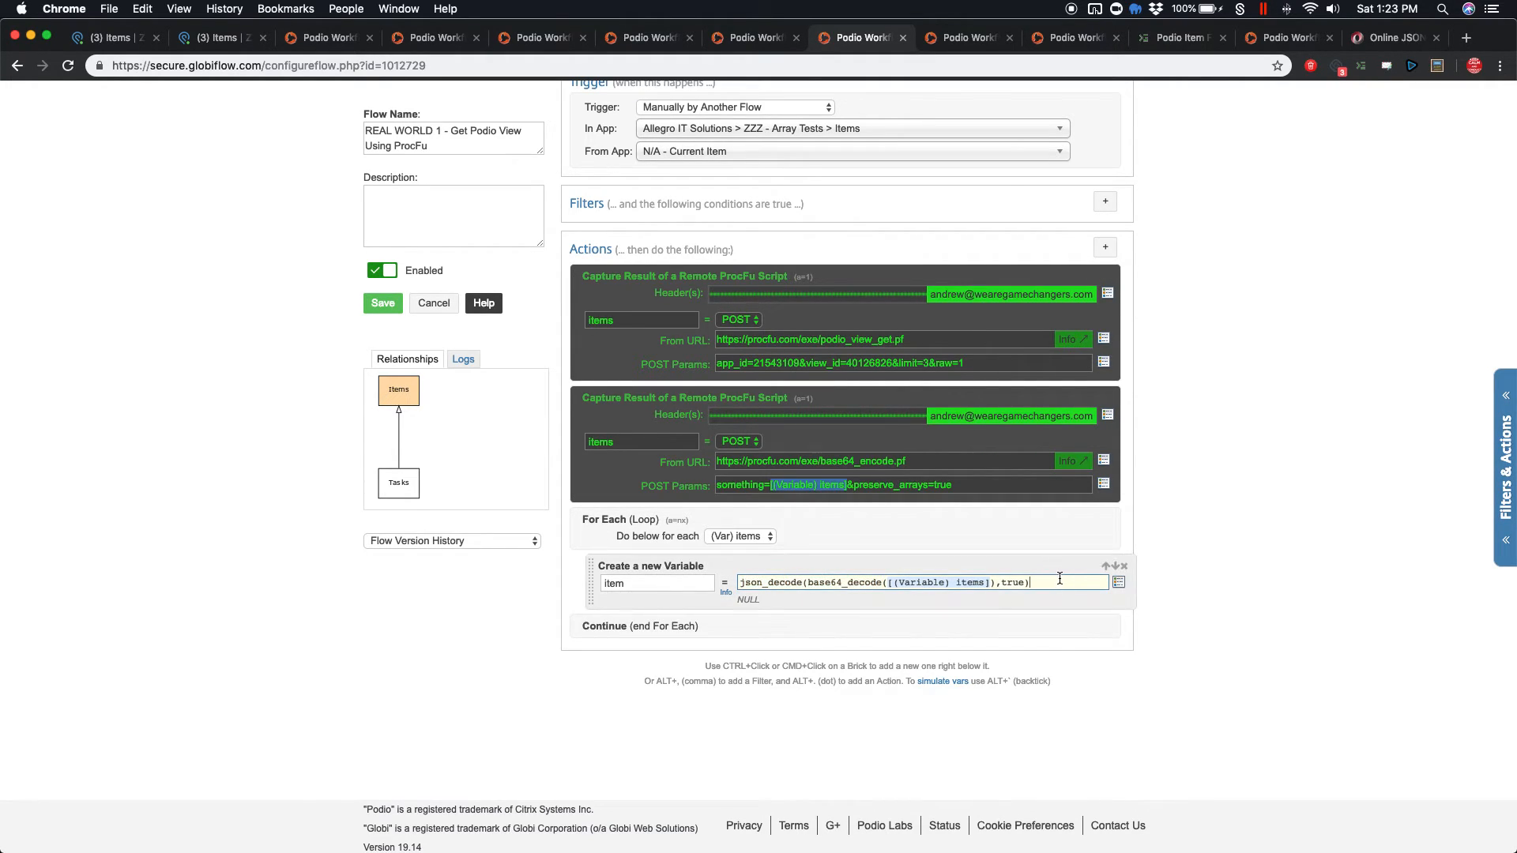
type("['item_d']d']")
scroll(1059, 575, "down", 1)
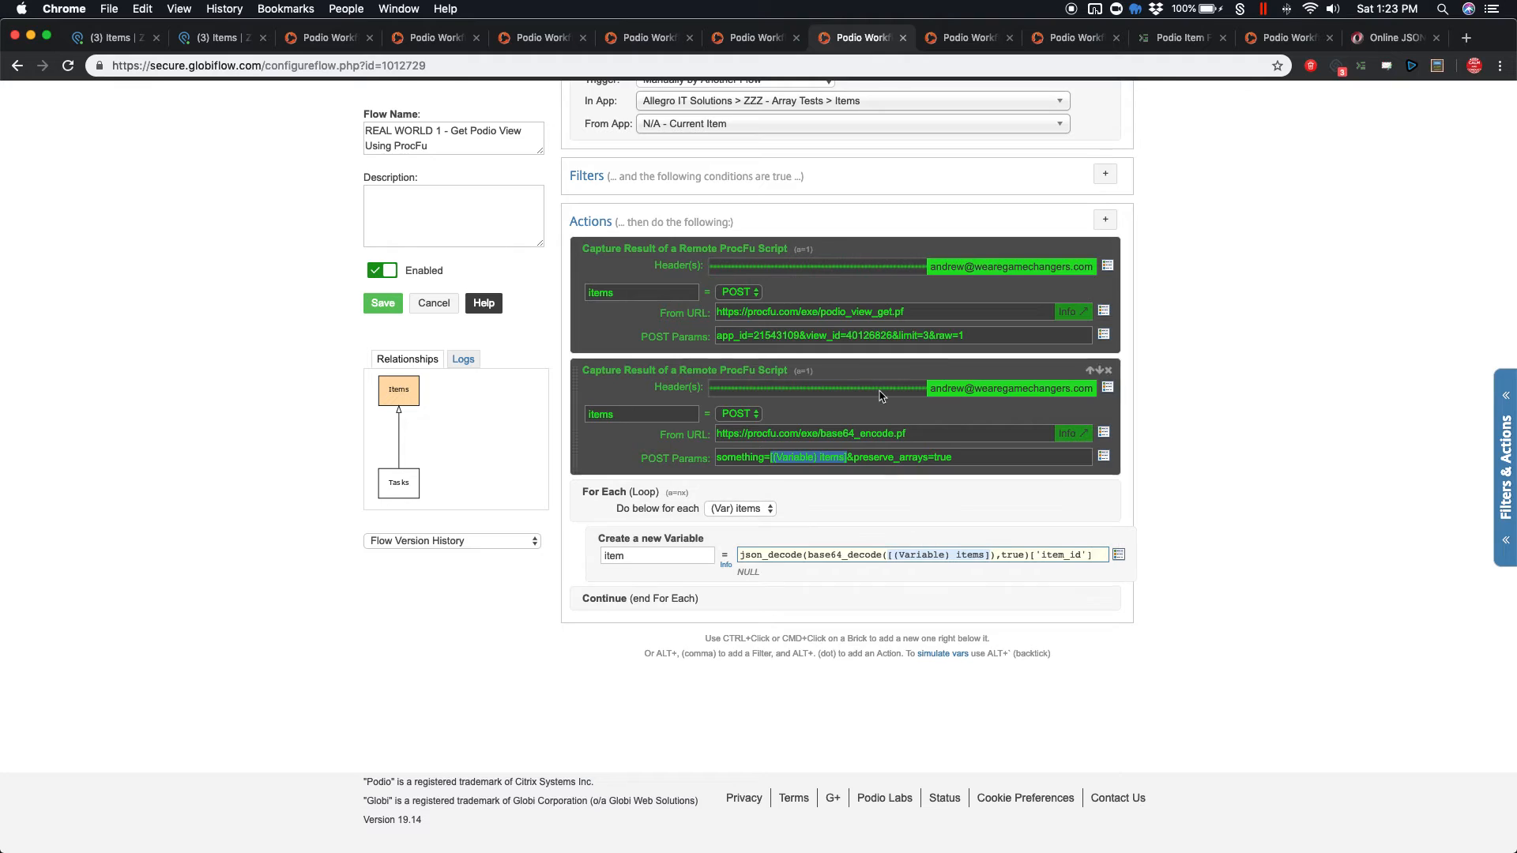
In the Y - Example JSON Feed data feed, set the filter to [(Item) Category] == "Option 1"
left_click(948, 41)
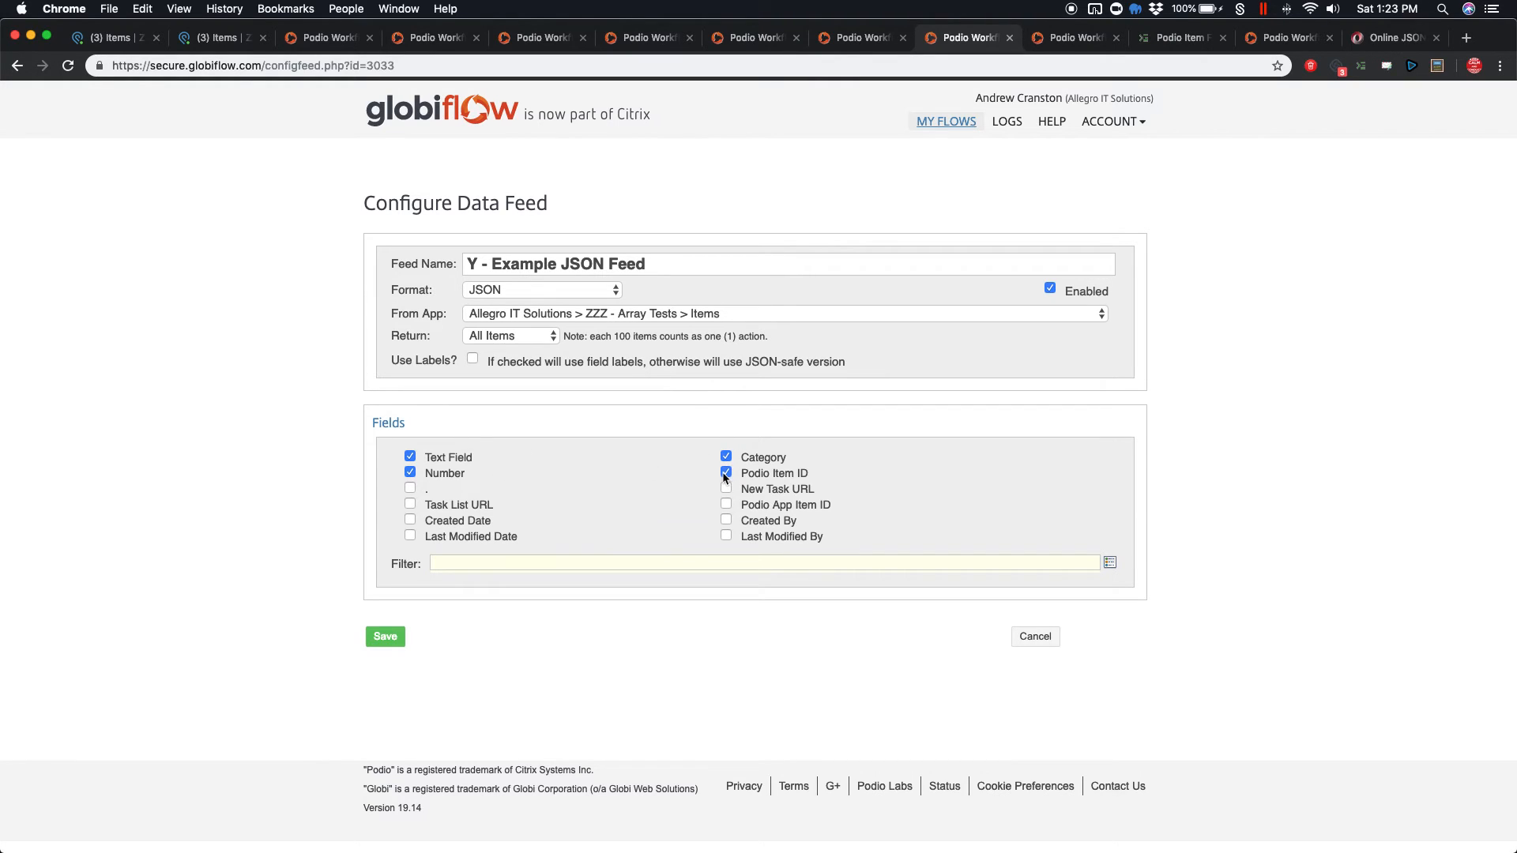
left_click(486, 562)
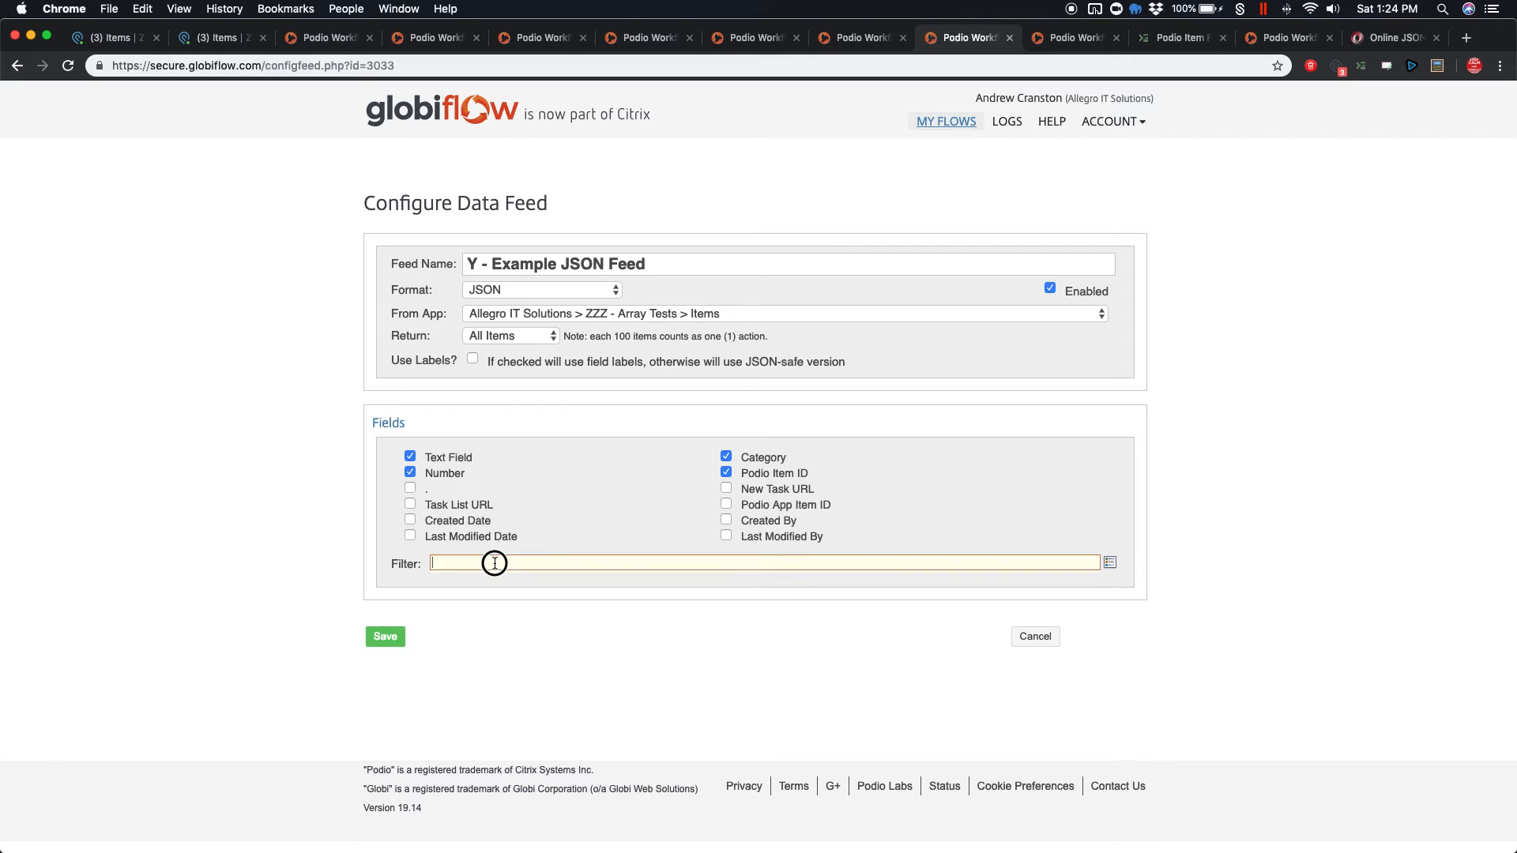
left_click(1110, 563)
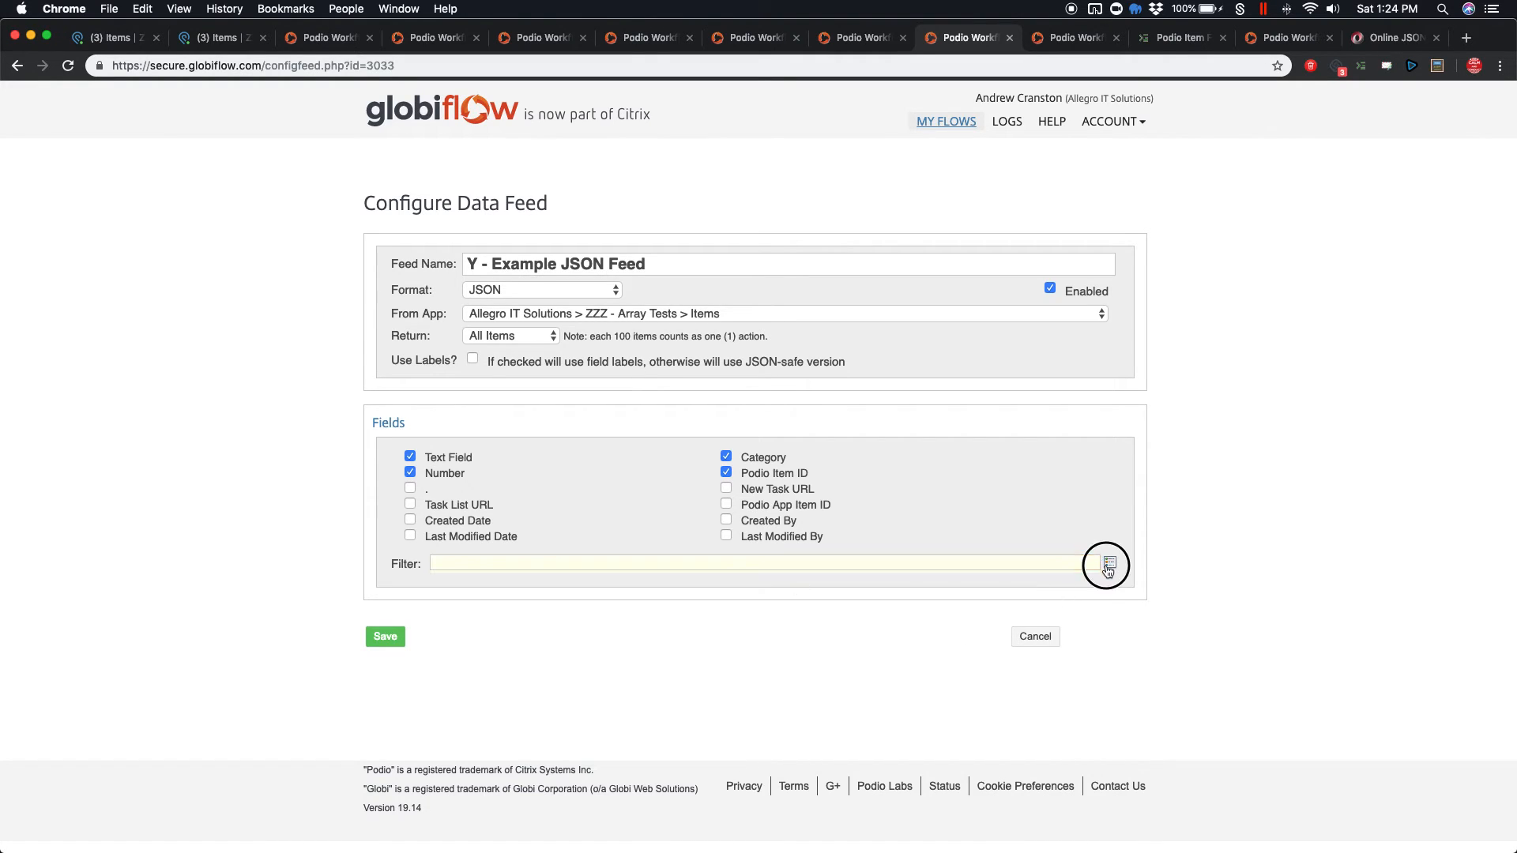
left_click(1075, 532)
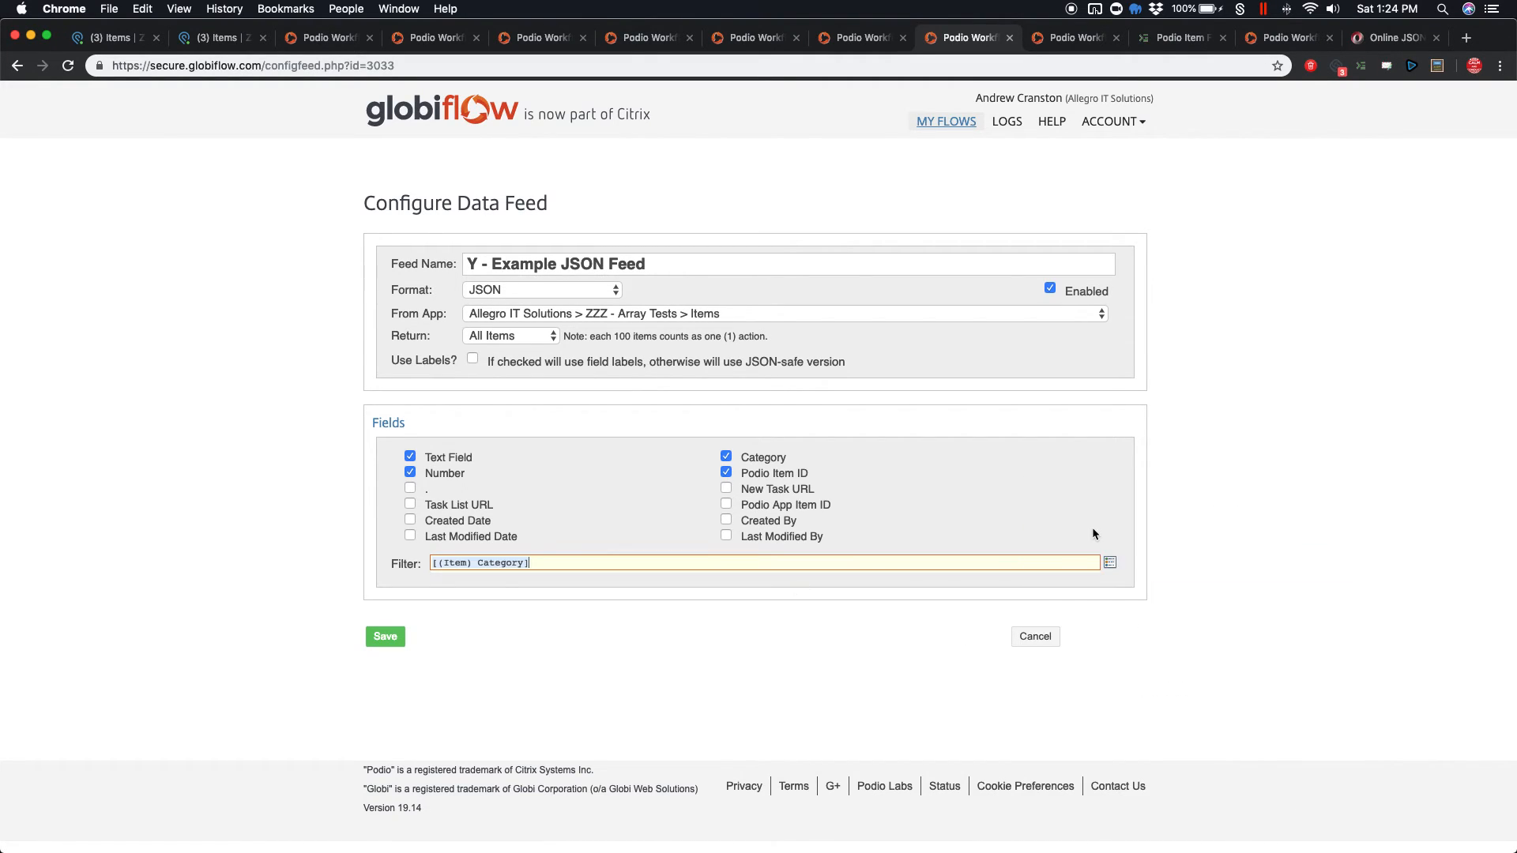
type("== \"Option 1")
left_click_drag(632, 564, 414, 564)
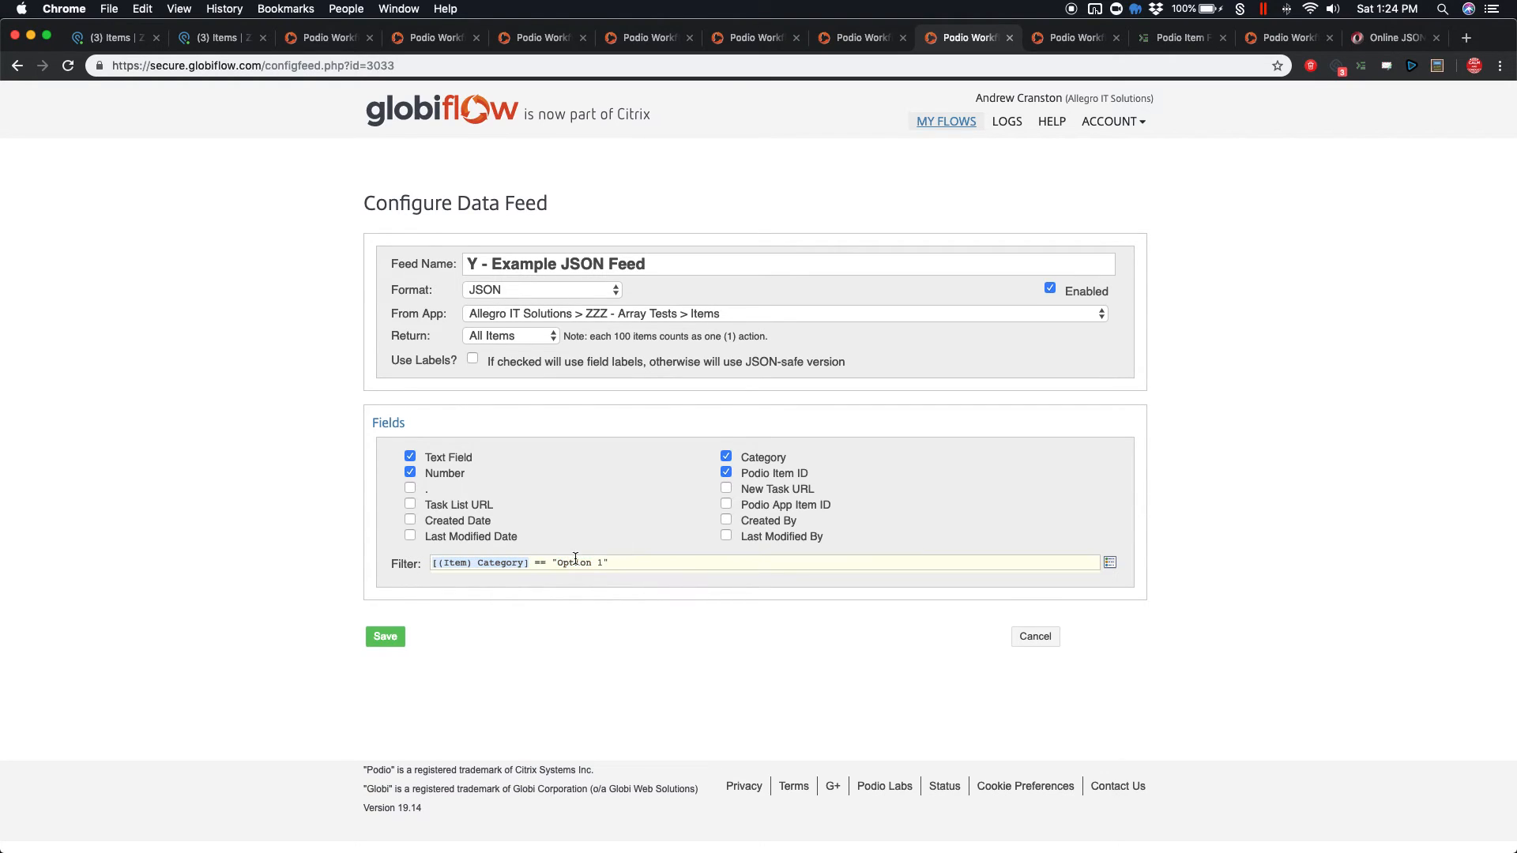
Clear the whole filter expression of the JSON data feed
left_click_drag(534, 563, 688, 563)
key("BackSpace")
key("BackSpace")
key("BackSpace")
key("BackSpace")
key("BackSpace")
key("BackSpace")
key("BackSpace")
key("BackSpace")
key("BackSpace")
key("BackSpace")
key("BackSpace")
key("BackSpace")
key("BackSpace")
key("BackSpace")
key("BackSpace")
key("BackSpace")
key("BackSpace")
key("BackSpace")
key("BackSpace")
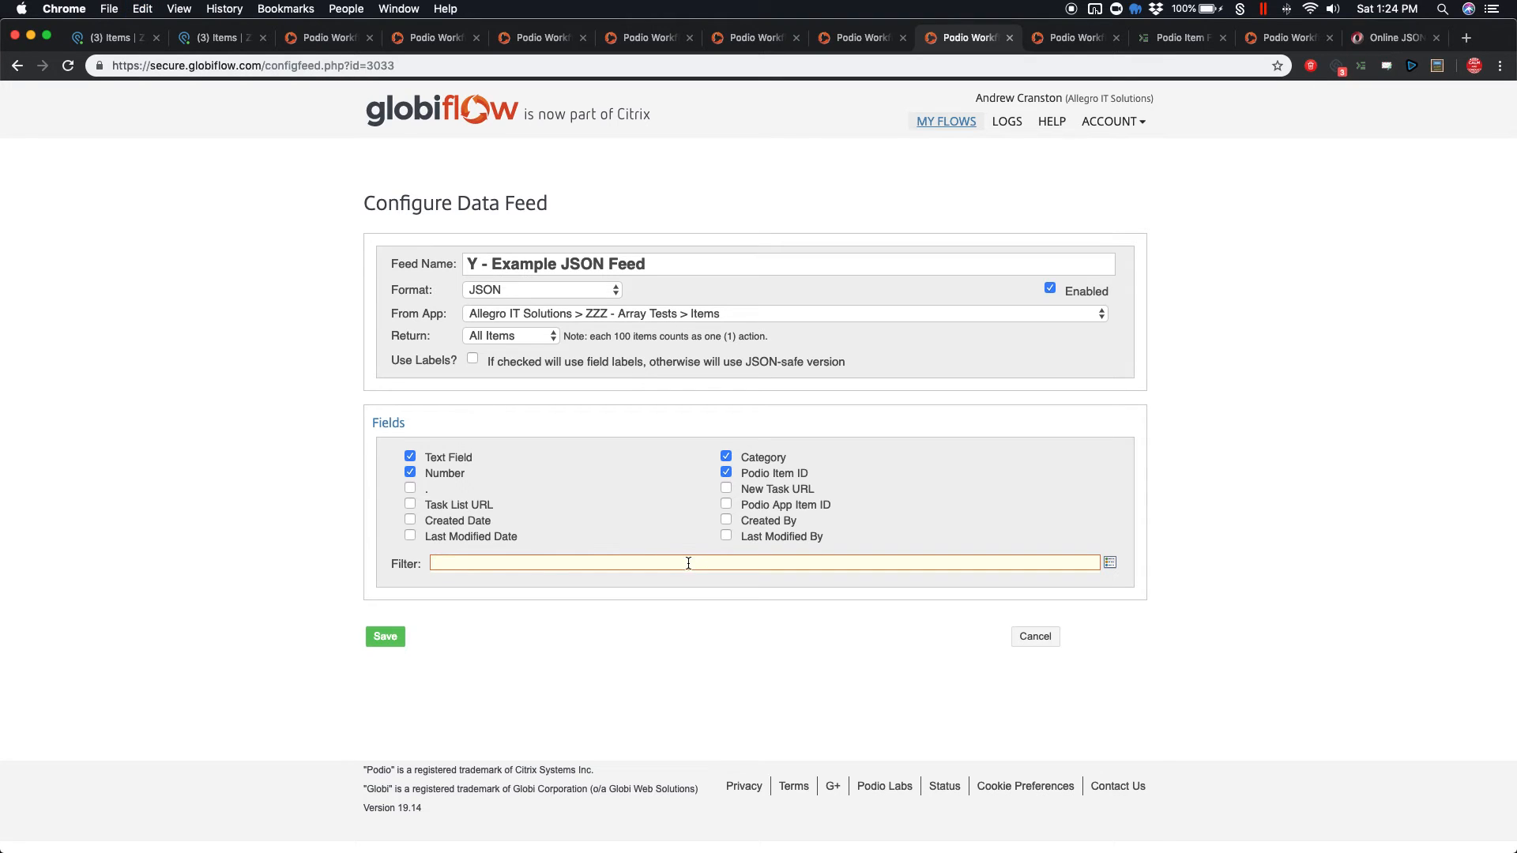
In the REAL WORLD 2A flow, highlight the feed's GET params, simulate the variables with Item 3, and review each loop's array
left_click(1073, 38)
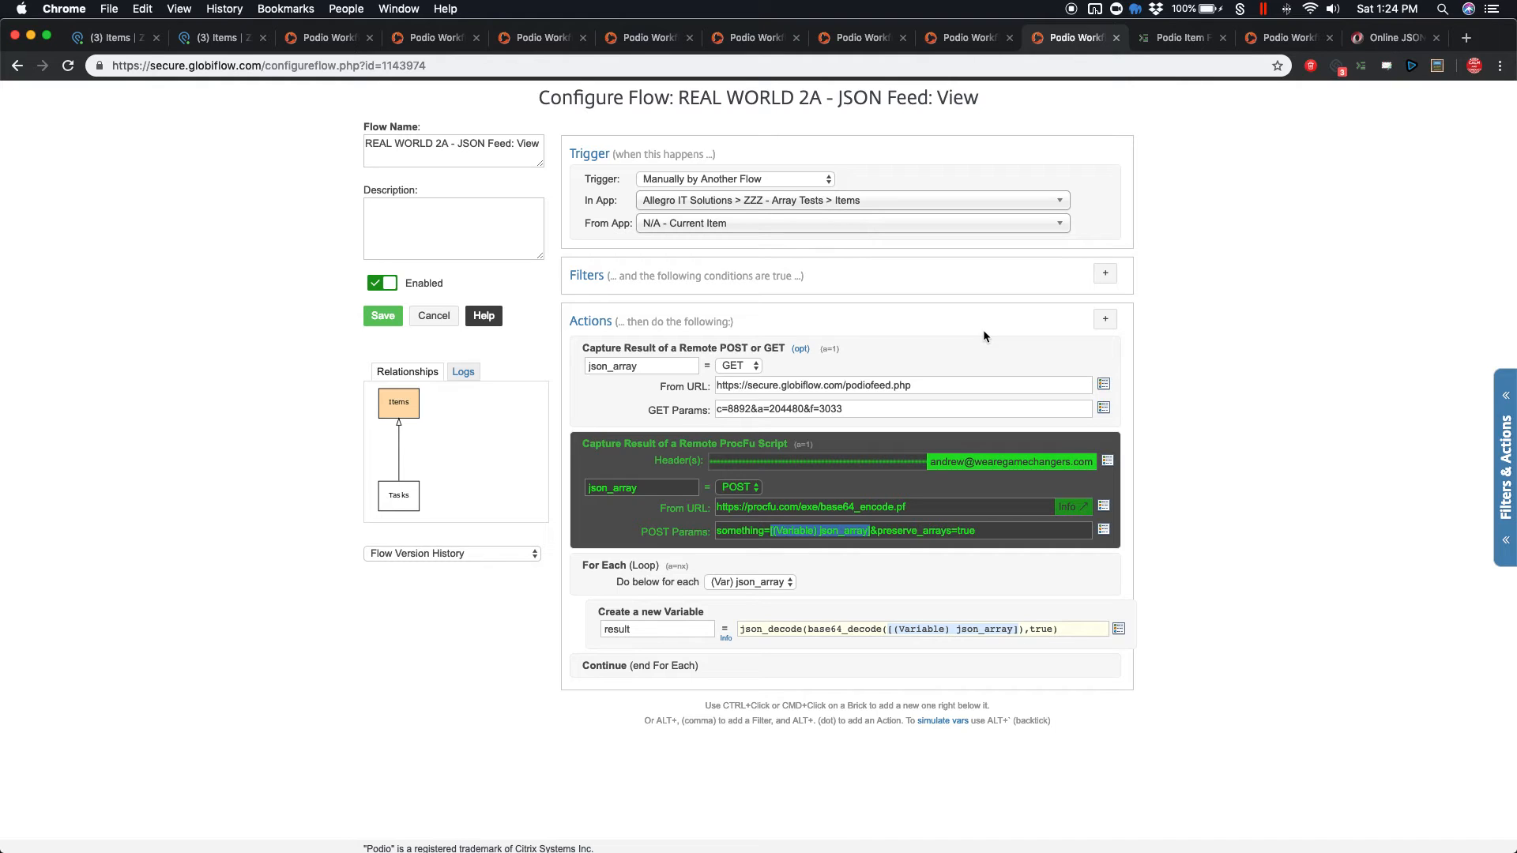
left_click_drag(863, 406, 666, 406)
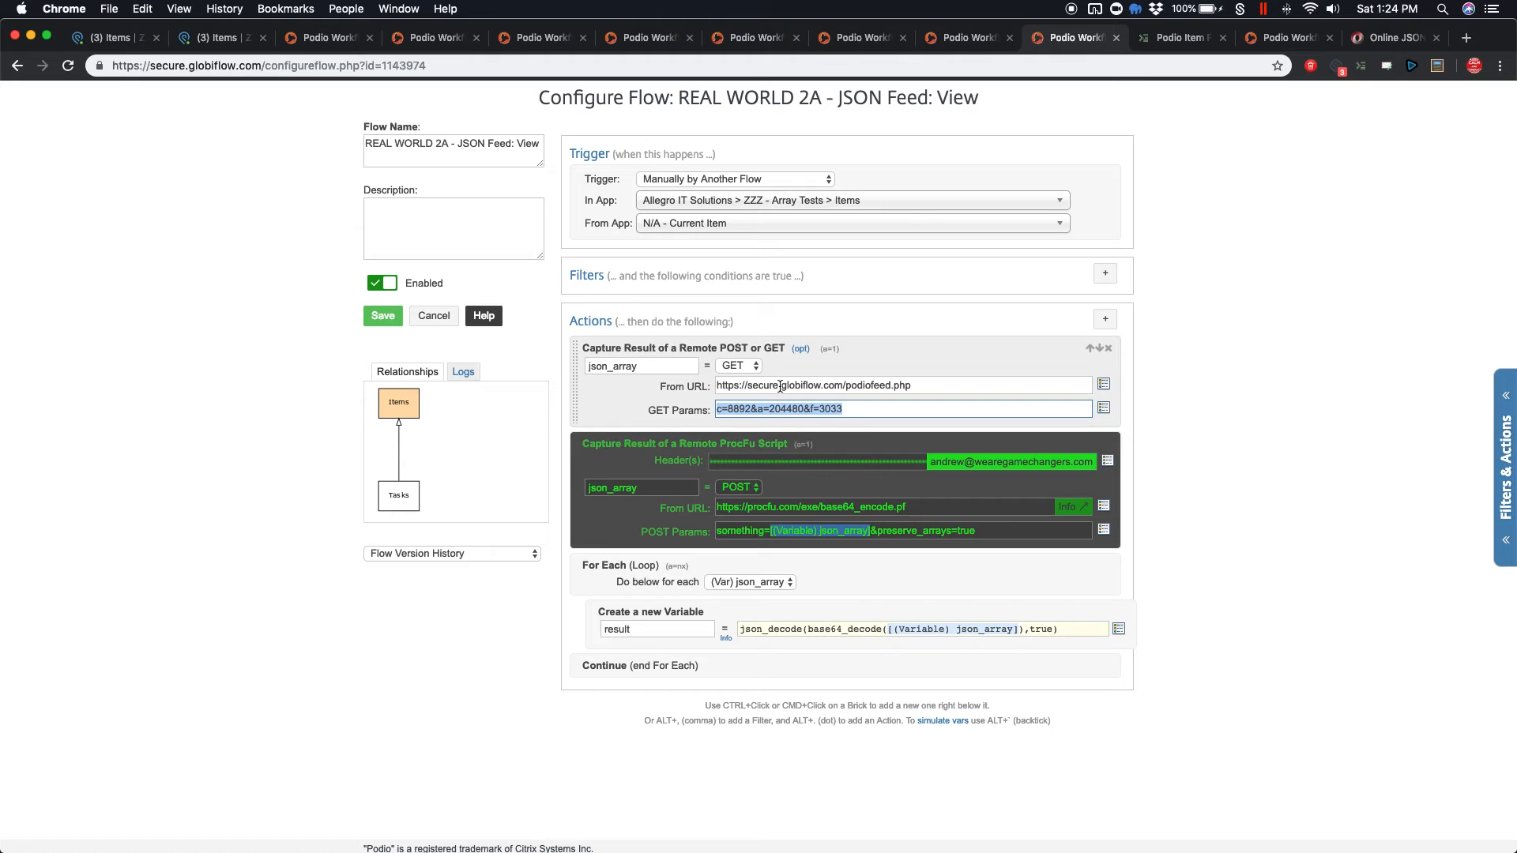
scroll(845, 411, "down", 2)
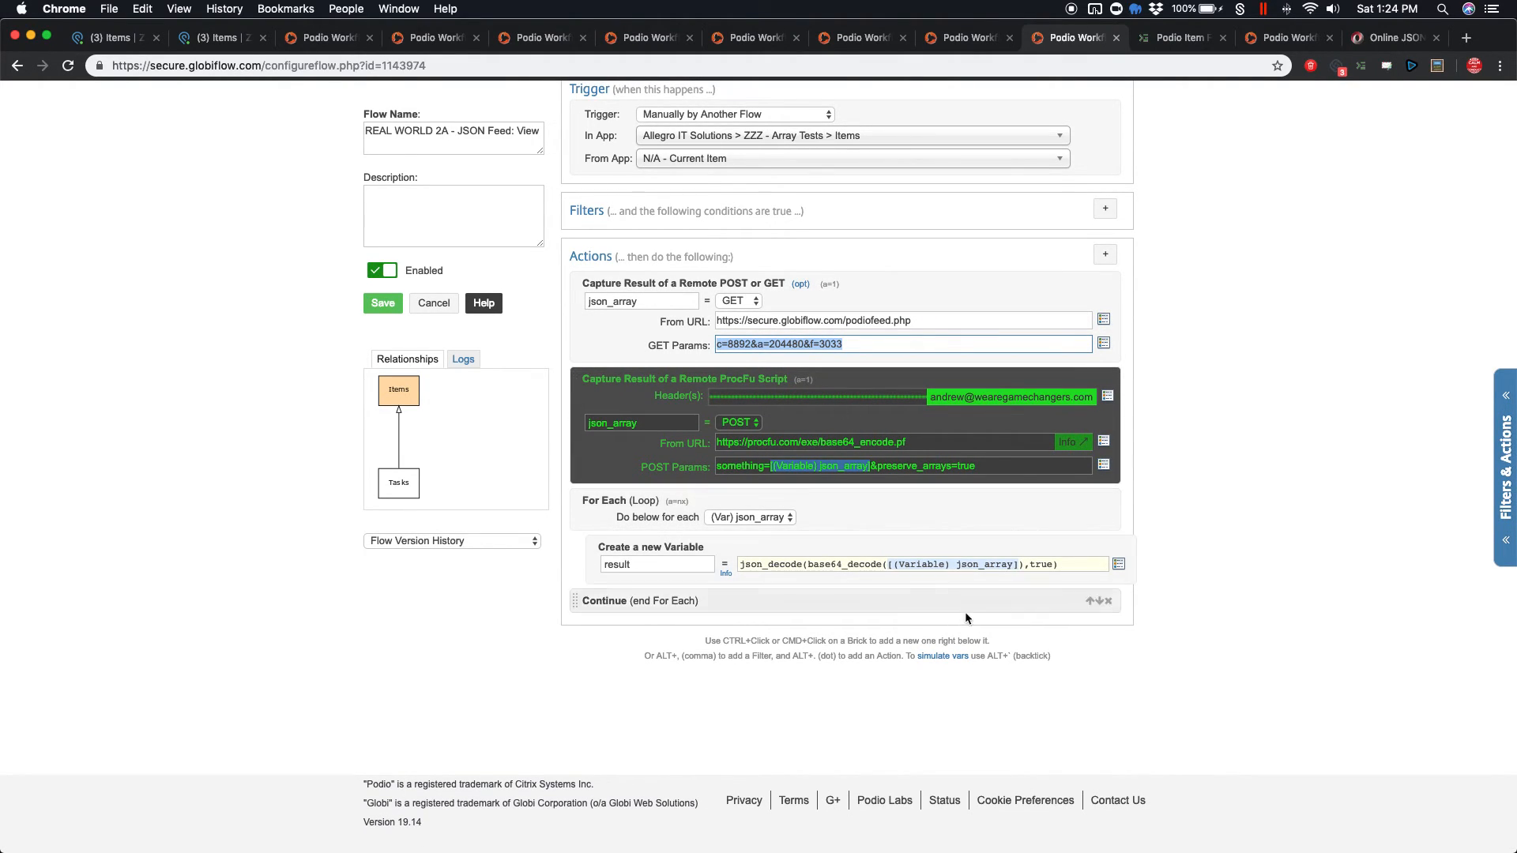
left_click(943, 655)
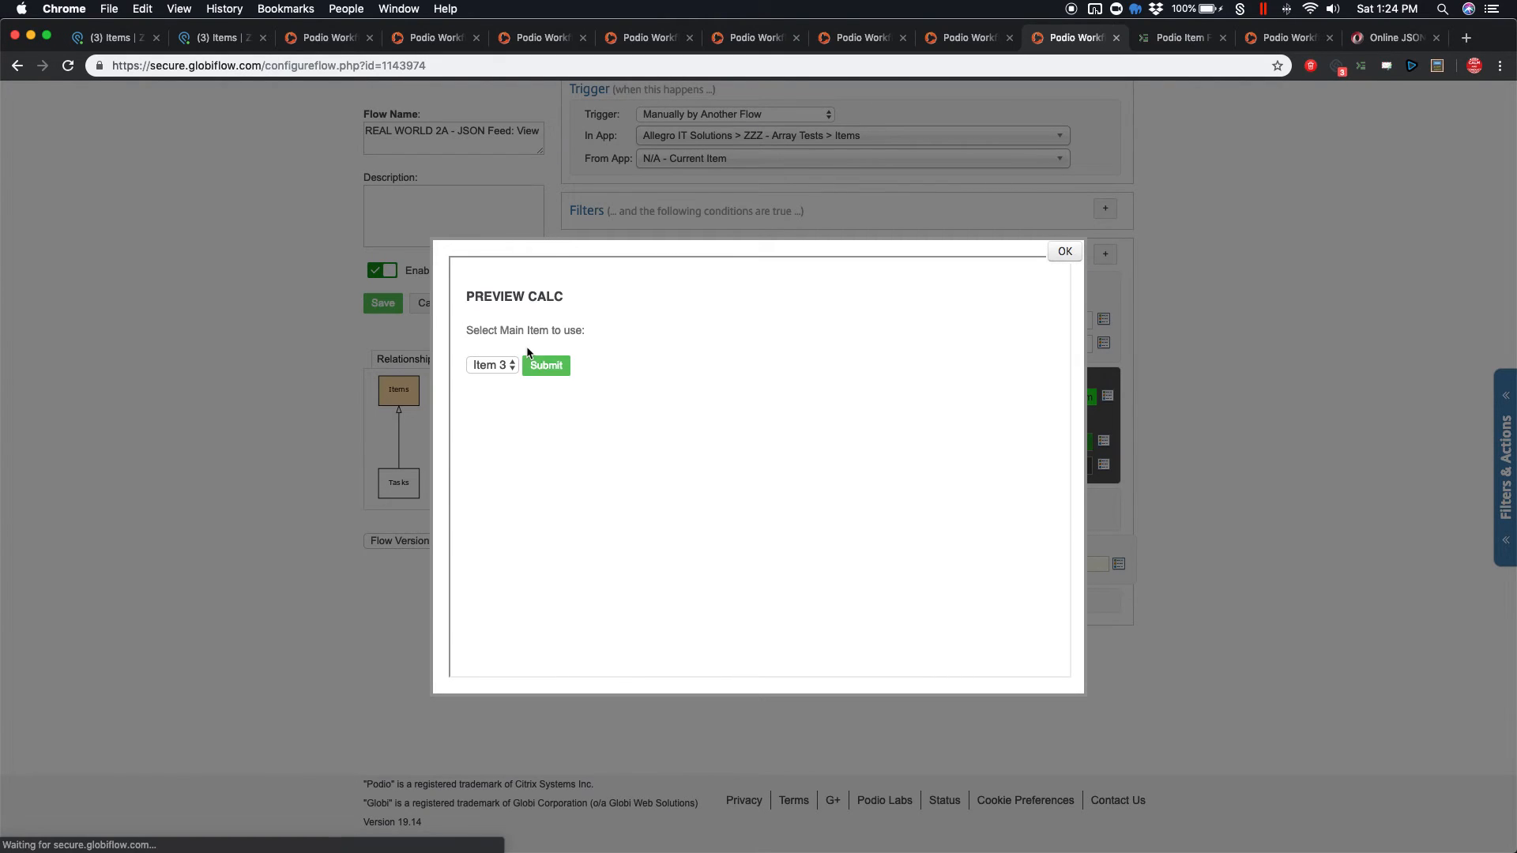
left_click(546, 366)
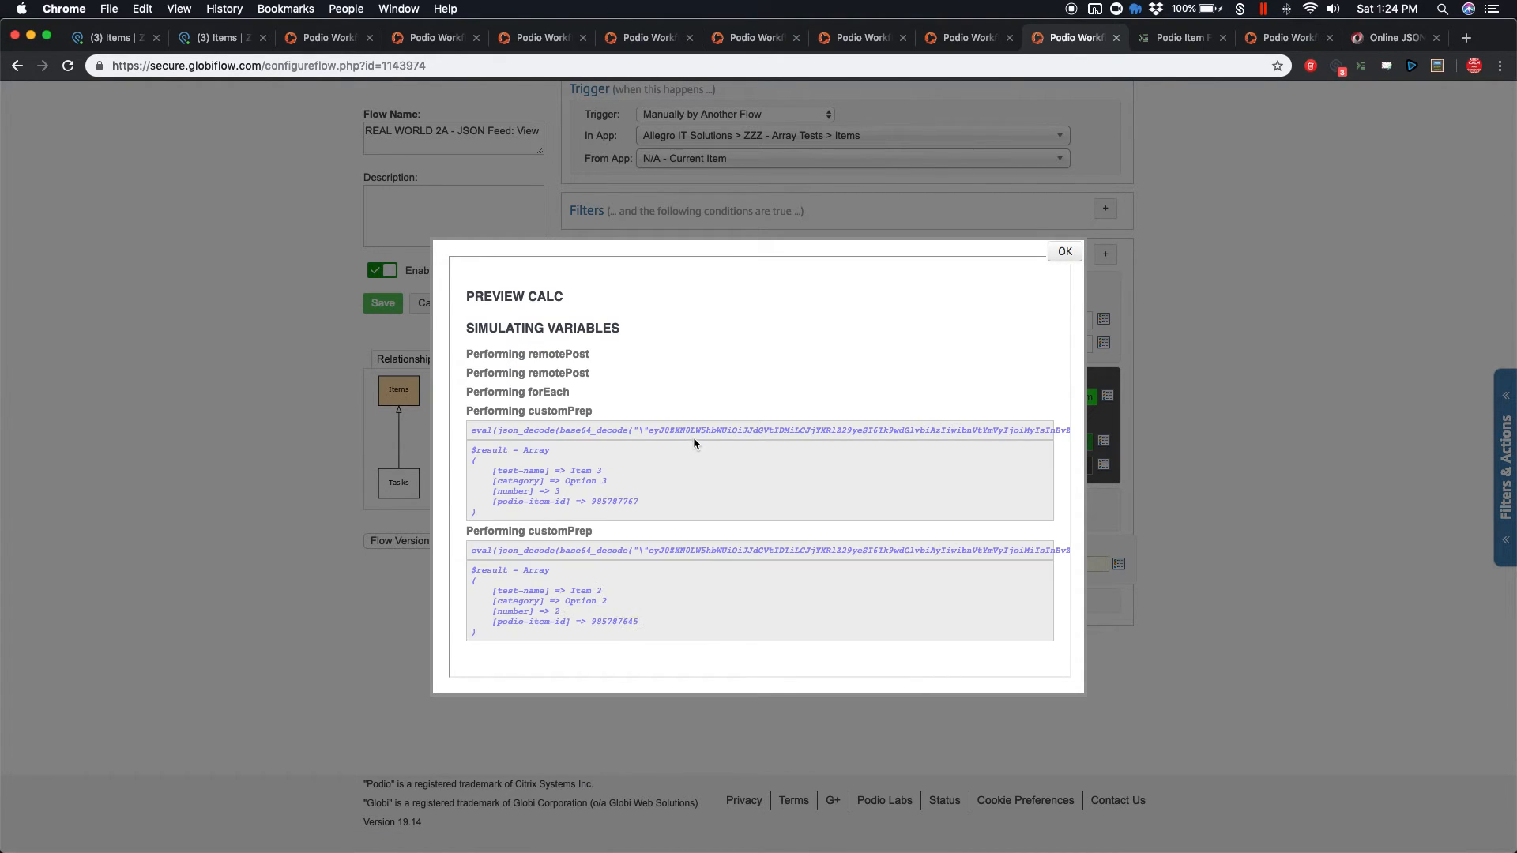
scroll(703, 471, "down", 3)
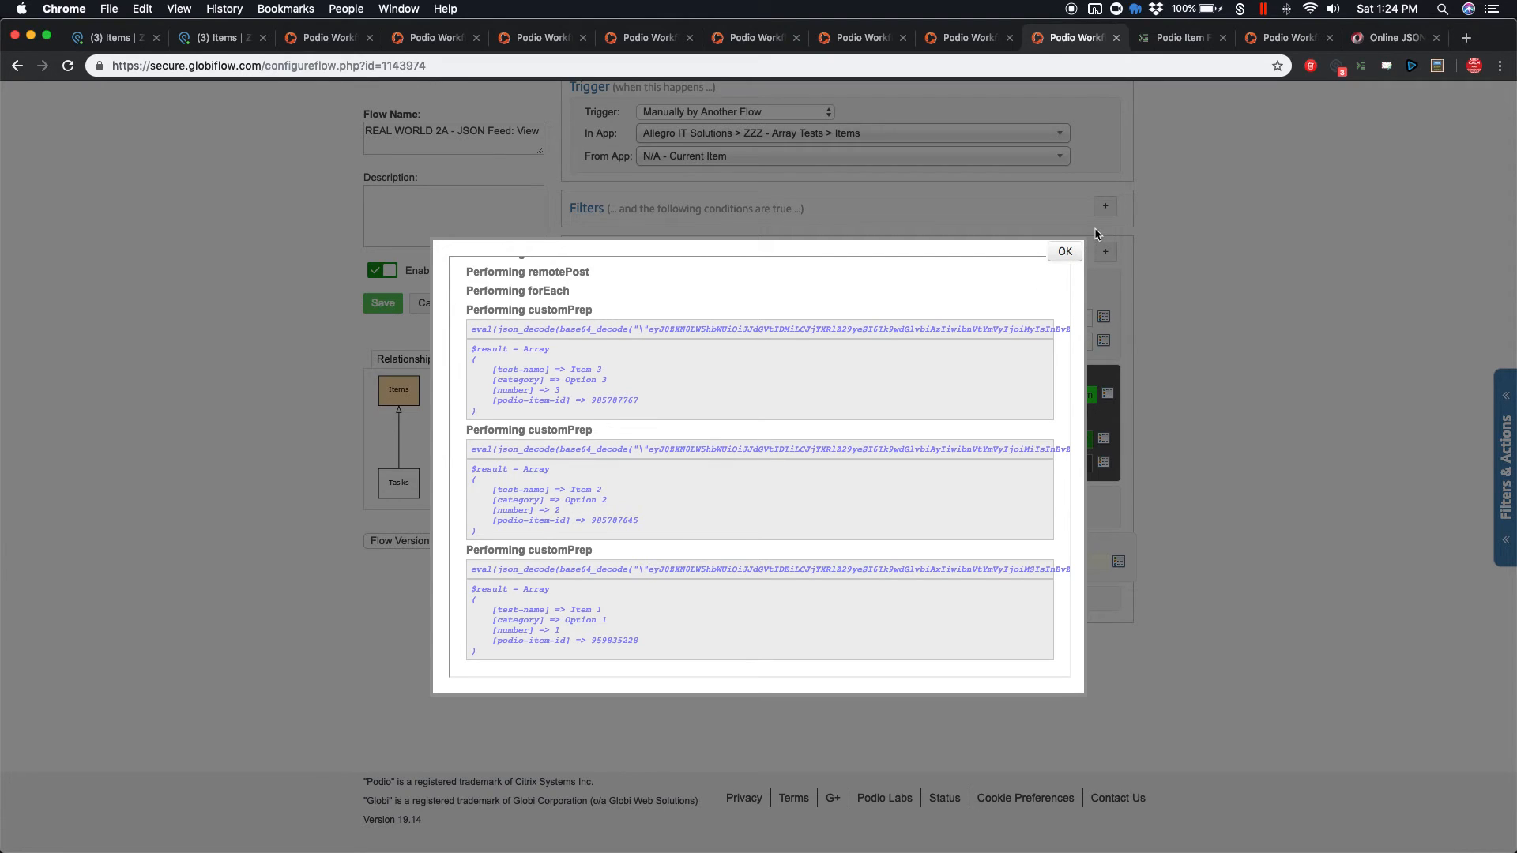
left_click(1065, 251)
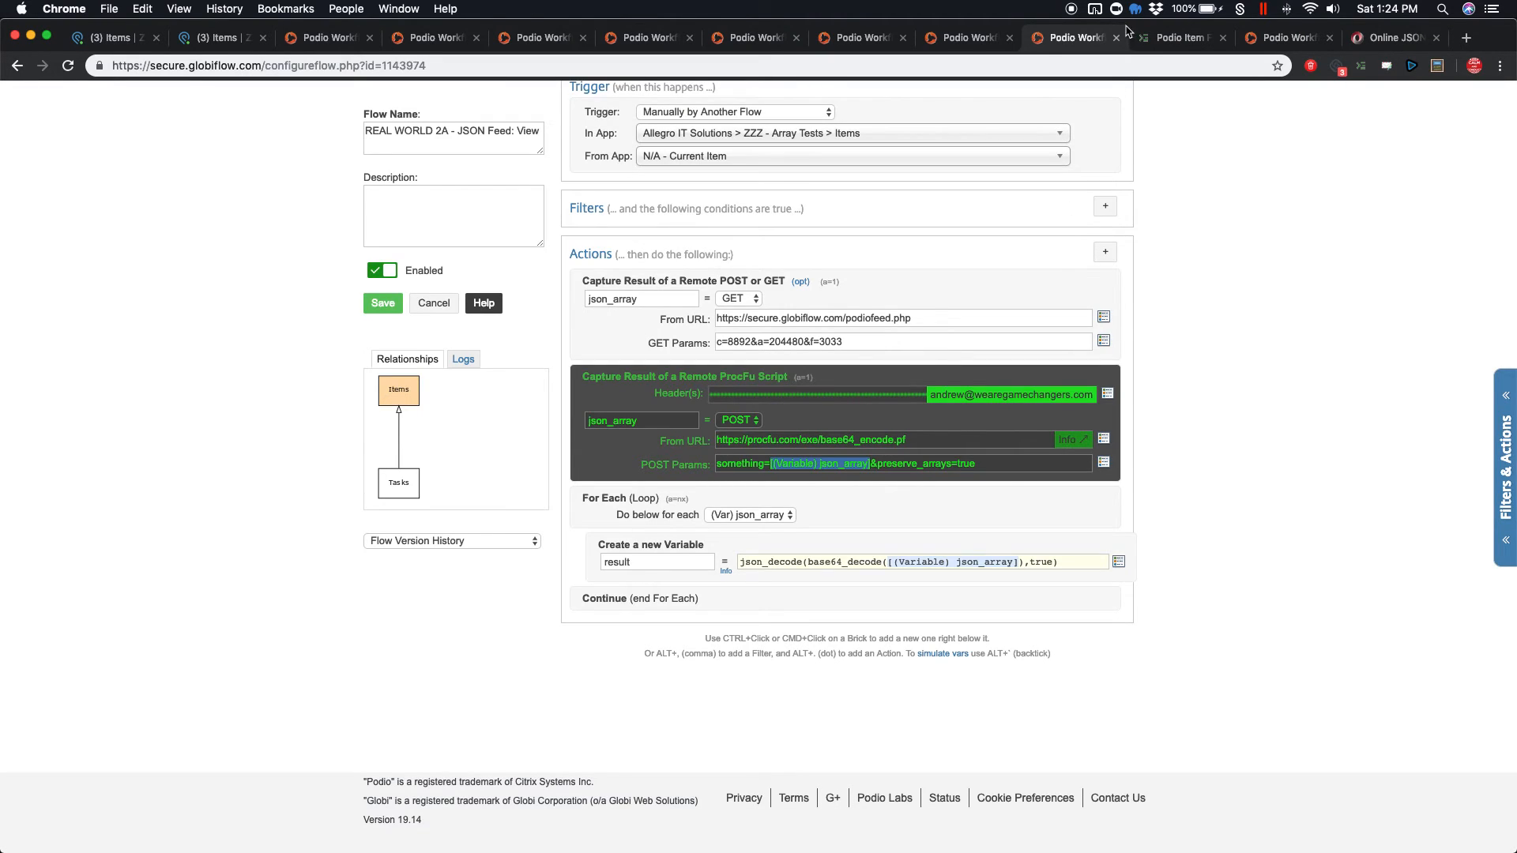
Review the ProcFu Podio Item Fields Update script's arguments, highlighting podio_item_id and the title key in the values example
left_click(1178, 43)
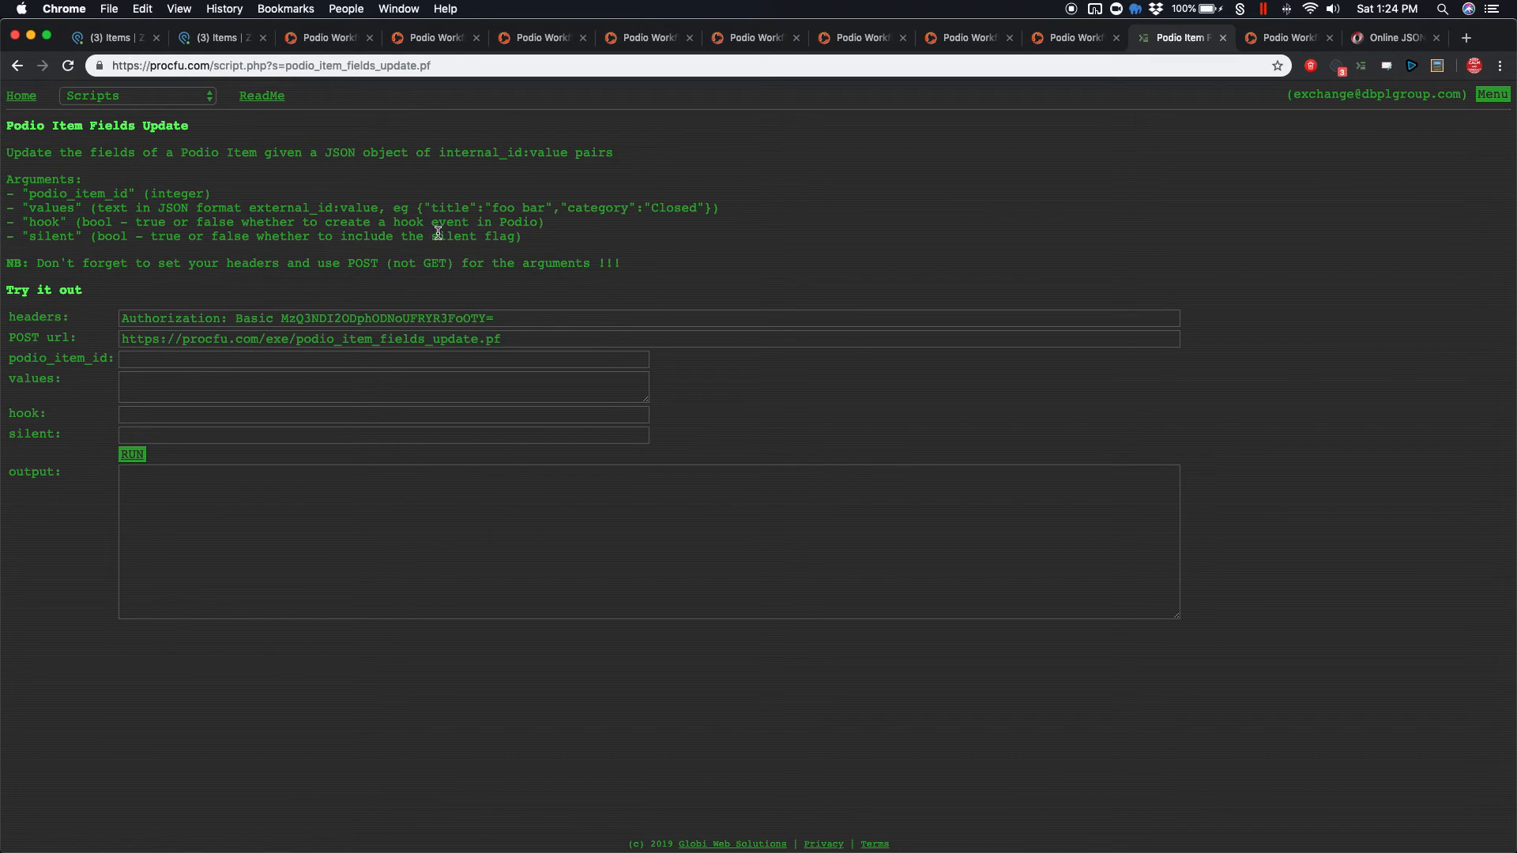
double_click(341, 152)
left_click(321, 186)
left_click_drag(211, 194, 29, 196)
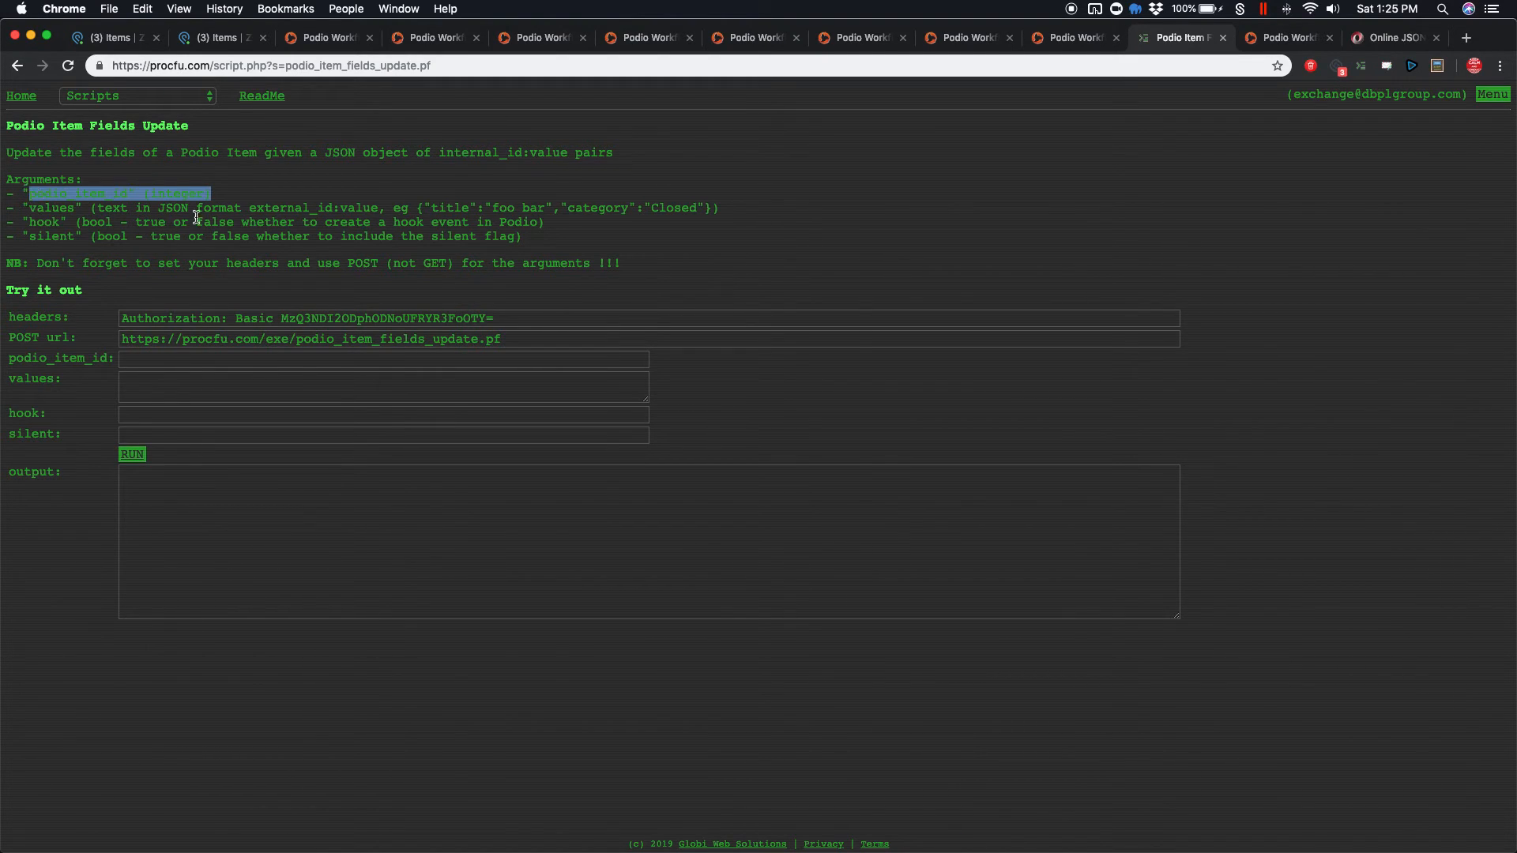
left_click(227, 197)
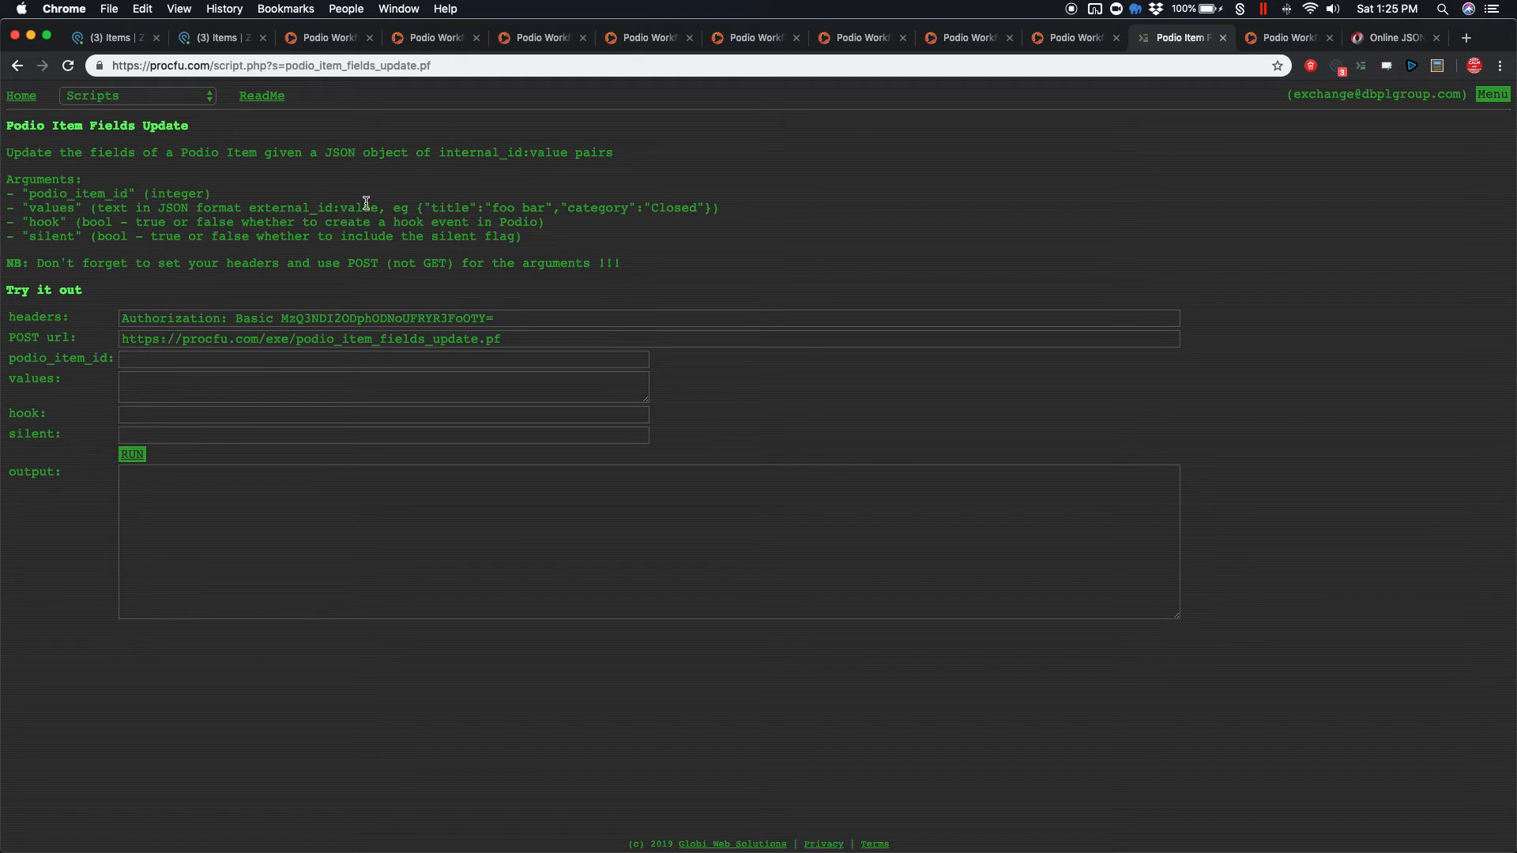
double_click(450, 208)
Open the developer page of Podio's Items app and highlight the Text Field's external ID and field ID
left_click(109, 39)
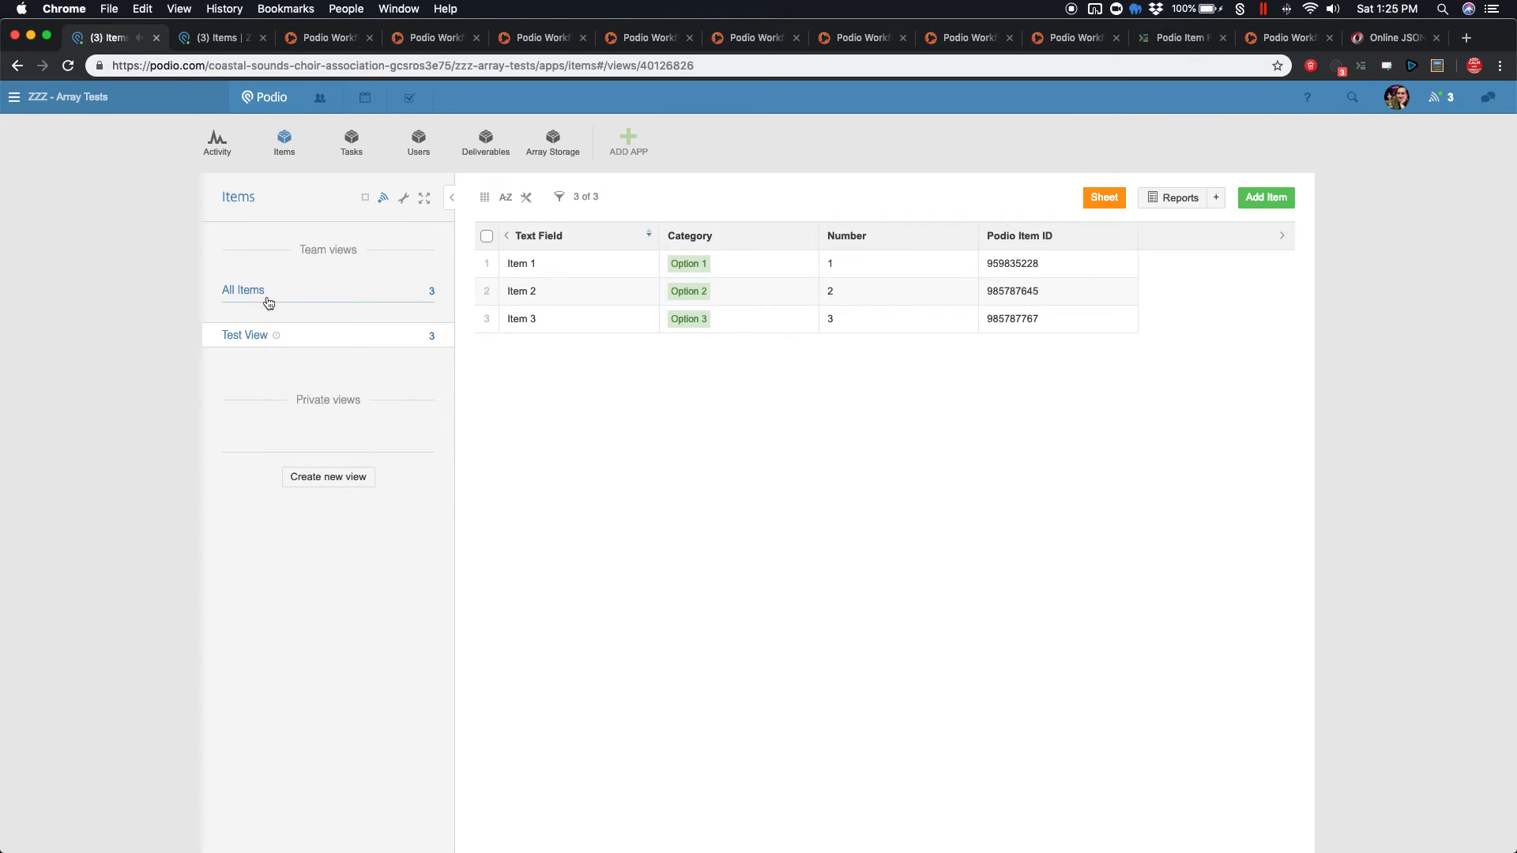
left_click(406, 199)
left_click(598, 298)
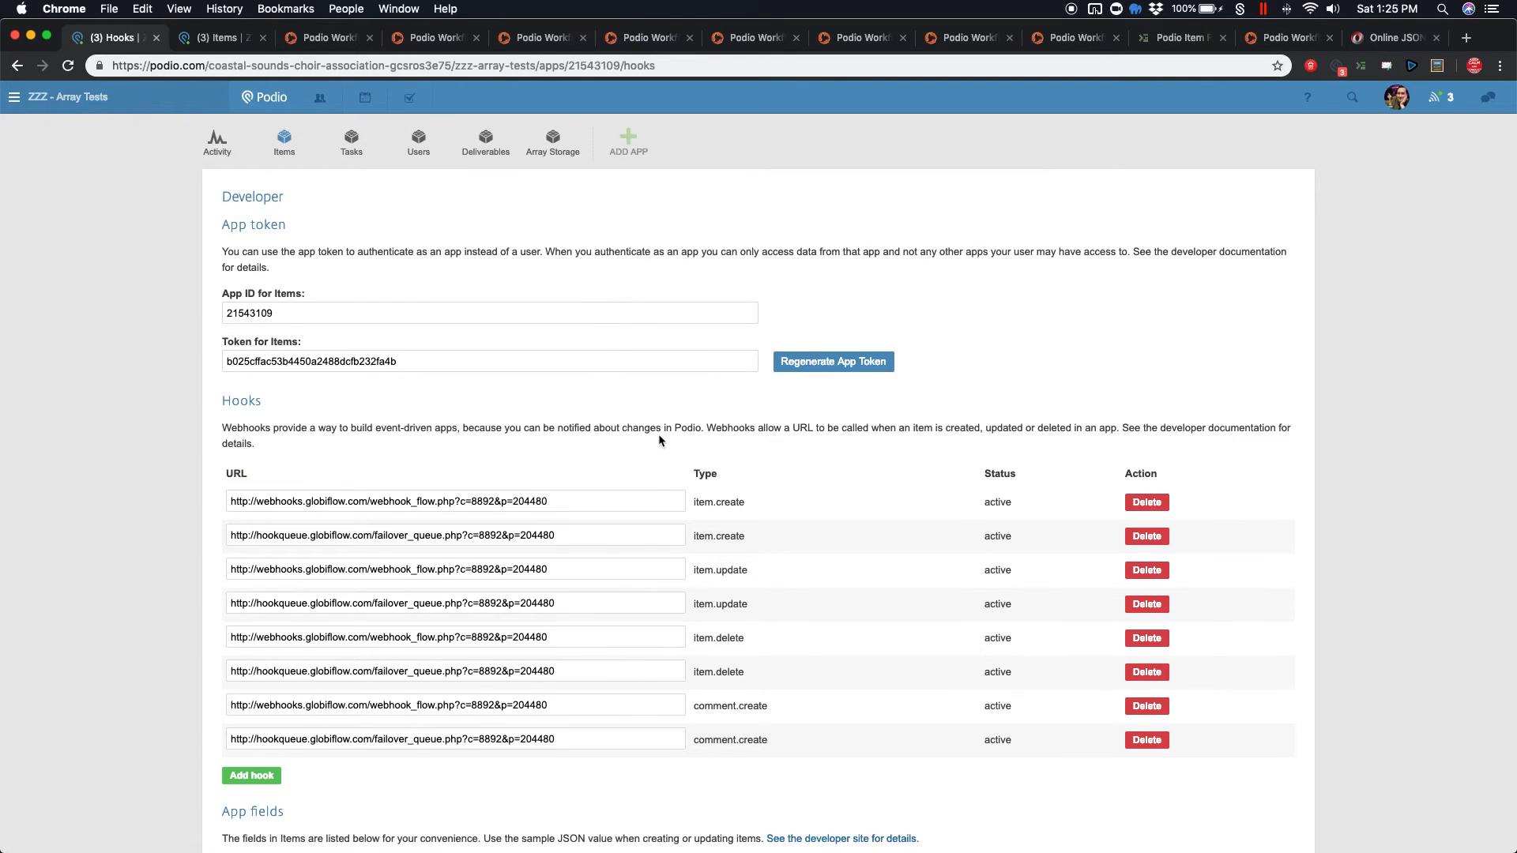
scroll(660, 441, "down", 5)
left_click_drag(519, 530, 566, 531)
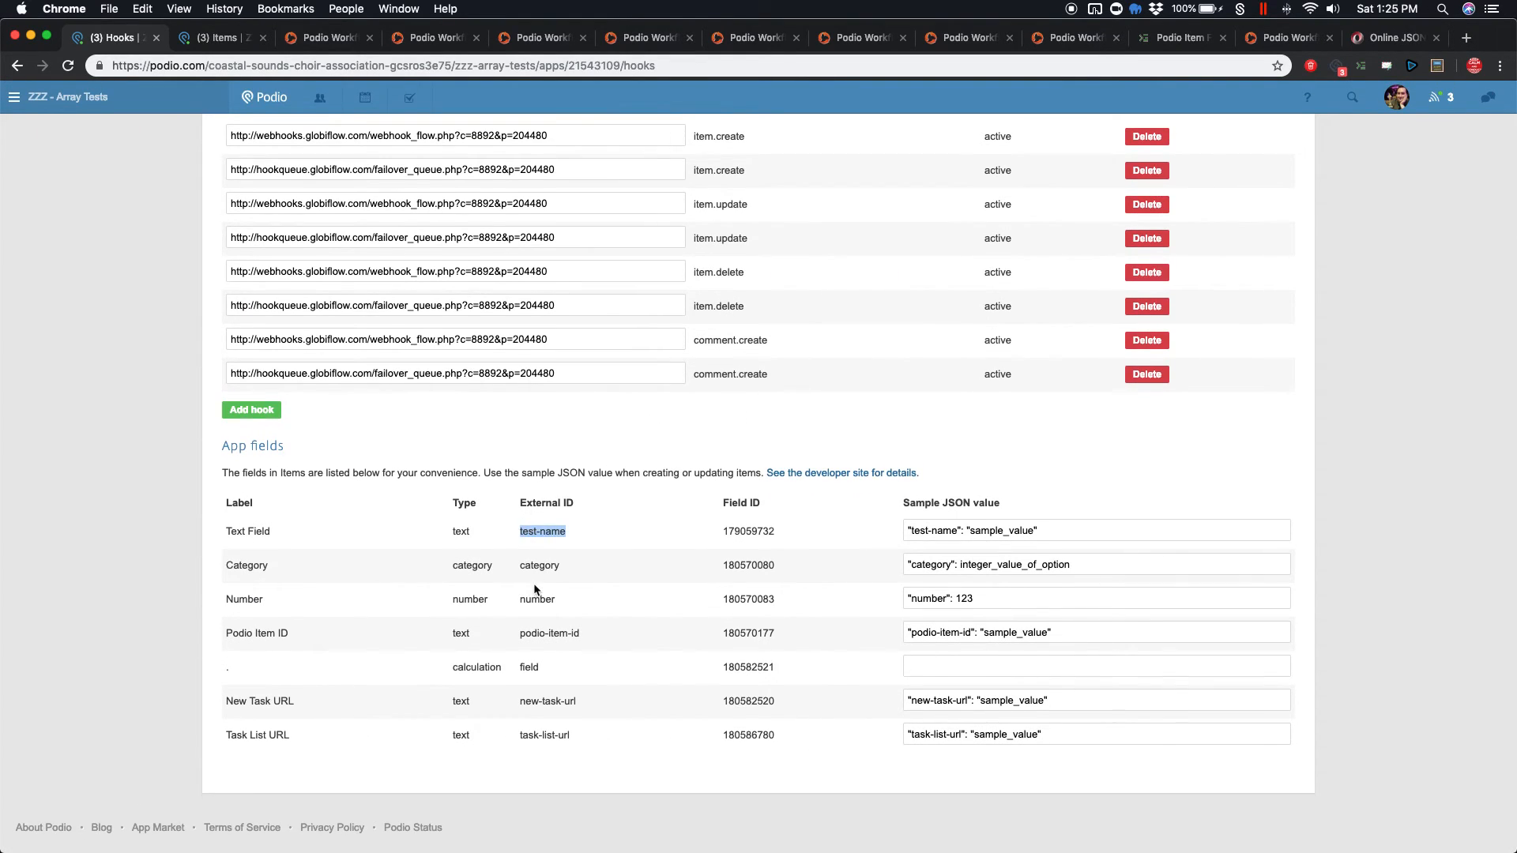
double_click(763, 534)
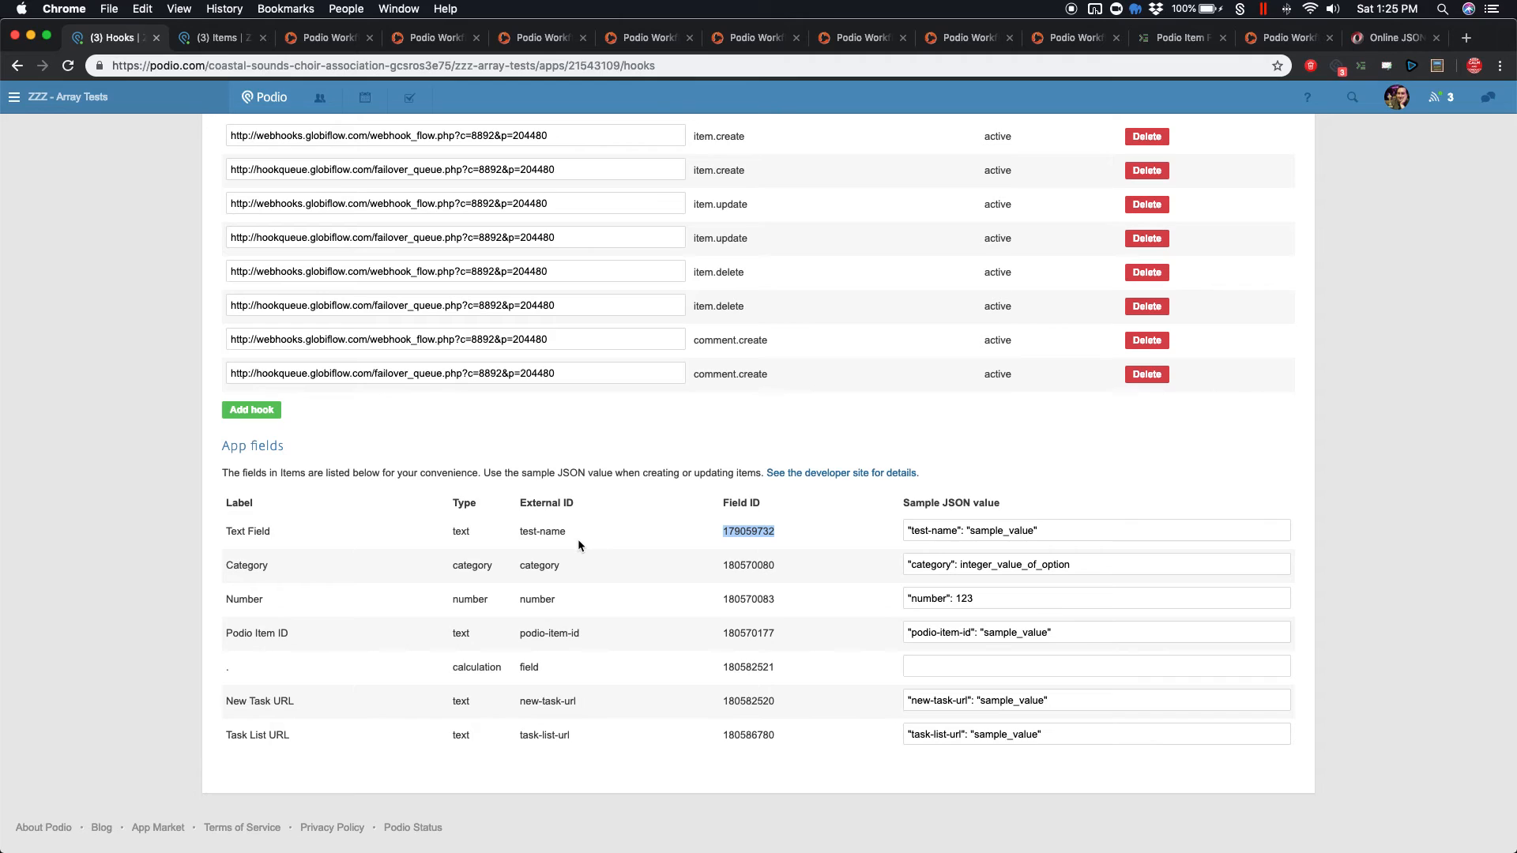
Examine the app fields' external IDs and sample JSON values, highlighting the value format for Category
double_click(553, 531)
left_click(1042, 529)
left_click(1058, 557)
left_click(1019, 599)
left_click(1033, 697)
double_click(970, 601)
left_click(567, 570)
left_click_drag(960, 564, 1104, 566)
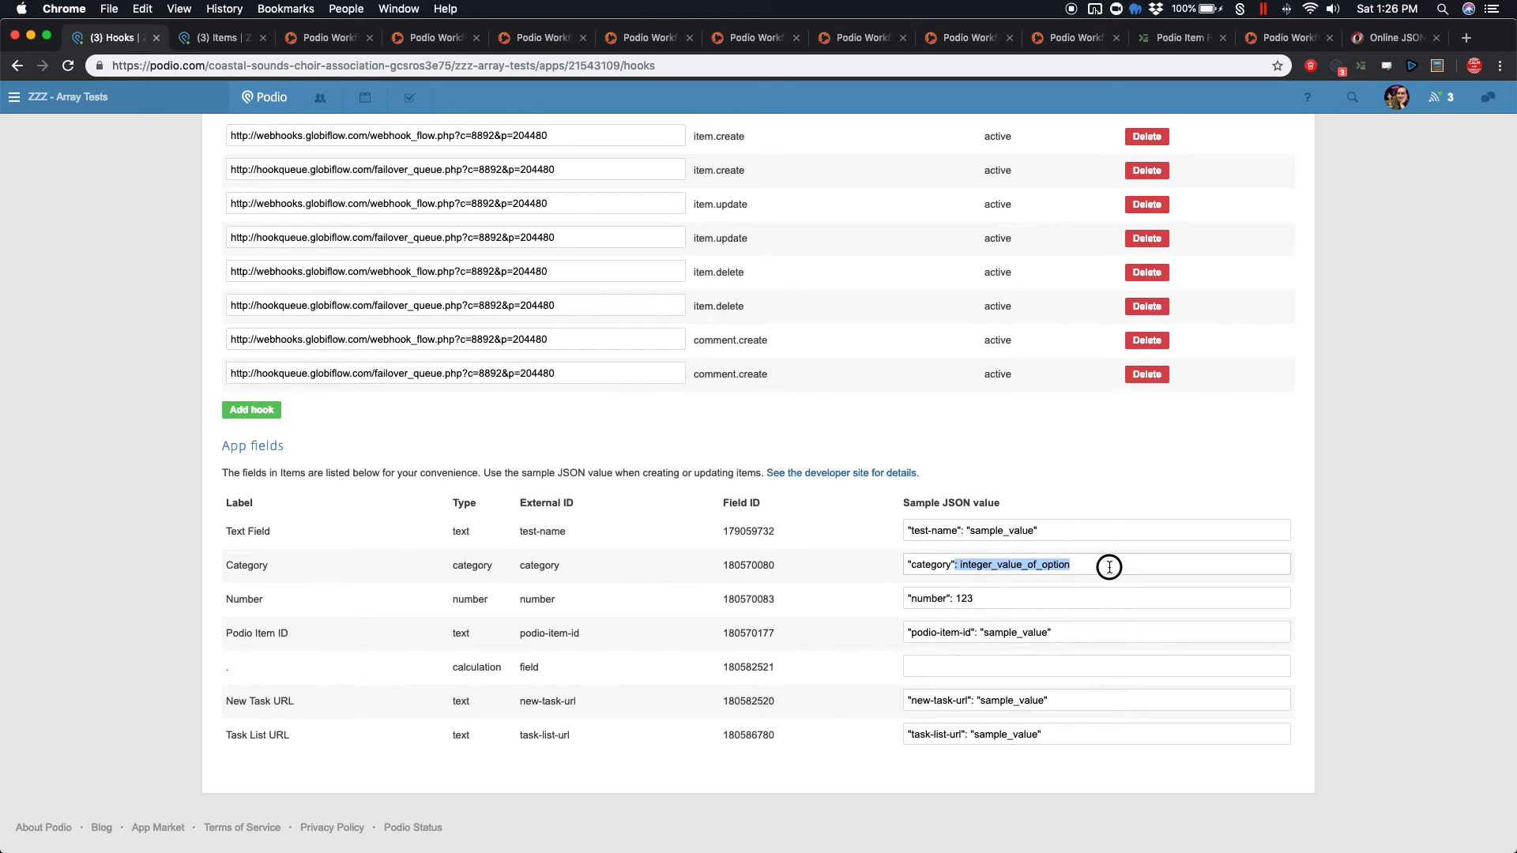
left_click(1087, 567)
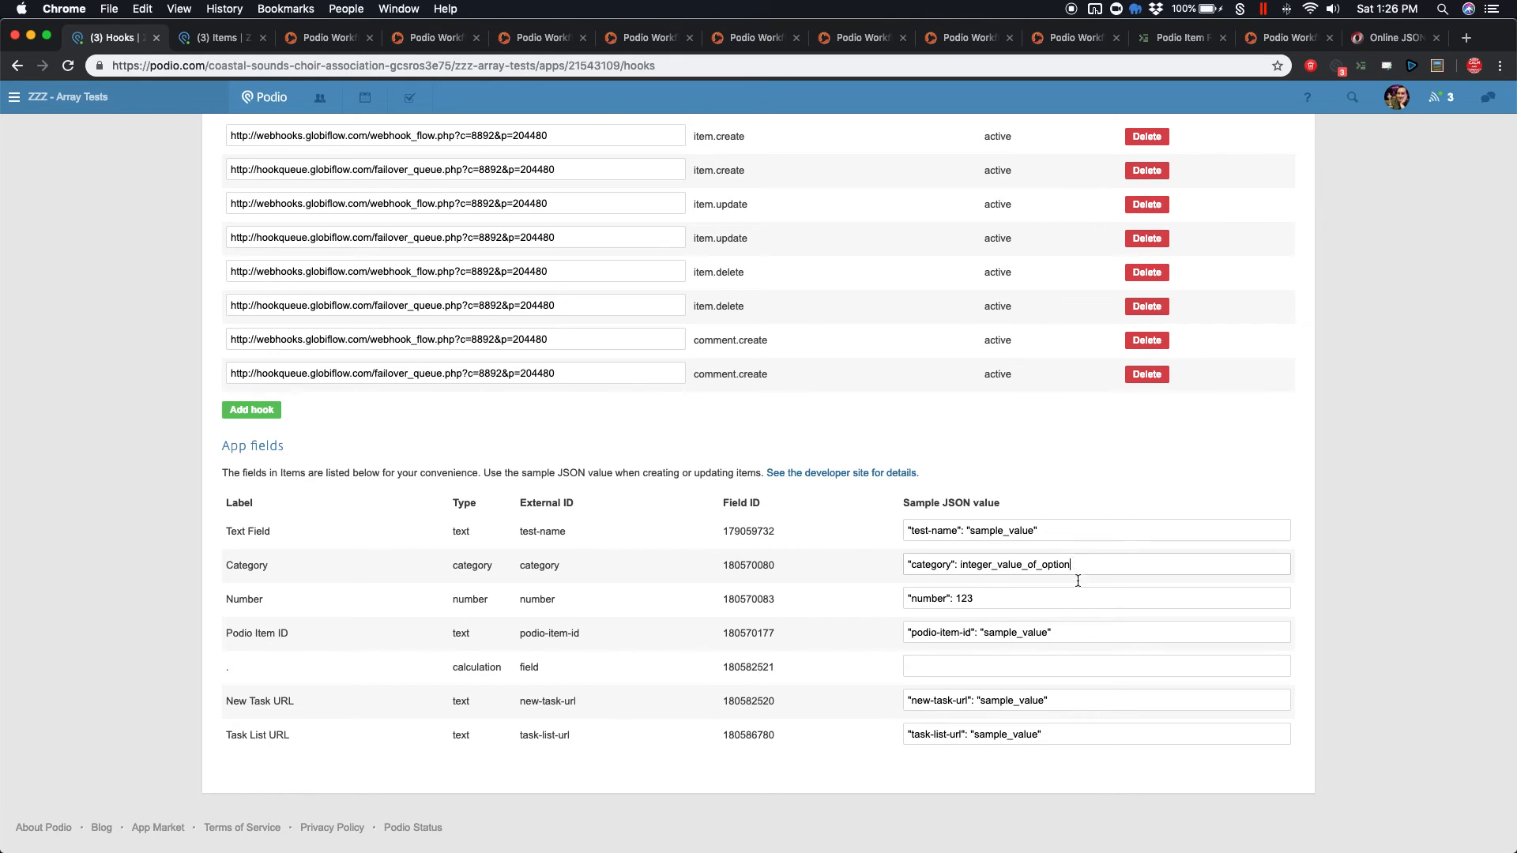
scroll(913, 589, "up", 1)
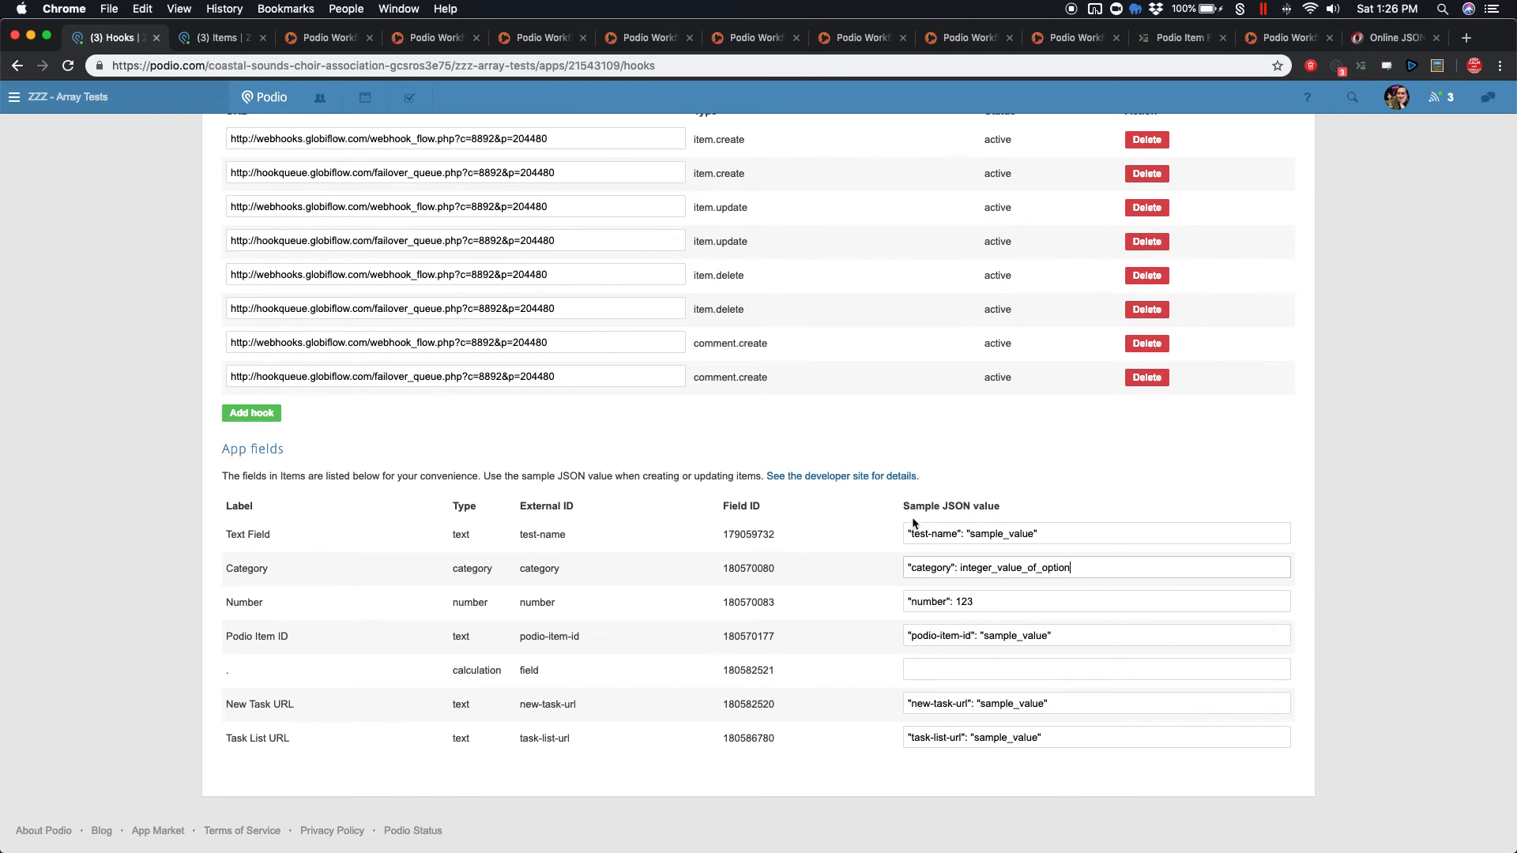
scroll(608, 584, "down", 1)
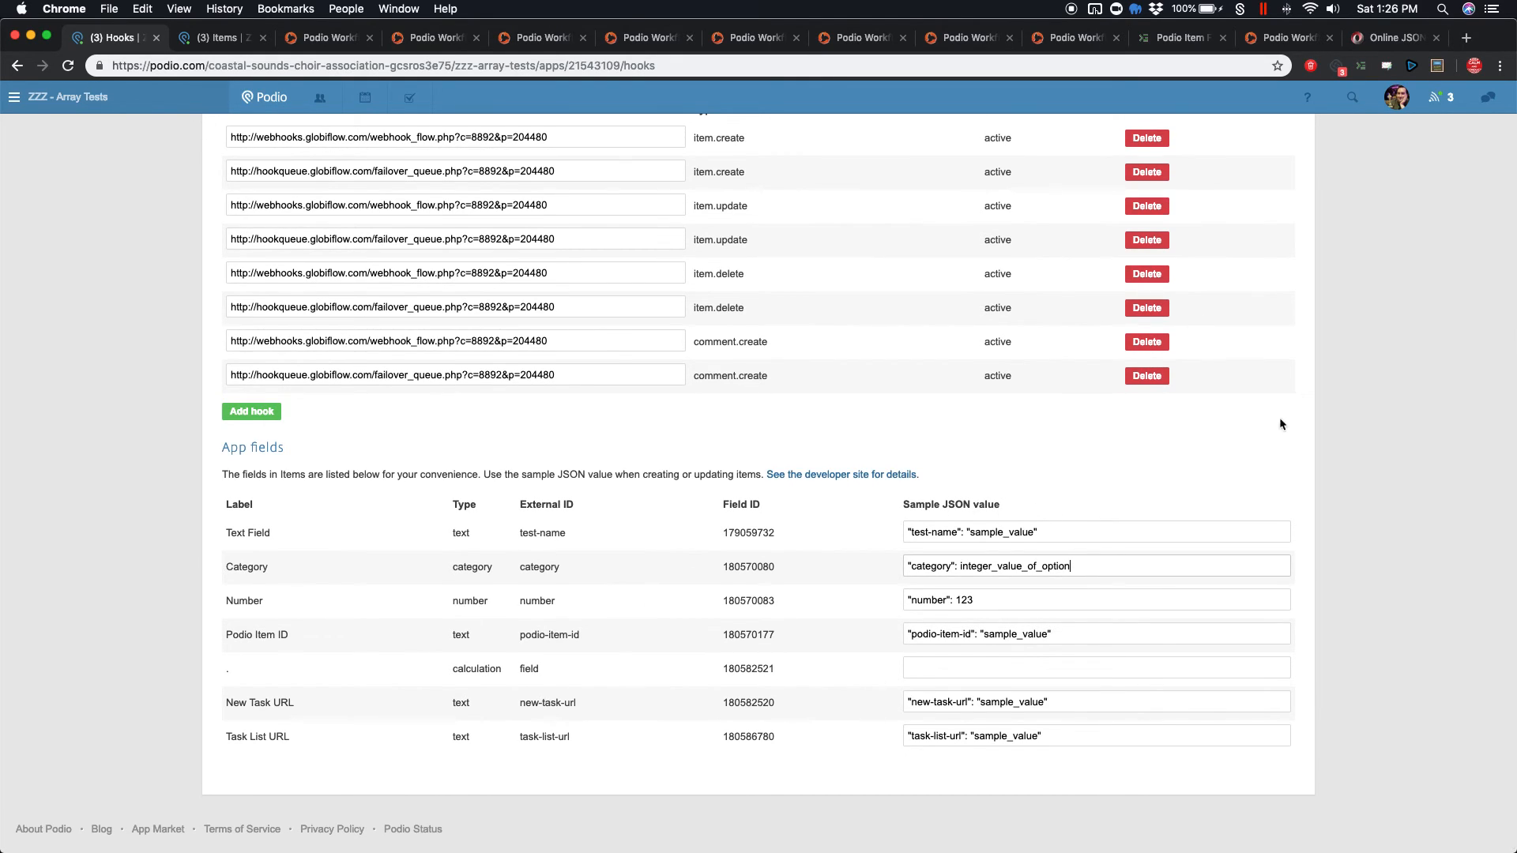
scroll(1027, 221, "down", 1)
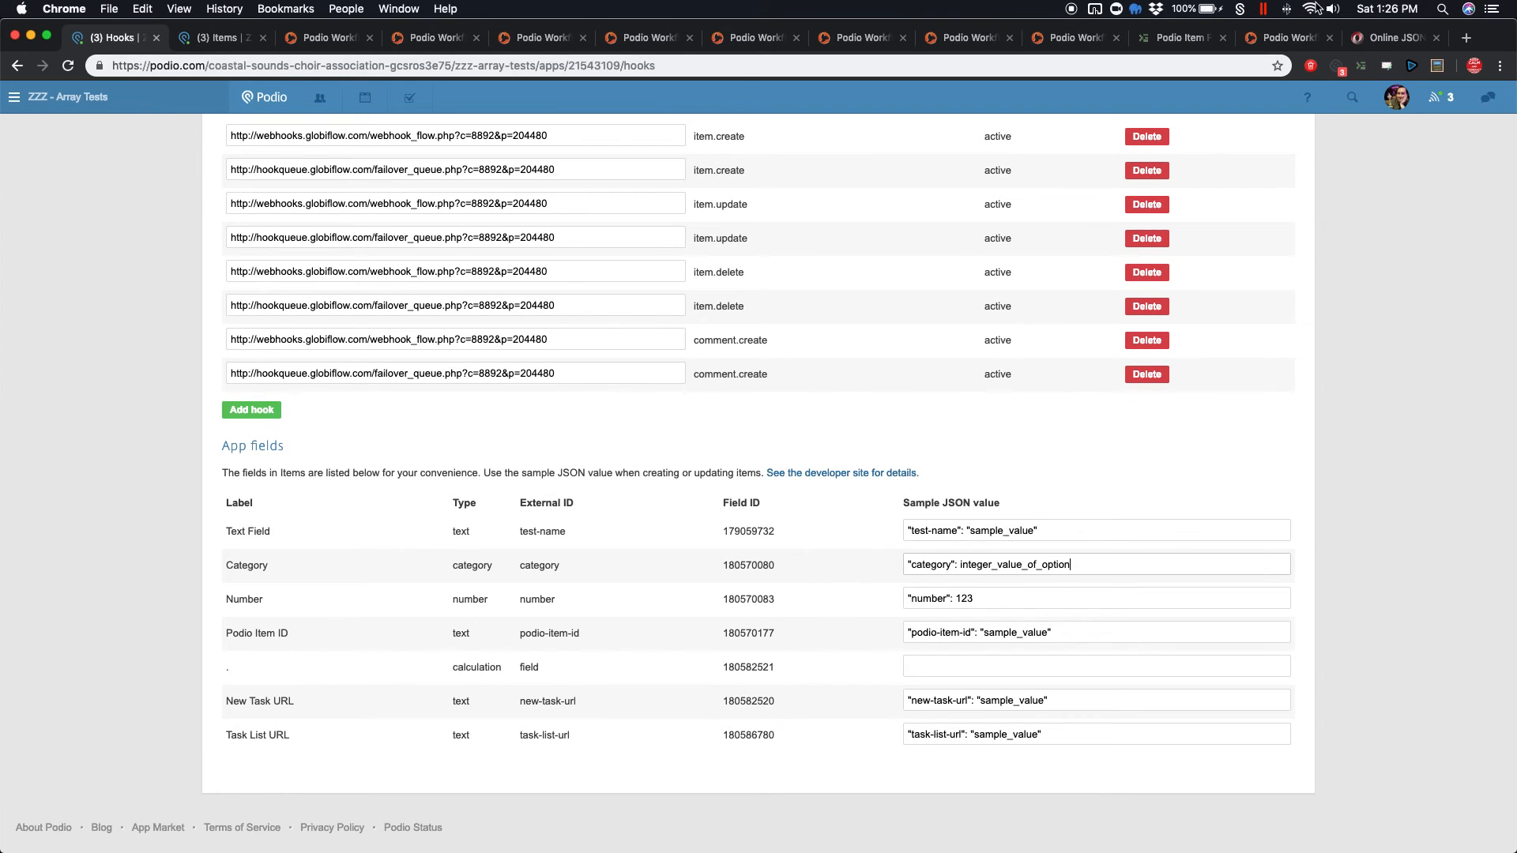
Simulate the REAL WORLD 2A flow's variables again and highlight the test-name and podio-item-id keys in the second result
left_click(1286, 37)
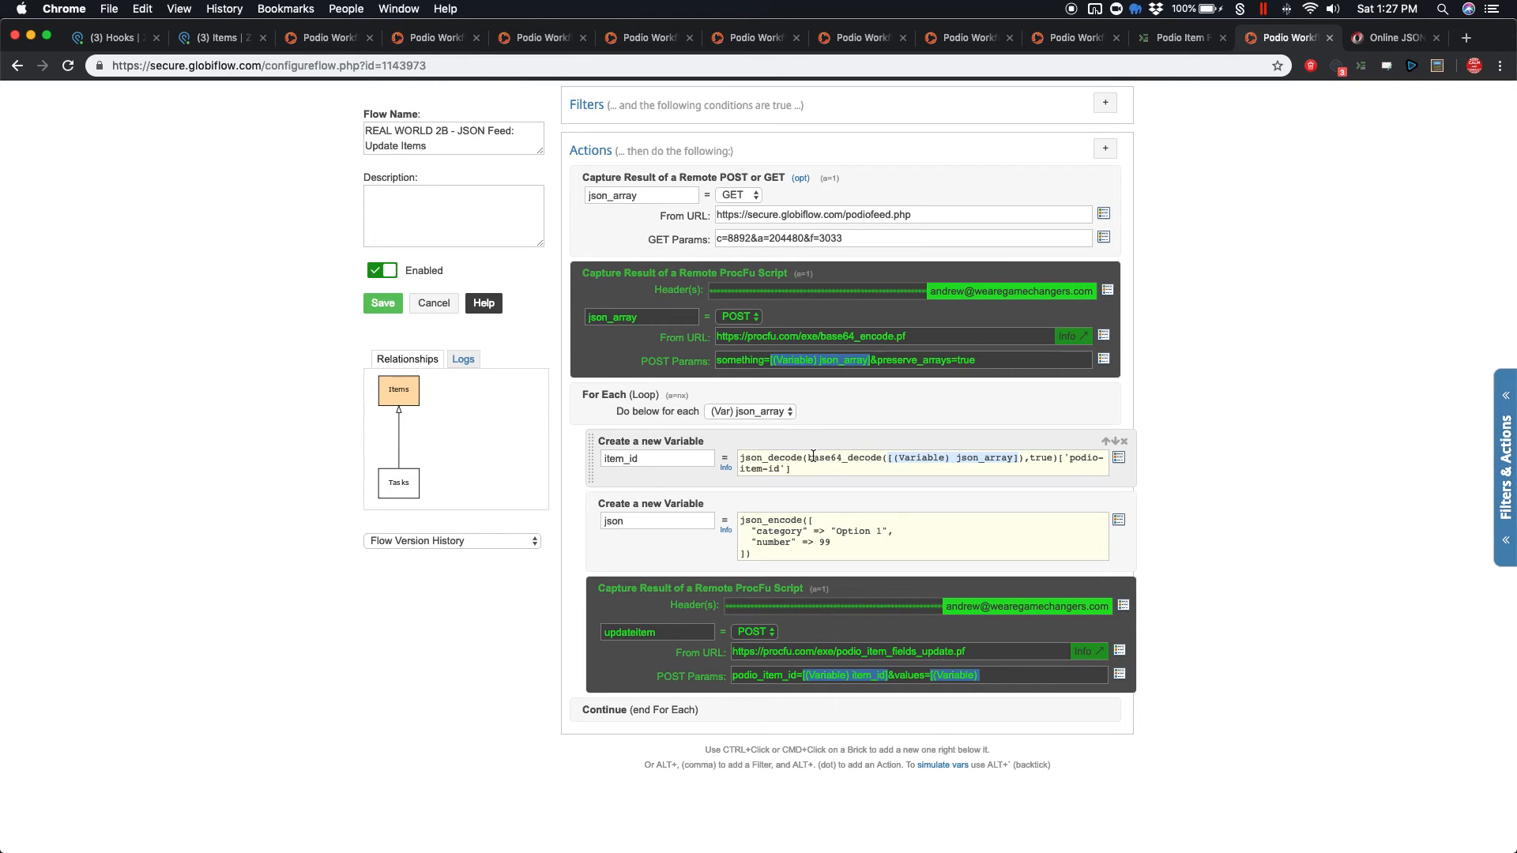
left_click(1061, 39)
left_click(962, 40)
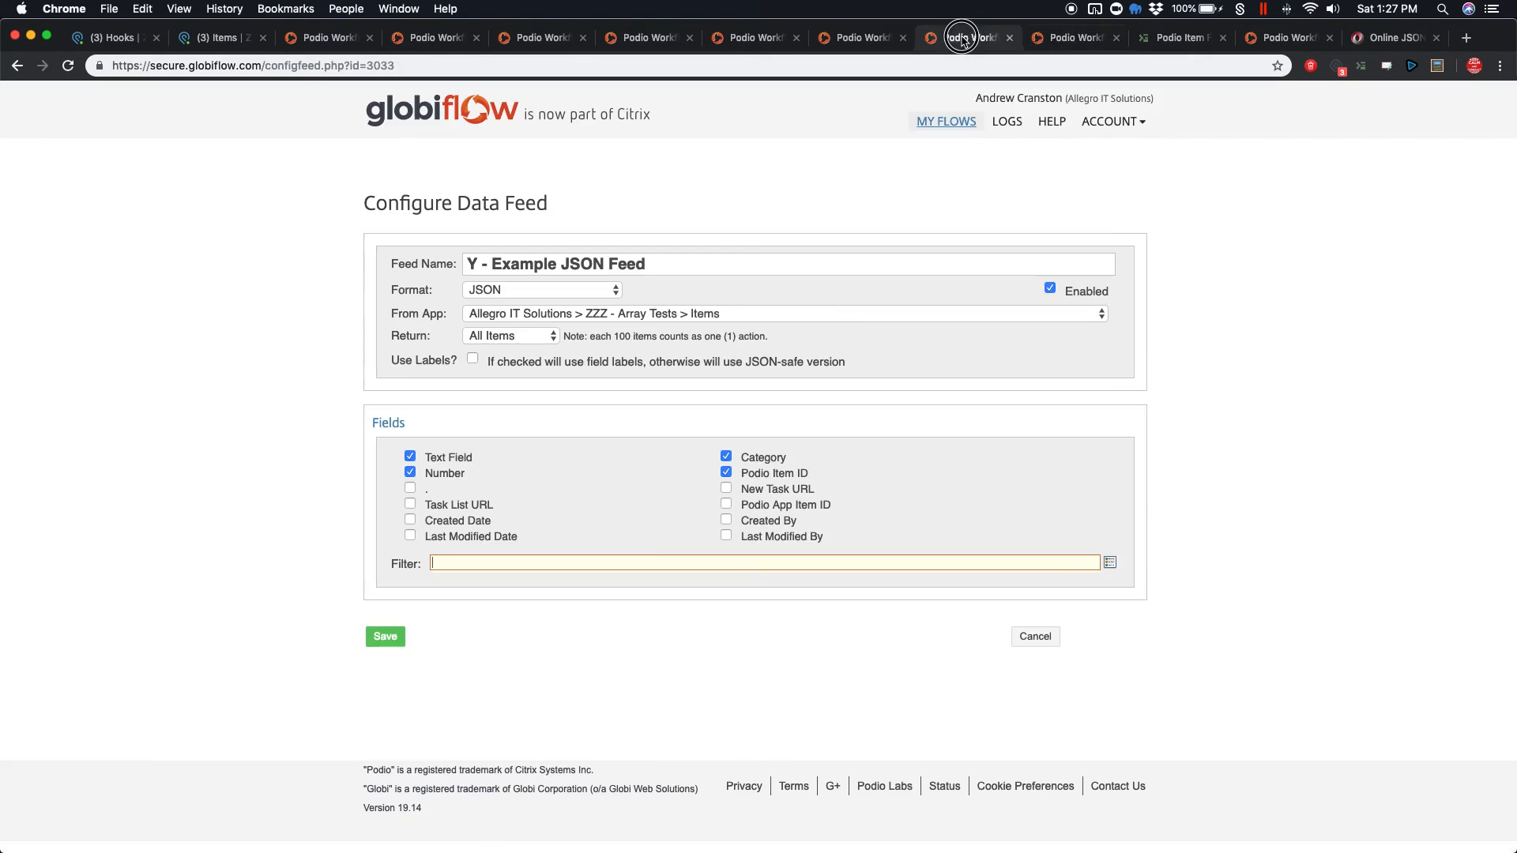
left_click(1077, 38)
left_click(905, 604)
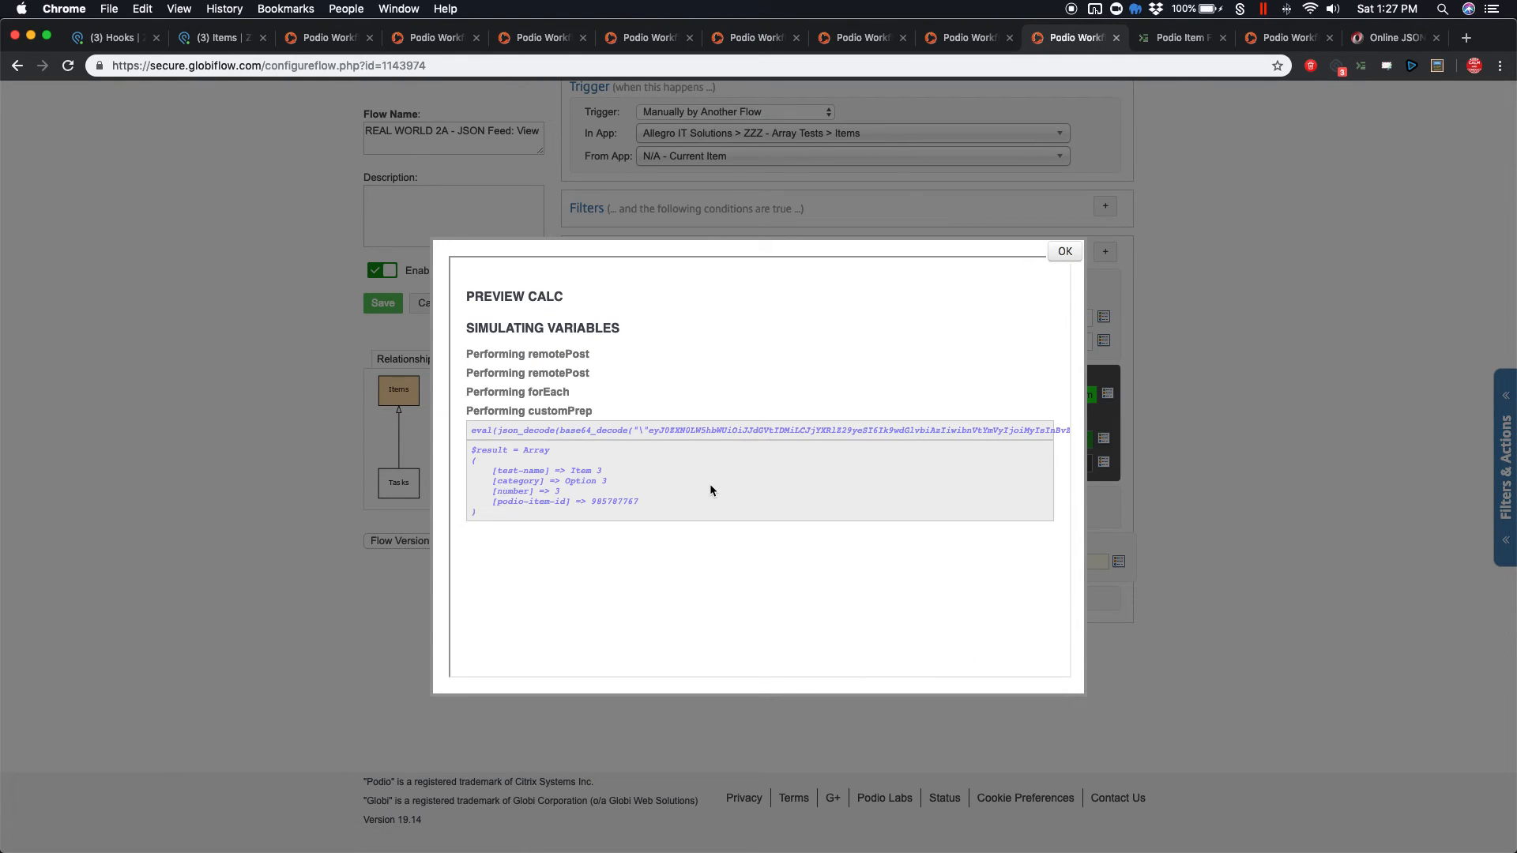
scroll(710, 484, "down", 5)
left_click_drag(493, 490, 550, 494)
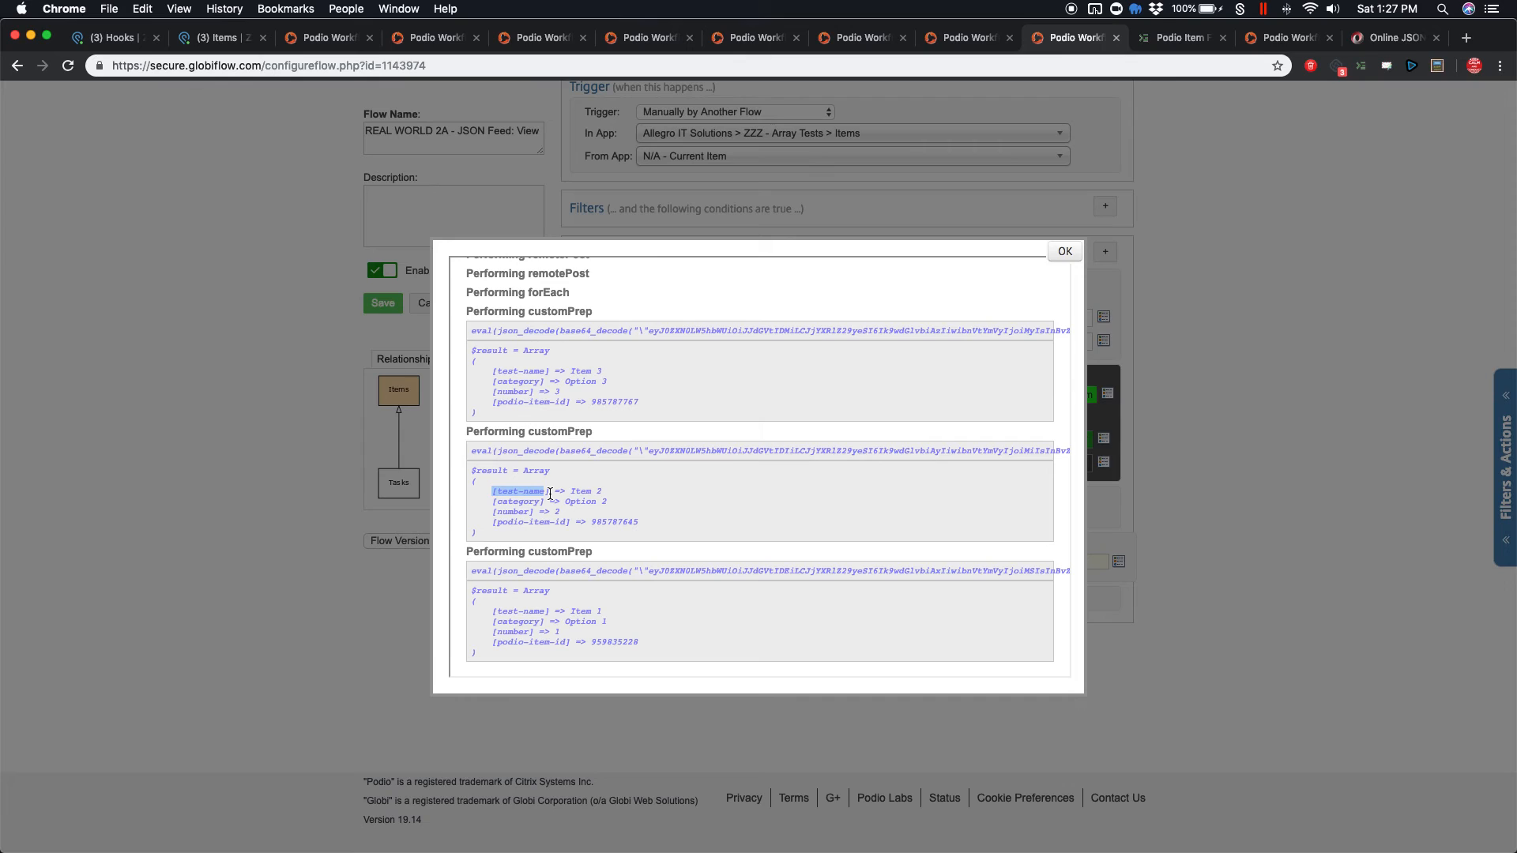
left_click(585, 517)
left_click_drag(572, 522, 509, 524)
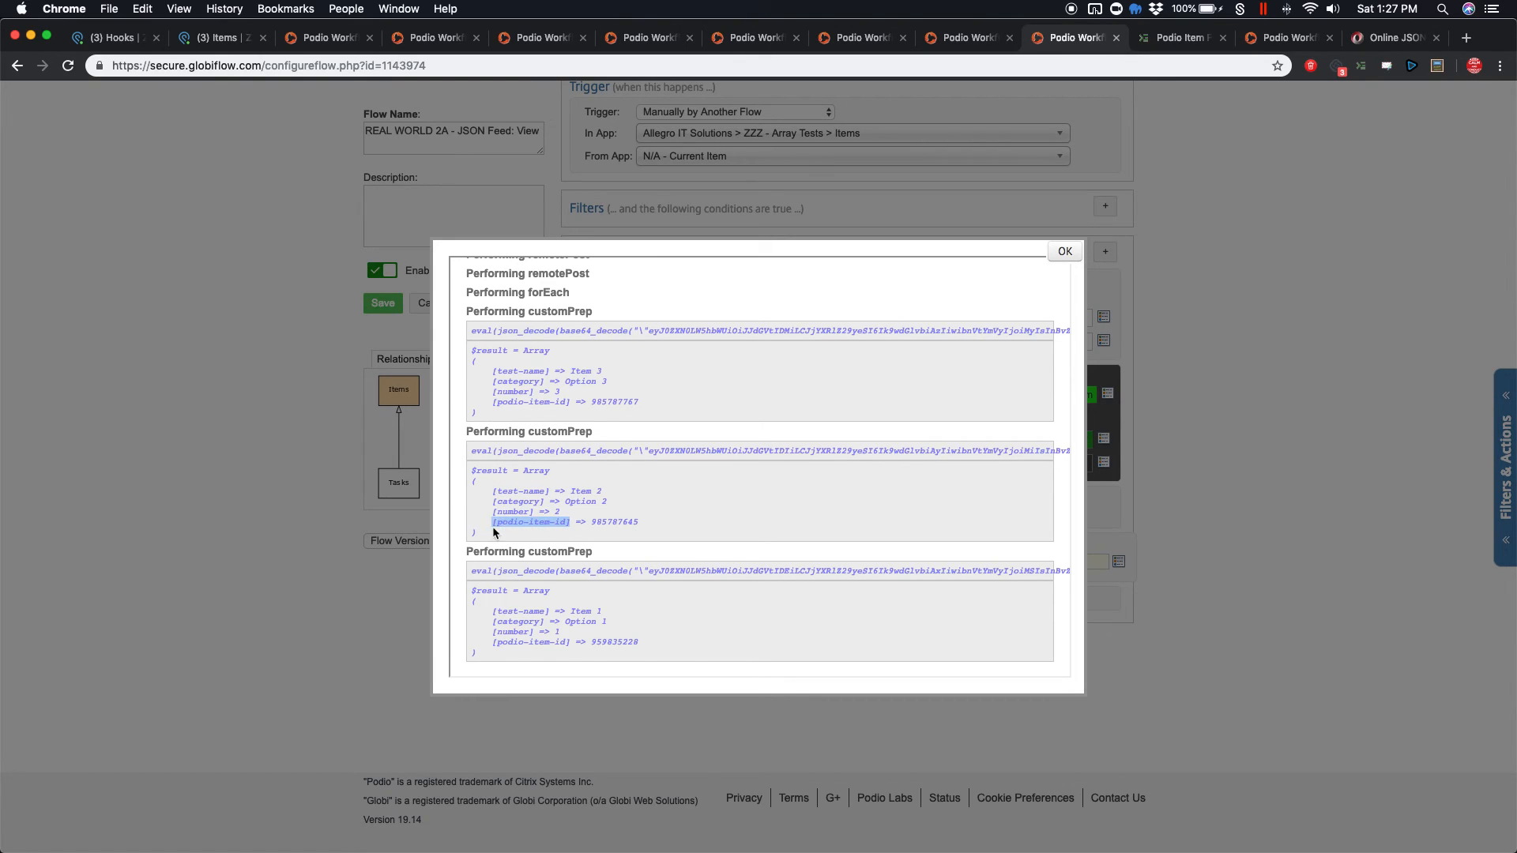
left_click(527, 506)
In the REAL WORLD 2B flow, highlight the expressions of the item_id and json variables for review
left_click(1268, 37)
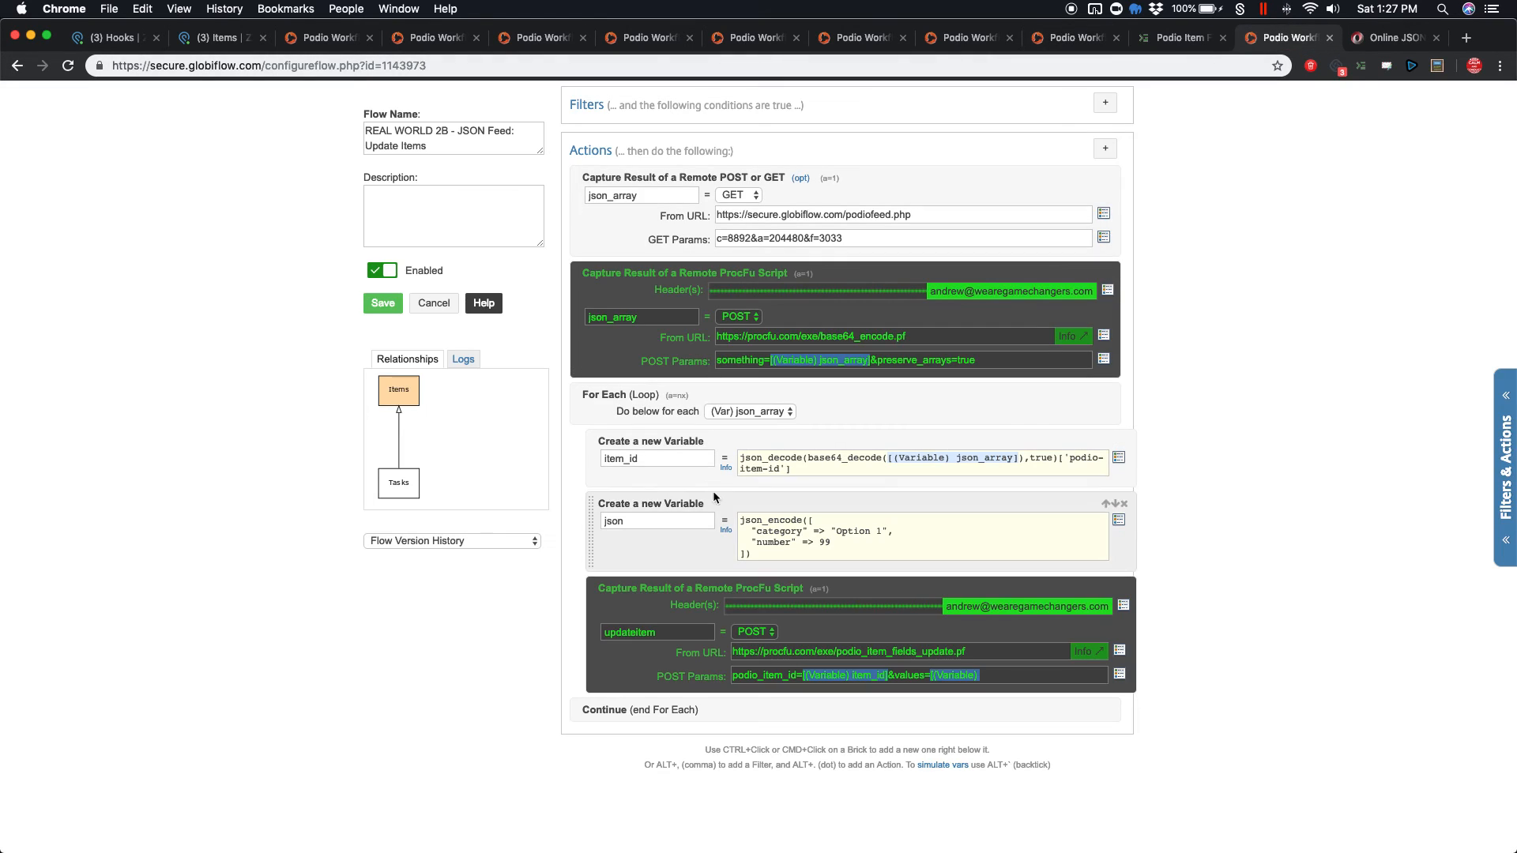
left_click(711, 463)
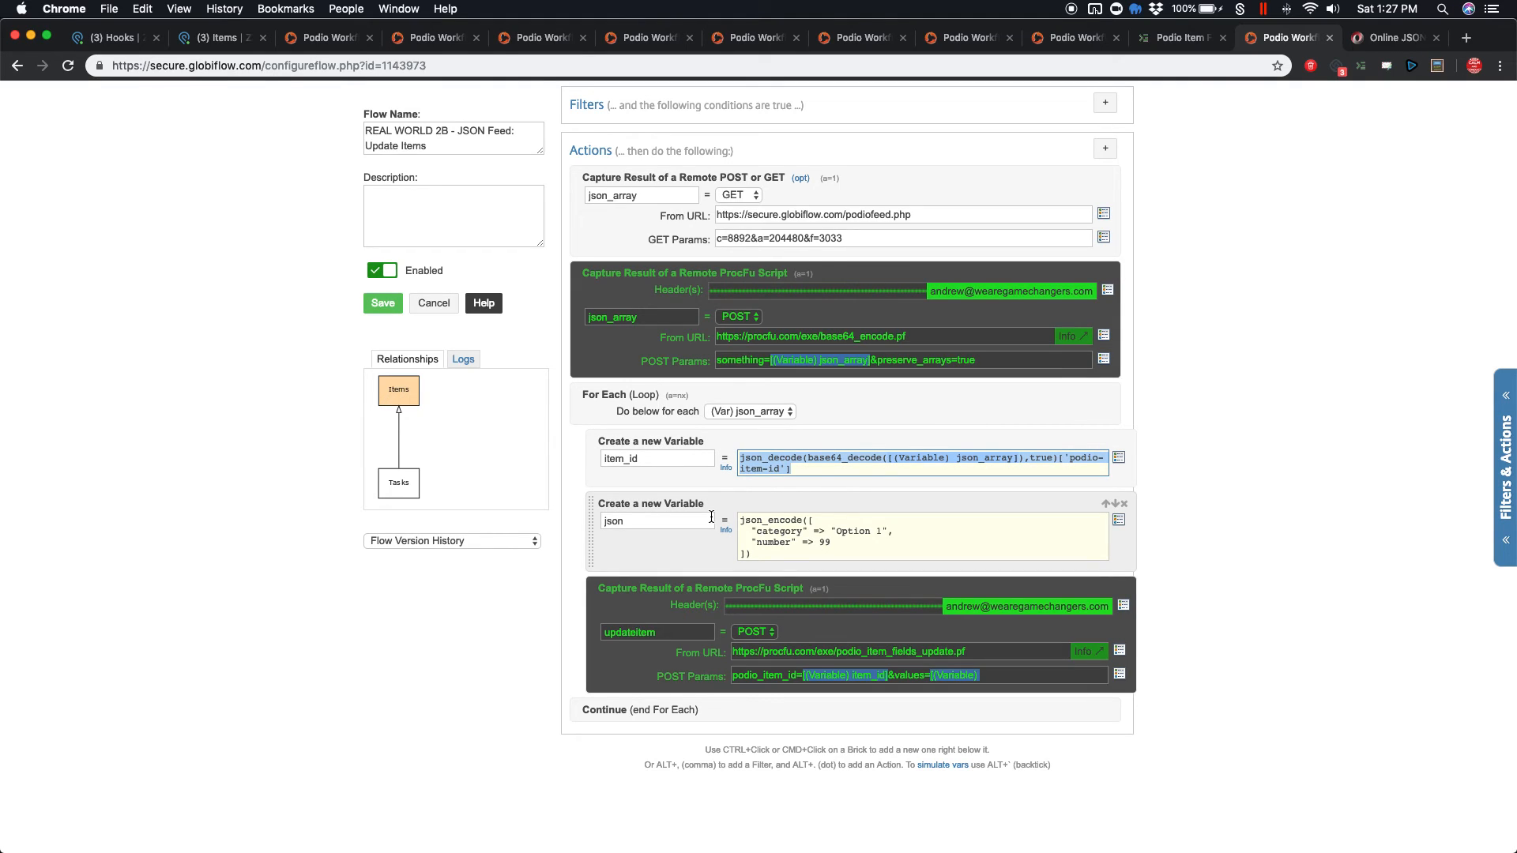
left_click(742, 555)
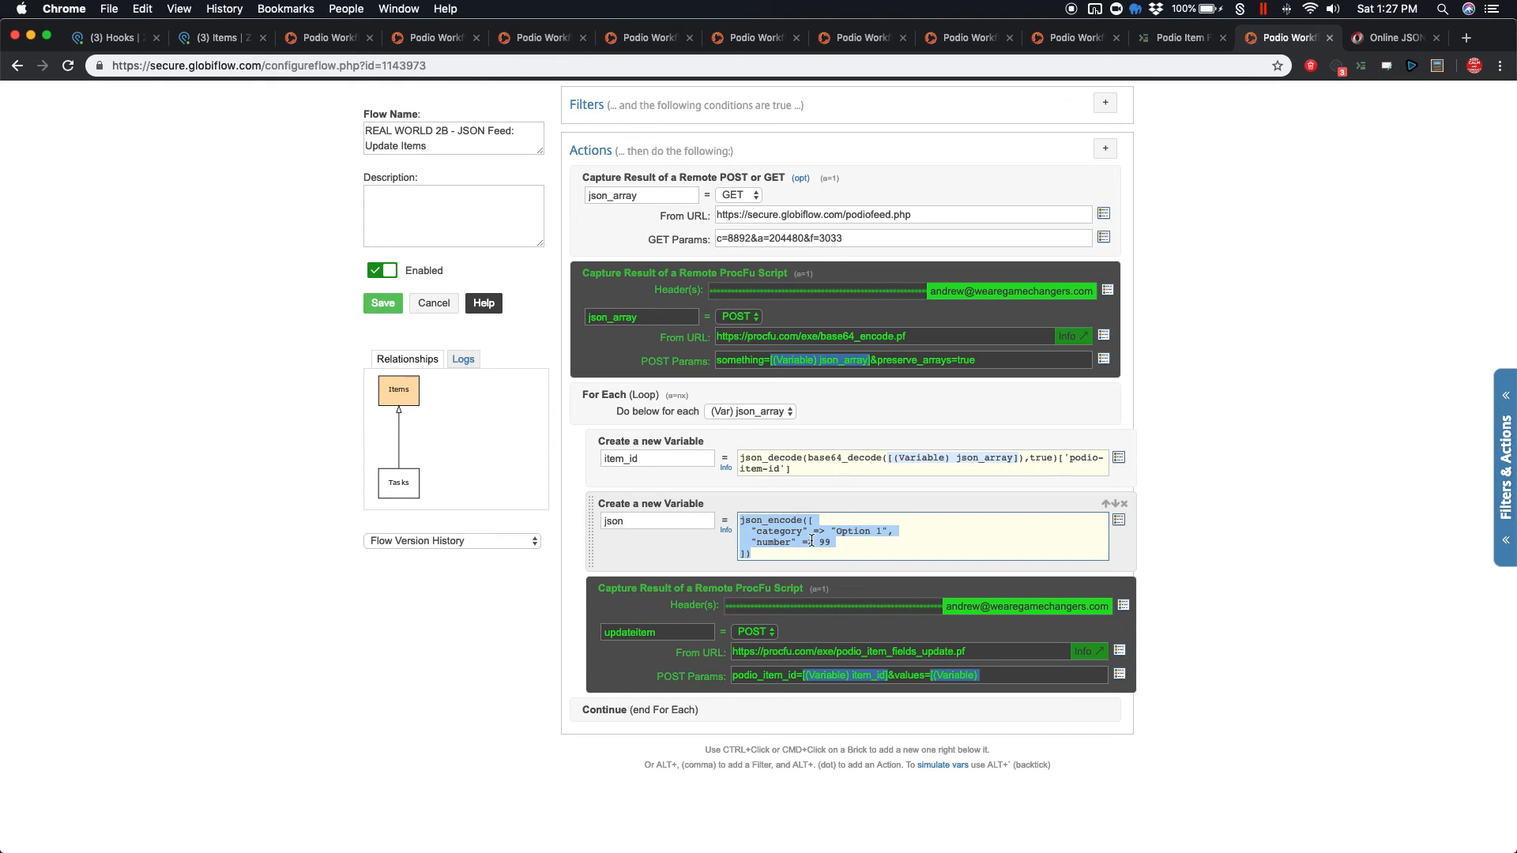
Check the current Category and Number values of the three items in Podio's Test View, and return to the REAL WORLD 2B flow
left_click(778, 530)
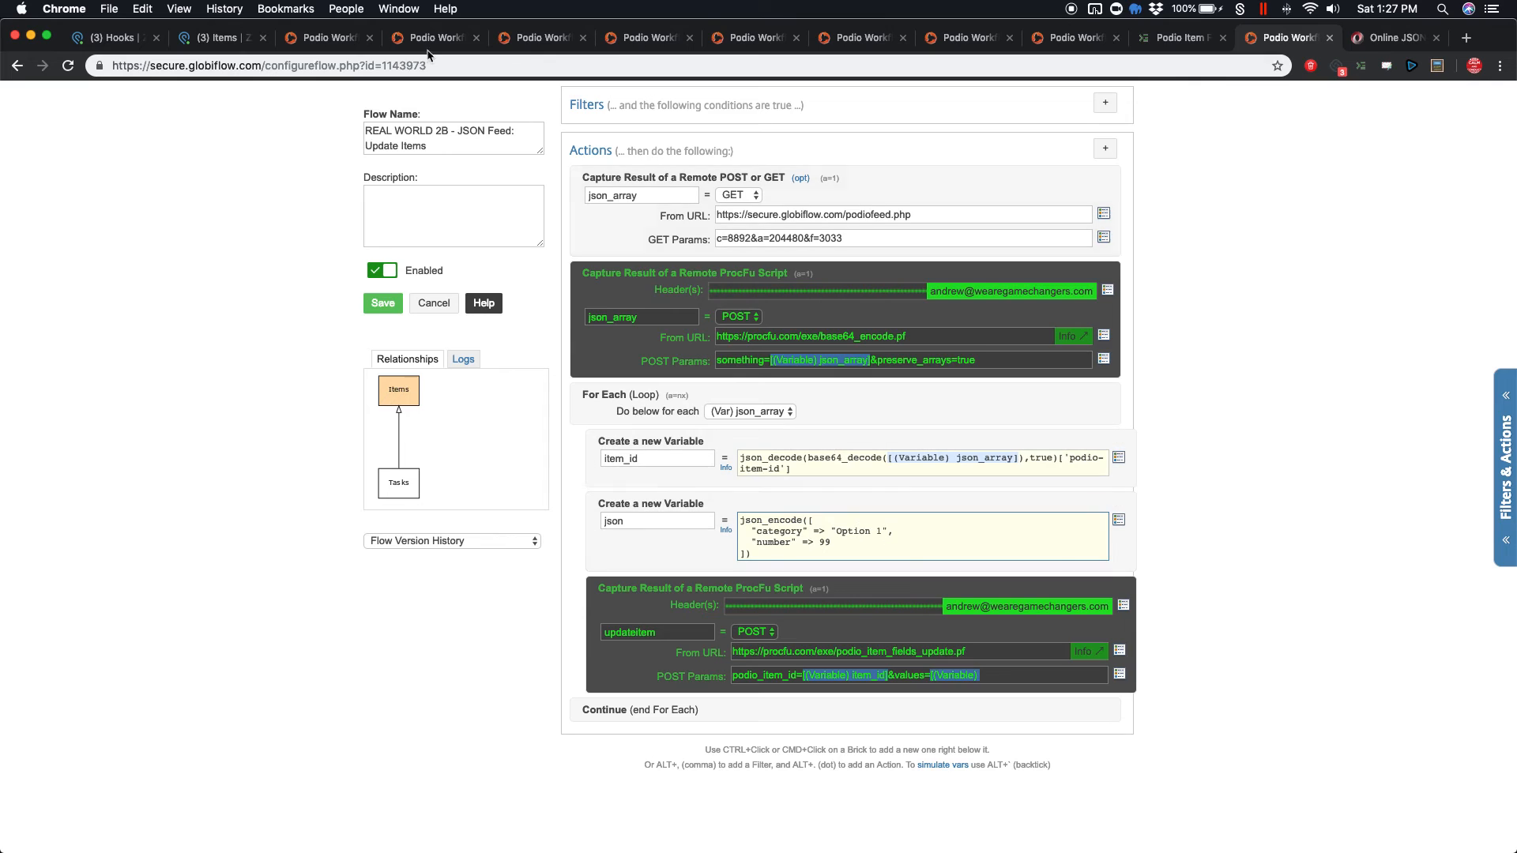
left_click(237, 38)
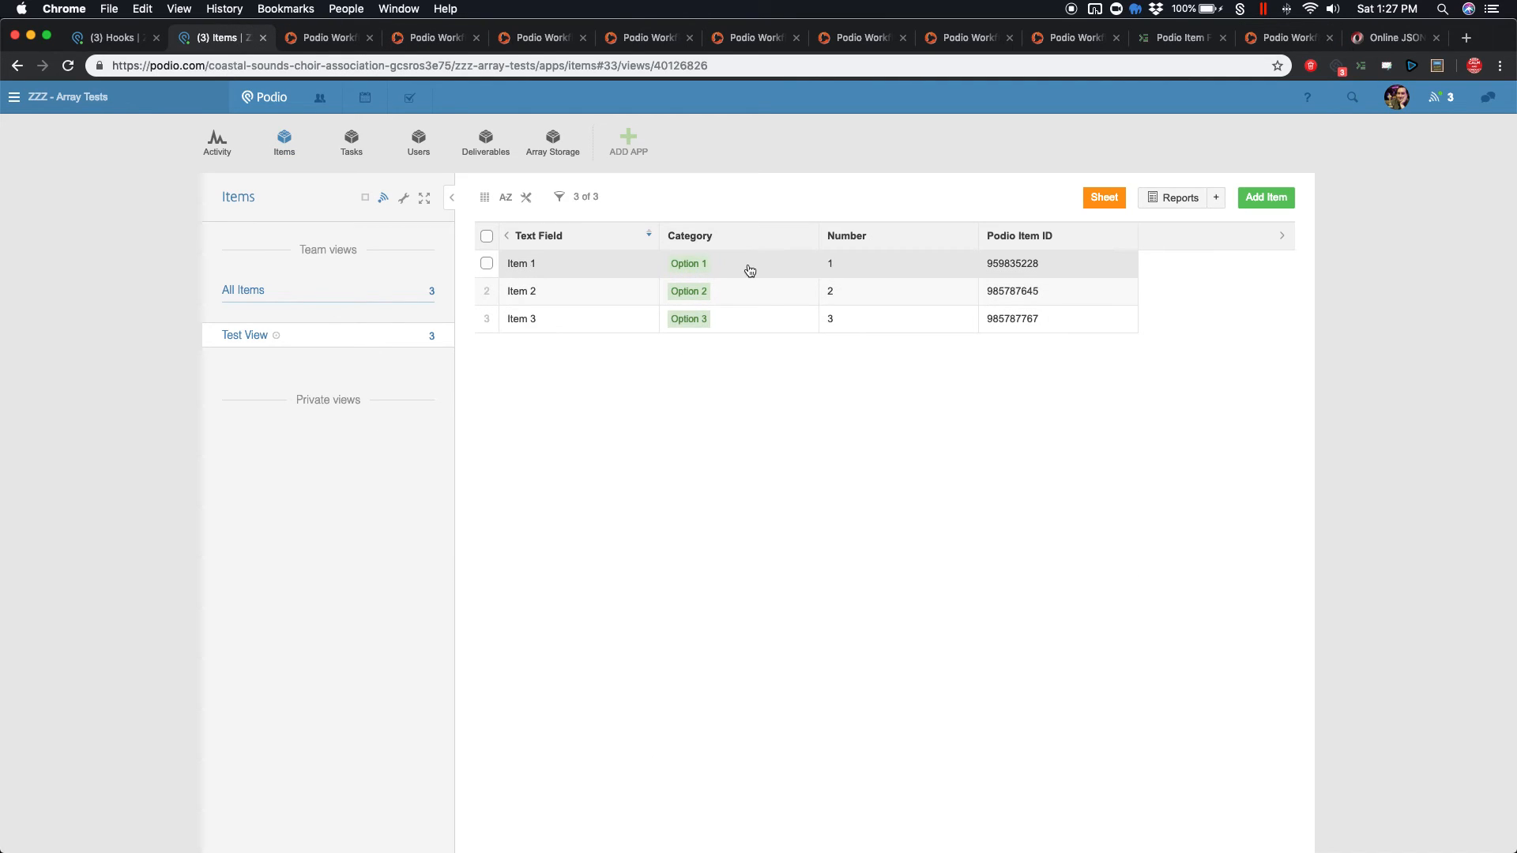
left_click(1262, 37)
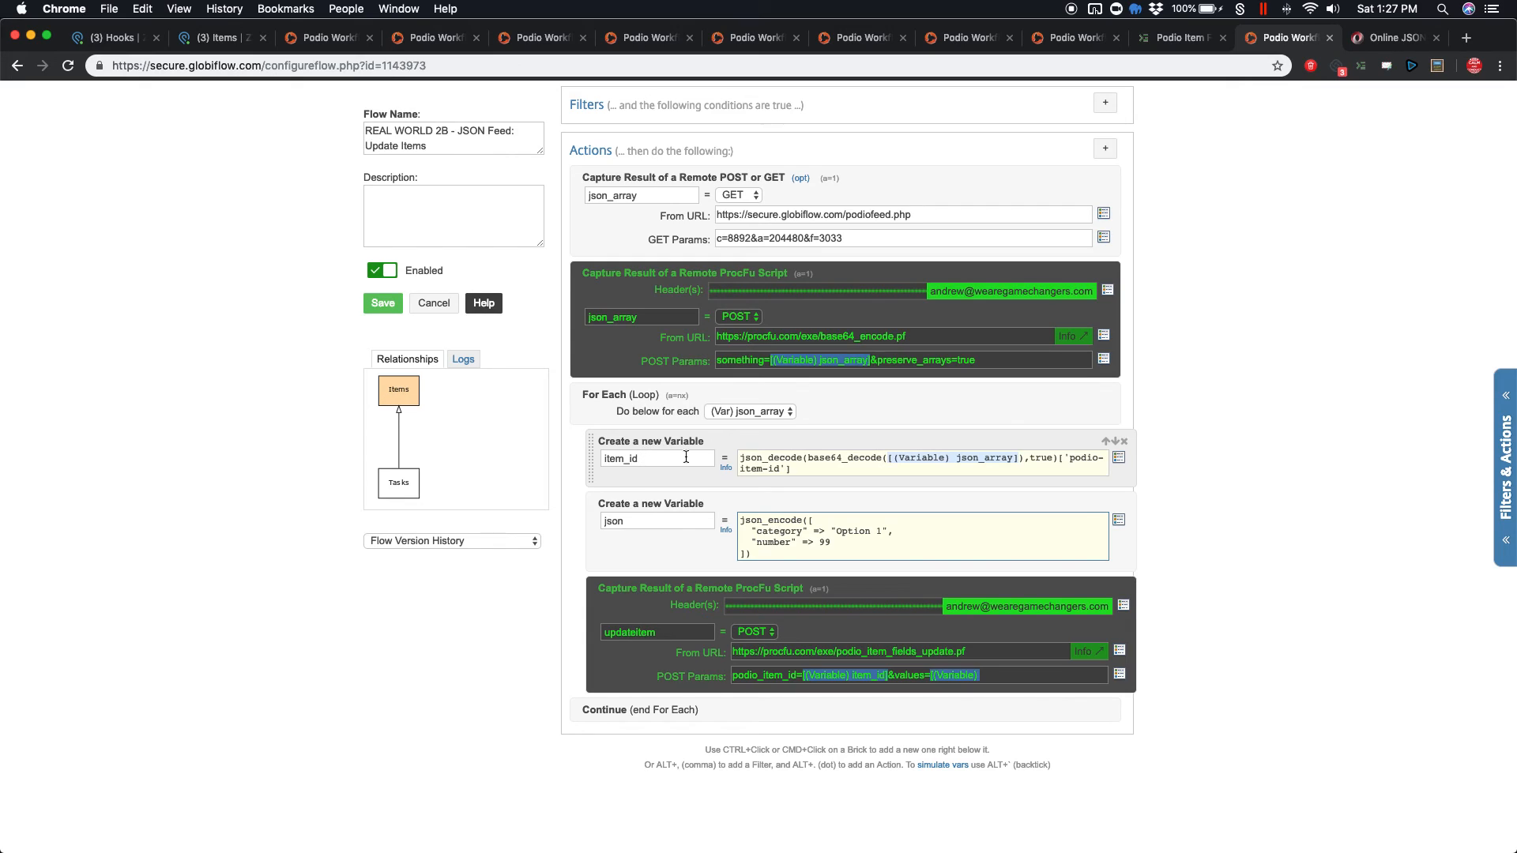
Highlight the json variable's expression and review the update script's POST parameters through to the end of the line
left_click_drag(755, 553, 721, 497)
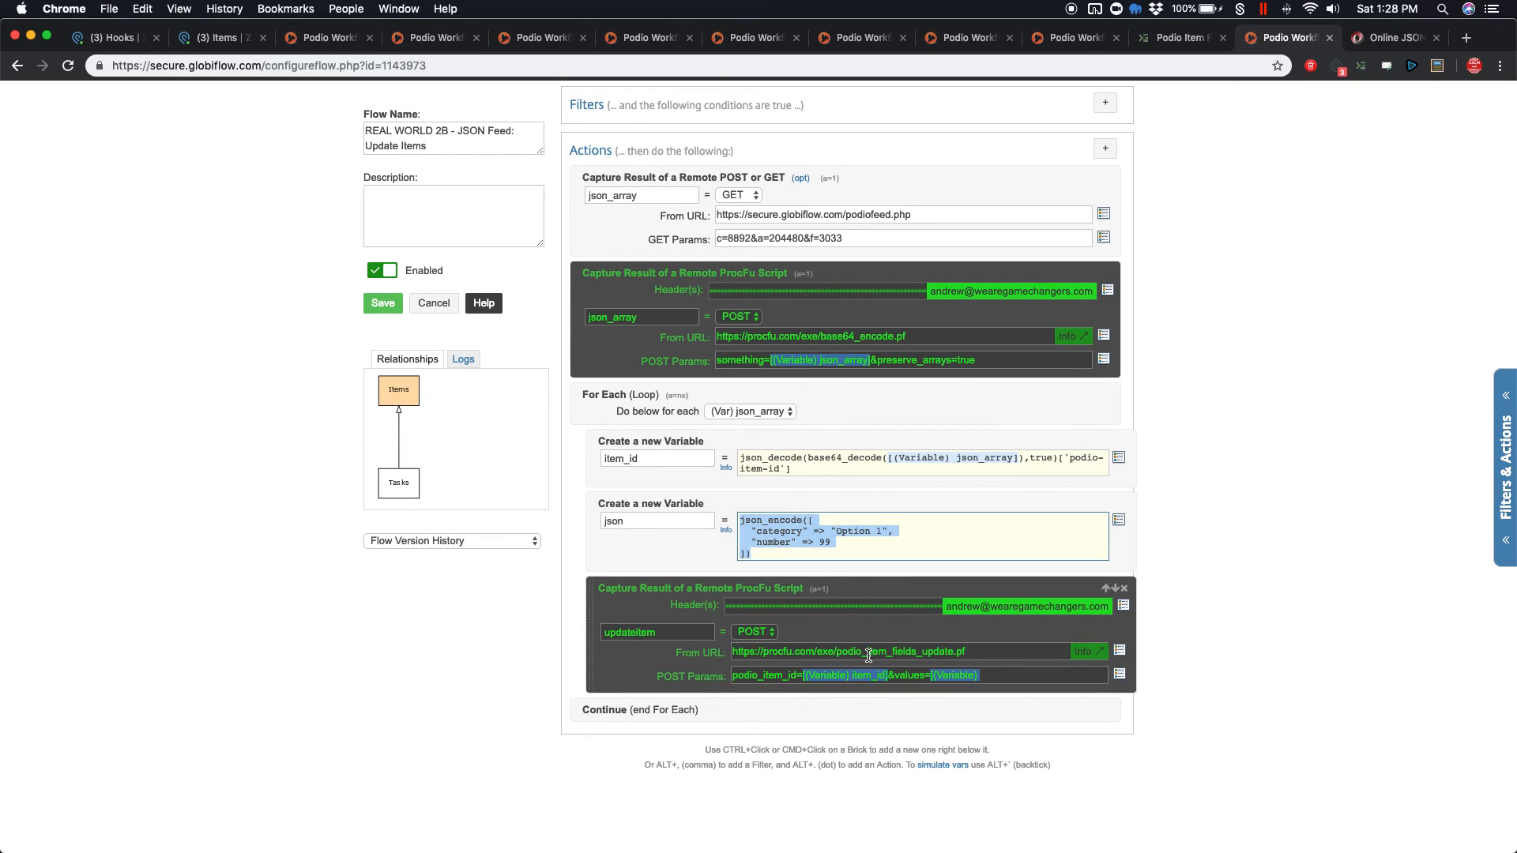
left_click(763, 677)
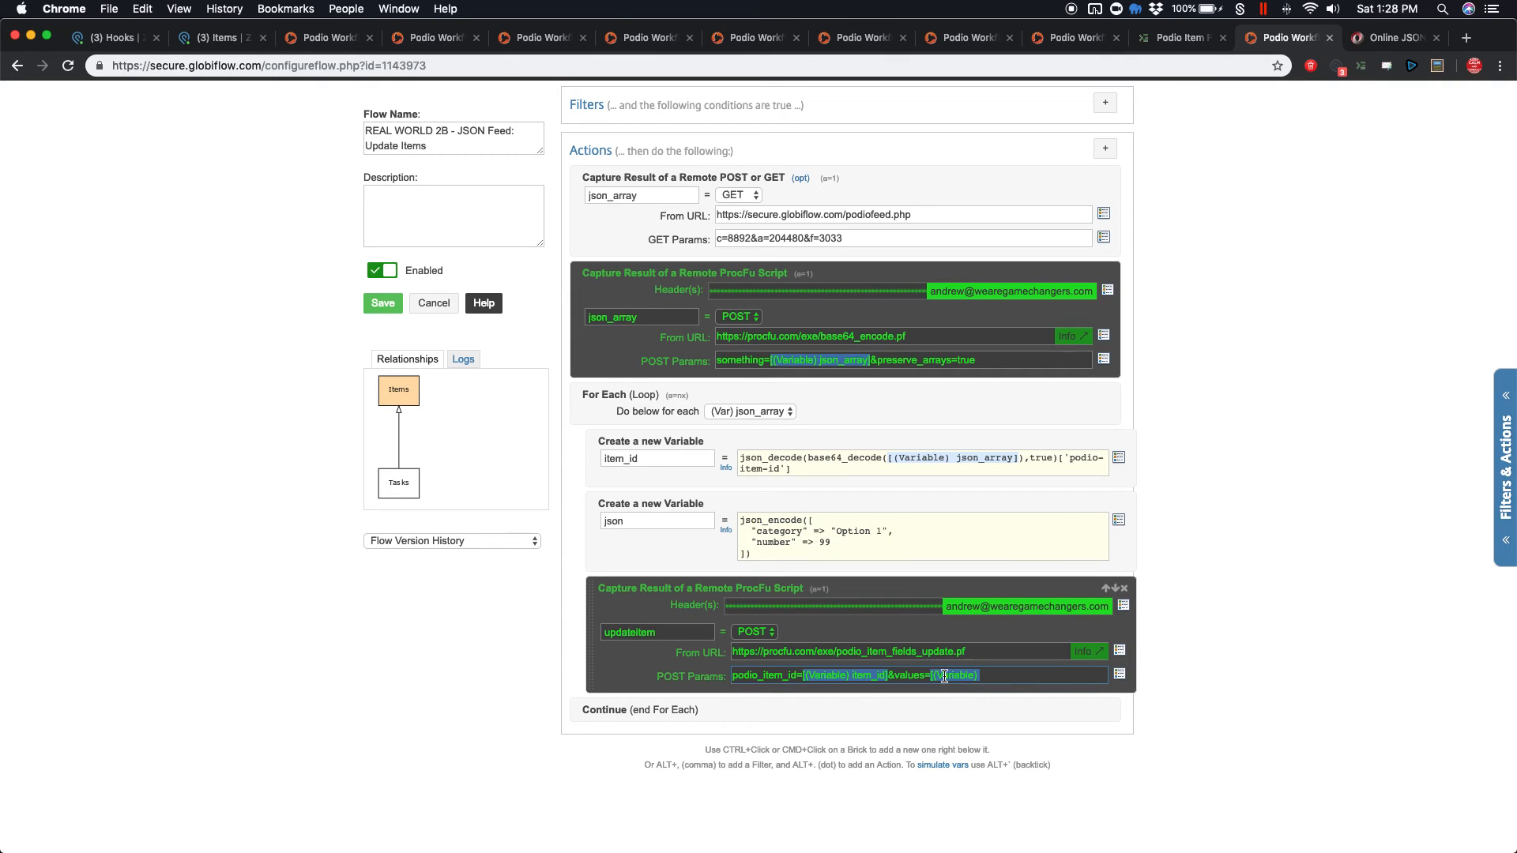
key("super+Right")
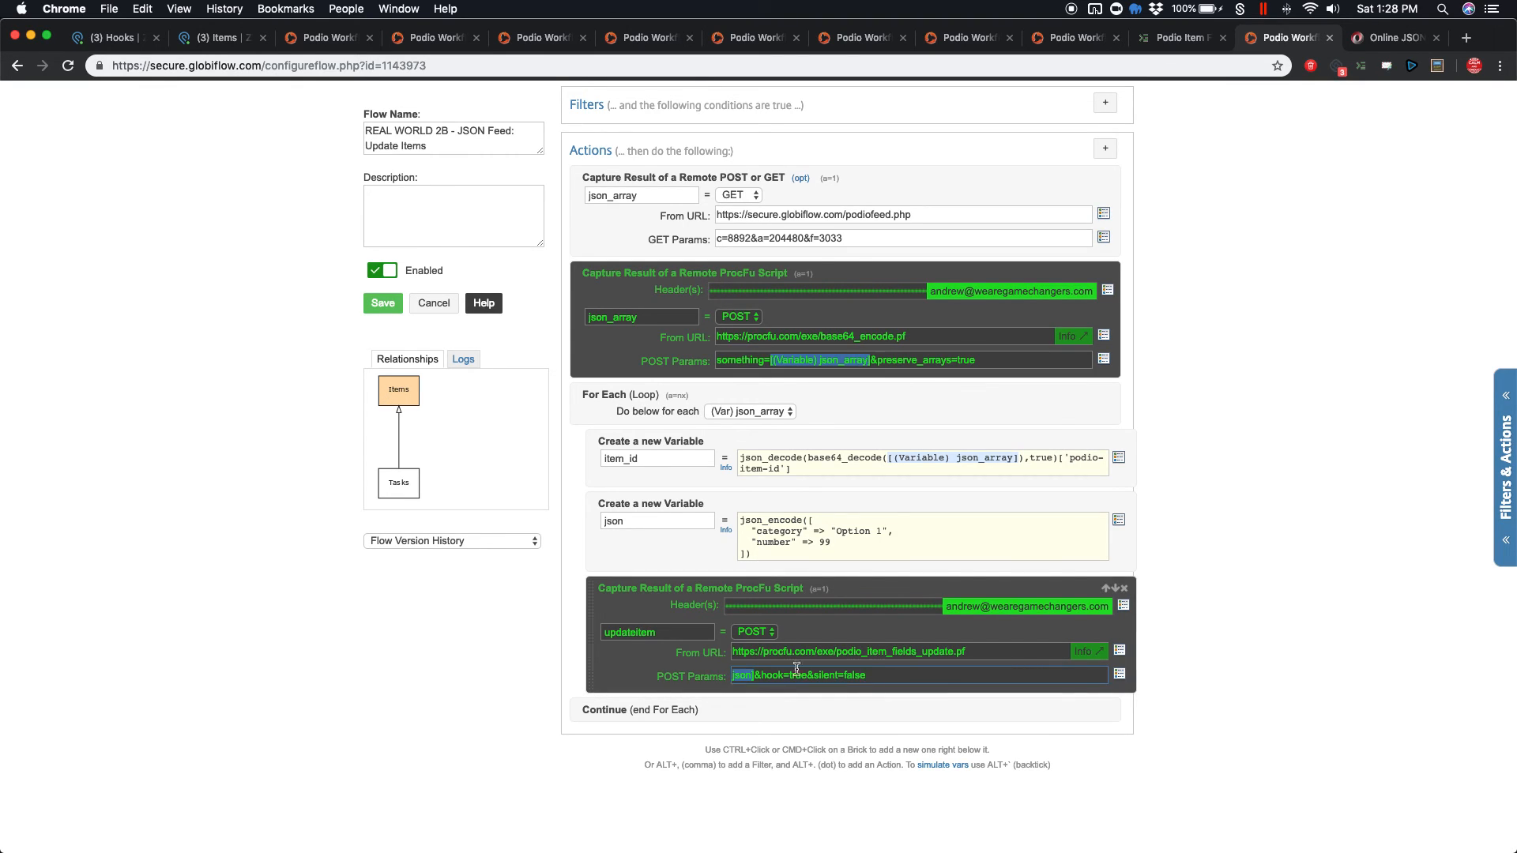
Simulate the REAL WORLD 2B flow's variables with Item 3 as main item, and check the item values in Podio's reloaded Test View
left_click(934, 766)
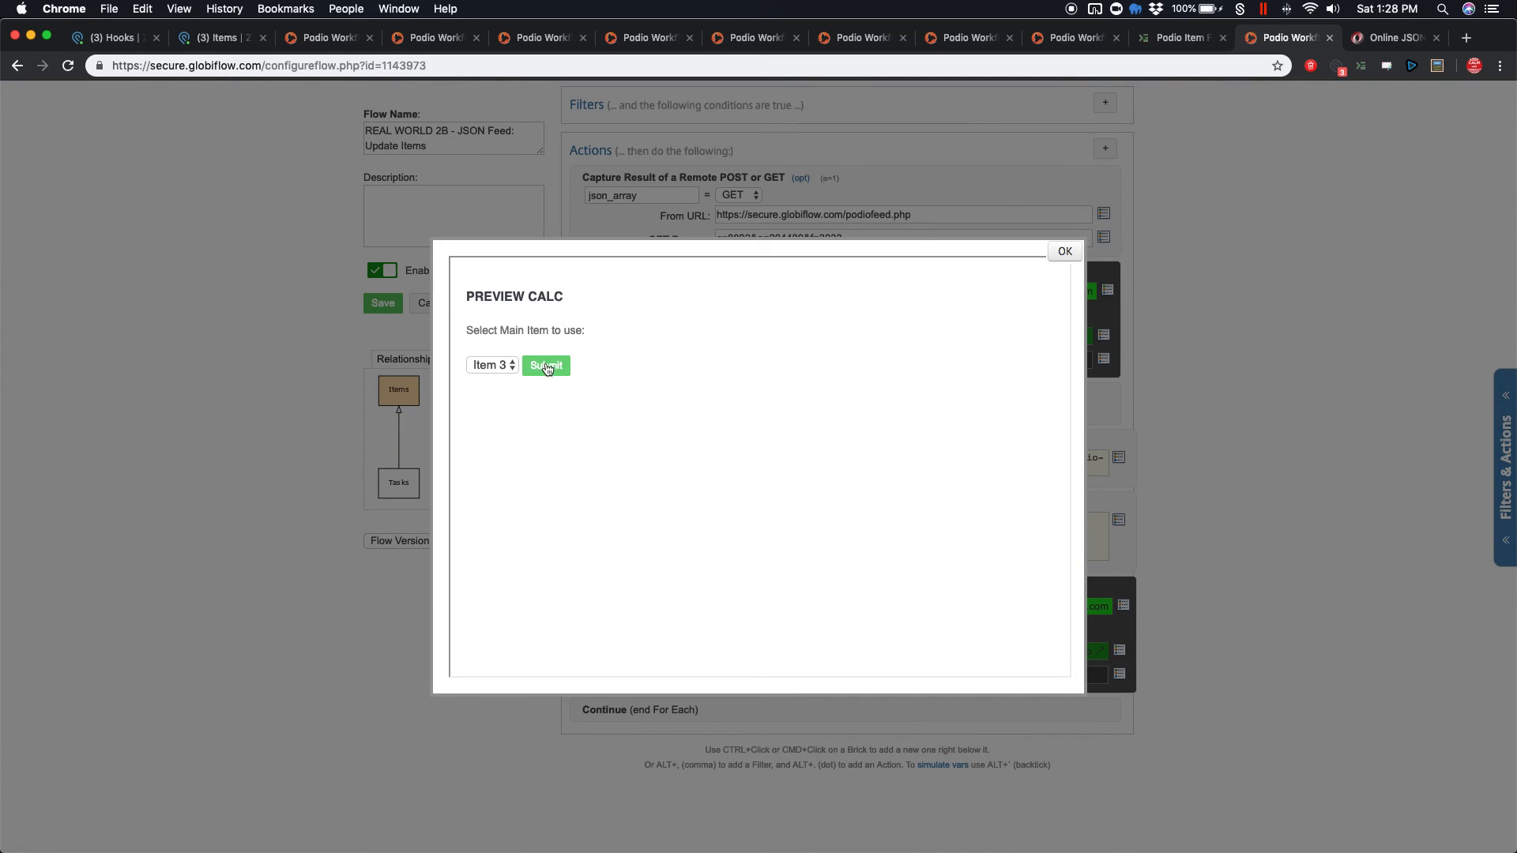
left_click(548, 366)
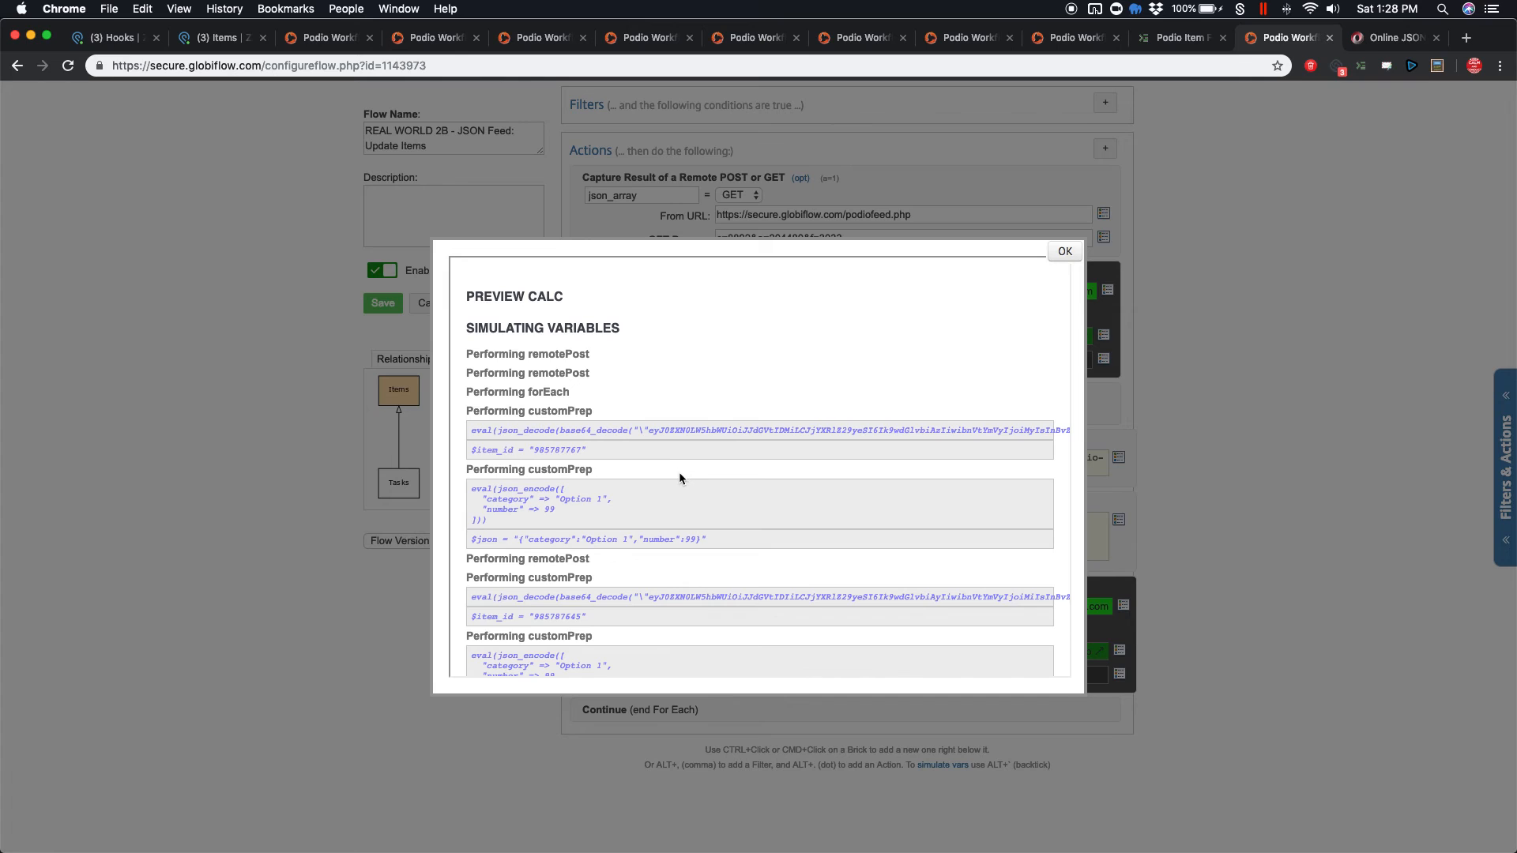
scroll(679, 474, "down", 5)
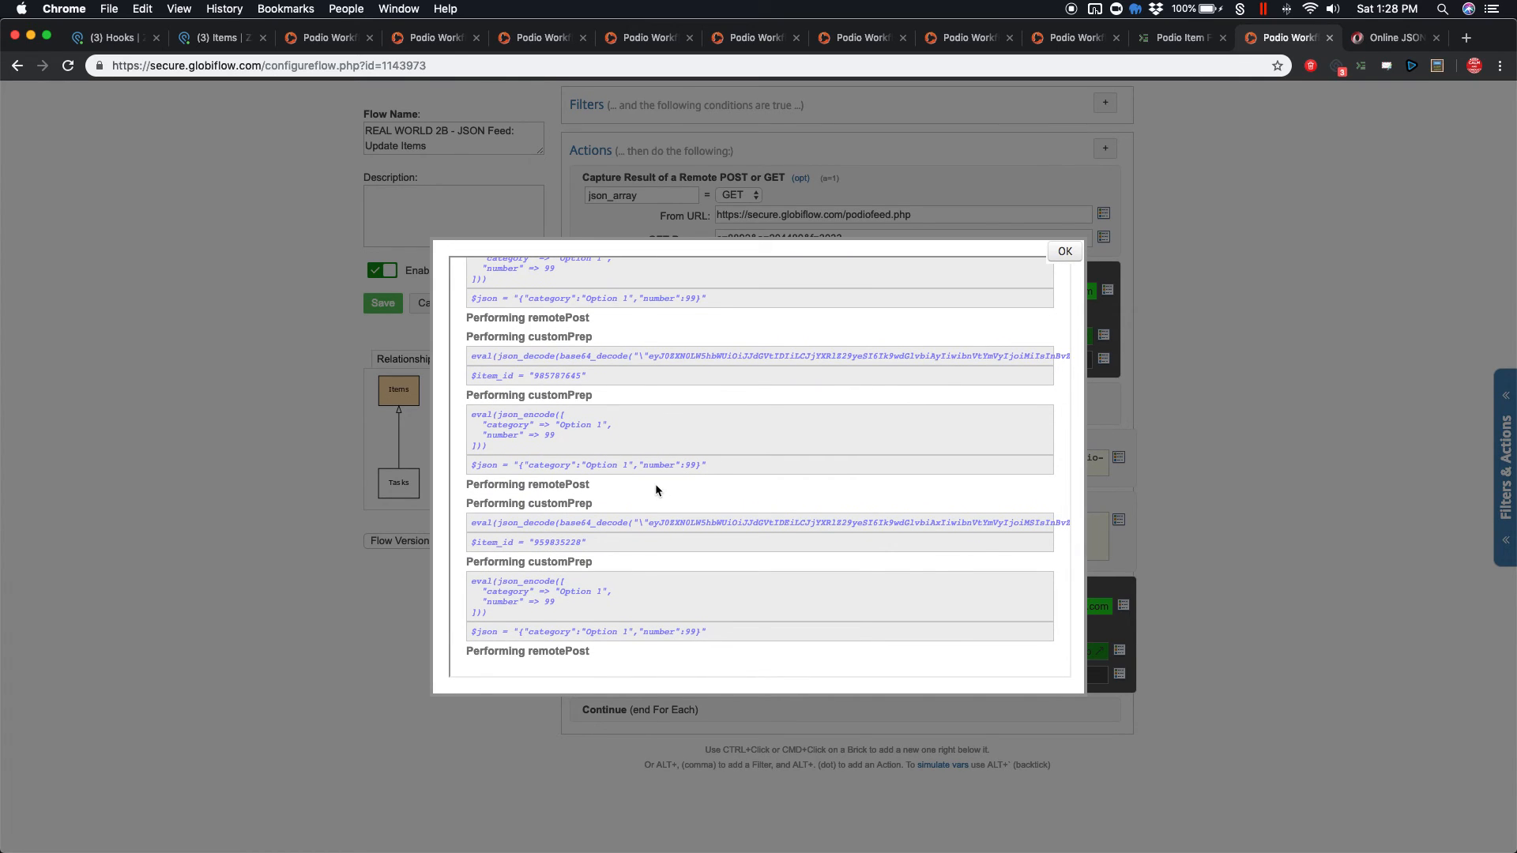
left_click(209, 38)
left_click(68, 66)
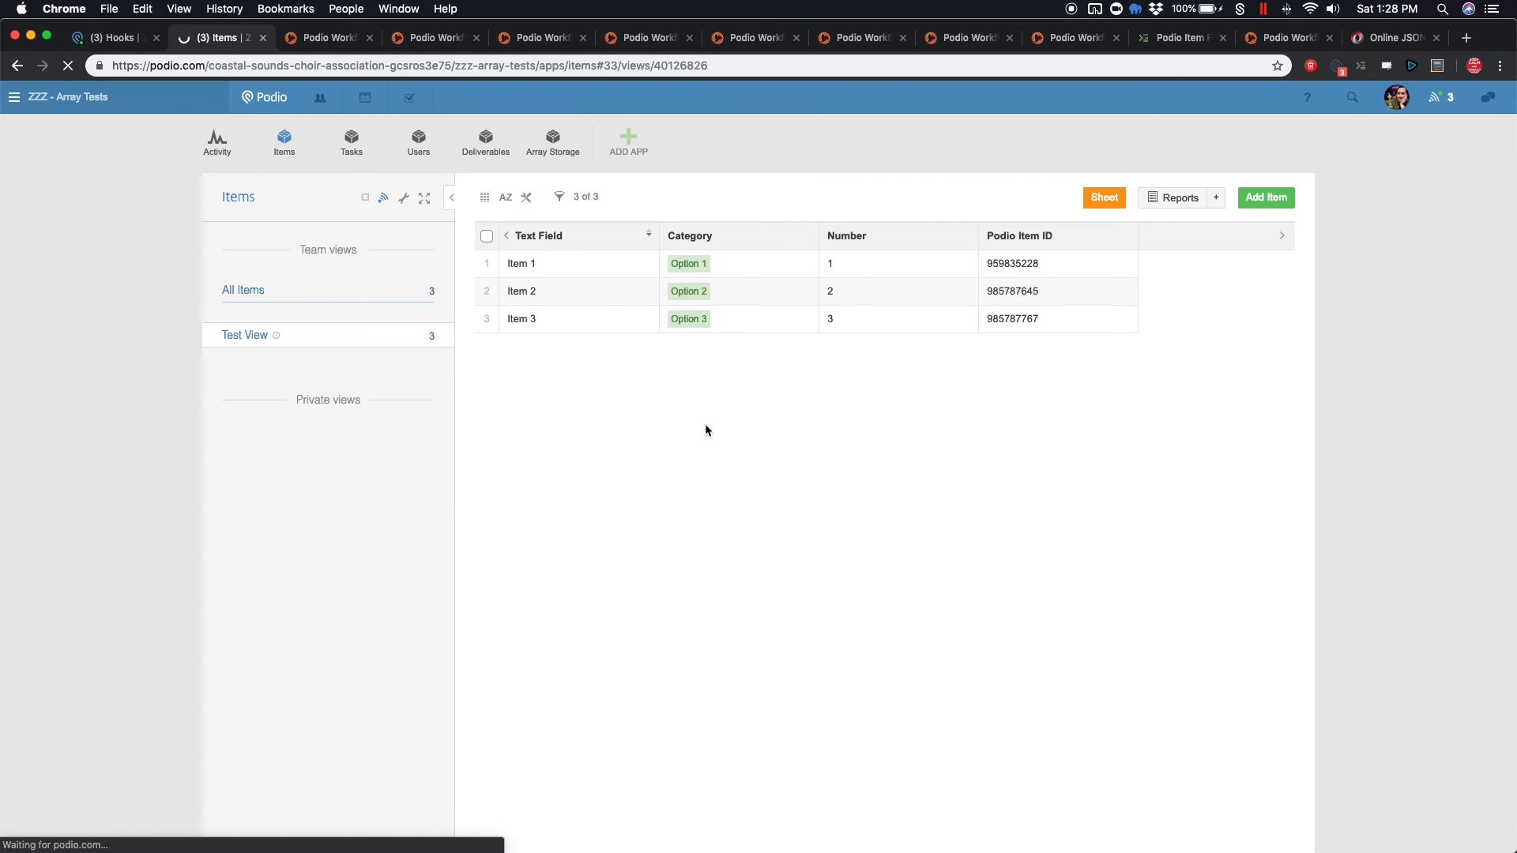
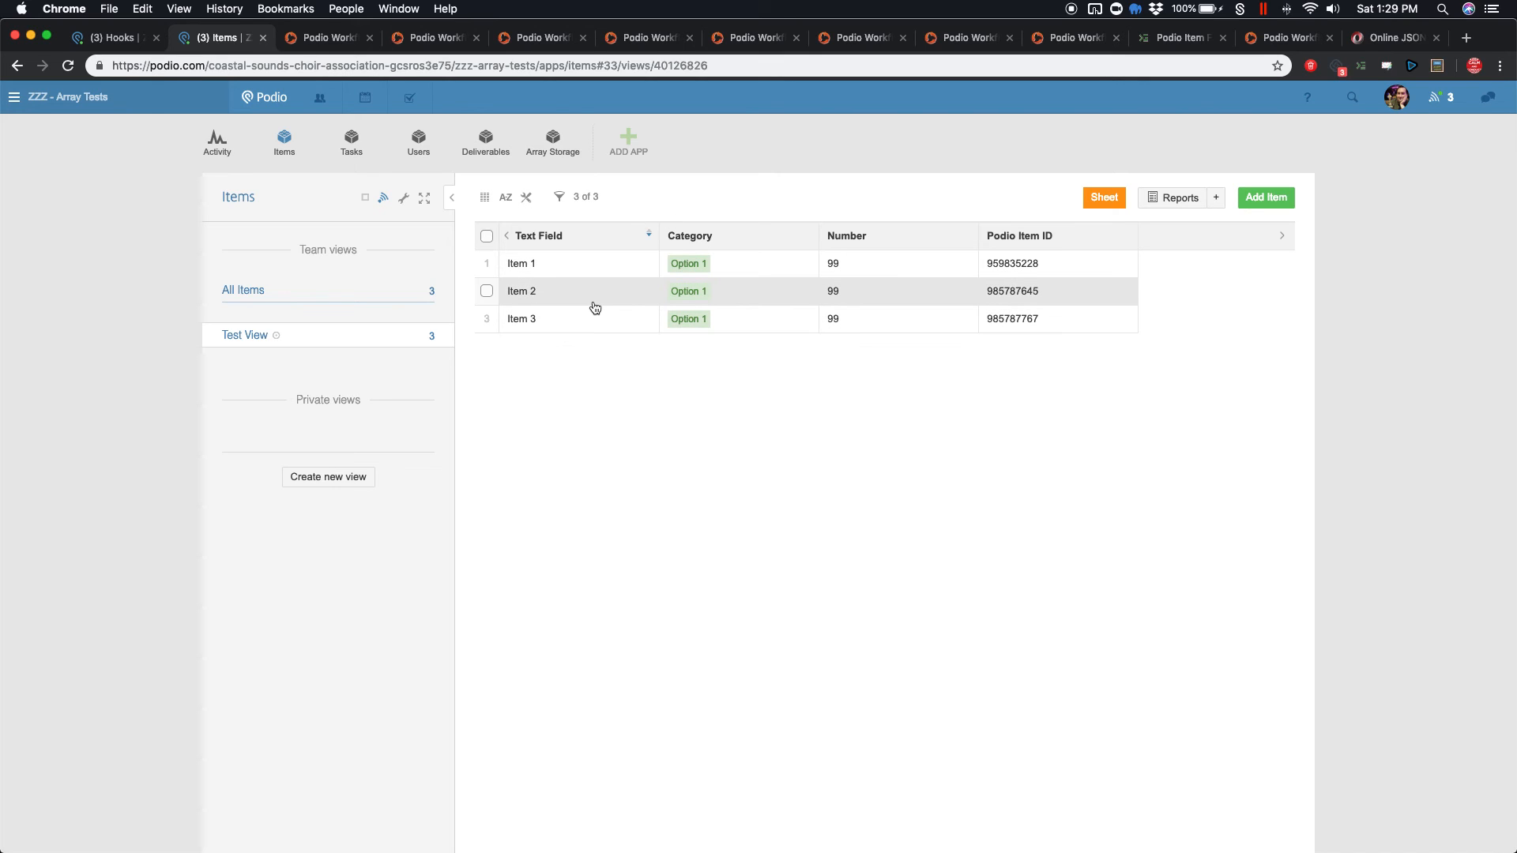
left_click(1286, 37)
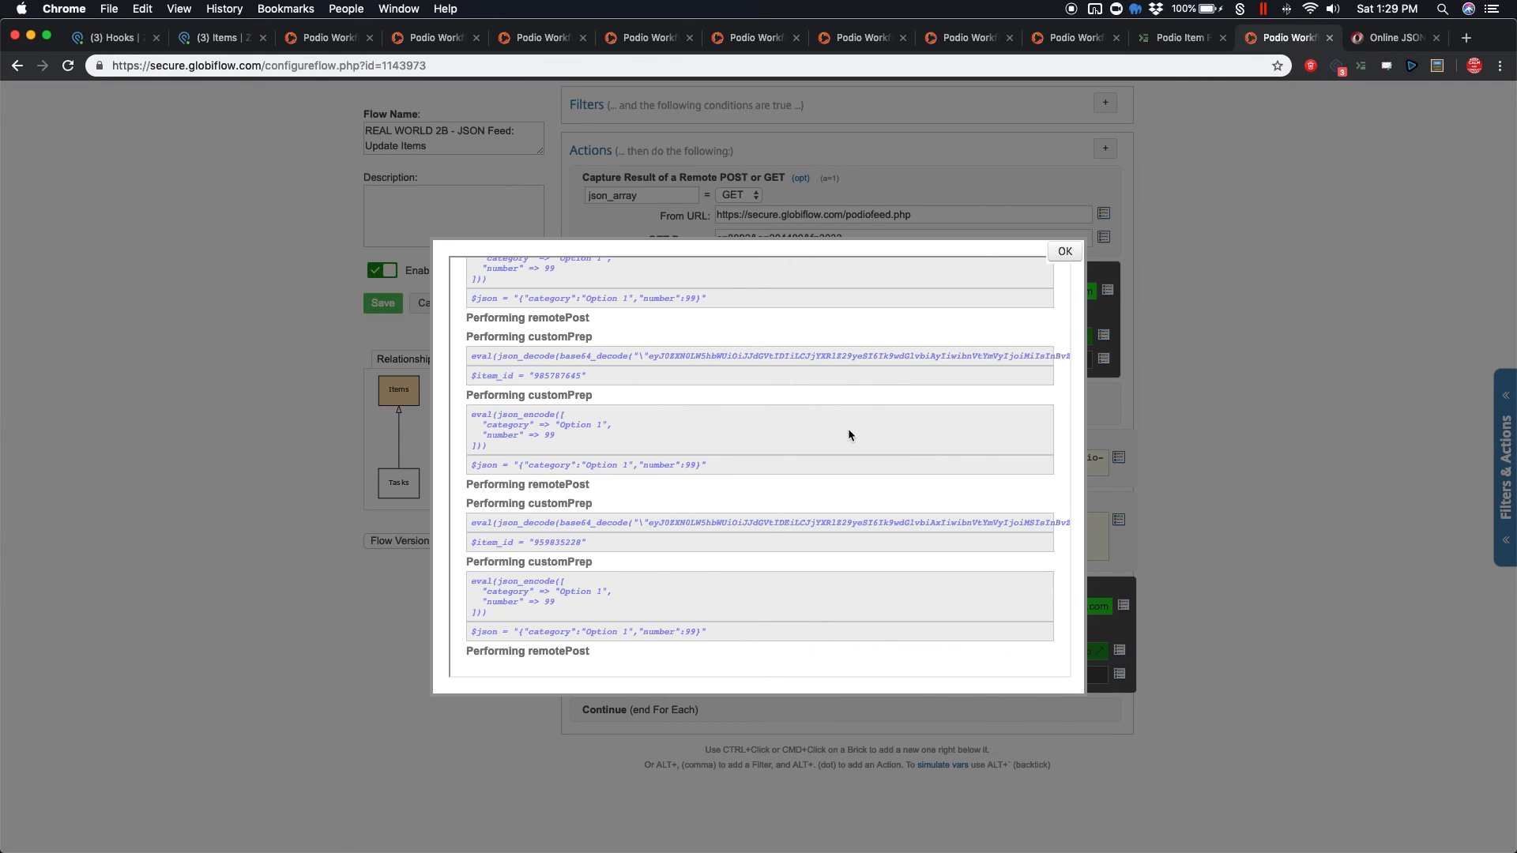
left_click(1069, 251)
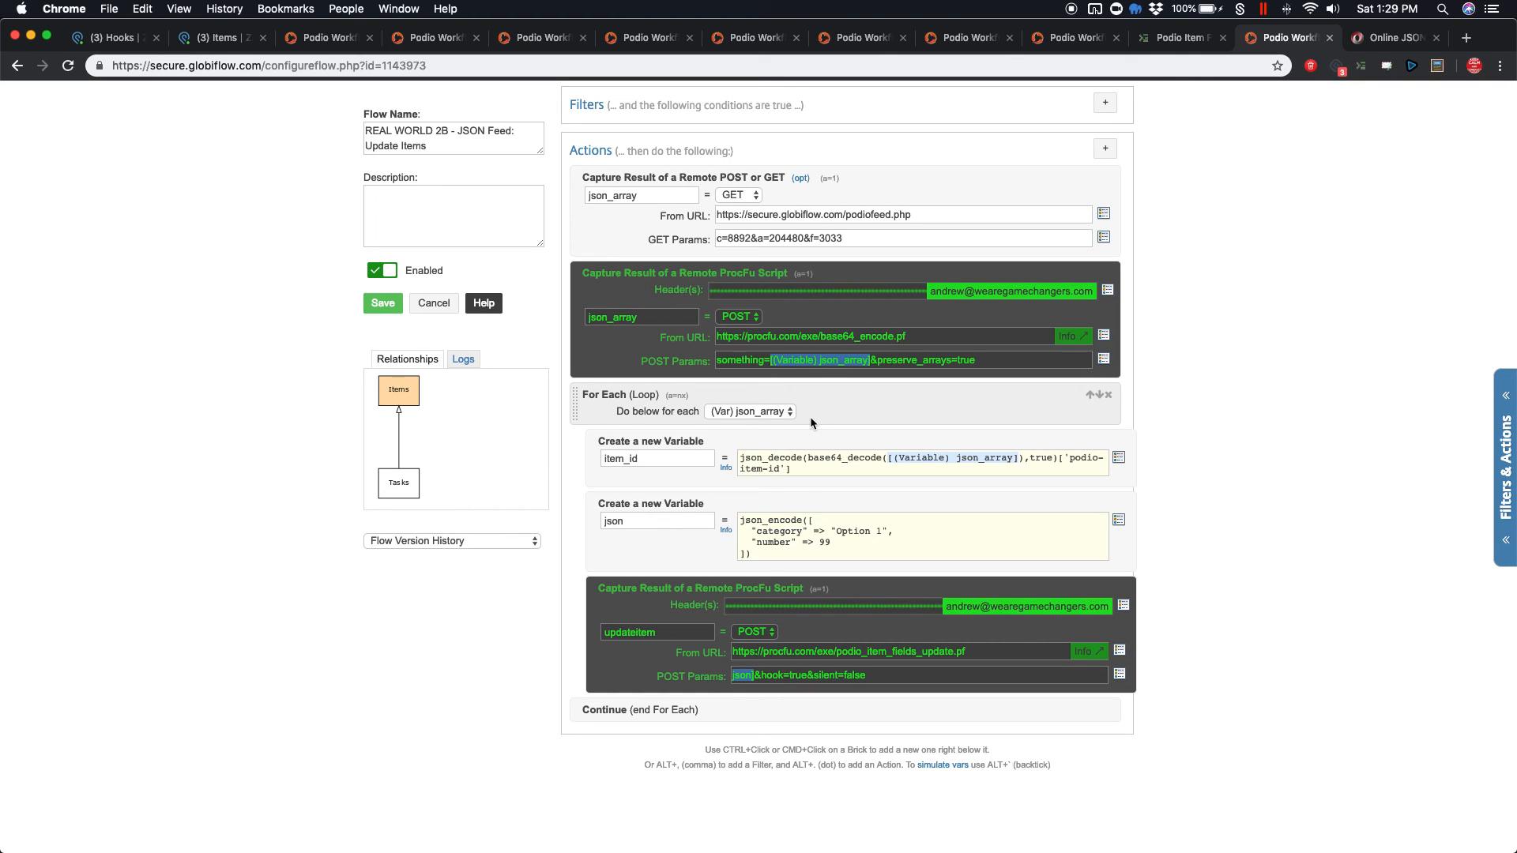
Search the web for "podio api" in a new tab and open the Get item operation in the Items area of the API reference
left_click(1465, 37)
type("podio api")
key("Return")
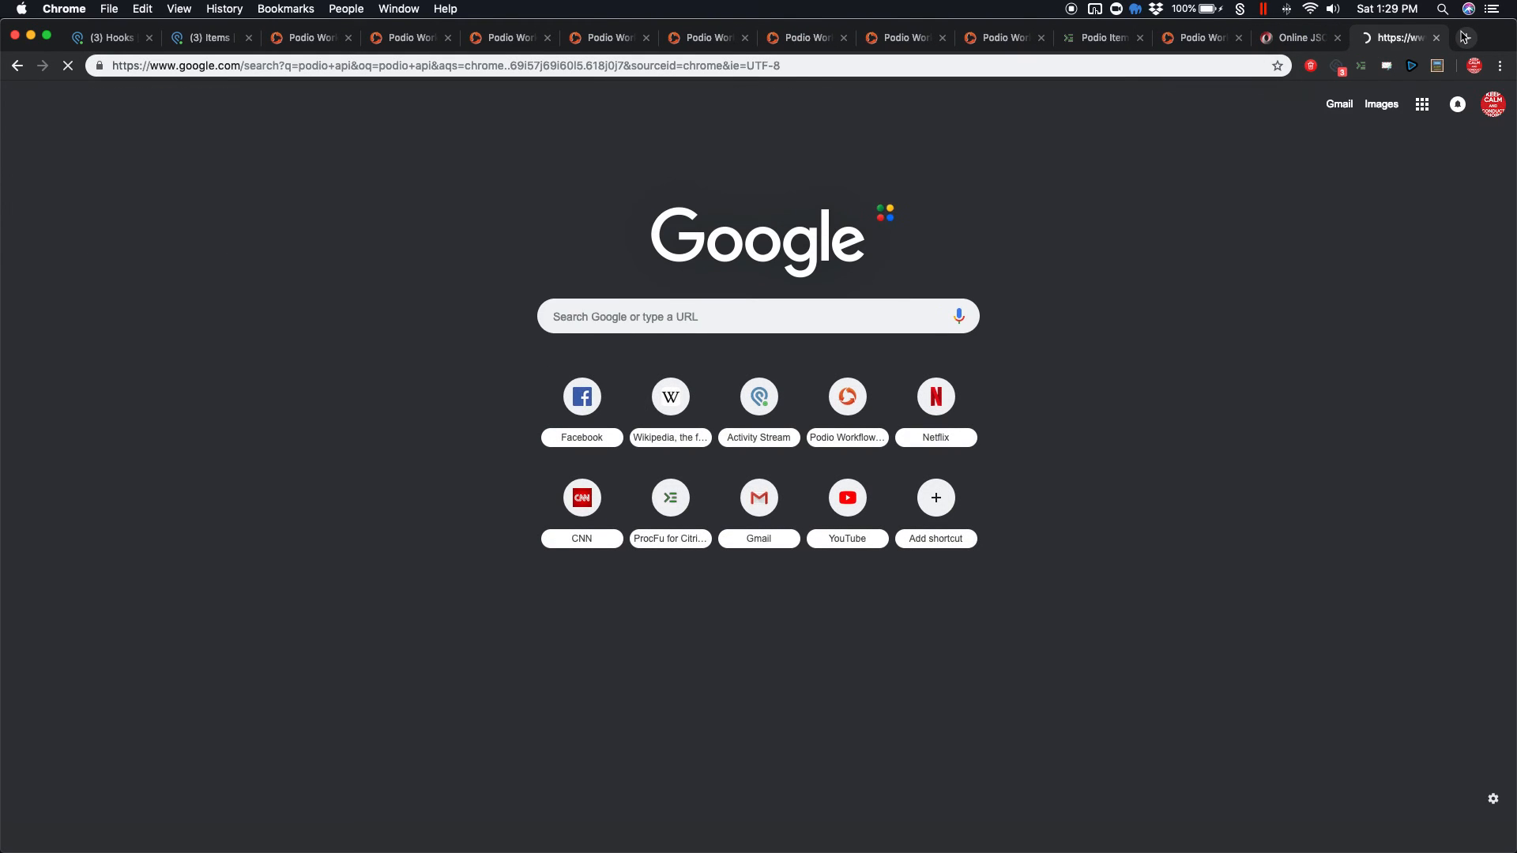
left_click(226, 237)
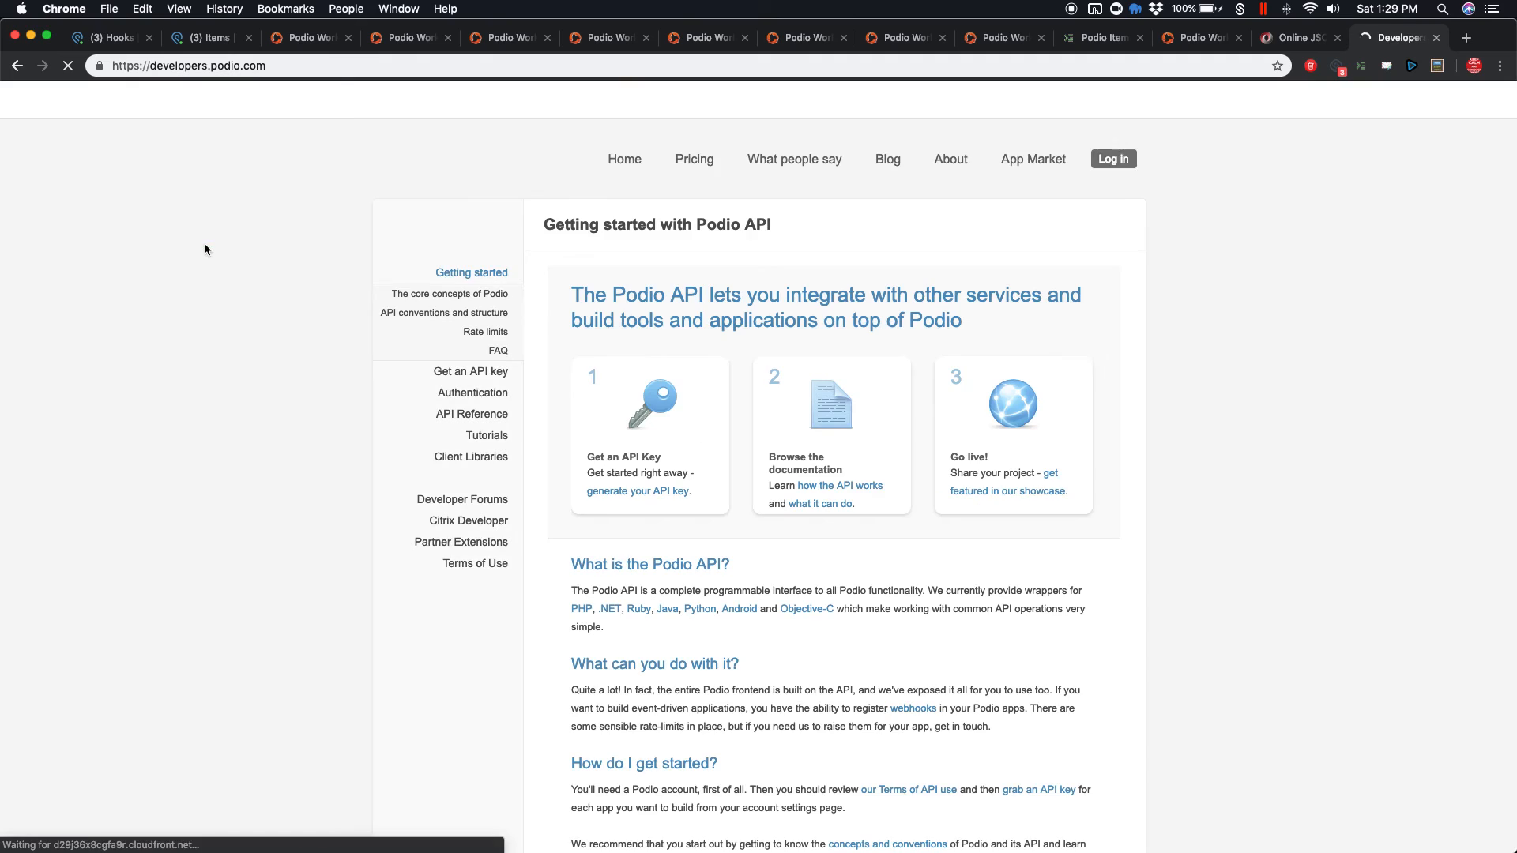
left_click(470, 421)
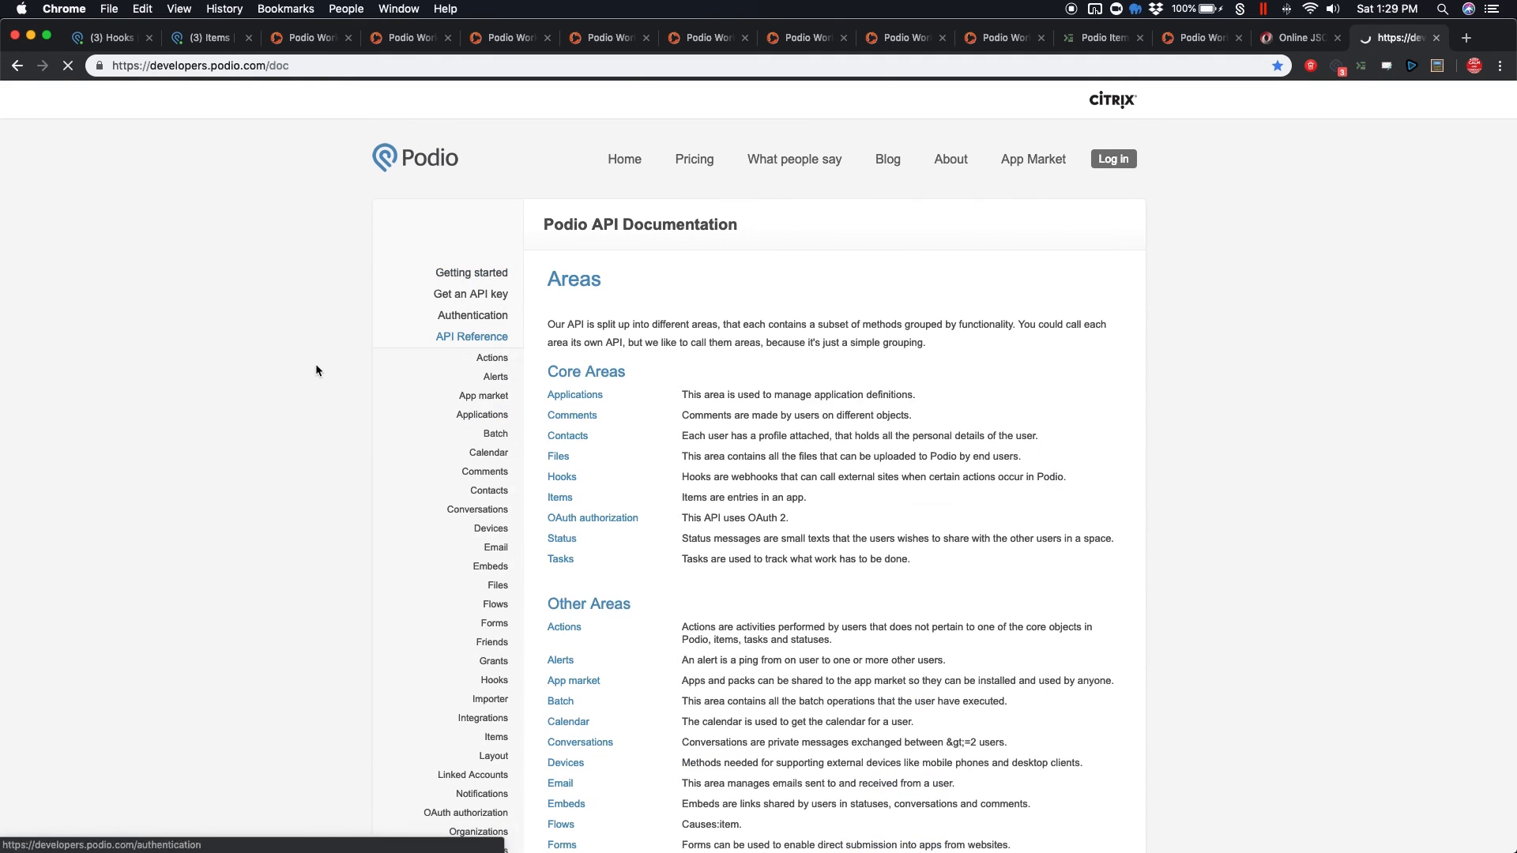
scroll(694, 433, "down", 2)
scroll(694, 433, "down", 2)
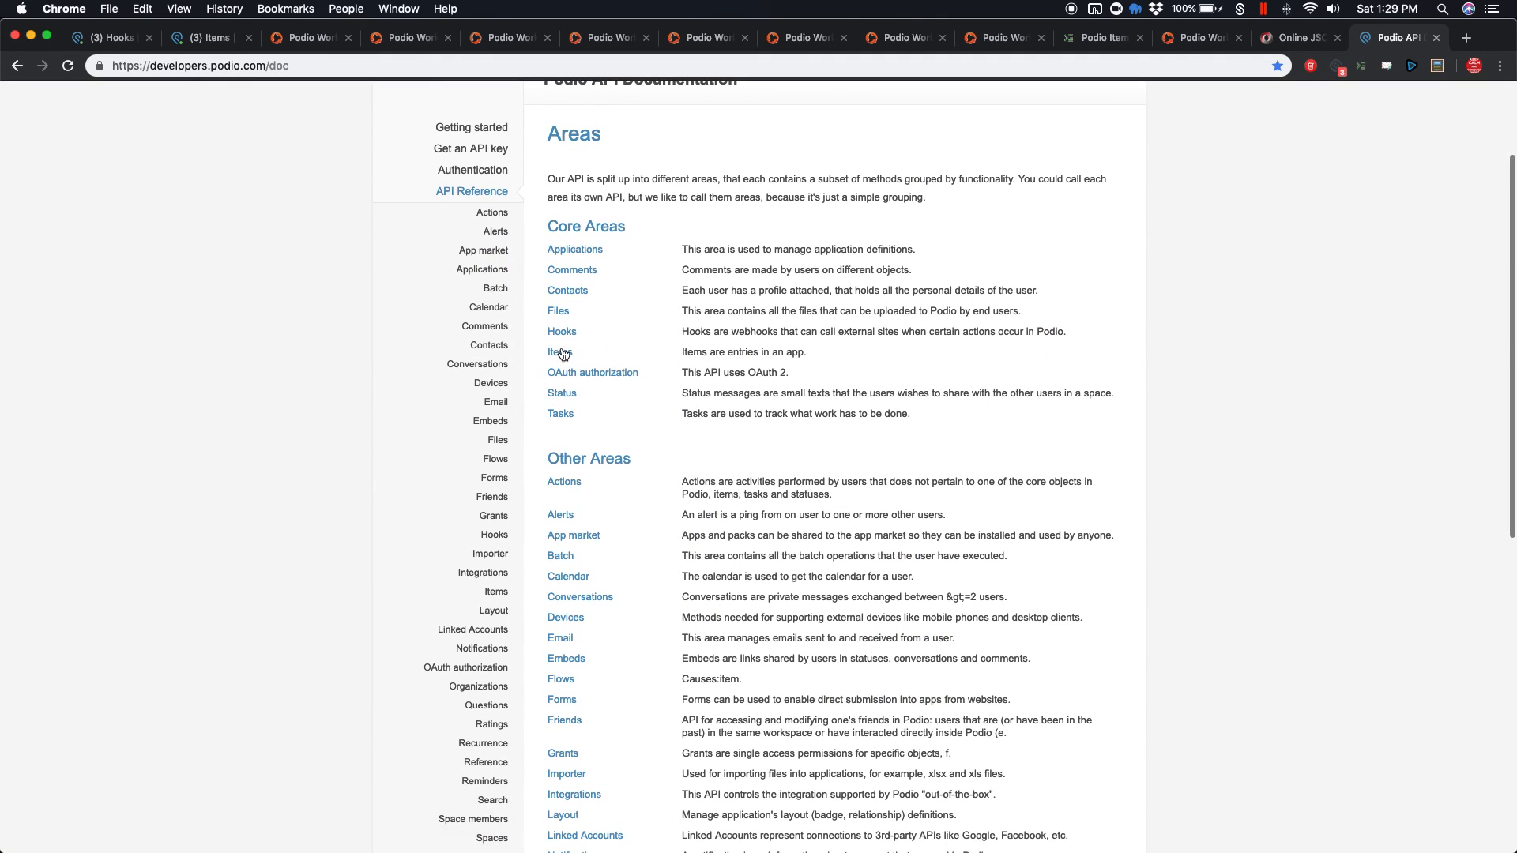
left_click(570, 355)
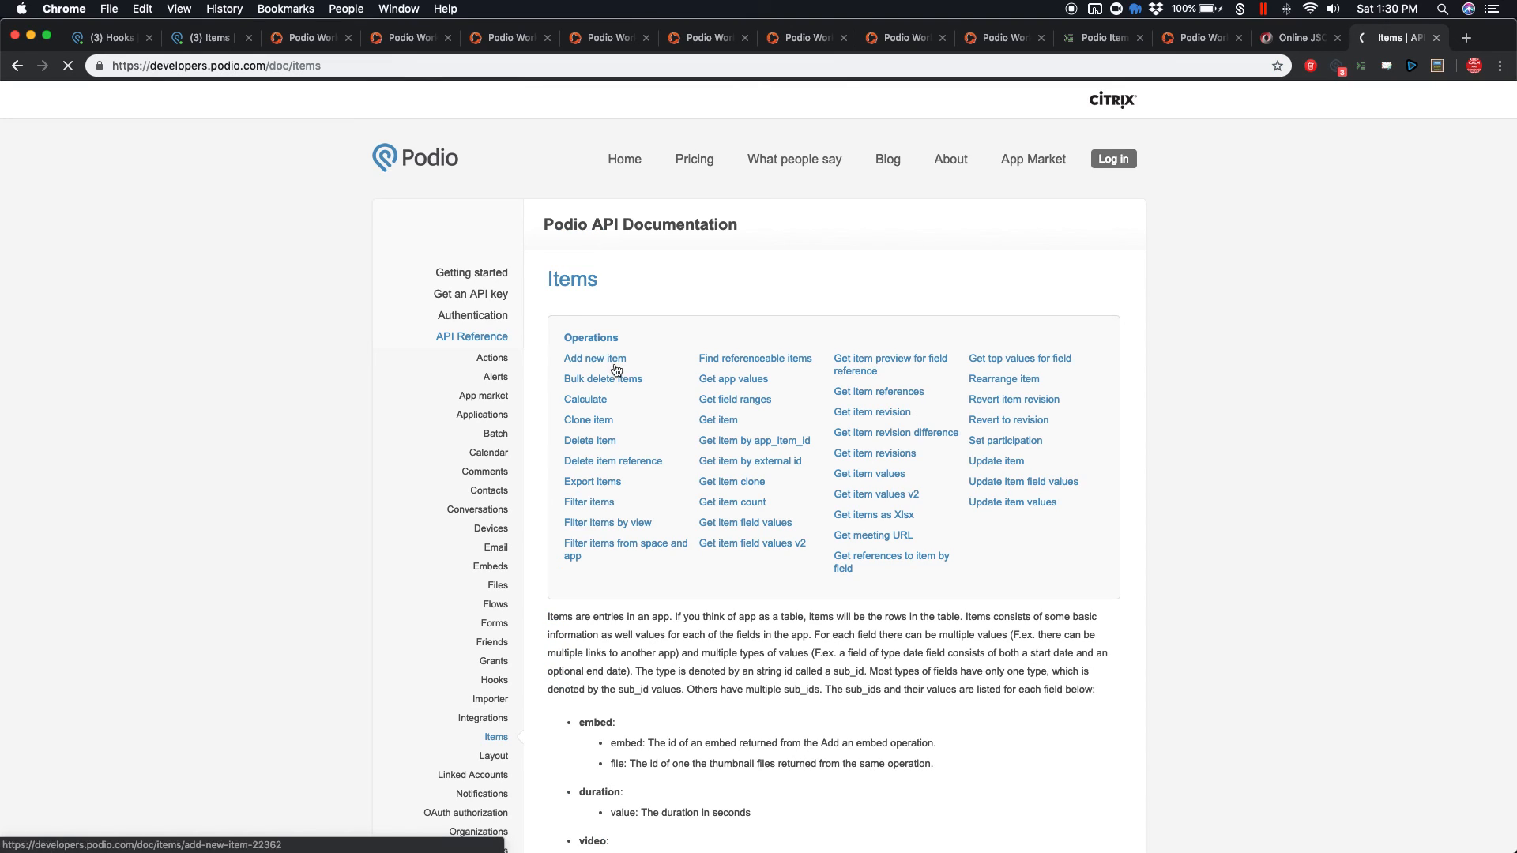
left_click(728, 427)
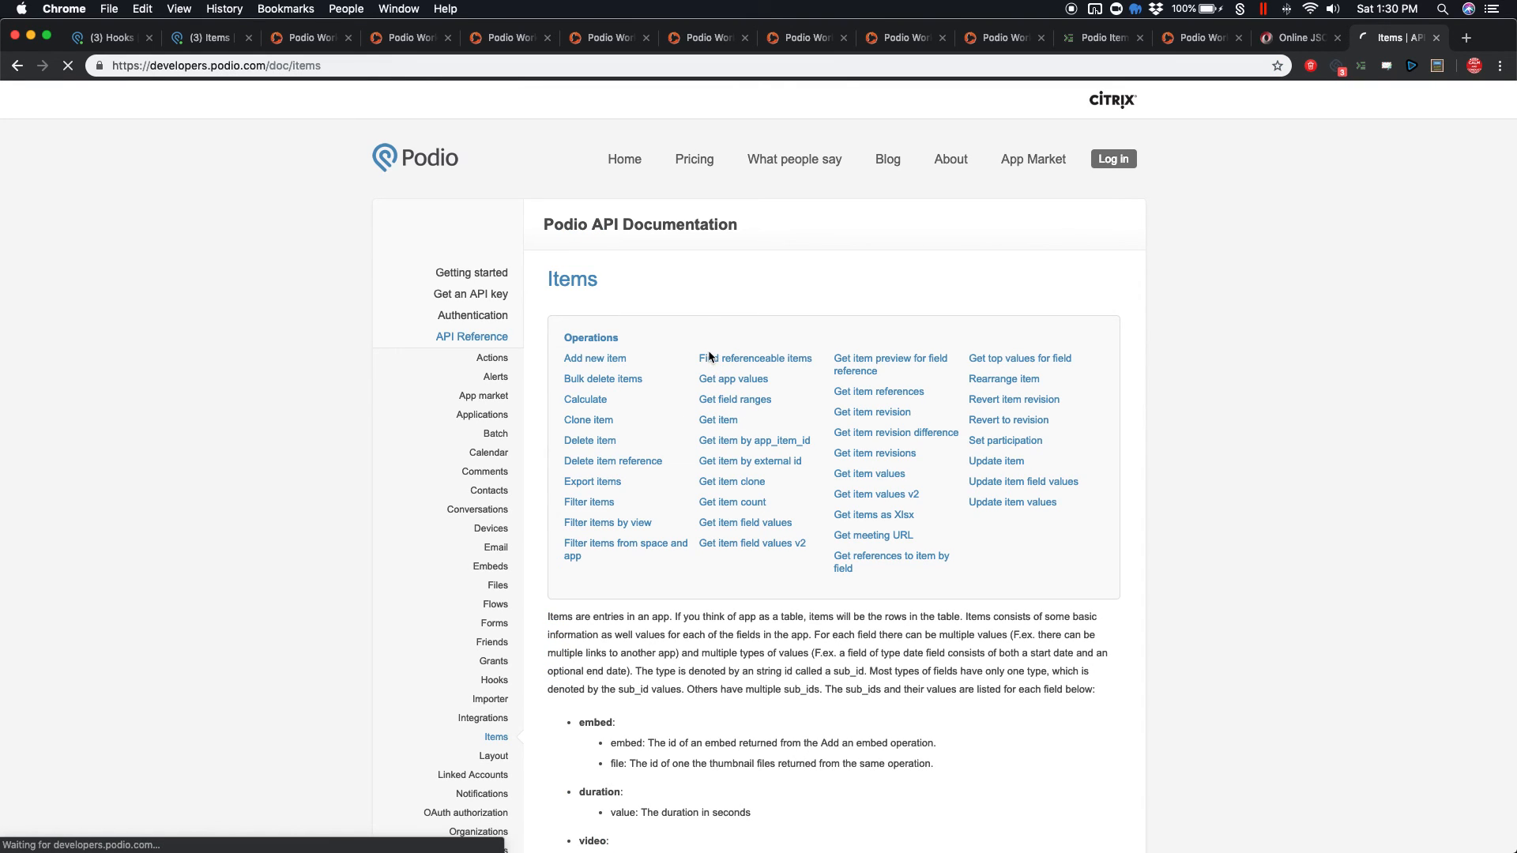
Examine the Get item response structure, highlighting its app, initial_revision and fields blocks
scroll(706, 360, "down", 3)
scroll(705, 360, "down", 5)
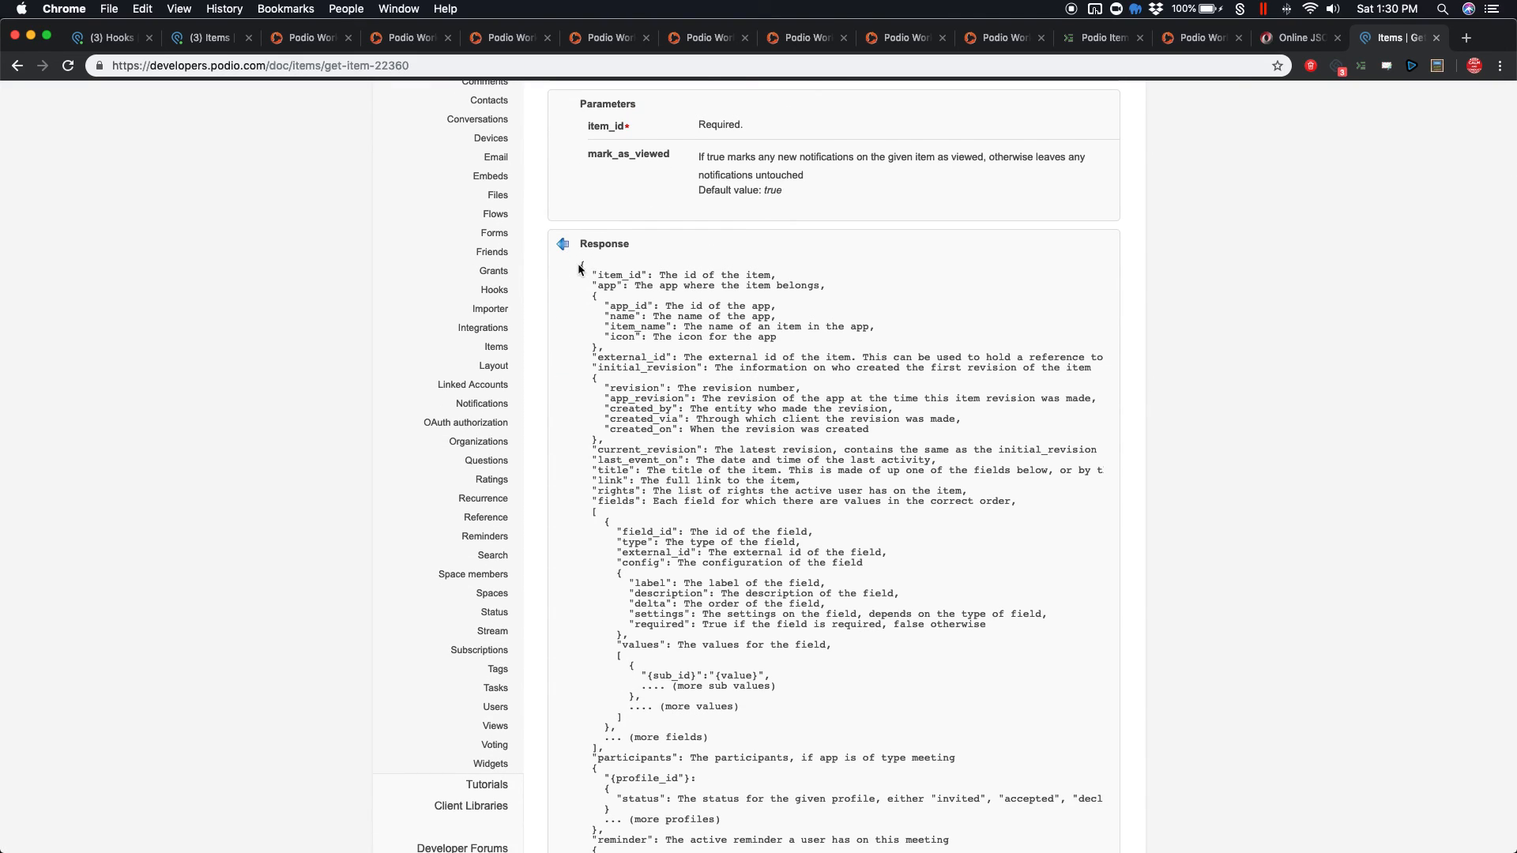
left_click(589, 272)
left_click_drag(588, 273, 806, 348)
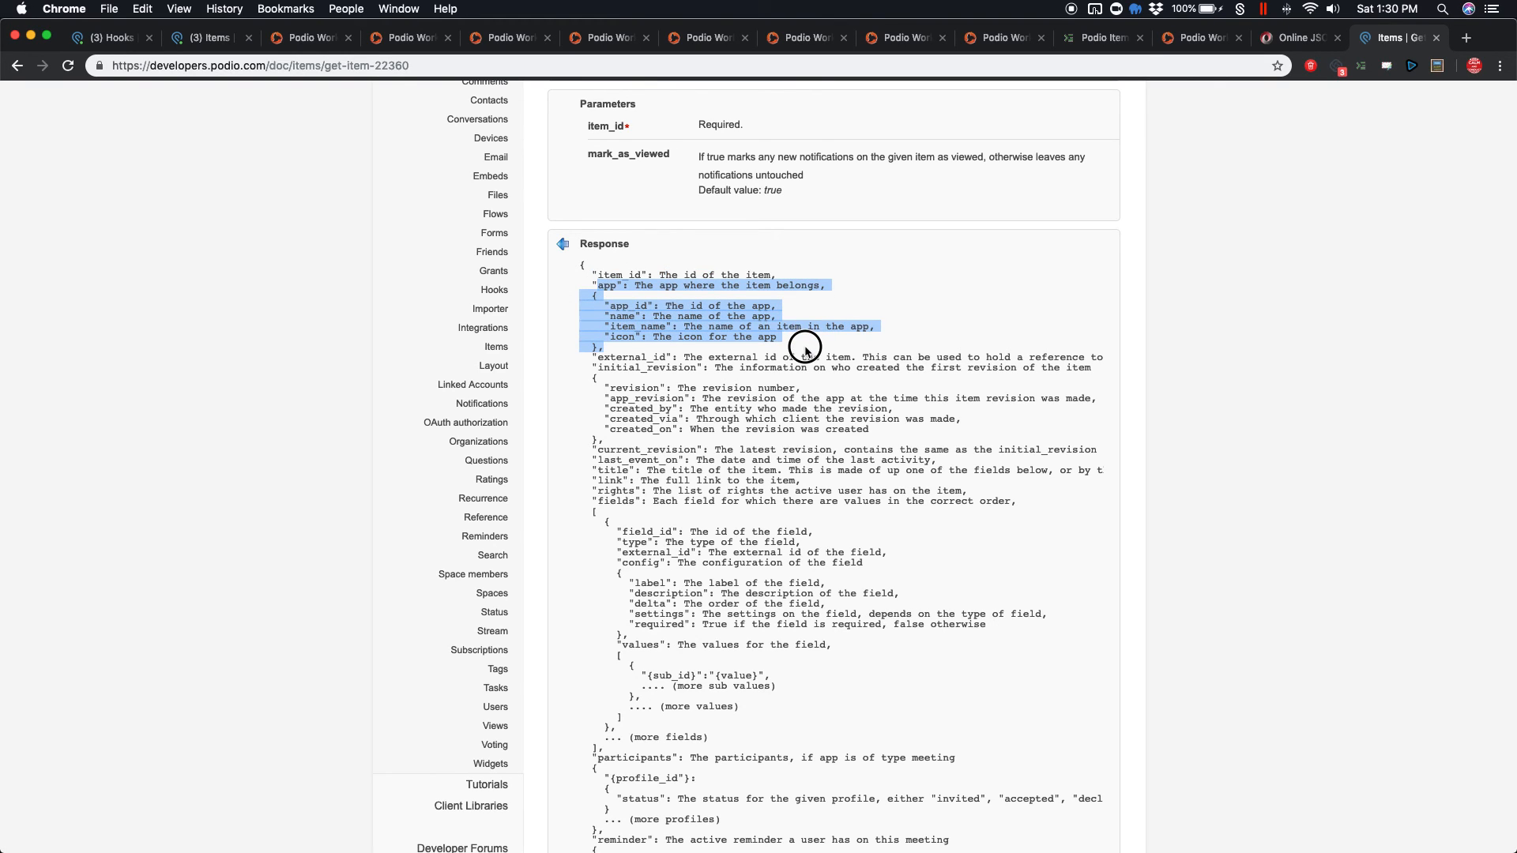
left_click(805, 347)
left_click_drag(790, 355, 801, 441)
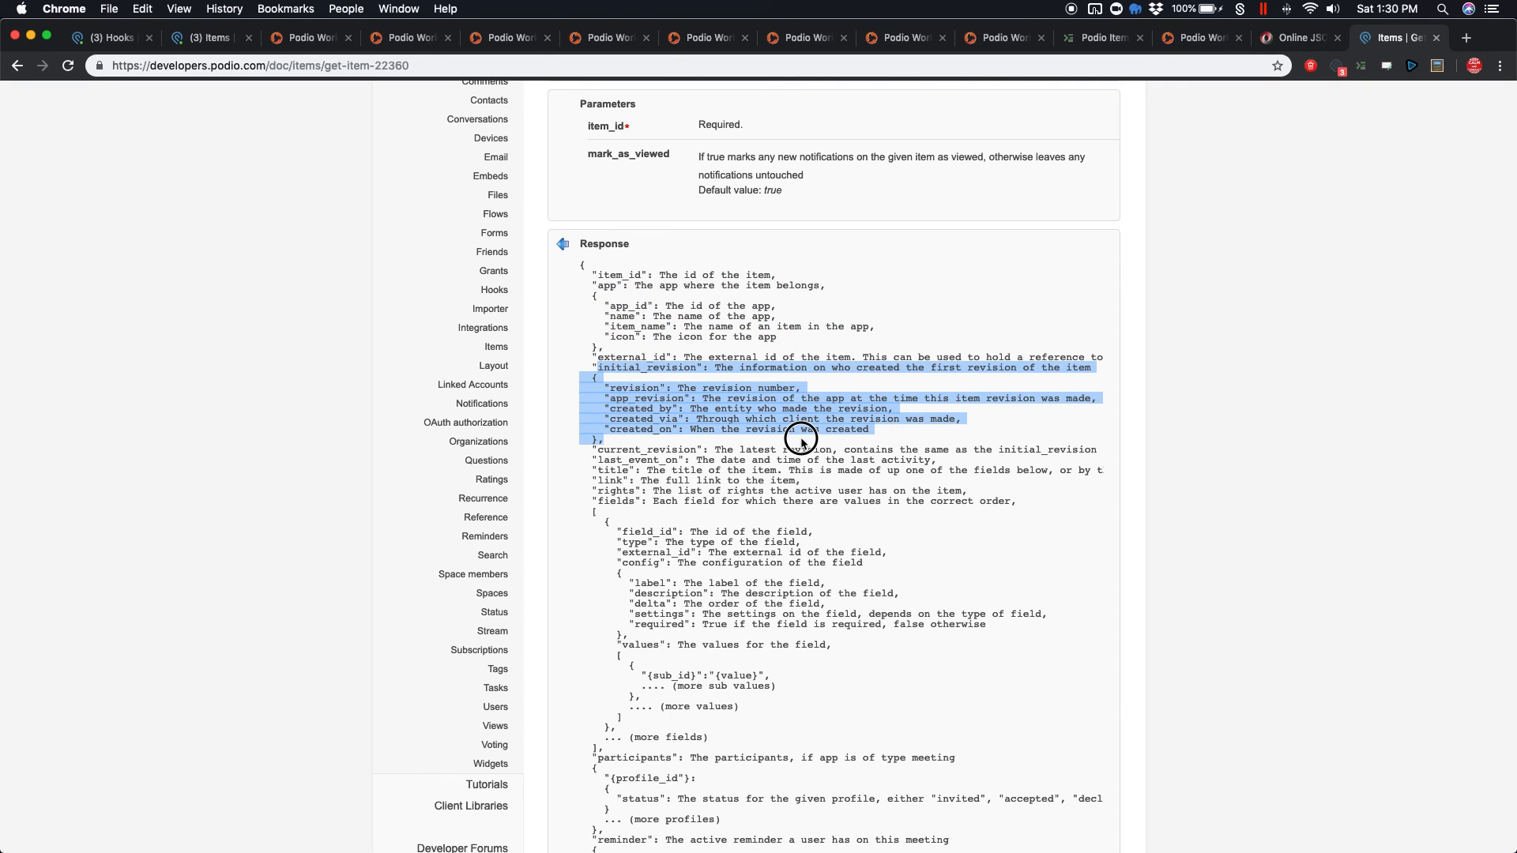
scroll(801, 441, "down", 2)
left_click_drag(593, 424, 745, 664)
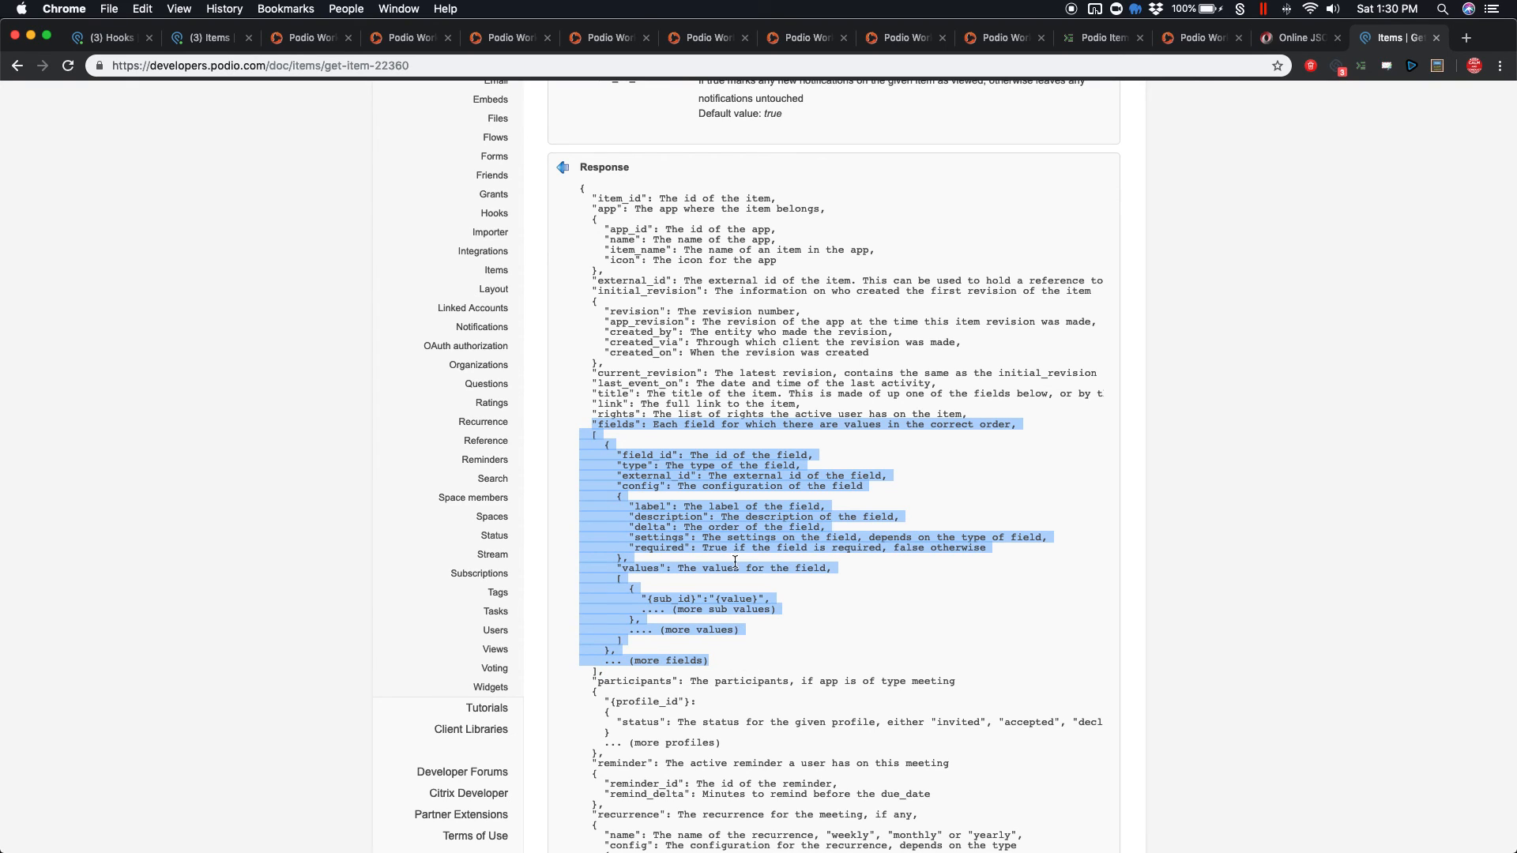
left_click(771, 306)
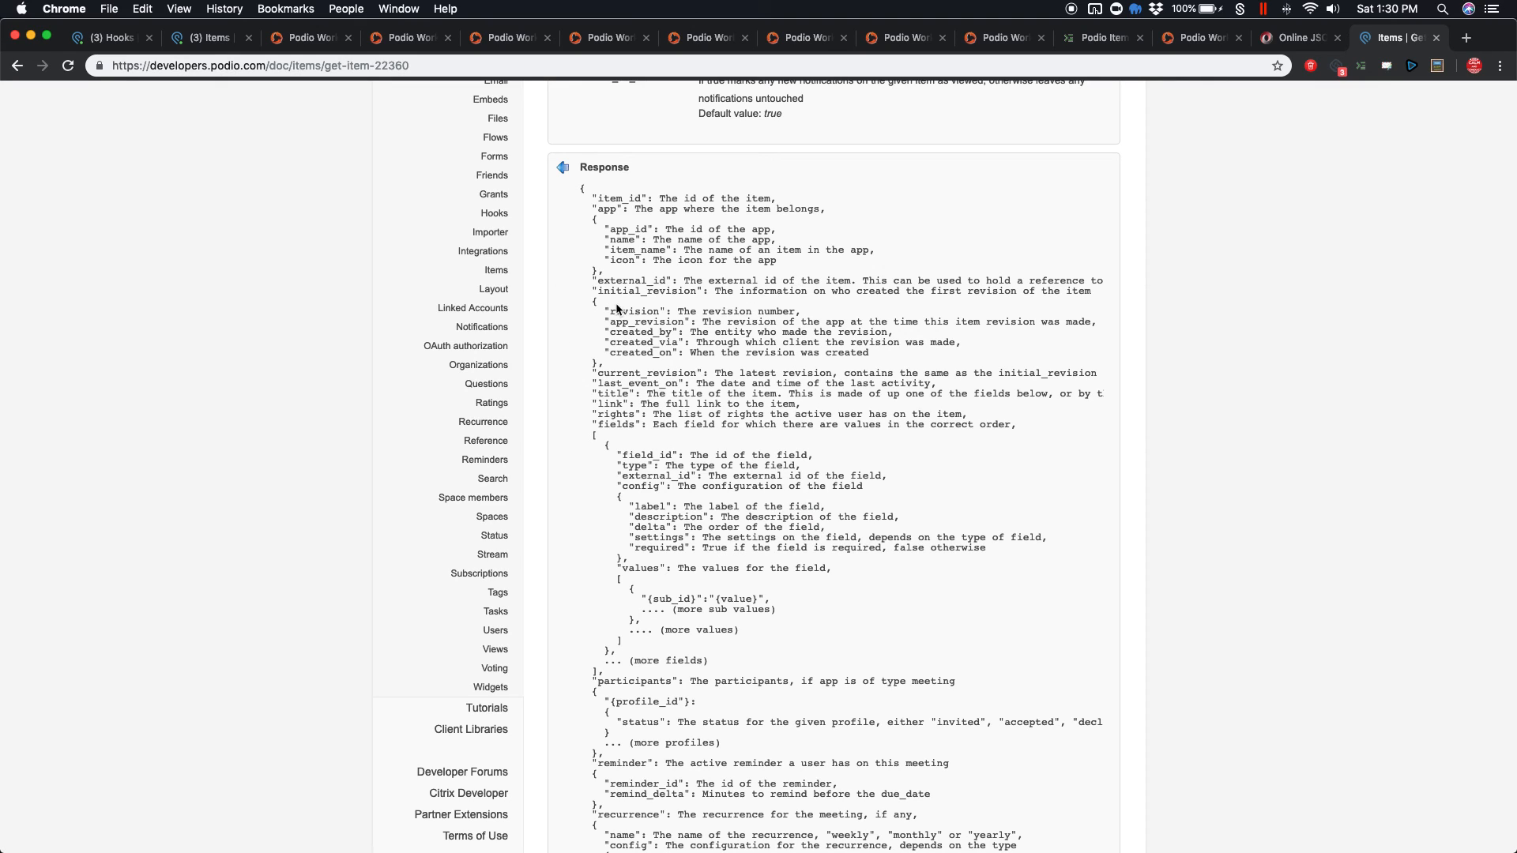
Open Item 1 in Podio's Items app and copy the item ID from its developer information
key("ctrl+shift+Tab")
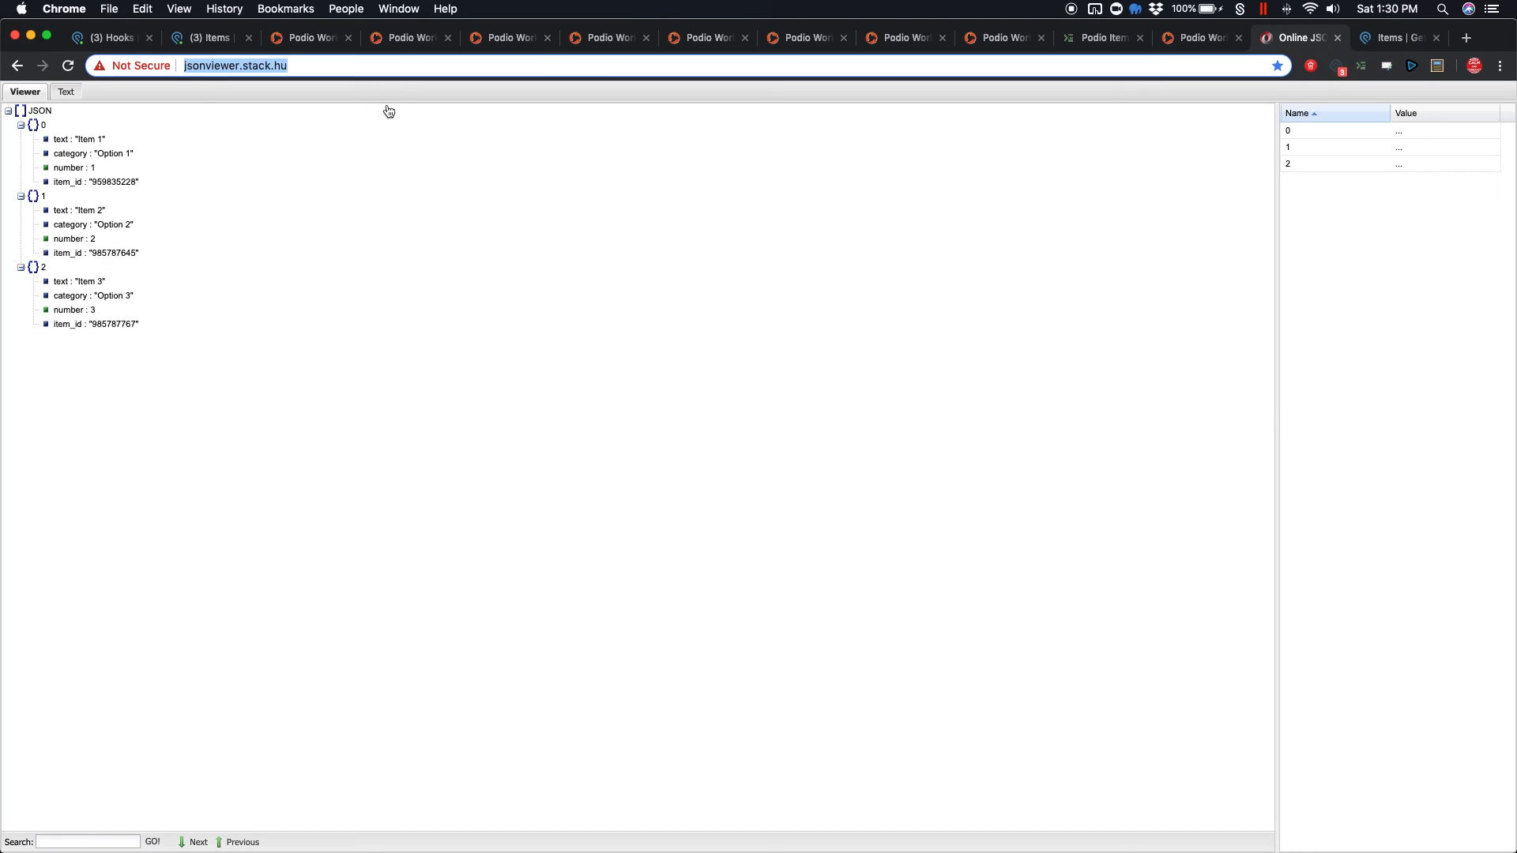
left_click(1105, 37)
left_click(210, 38)
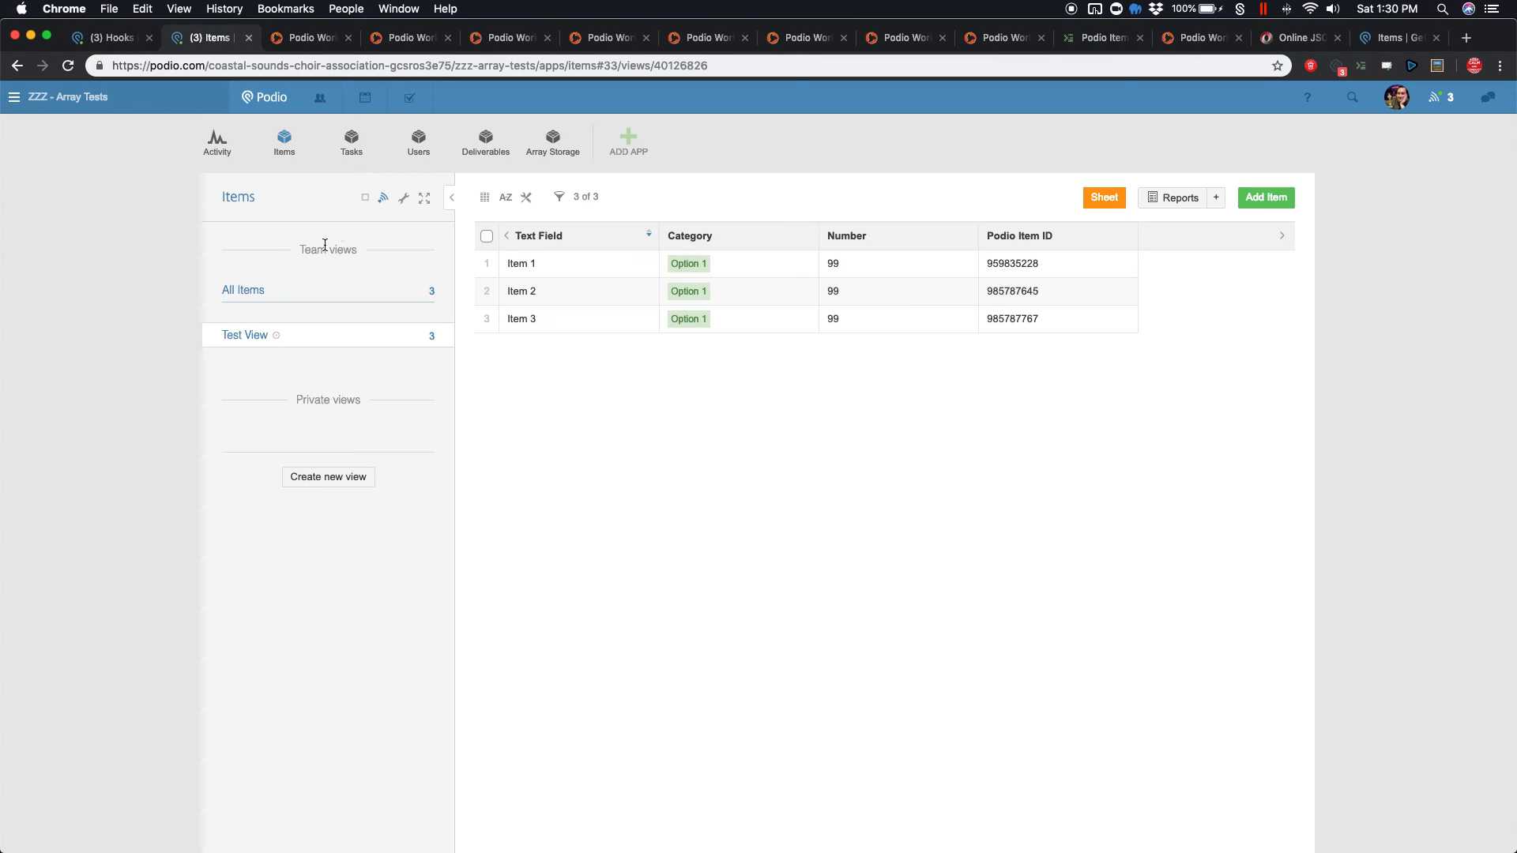
left_click(527, 267)
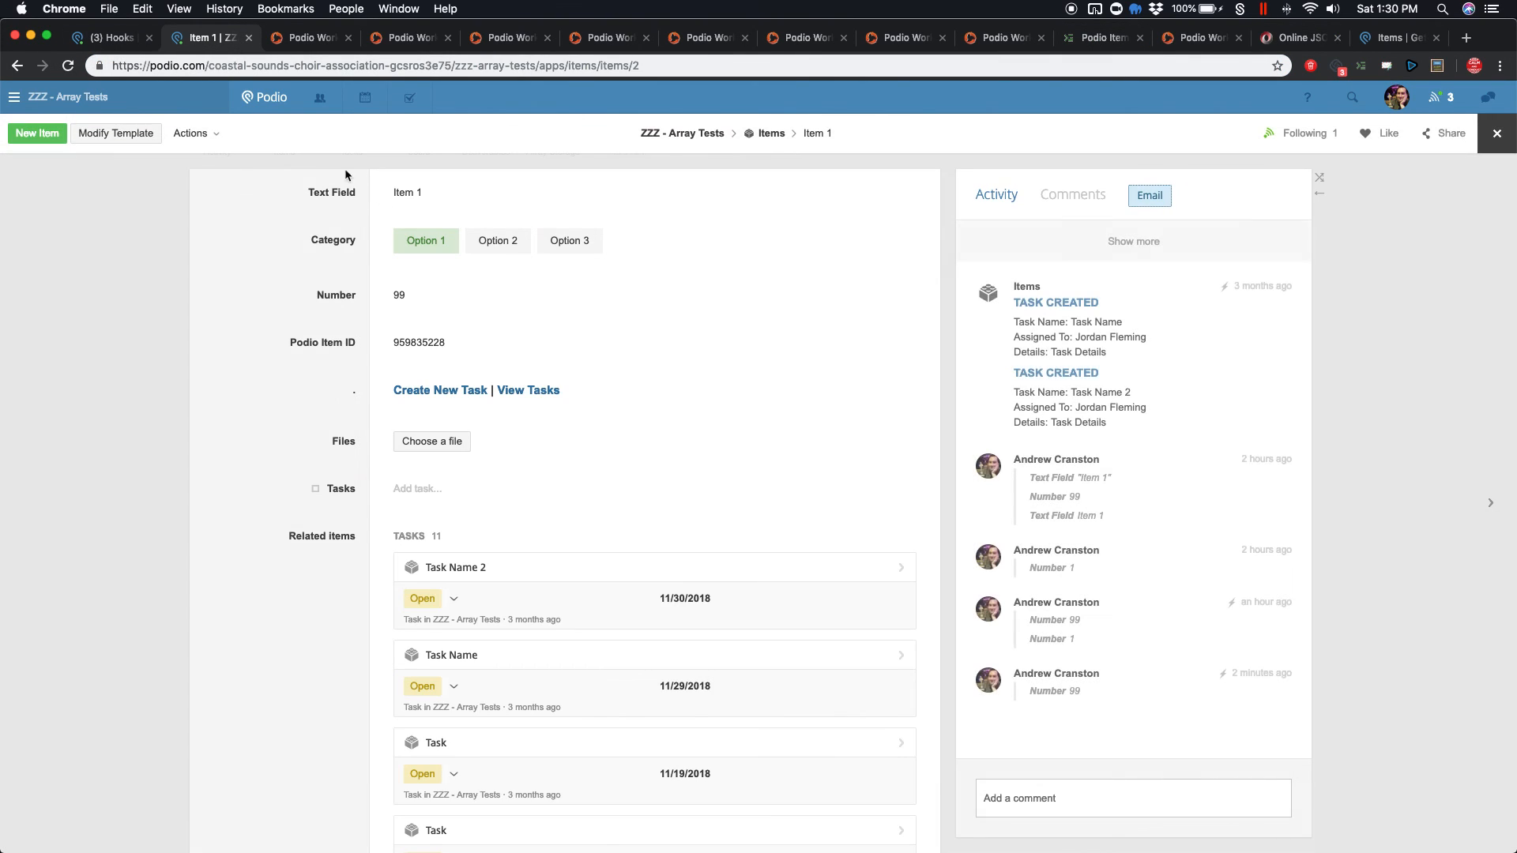
left_click(194, 133)
left_click(213, 282)
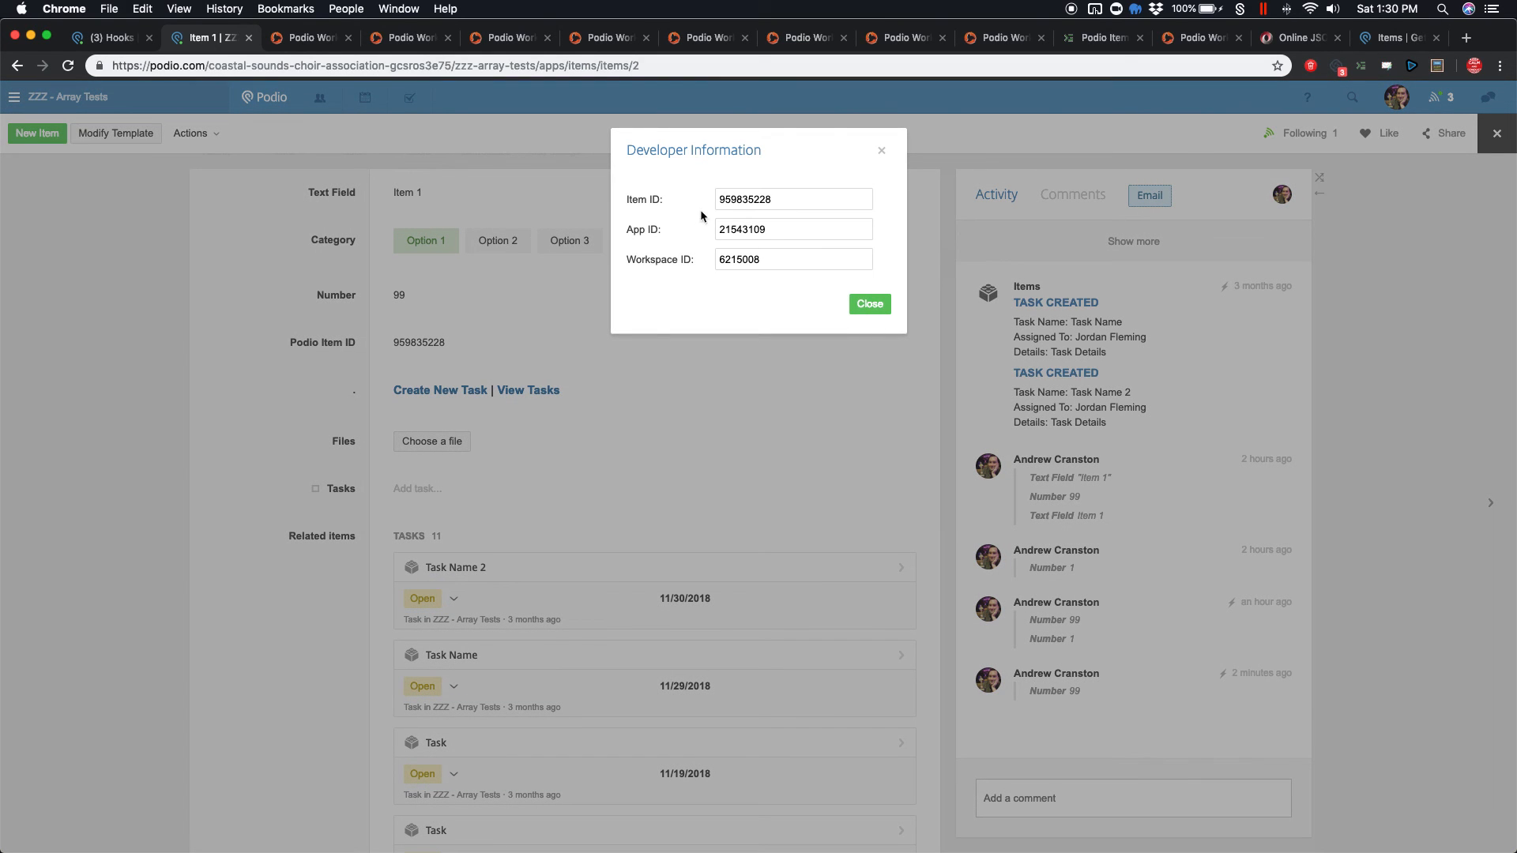
double_click(763, 200)
key("super+c")
left_click(306, 237)
Try to run ProcFu's Podio Item get RAW script with the copied item ID as podio_item_id
left_click(1114, 37)
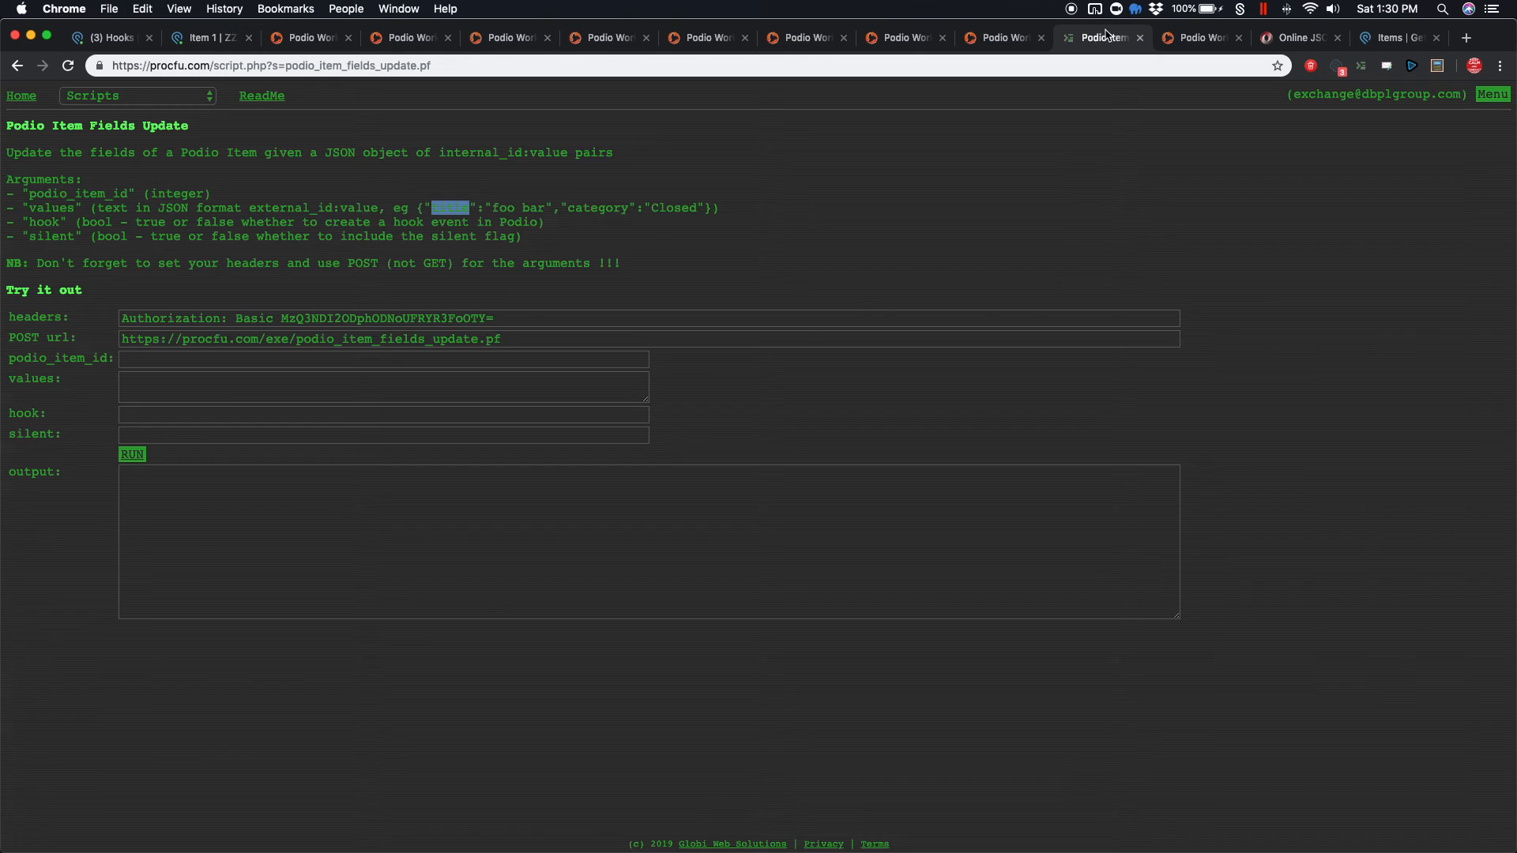
left_click(131, 97)
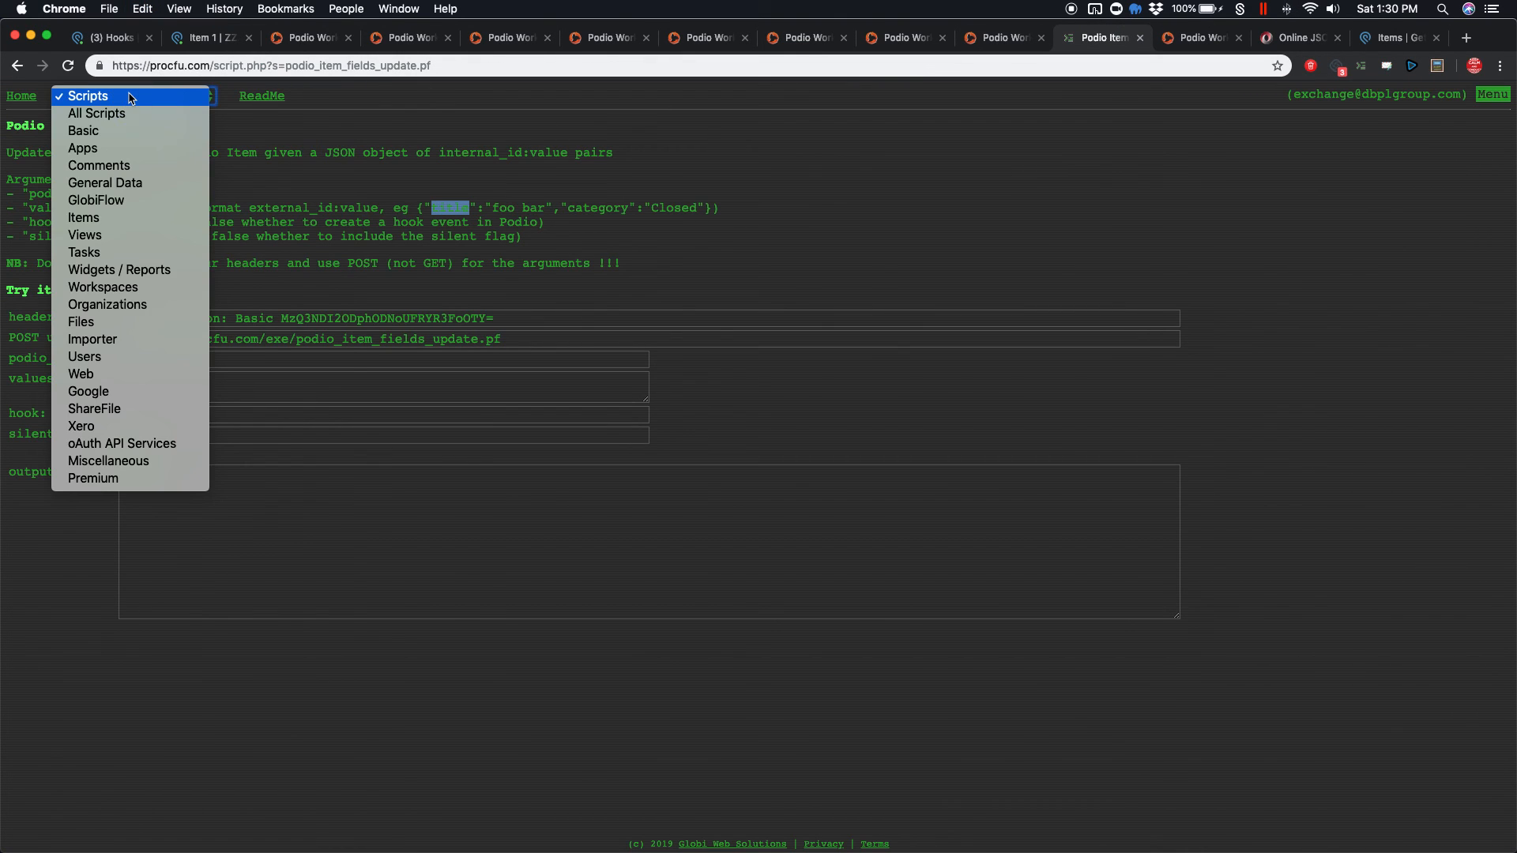
left_click(126, 217)
left_click(126, 169)
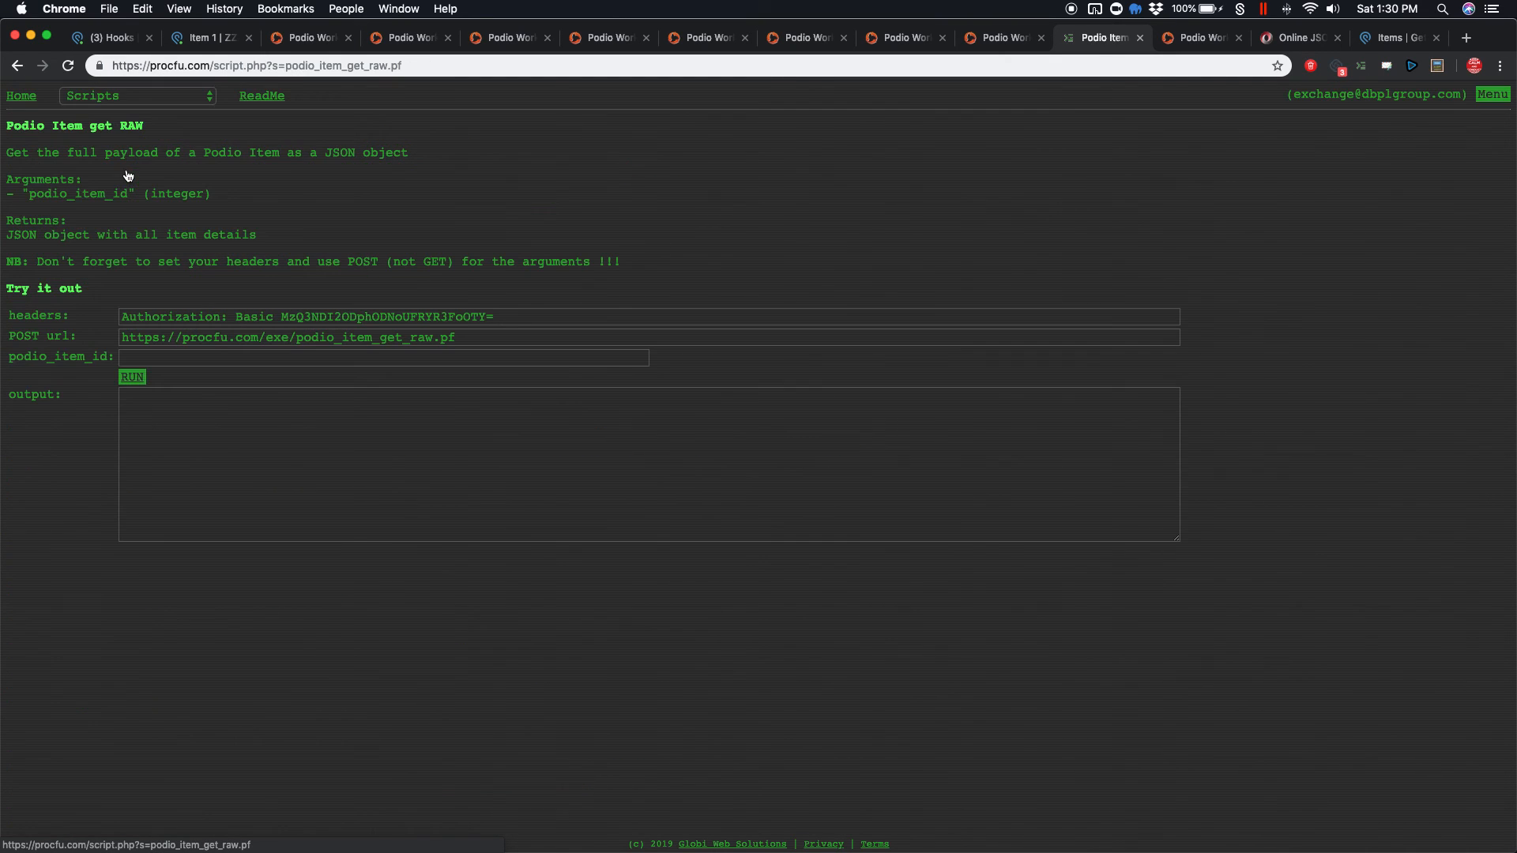
left_click(133, 360)
key("super+v")
left_click(132, 377)
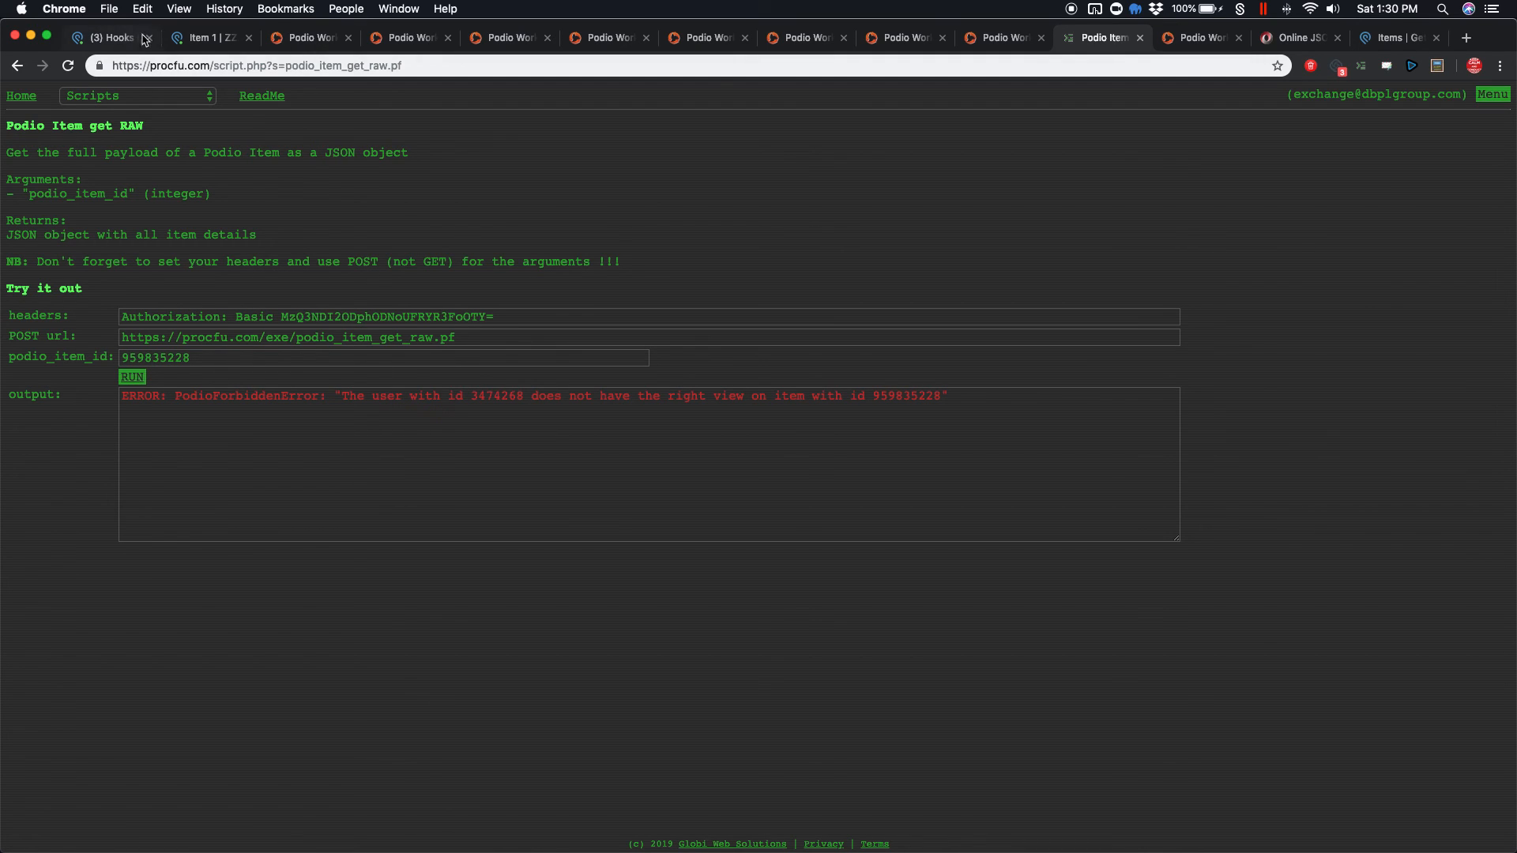
Log out of ProcFu and log back in, choosing the account marked "me"
left_click(1493, 94)
left_click(1467, 251)
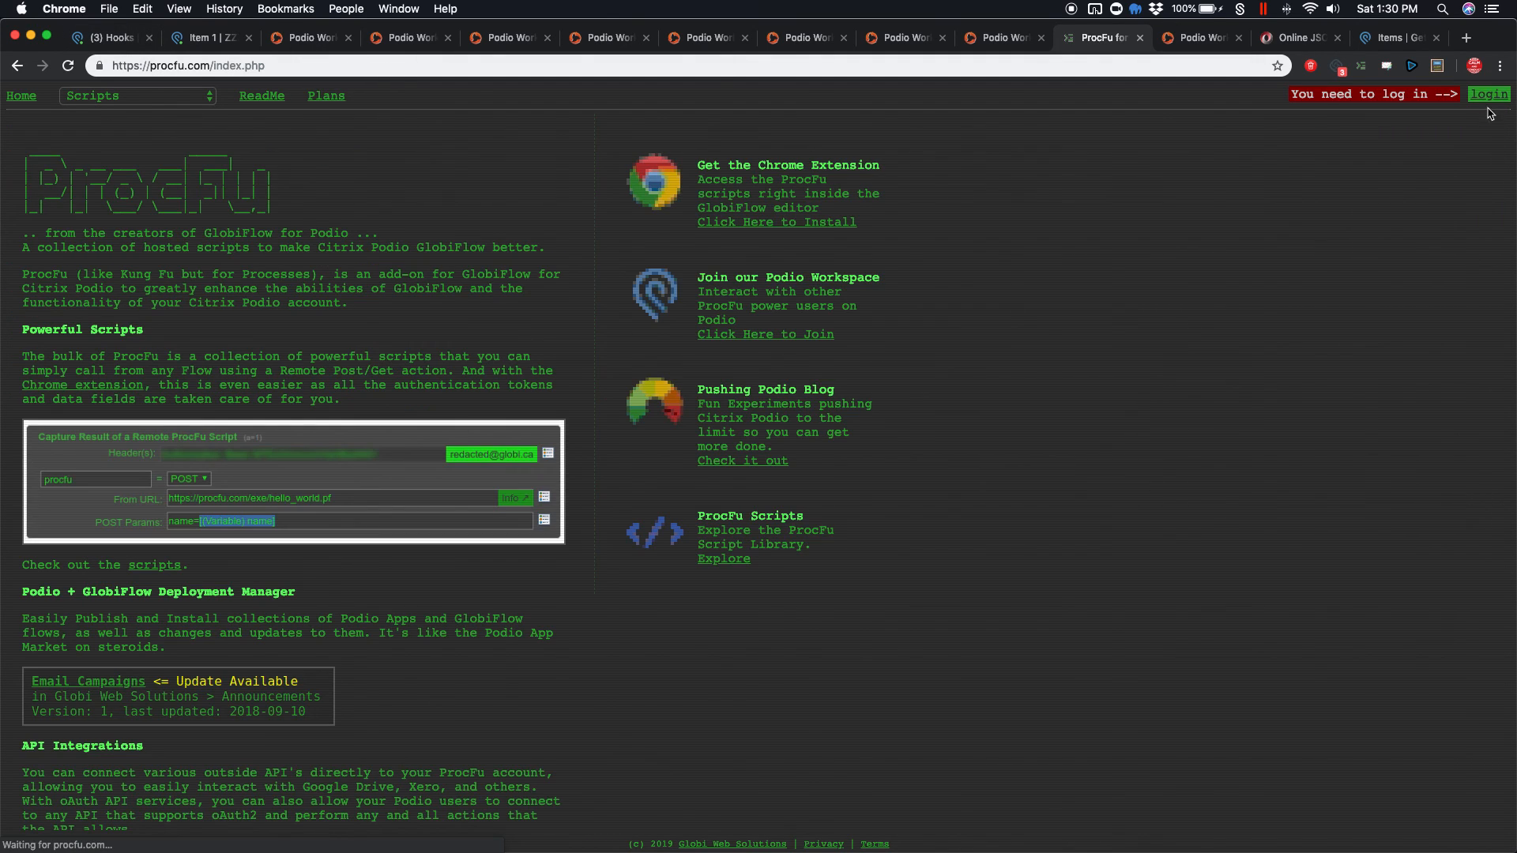
left_click(1489, 94)
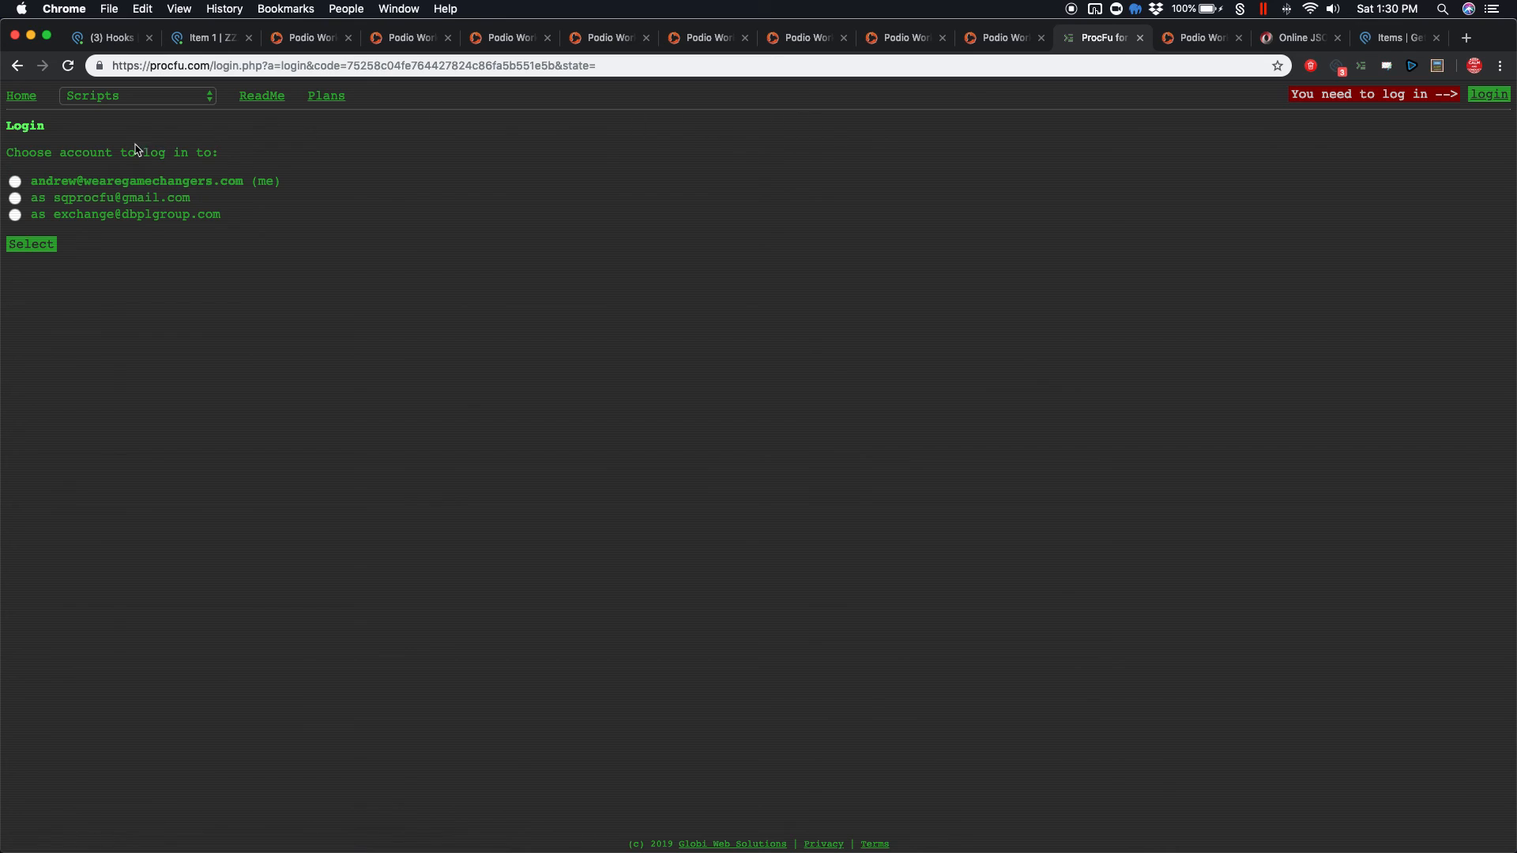
left_click(98, 184)
left_click(30, 244)
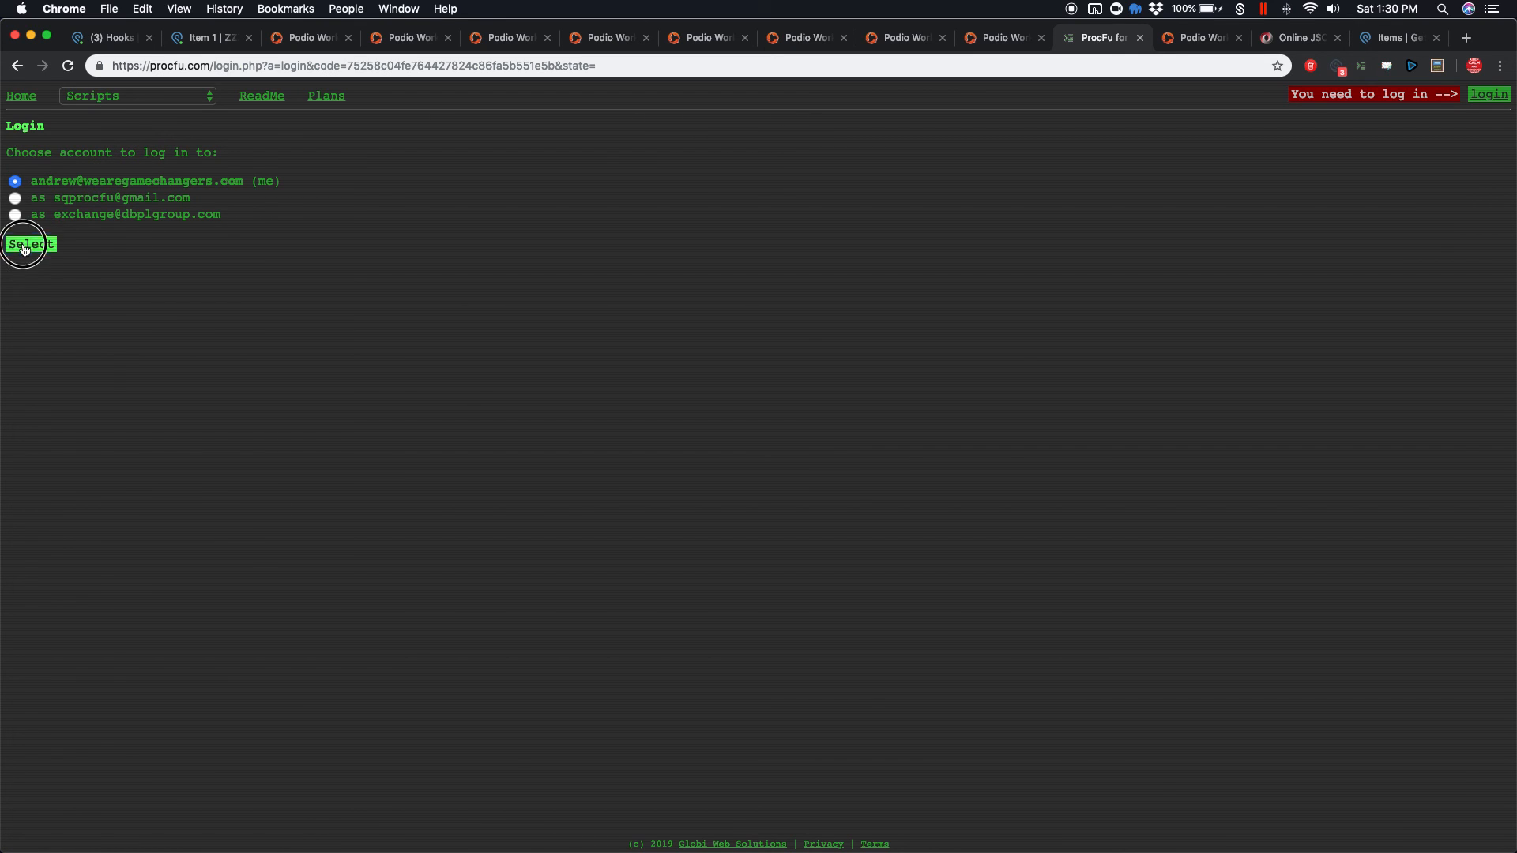
Run ProcFu's podio_item_get_raw.pf script for the copied Item 1 ID and close the formatted result popup
left_click(123, 96)
left_click(87, 207)
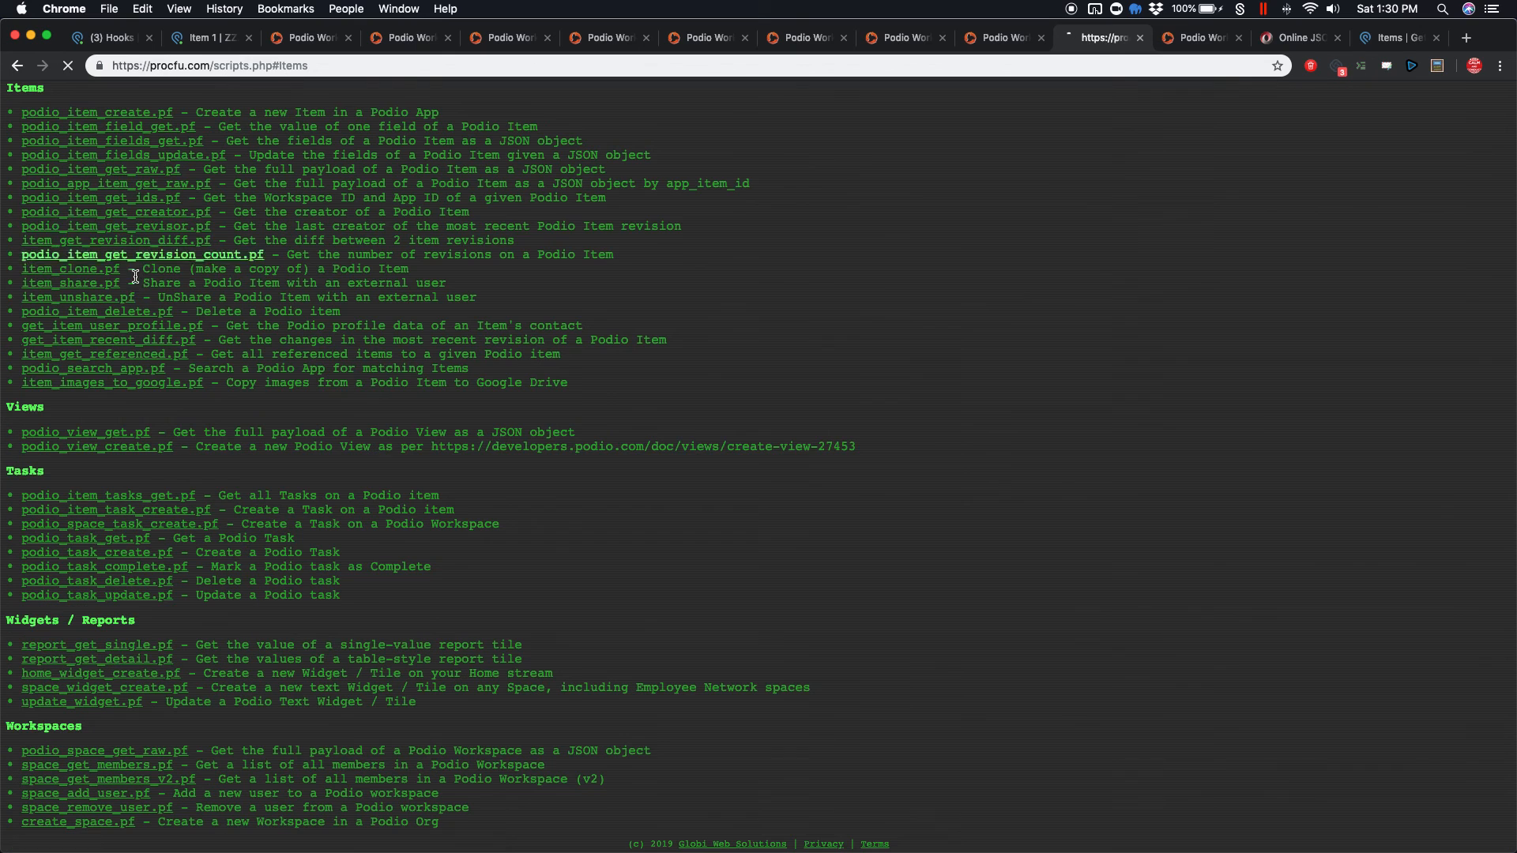
left_click(157, 169)
left_click(144, 358)
left_click(129, 376)
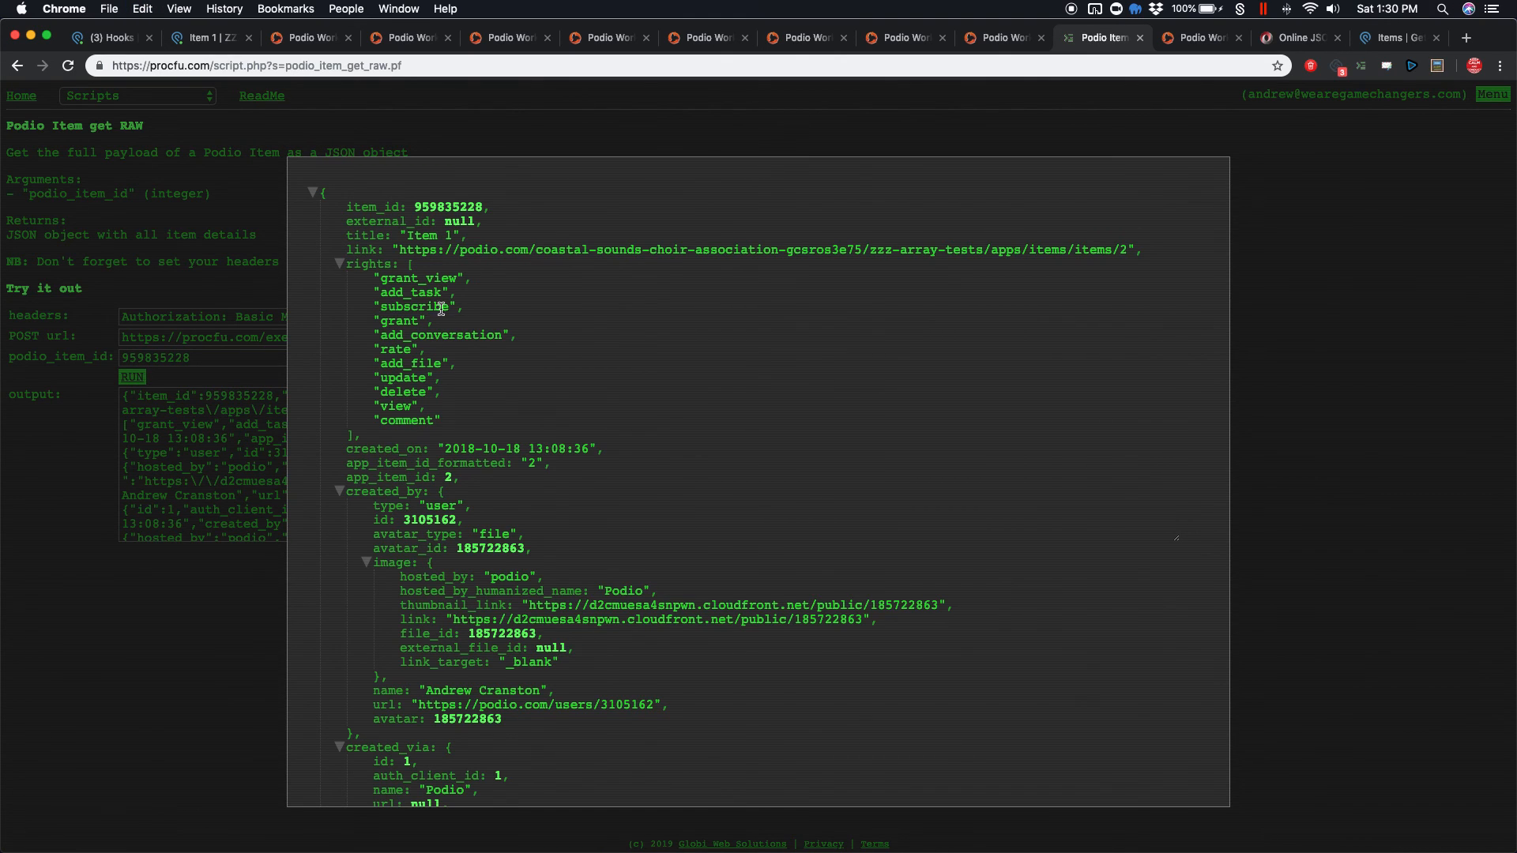
left_click(182, 233)
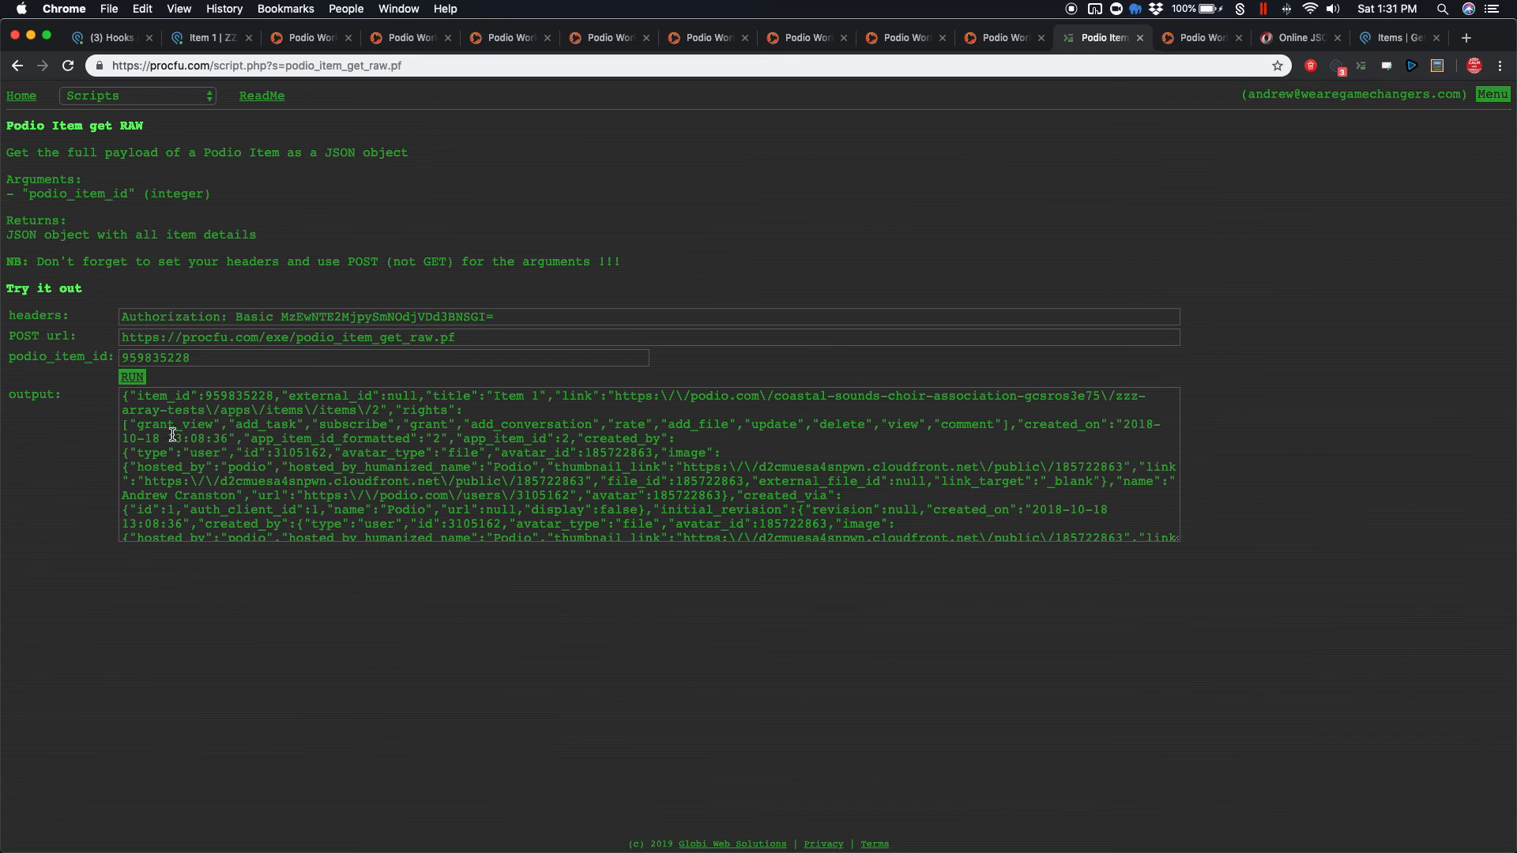
Copy the complete raw JSON from the script's output field
left_click(295, 484)
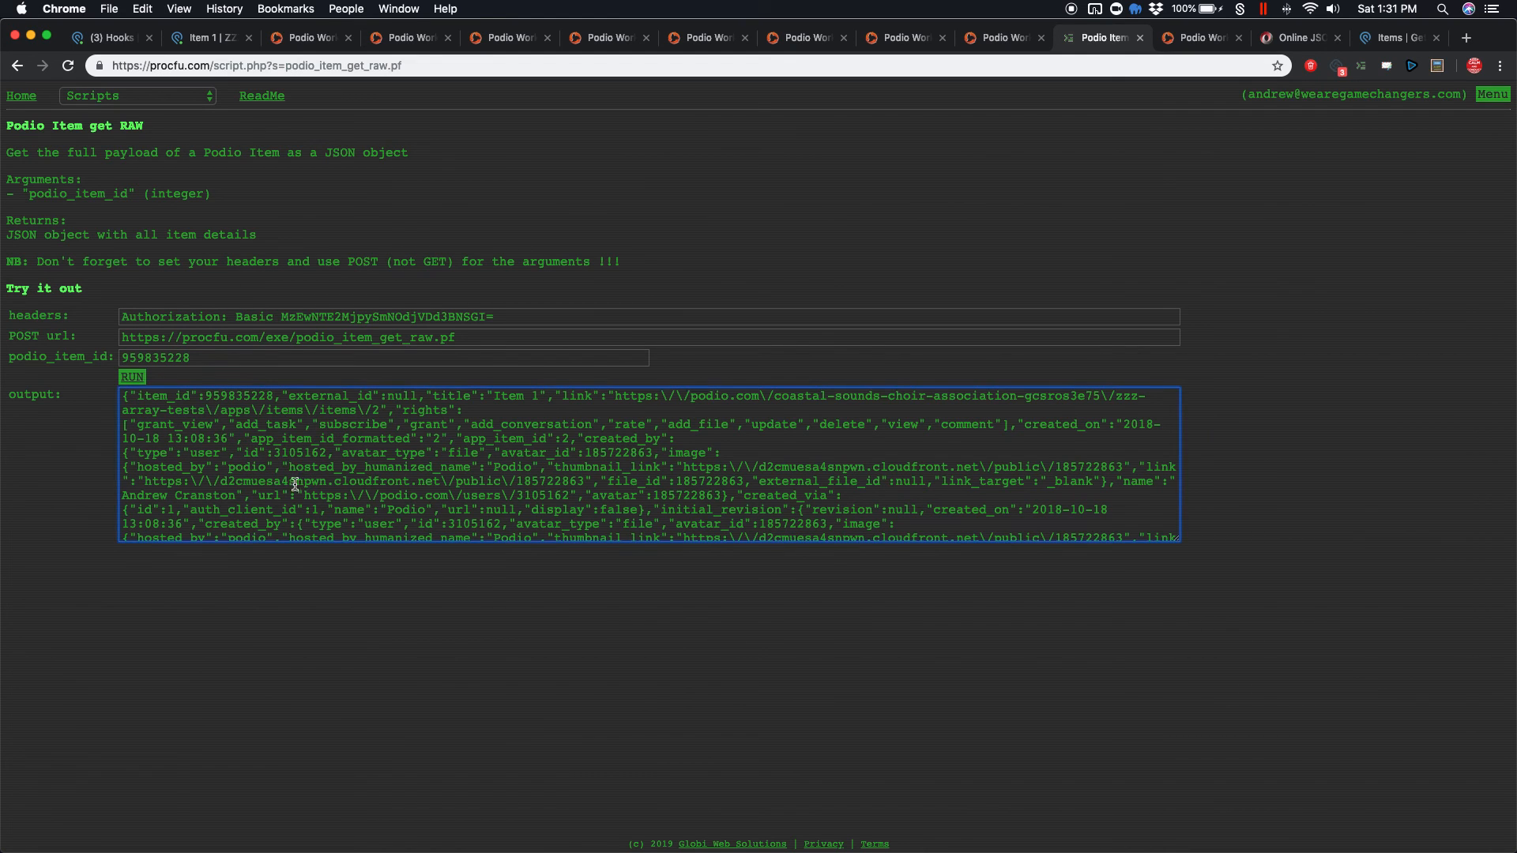
key("super+a")
left_click(296, 484)
scroll(336, 464, "down", 10)
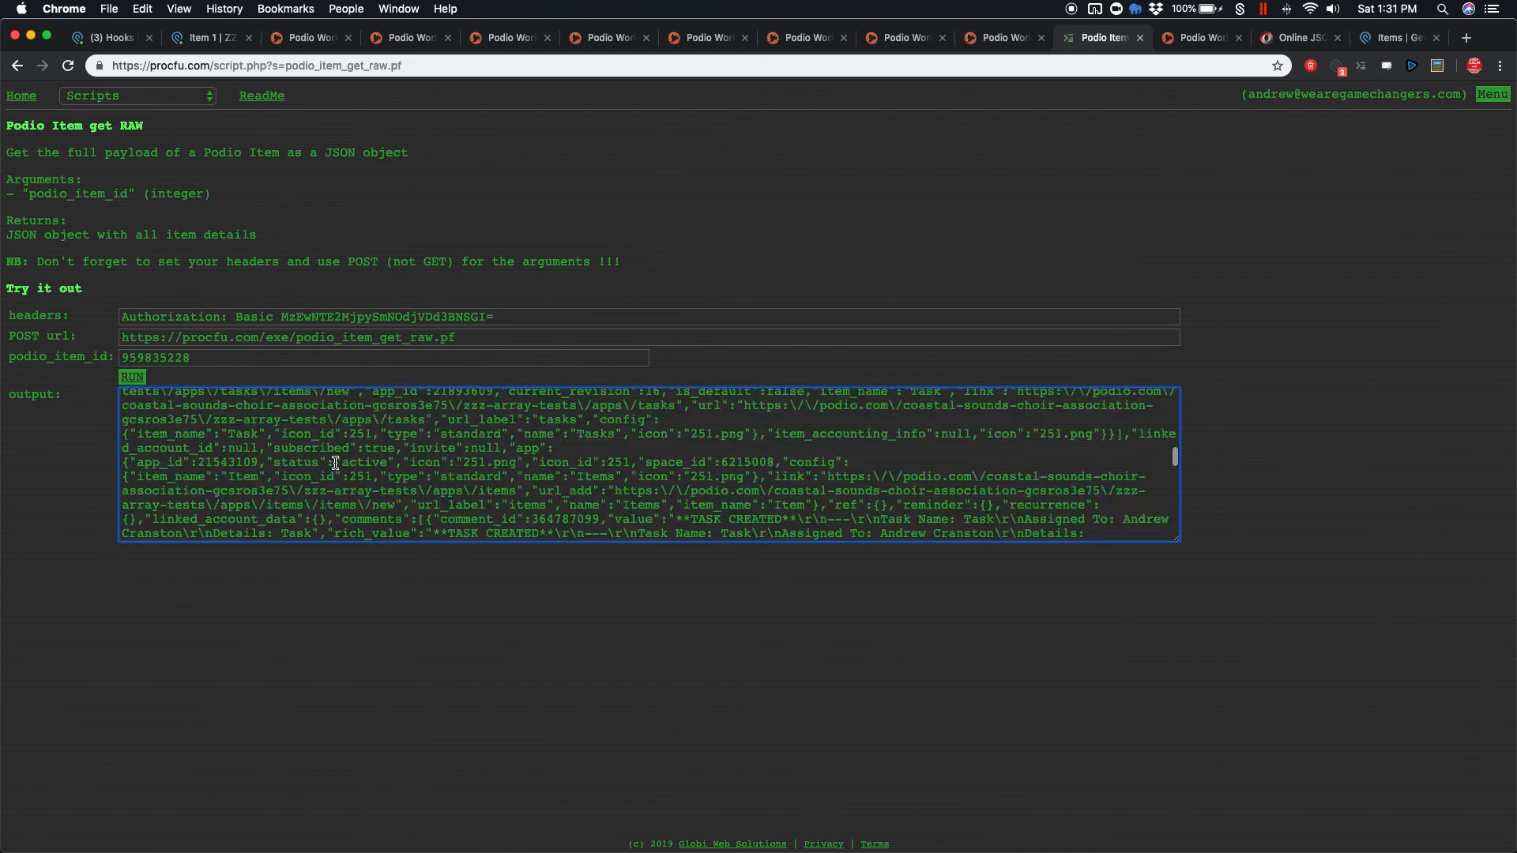
scroll(336, 464, "up", 10)
key("super+a")
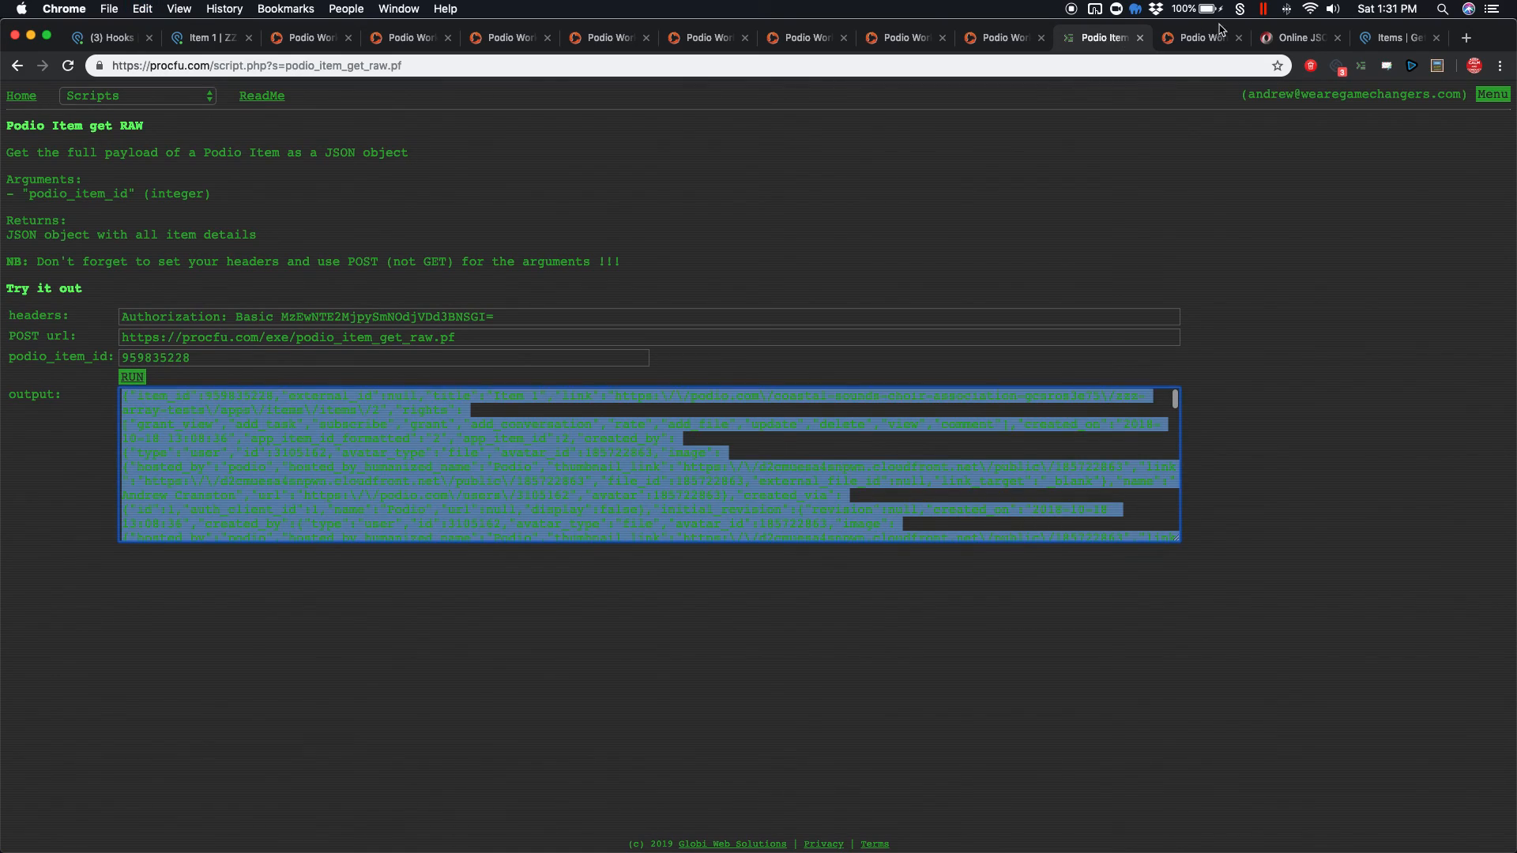
Switch to the Online JSON Viewer, replace its text with the copied item JSON and format it
left_click(1284, 38)
left_click(373, 267)
left_click(63, 91)
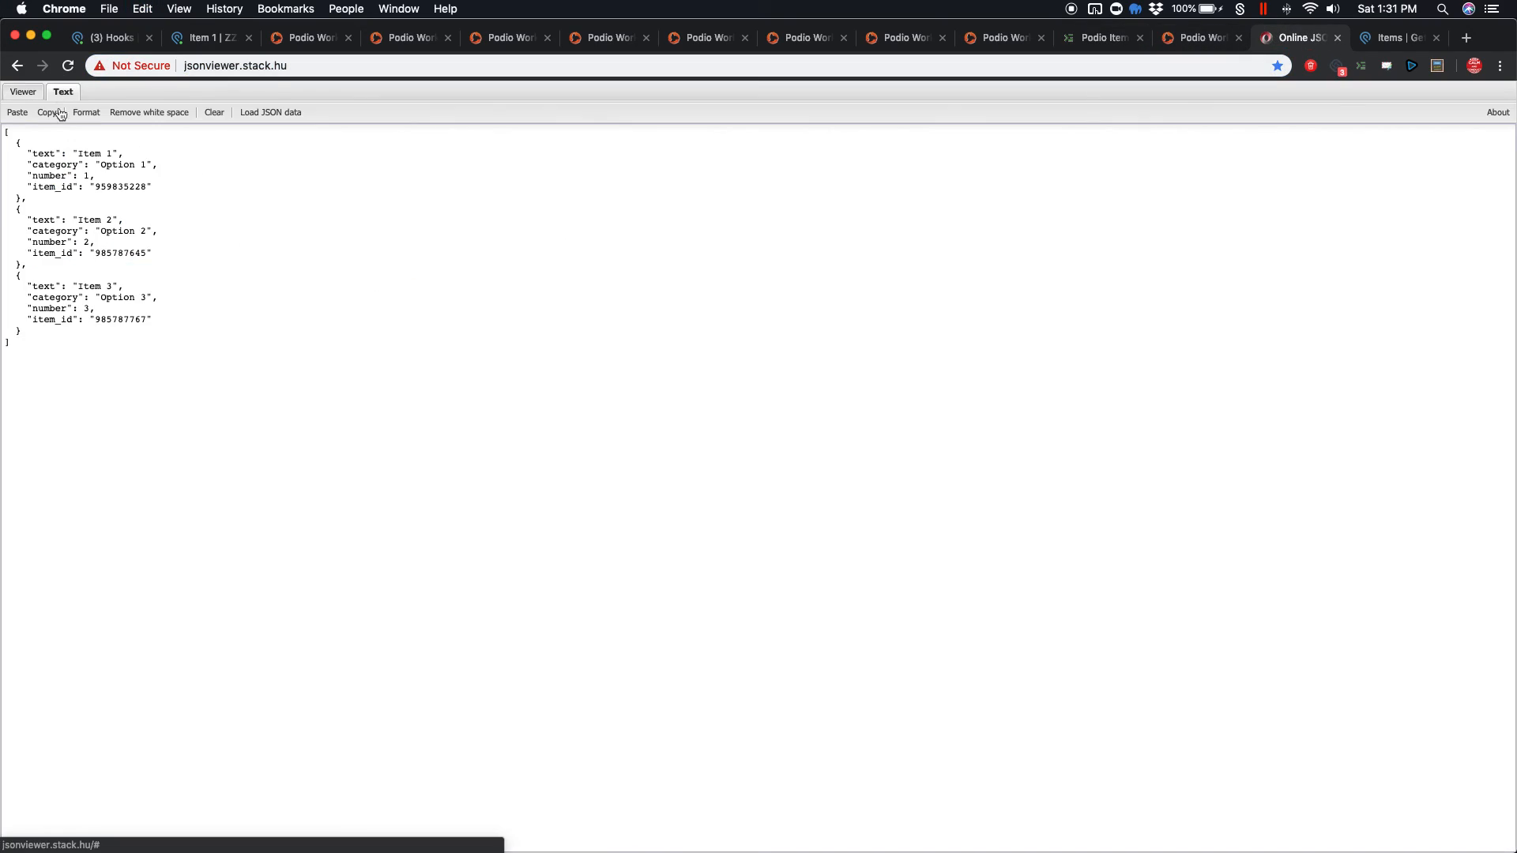
left_click(61, 112)
key("super+v")
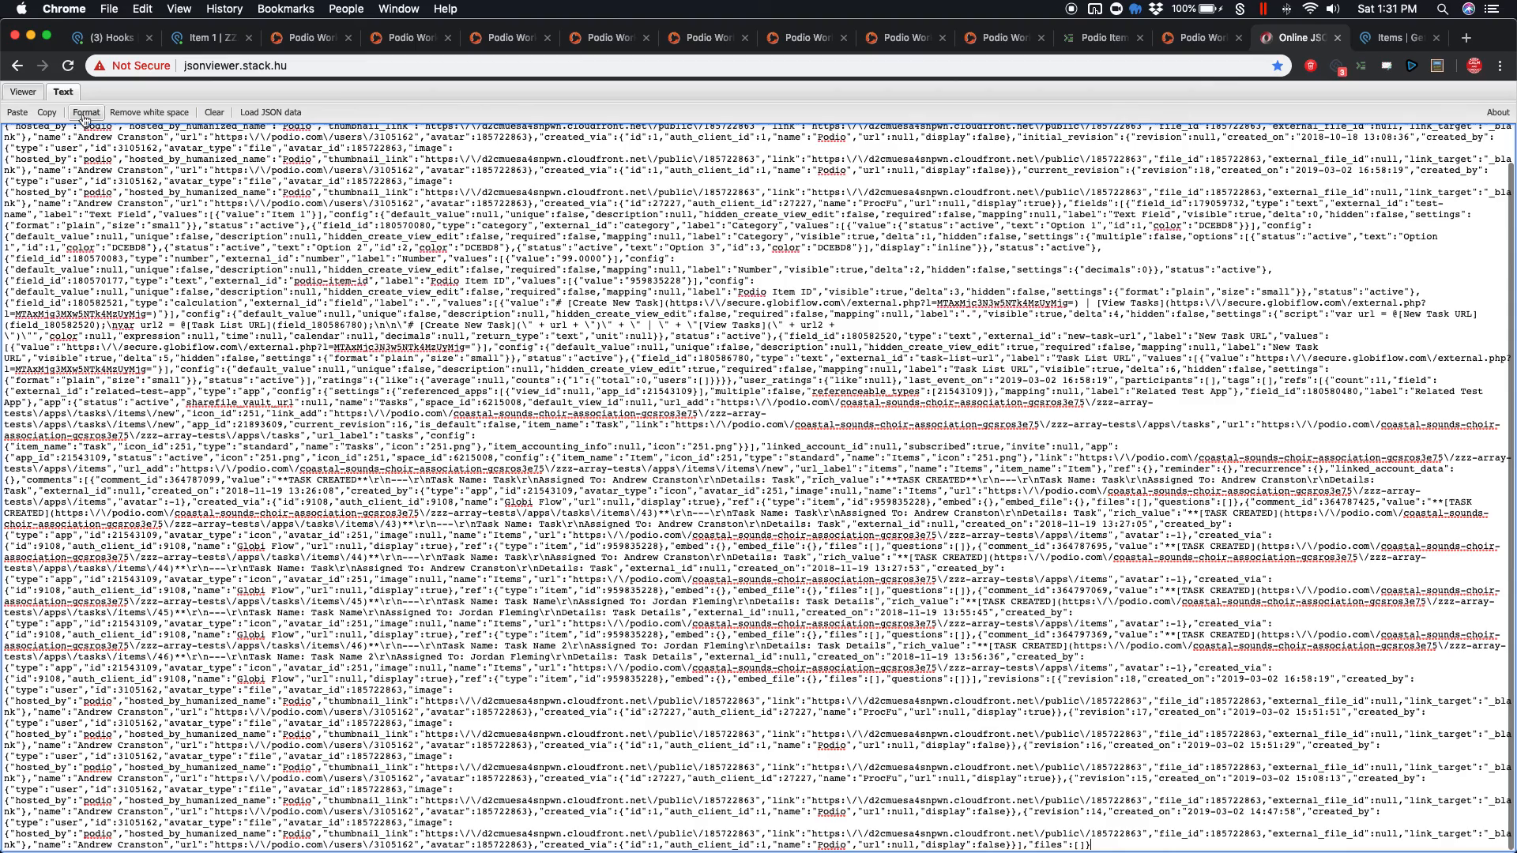
left_click(87, 112)
Compare the formatted item JSON with the response structure in Podio's Get item documentation
scroll(195, 389, "up", 1)
scroll(196, 389, "down", 5)
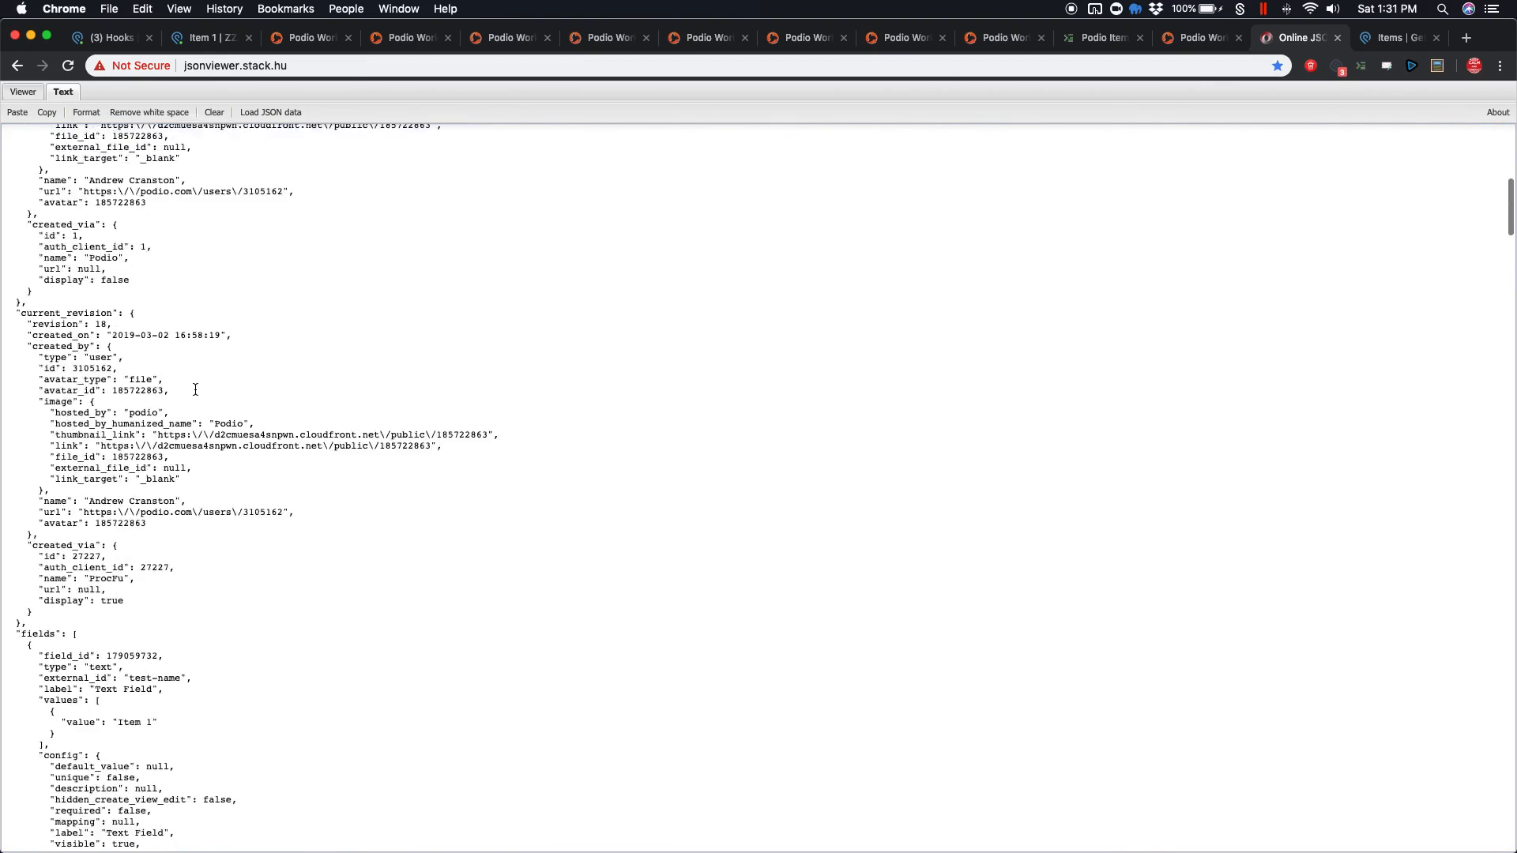
scroll(195, 389, "up", 5)
left_click(1395, 37)
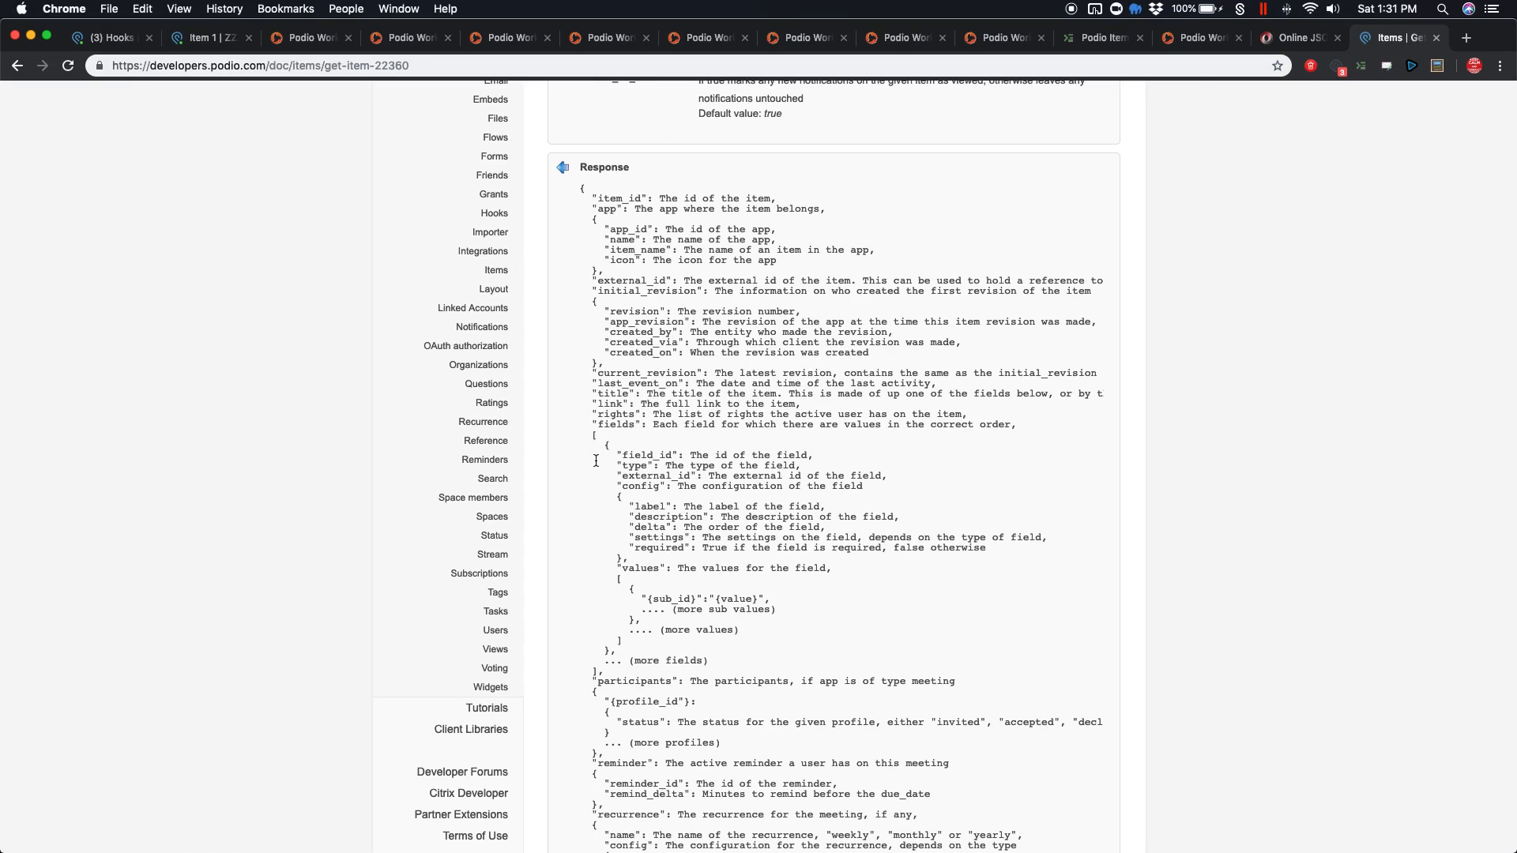
left_click(1308, 37)
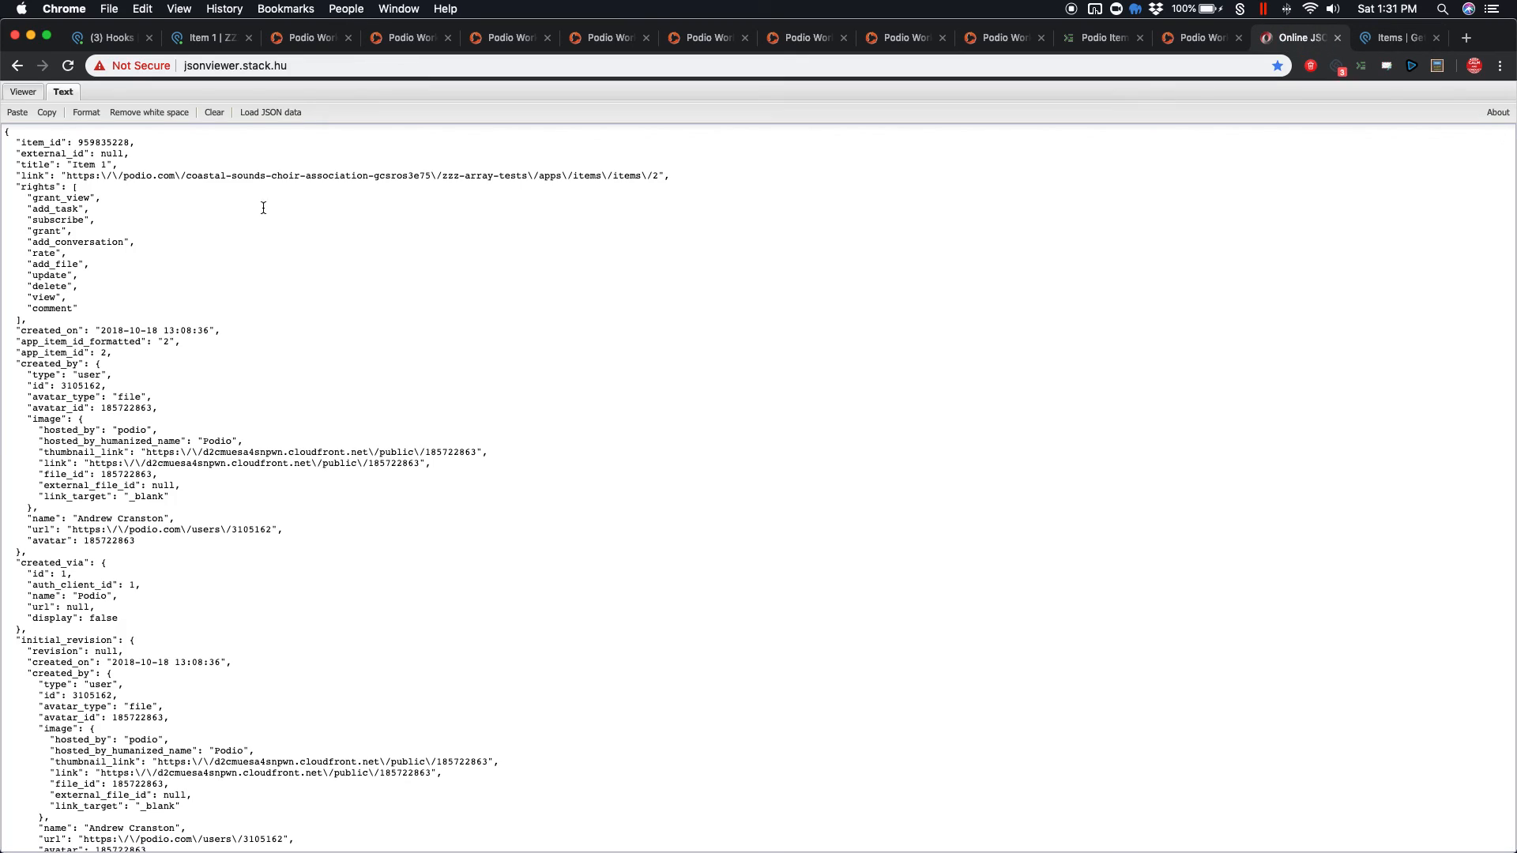
Reload the JSON viewer, paste the copied item JSON as text and display it as a tree
left_click(24, 92)
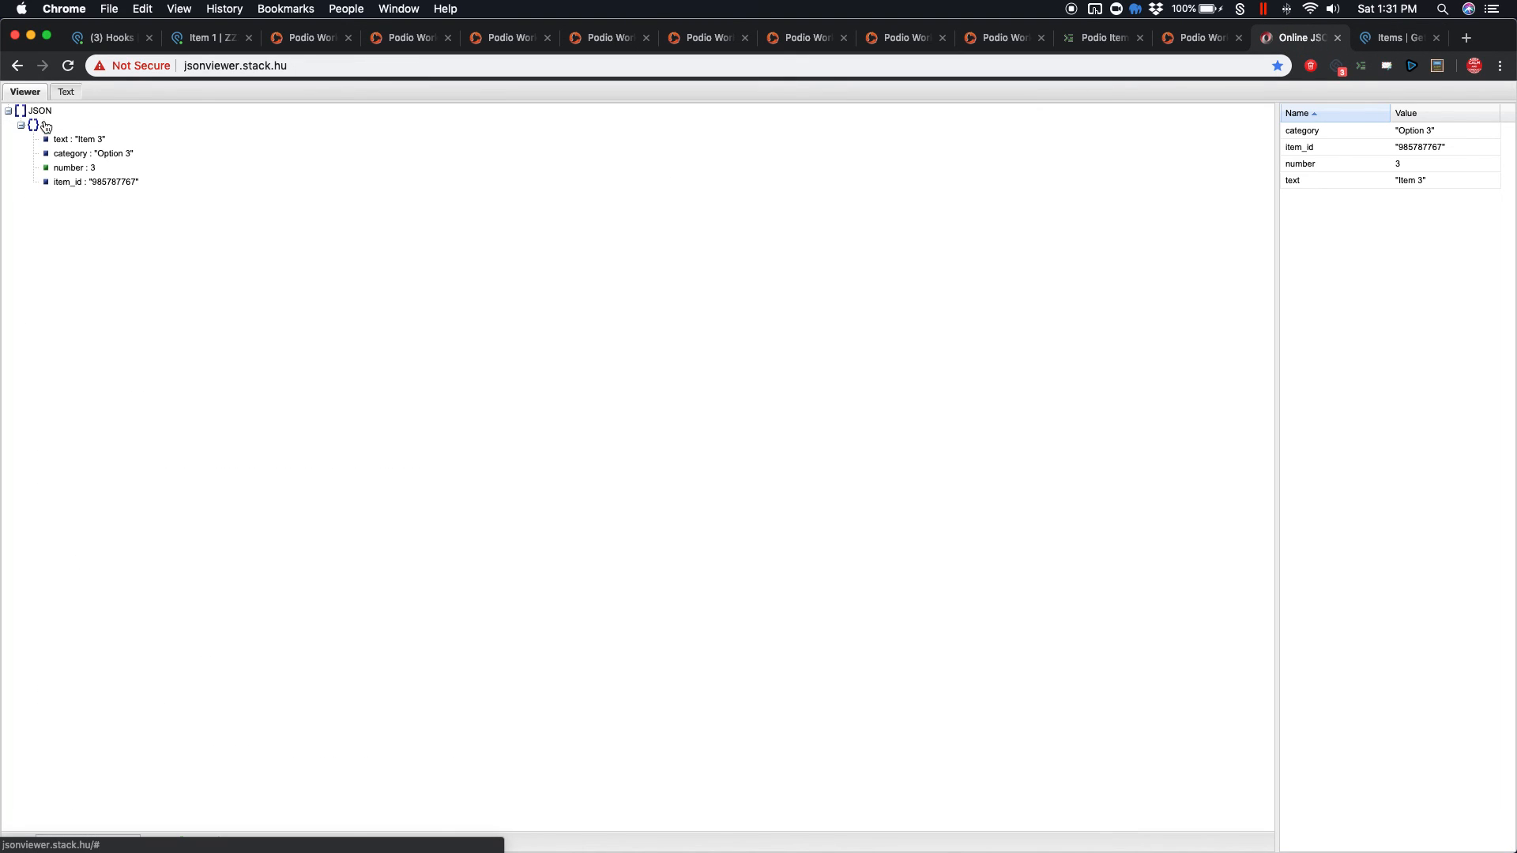
left_click(65, 92)
key("super+a")
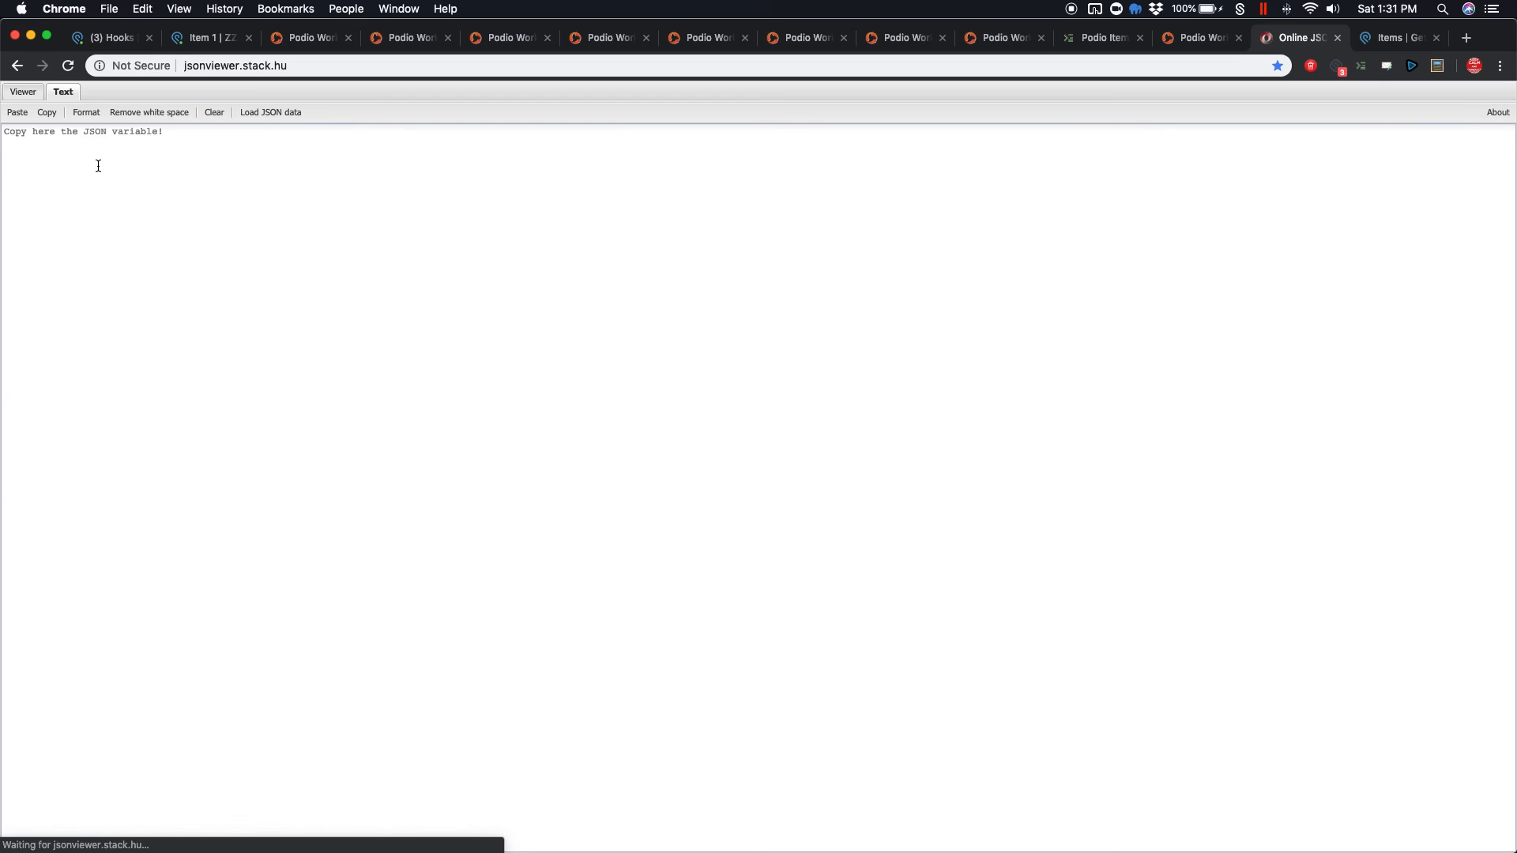
key("super+v")
left_click(25, 92)
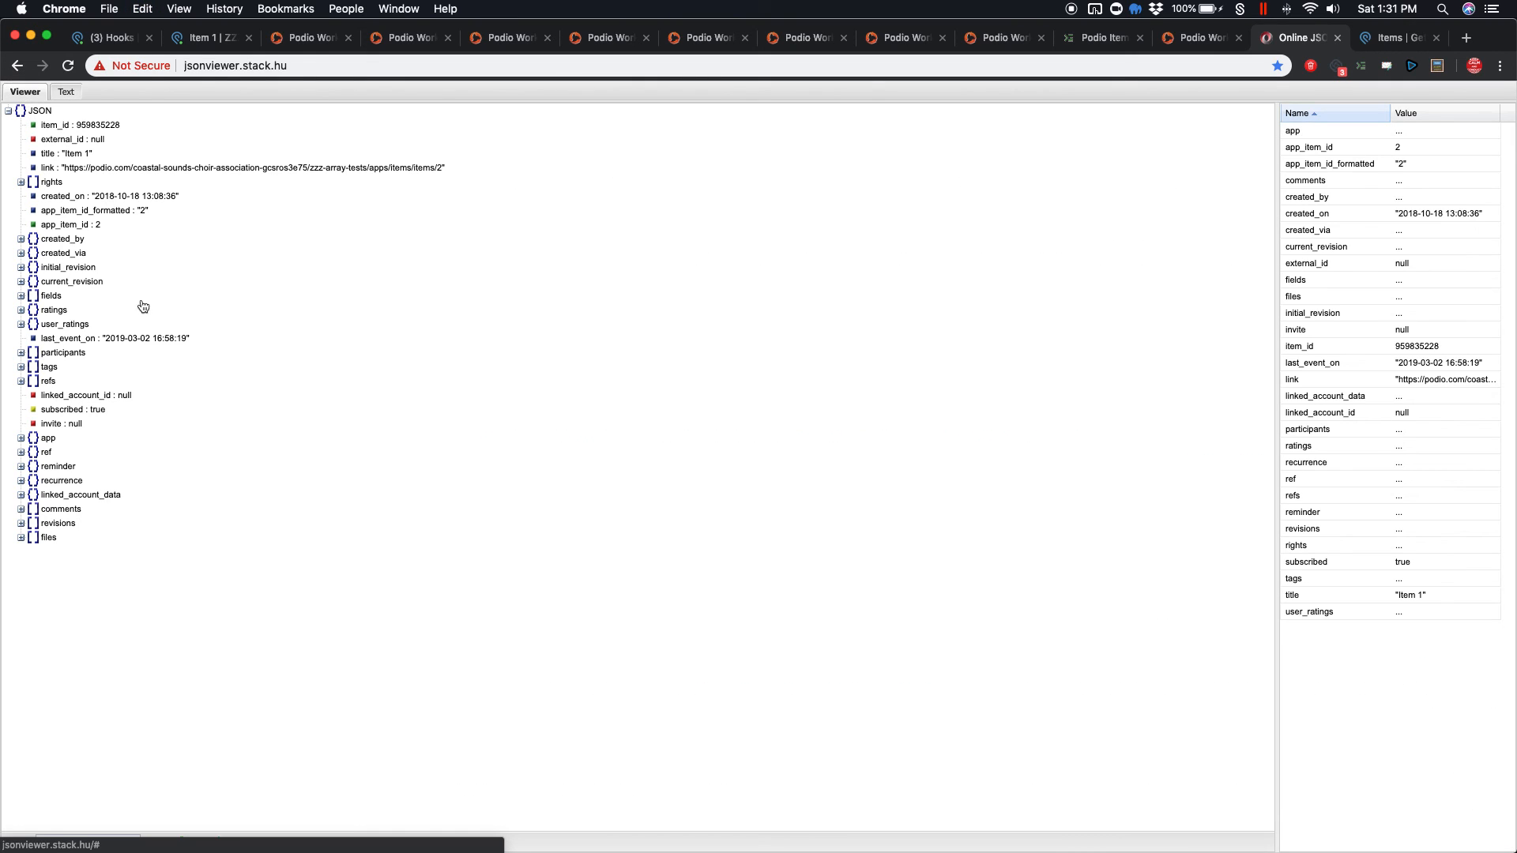
Examine the item_id, rights and created_by nodes of the JSON tree, including the nested image object
left_click(65, 131)
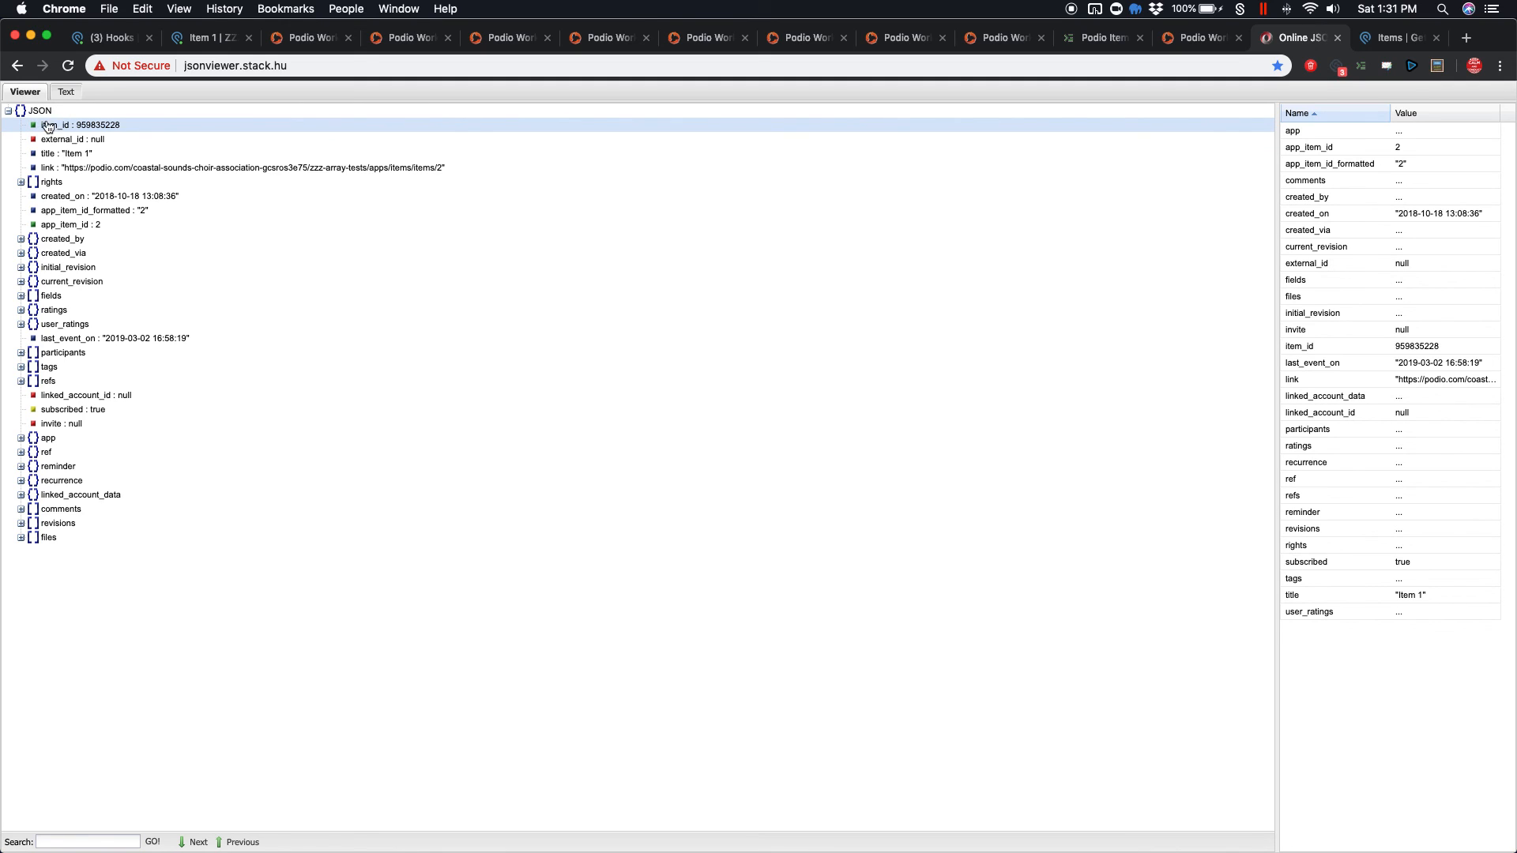
left_click(20, 182)
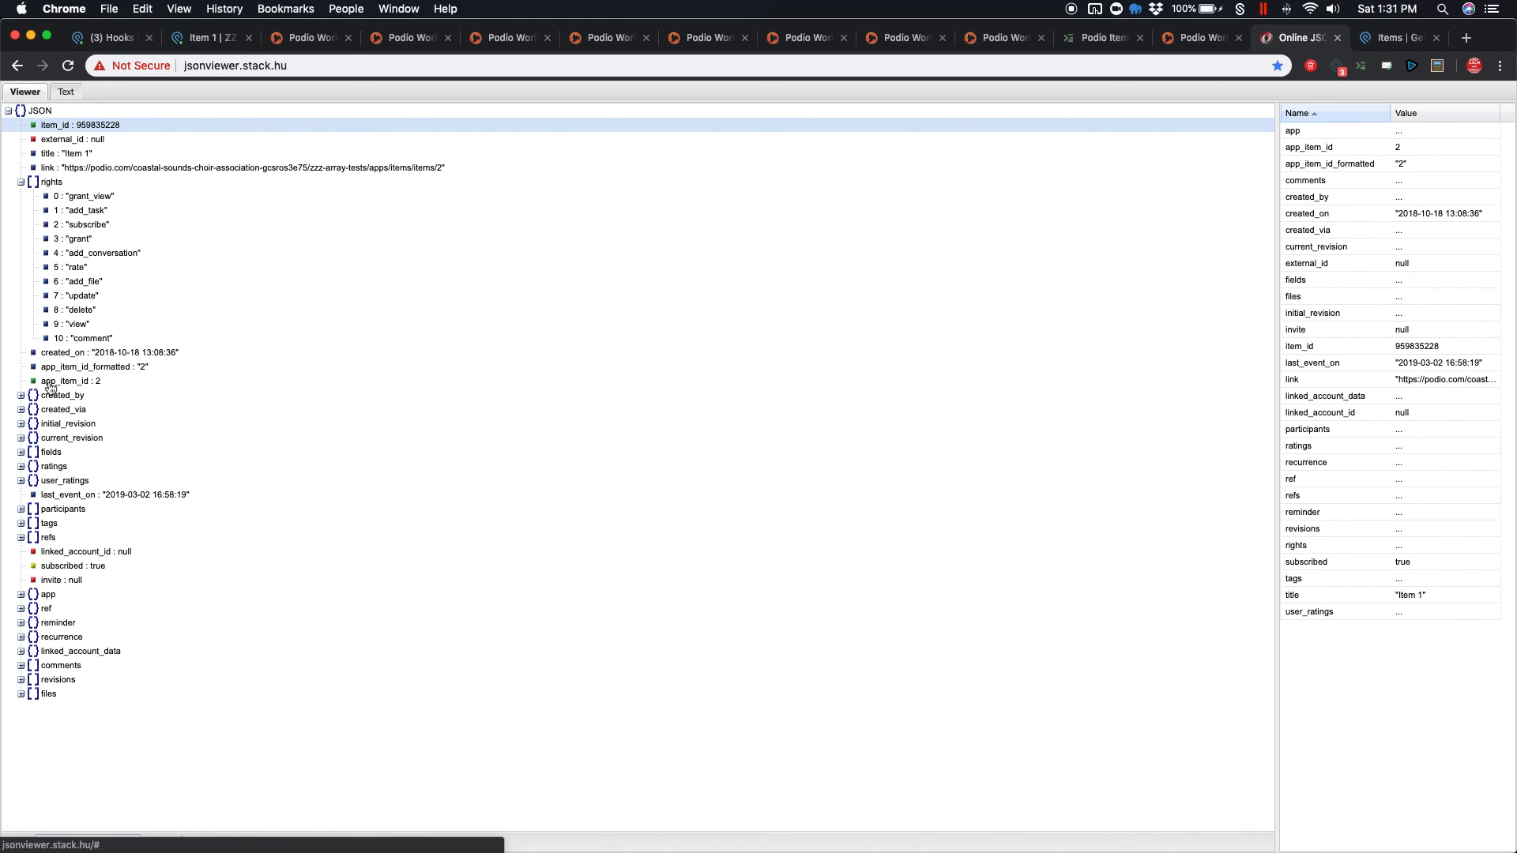
left_click(21, 396)
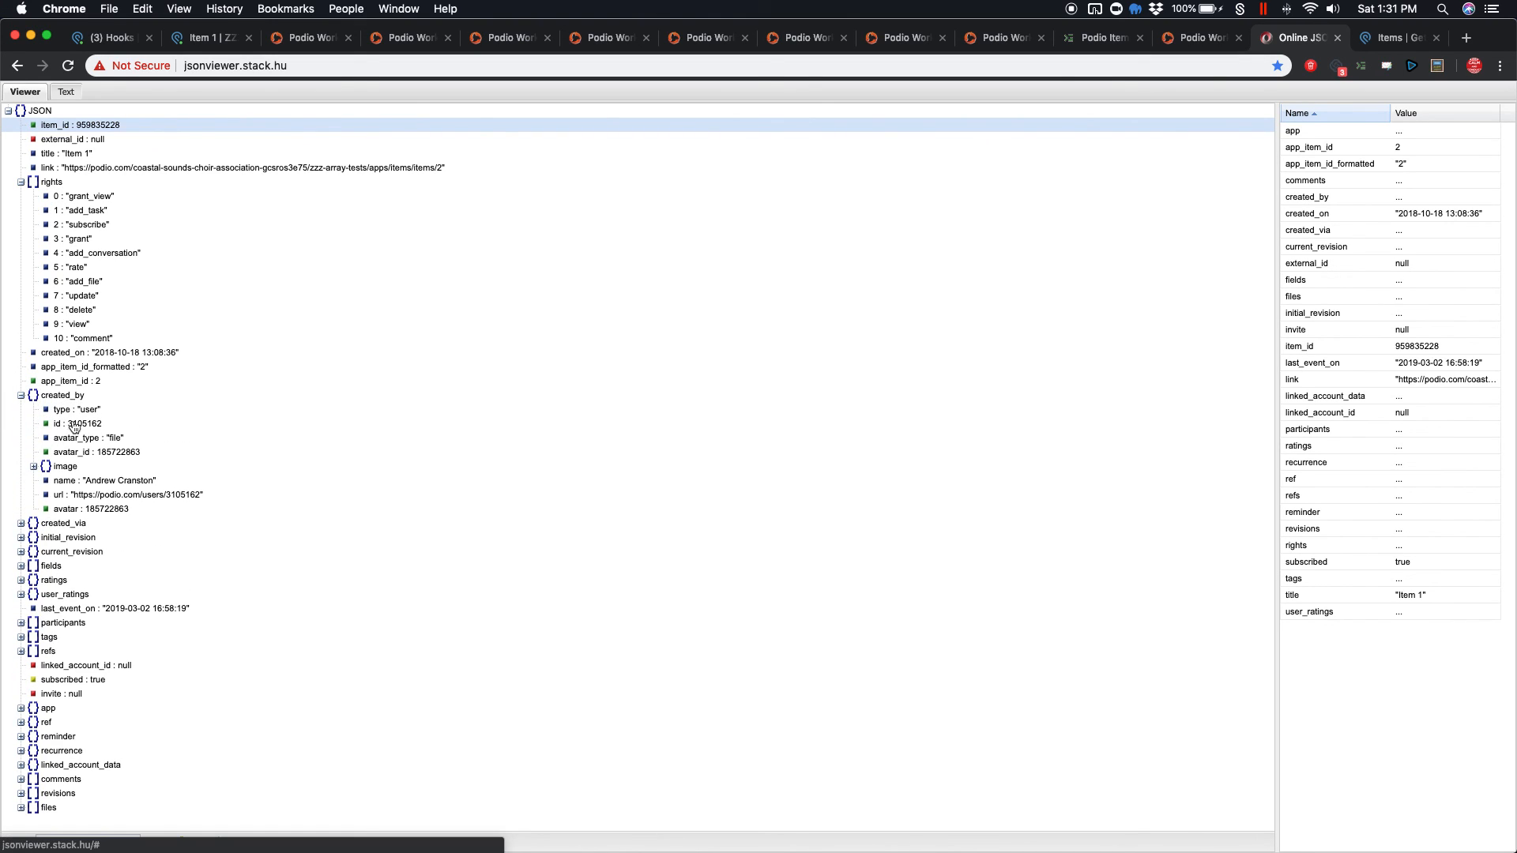
left_click(67, 469)
left_click(34, 467)
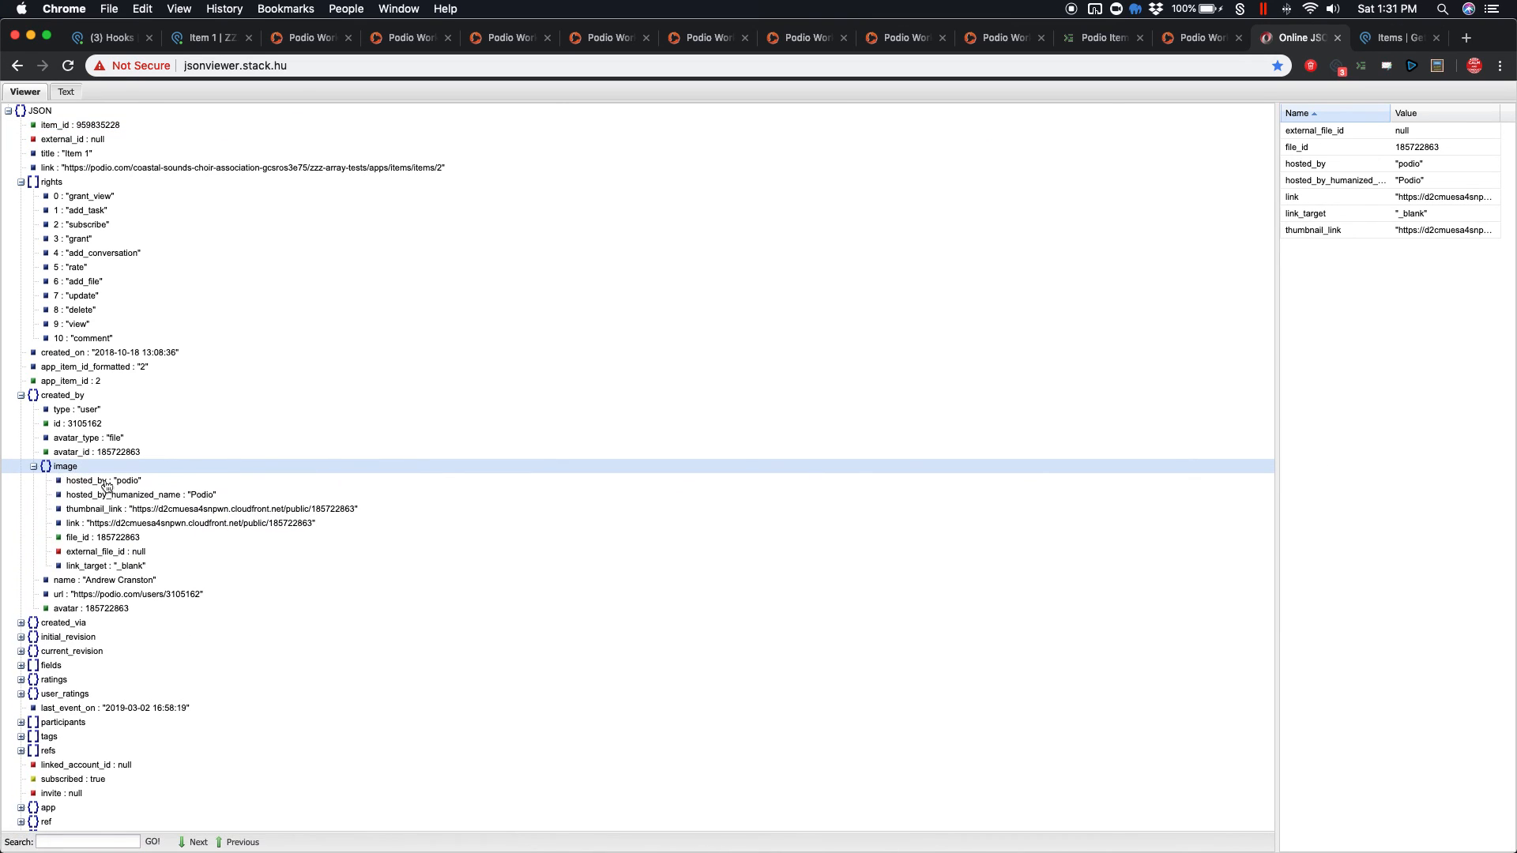
scroll(107, 490, "down", 3)
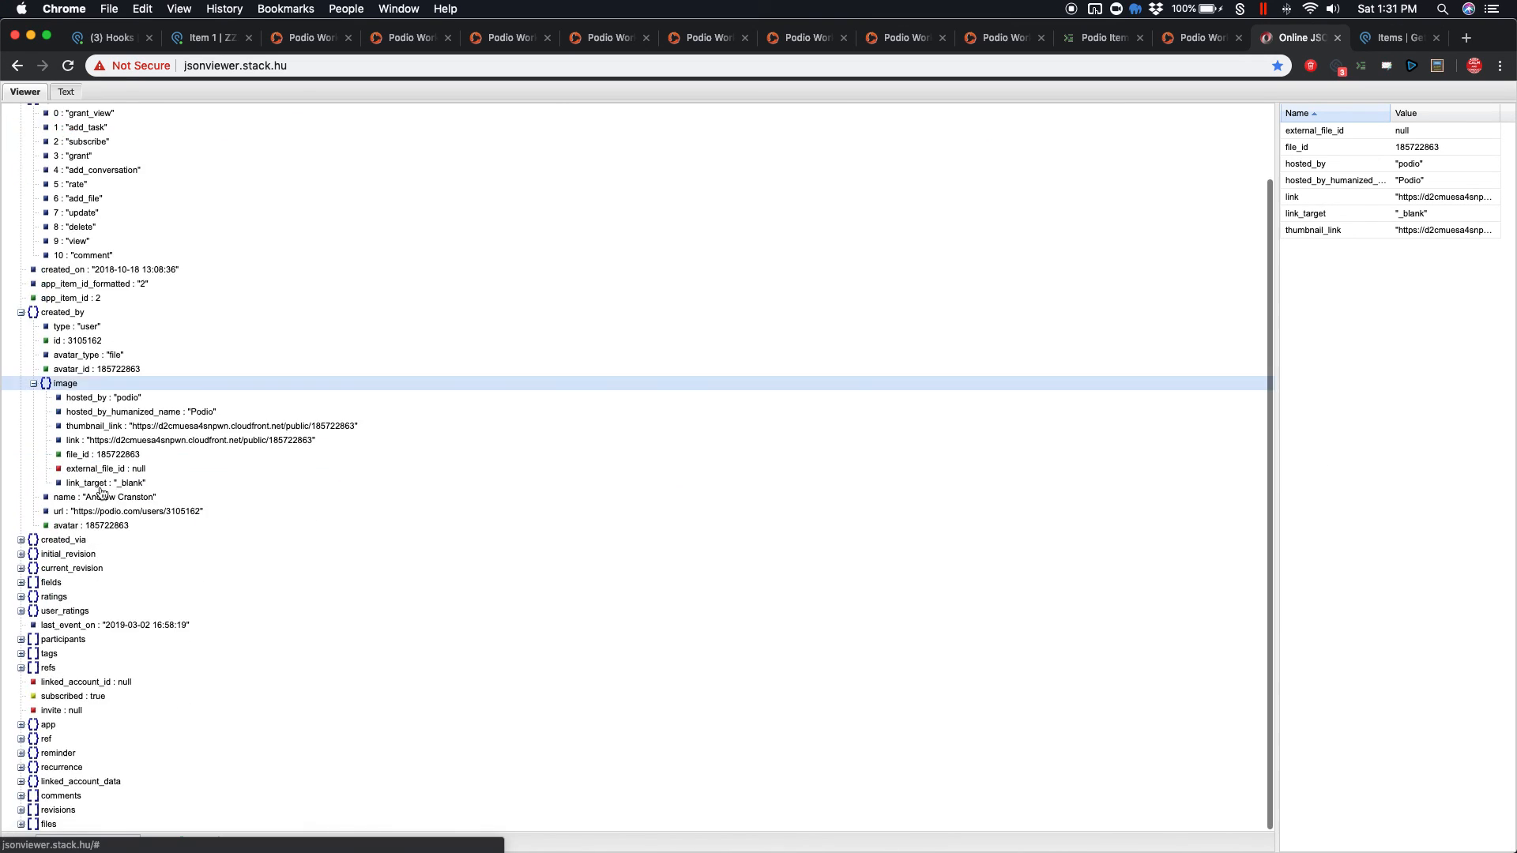
Expand the first entry of the fields array, inspect its config, and select the value inside its values array
left_click(21, 582)
left_click(34, 597)
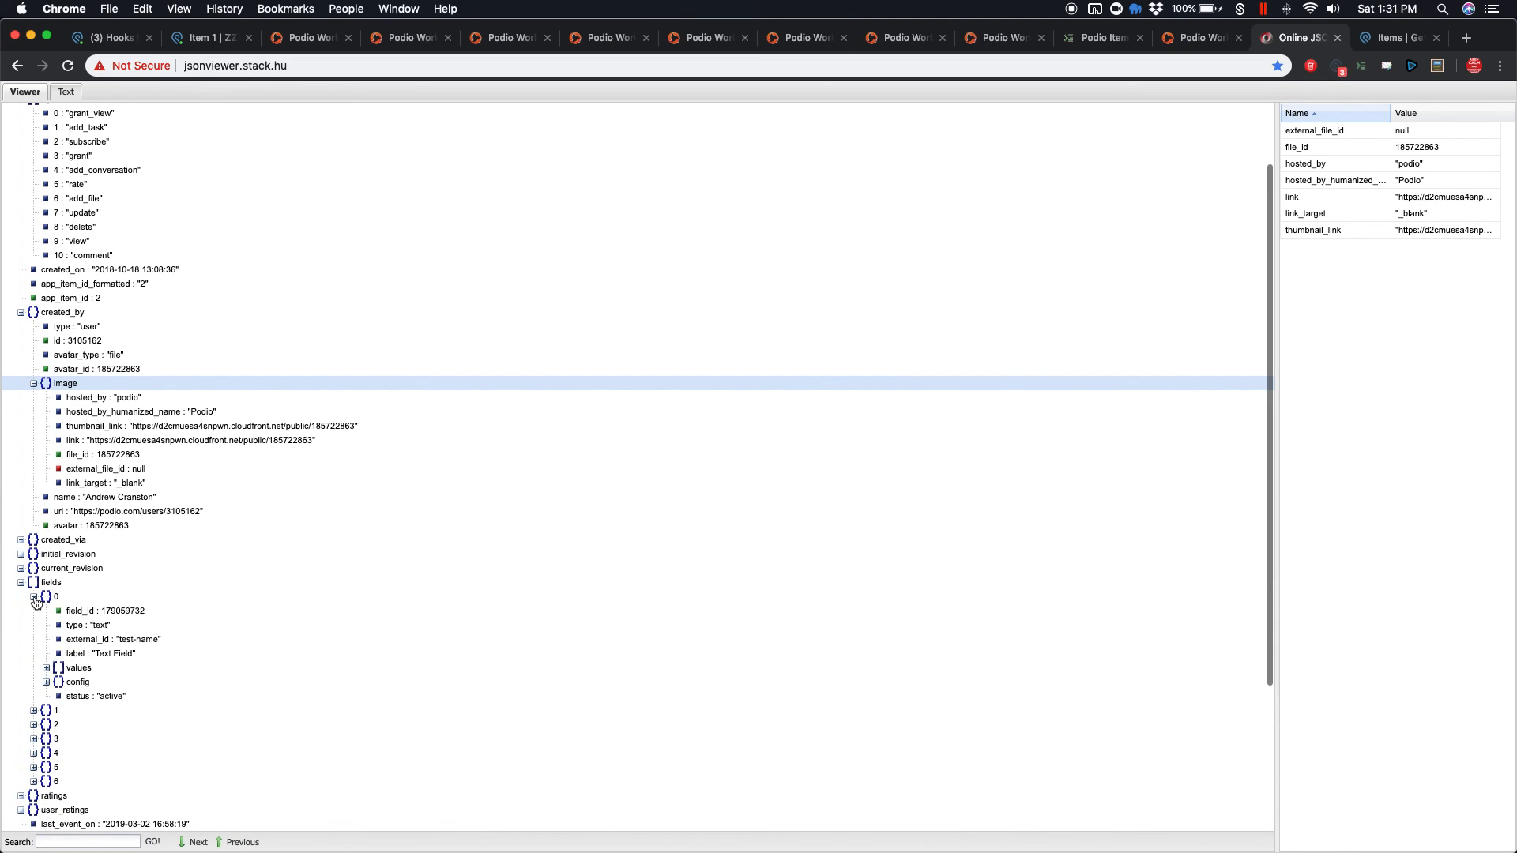
left_click(46, 683)
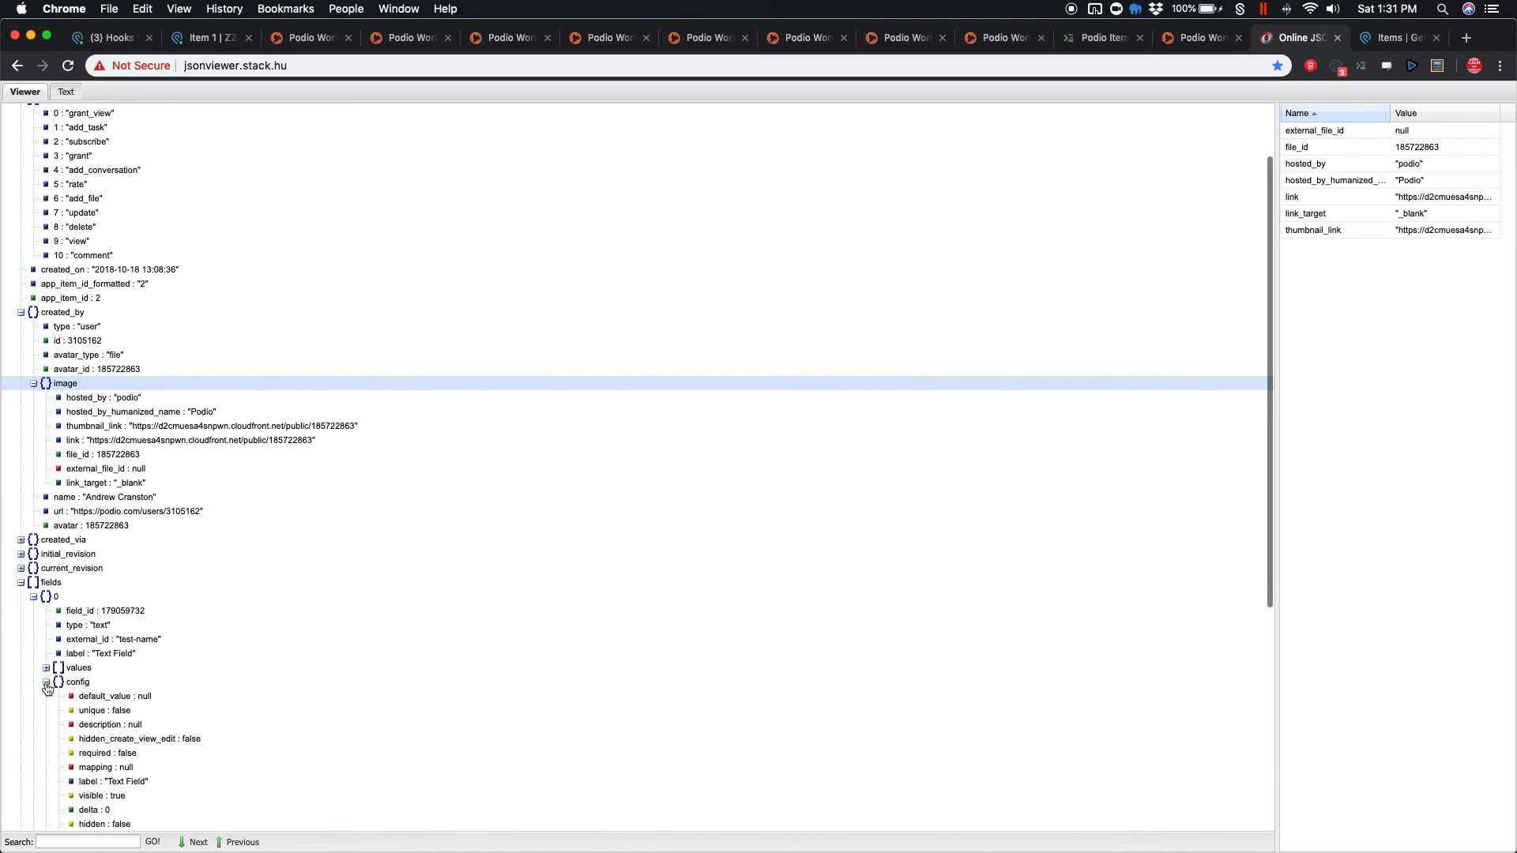
scroll(103, 707, "down", 4)
left_click(46, 571)
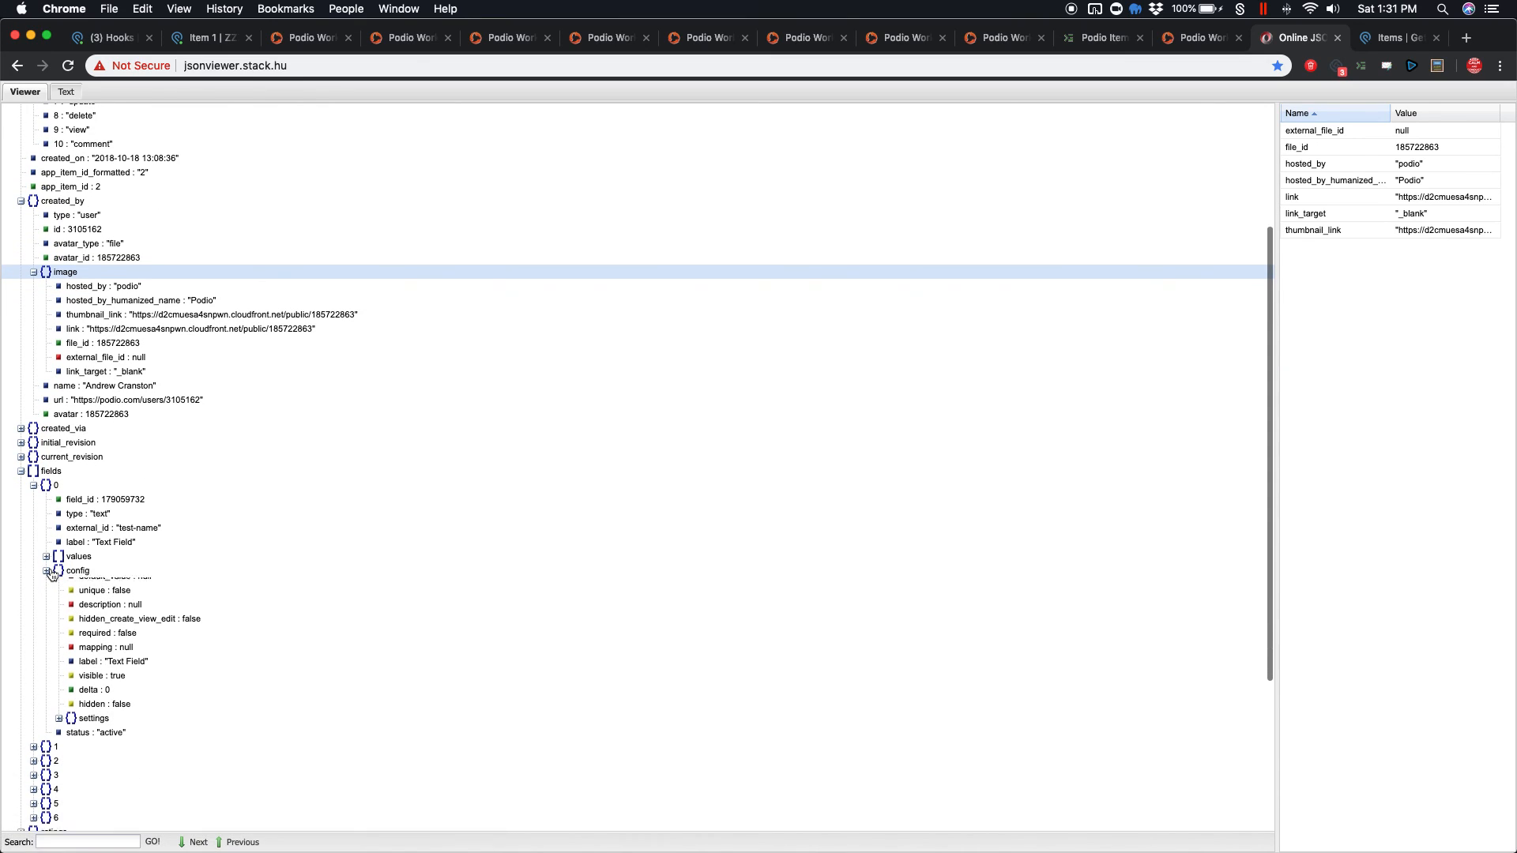
left_click(46, 556)
left_click(58, 570)
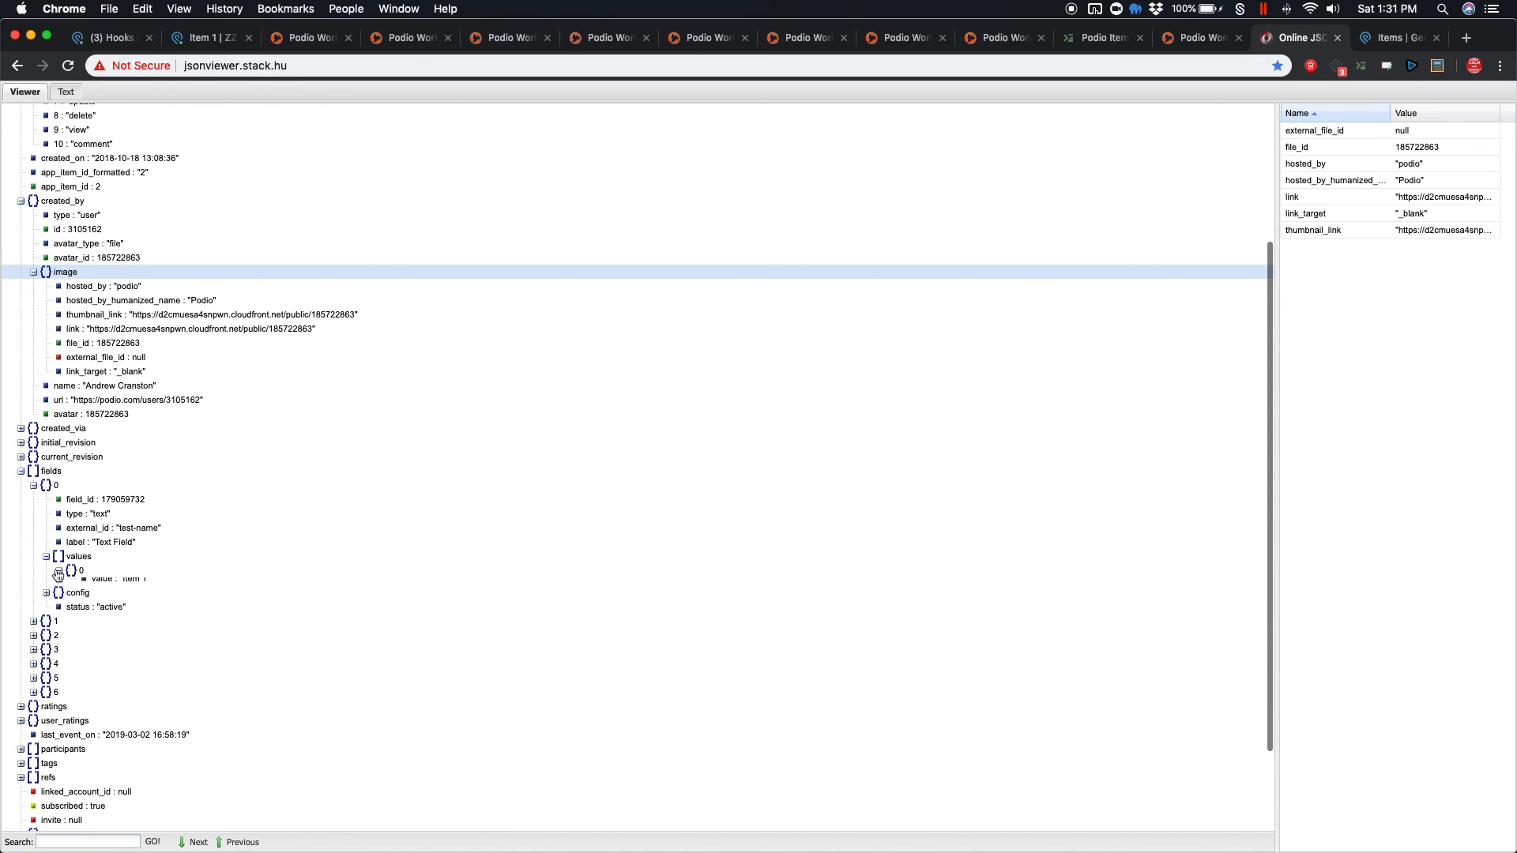
left_click(130, 586)
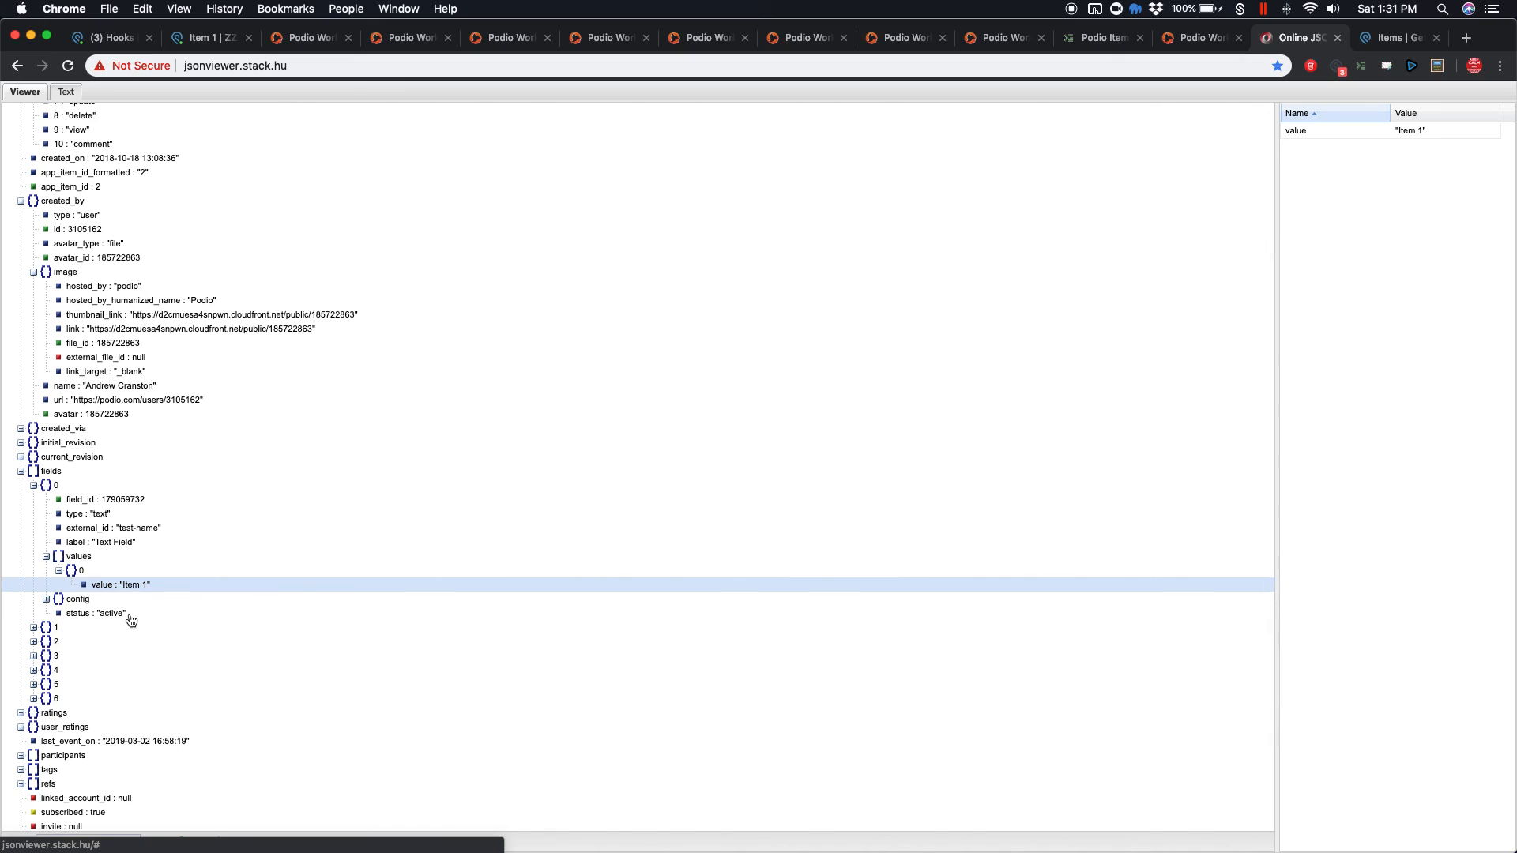